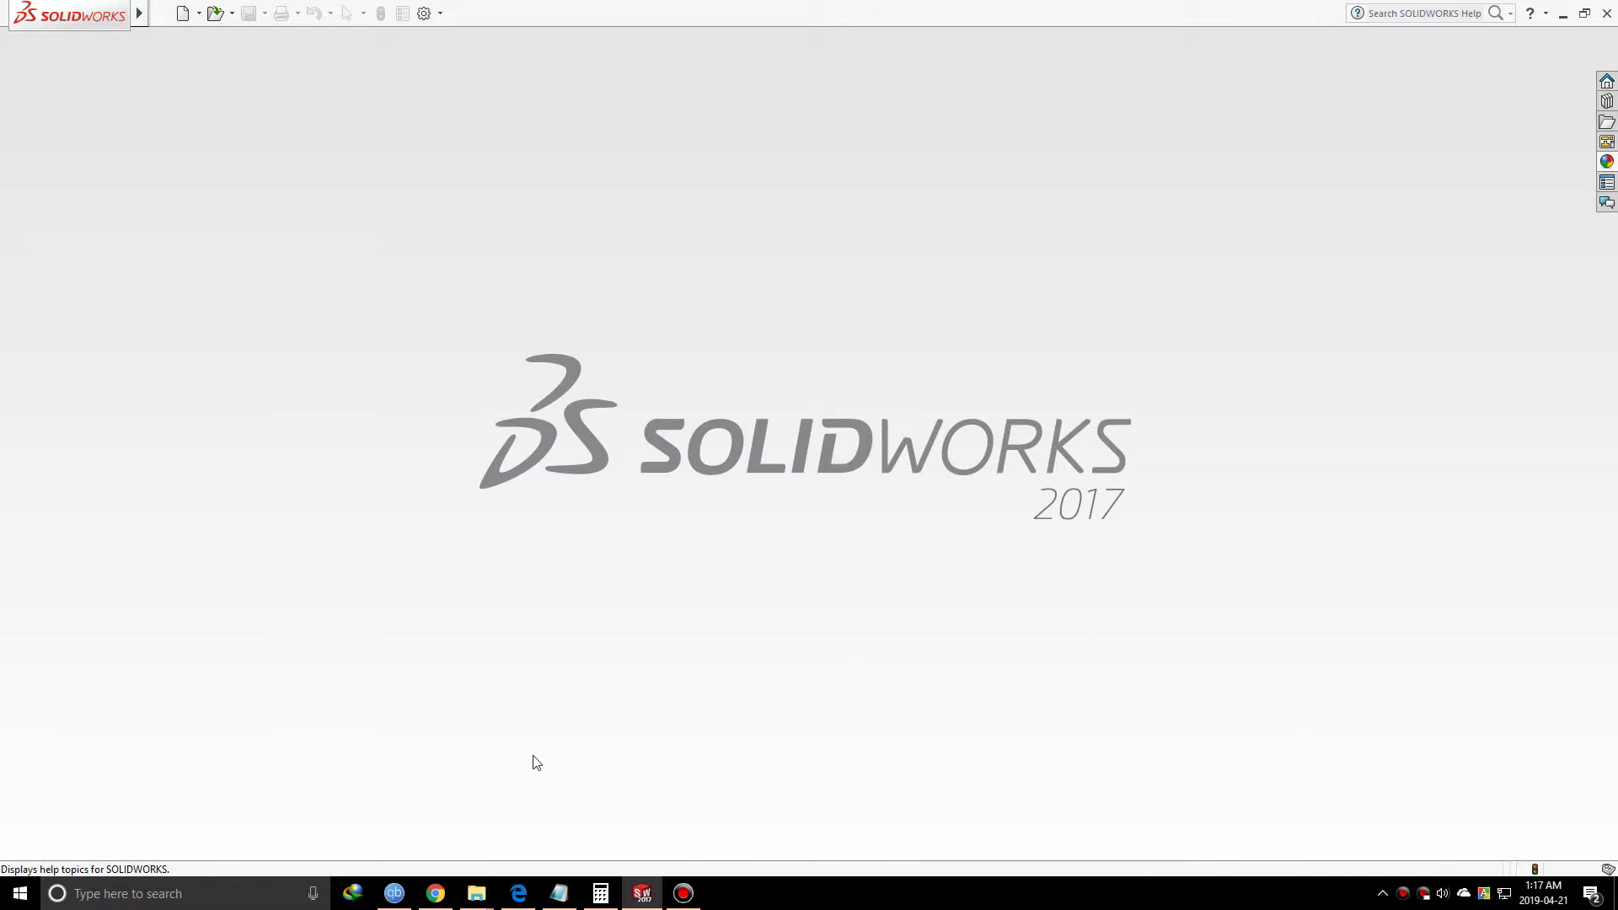
- Switch to the Boston Gear PDF catalog in Edge and examine the 18-tooth row of the 24 diametral pitch steel spur gear table
{"action": "left_click", "coordinate": [518, 893]}
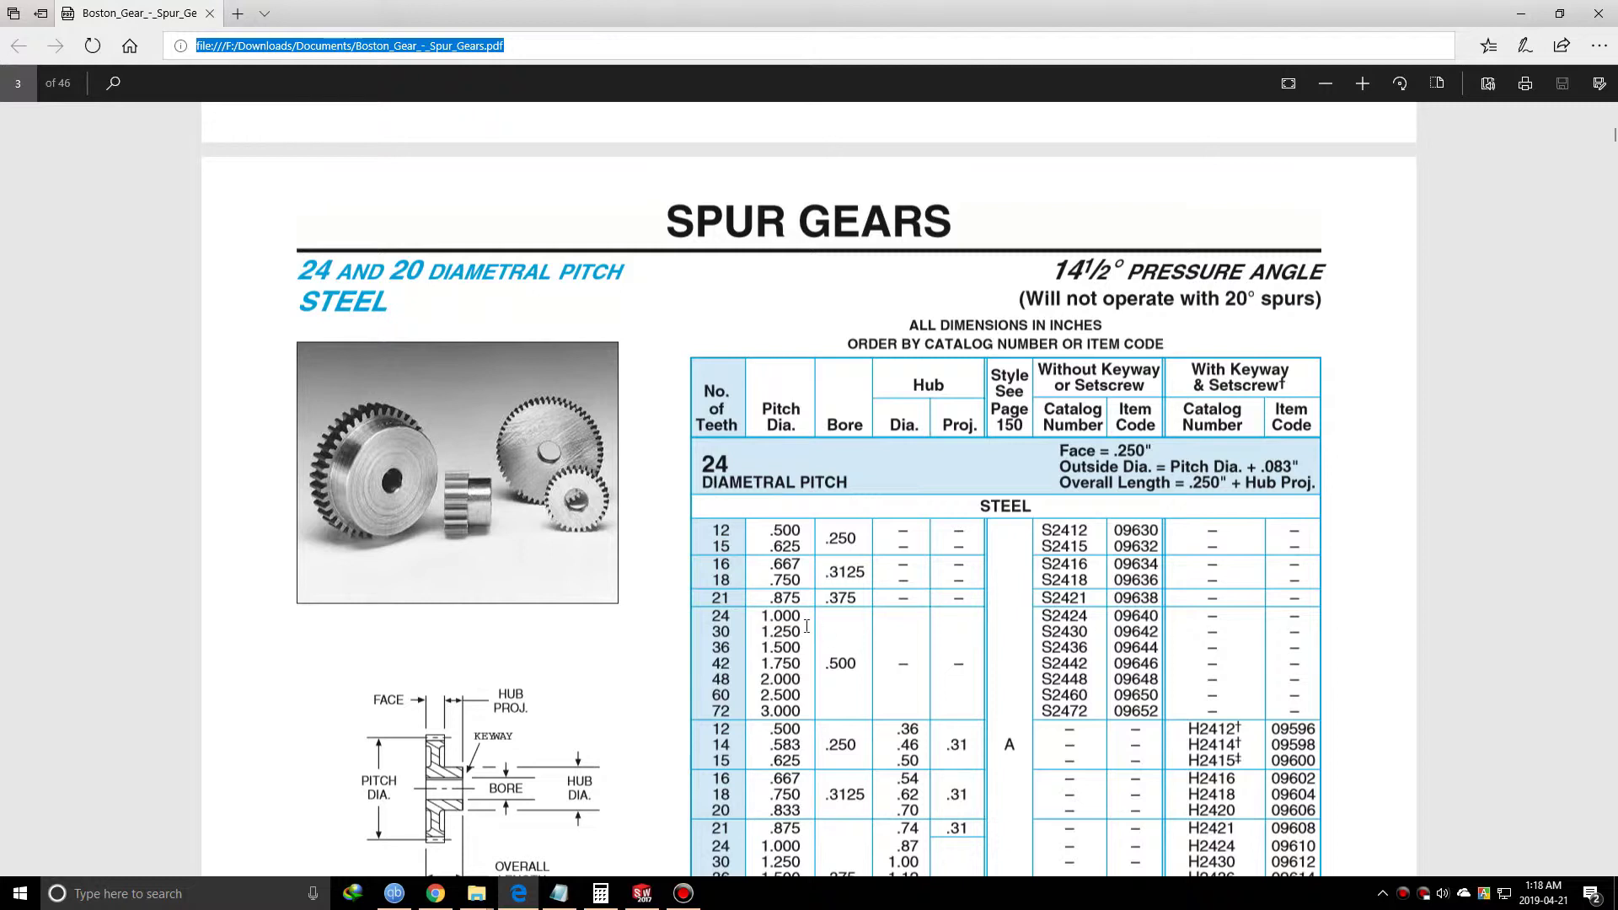
{"action": "double_click", "coordinate": [716, 578]}
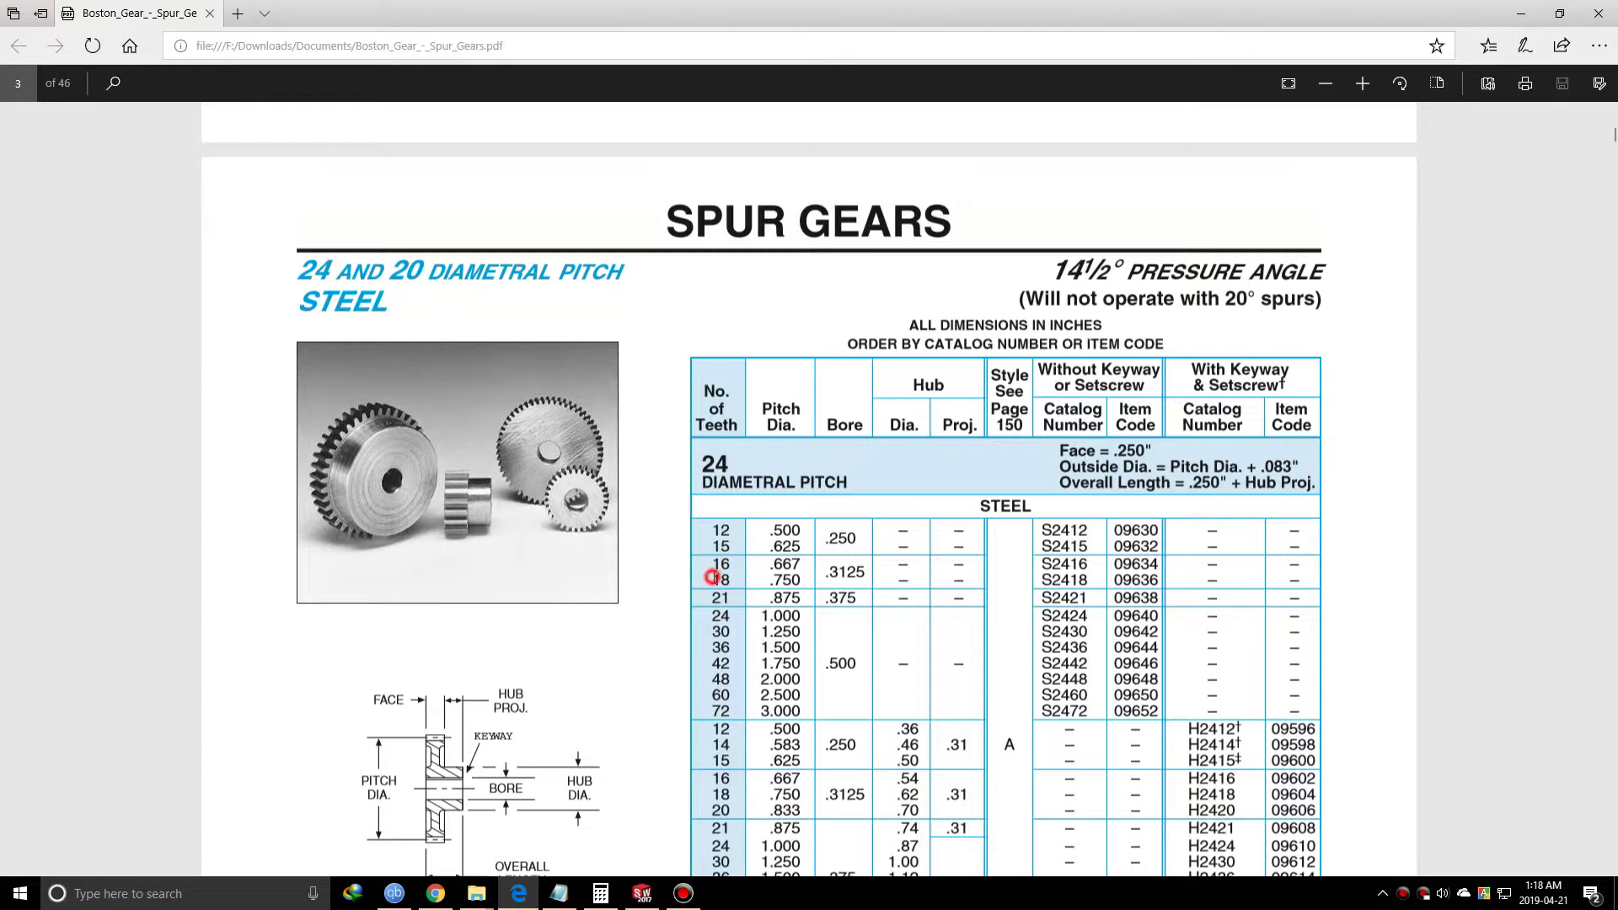
{"action": "left_click_drag", "start_coordinate": [796, 579], "coordinate": [867, 581]}
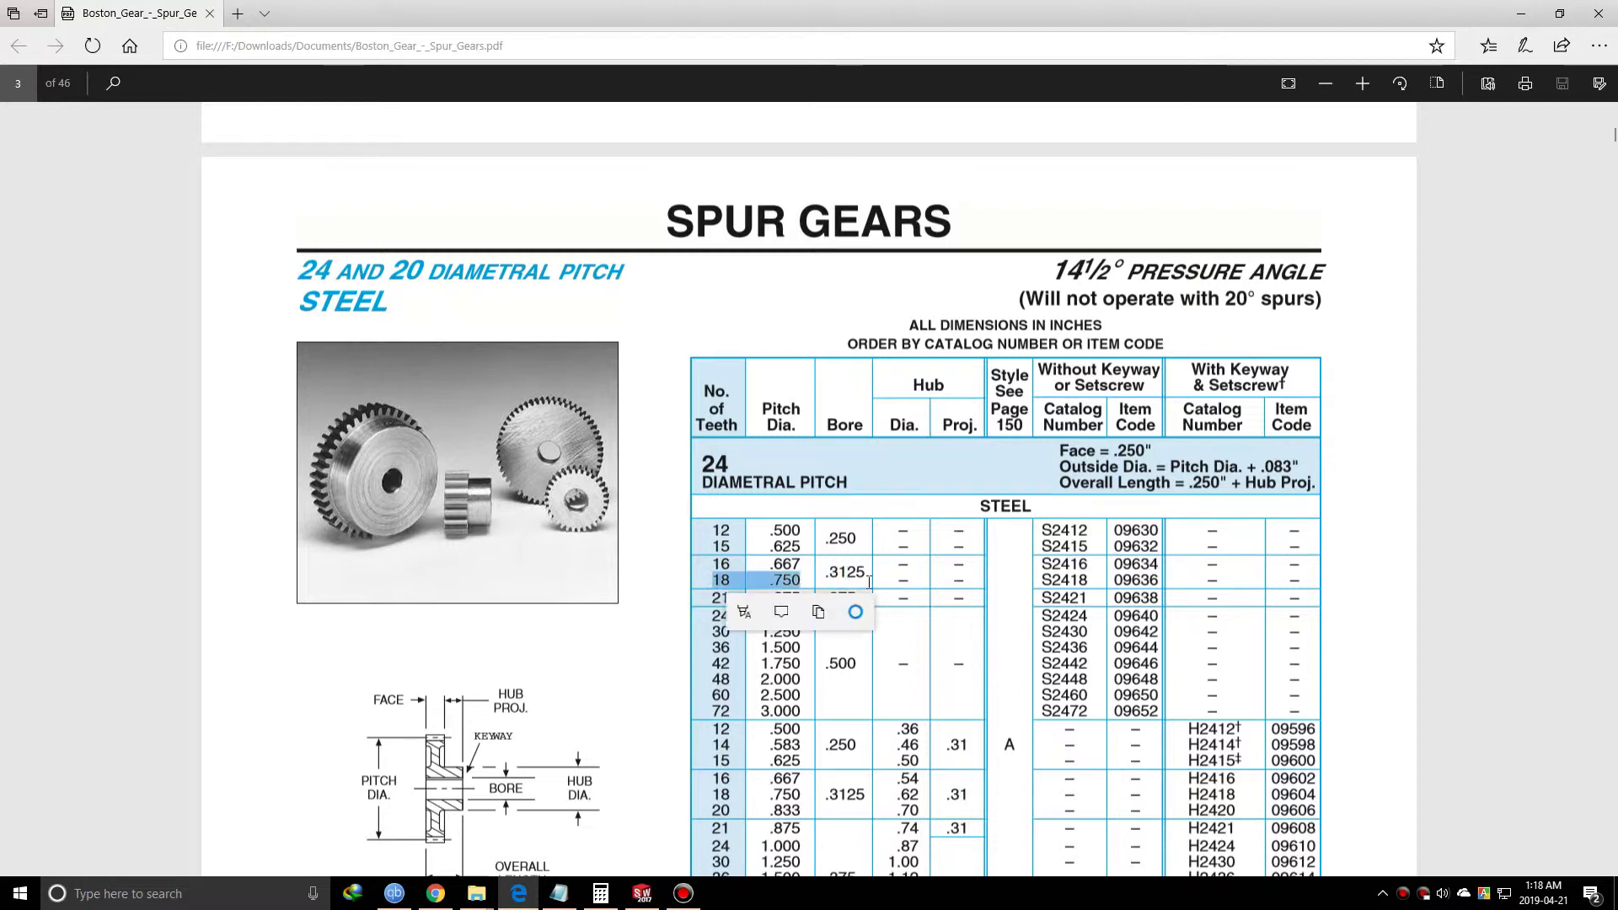
{"action": "left_click", "coordinate": [840, 582]}
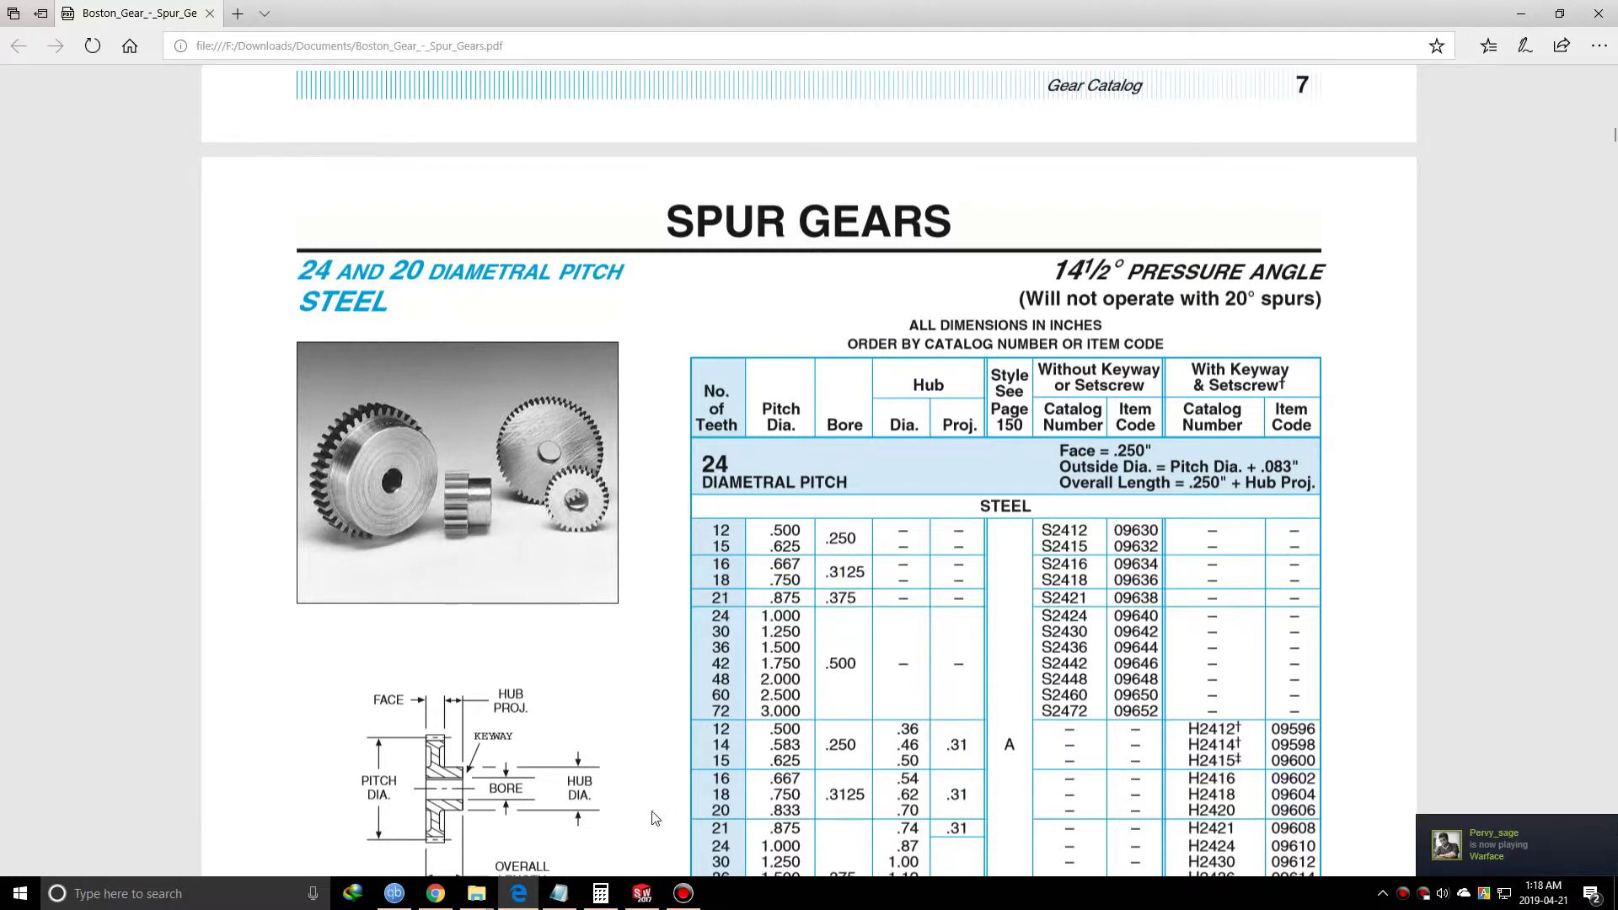
- Switch to SOLIDWORKS, create a new part and set its units to IPS (inch, pound, second)
{"action": "left_click", "coordinate": [641, 895]}
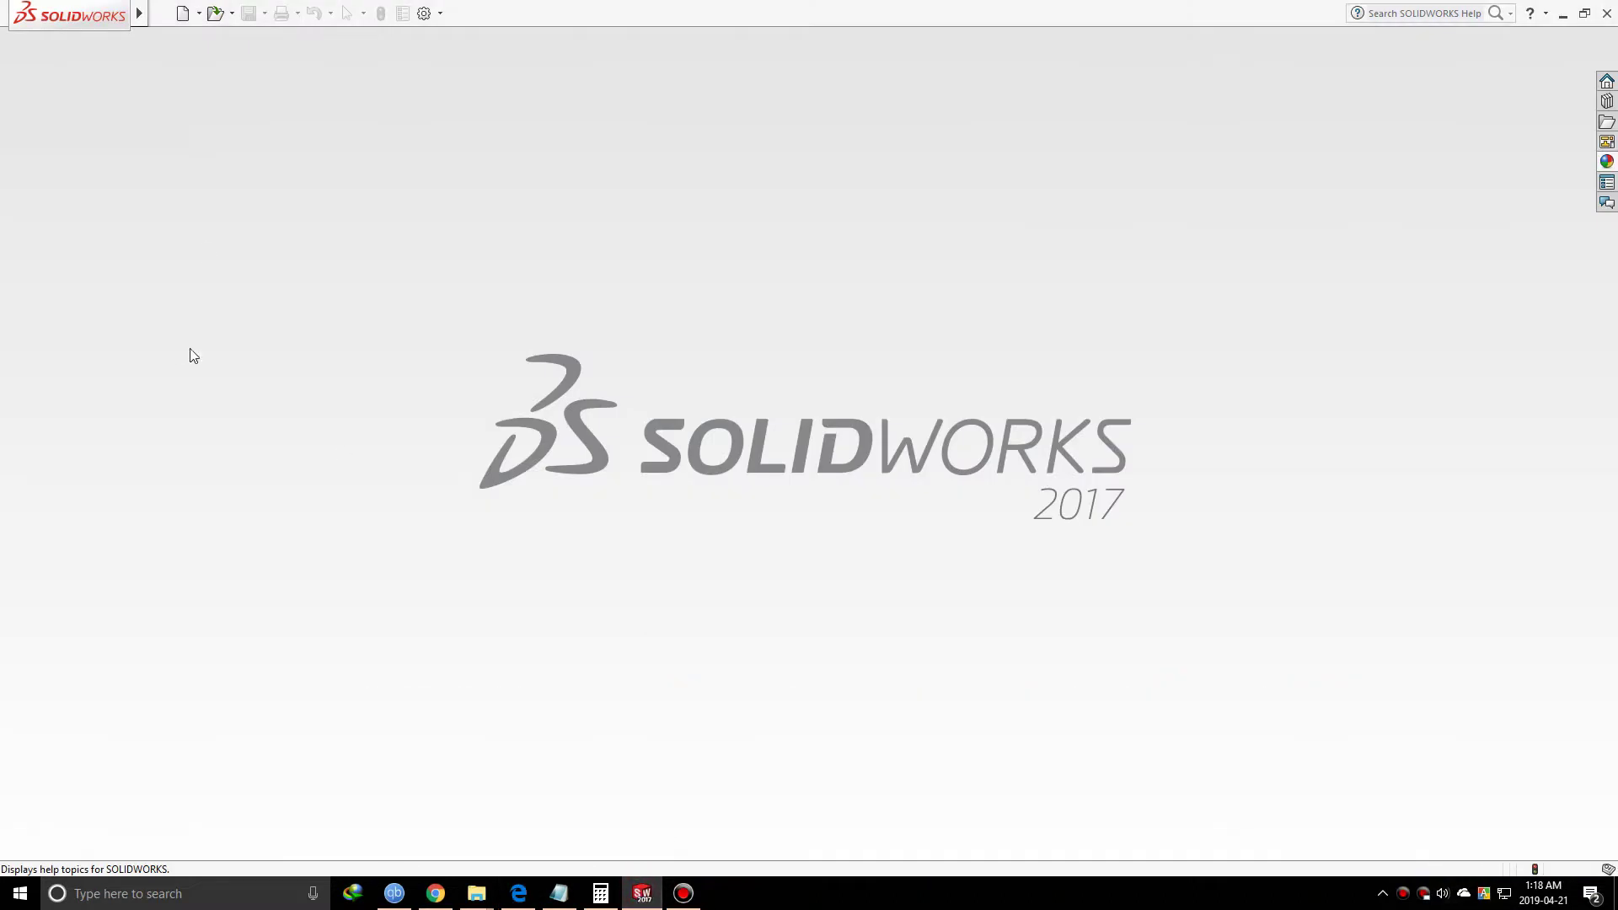
{"action": "left_click", "coordinate": [181, 12]}
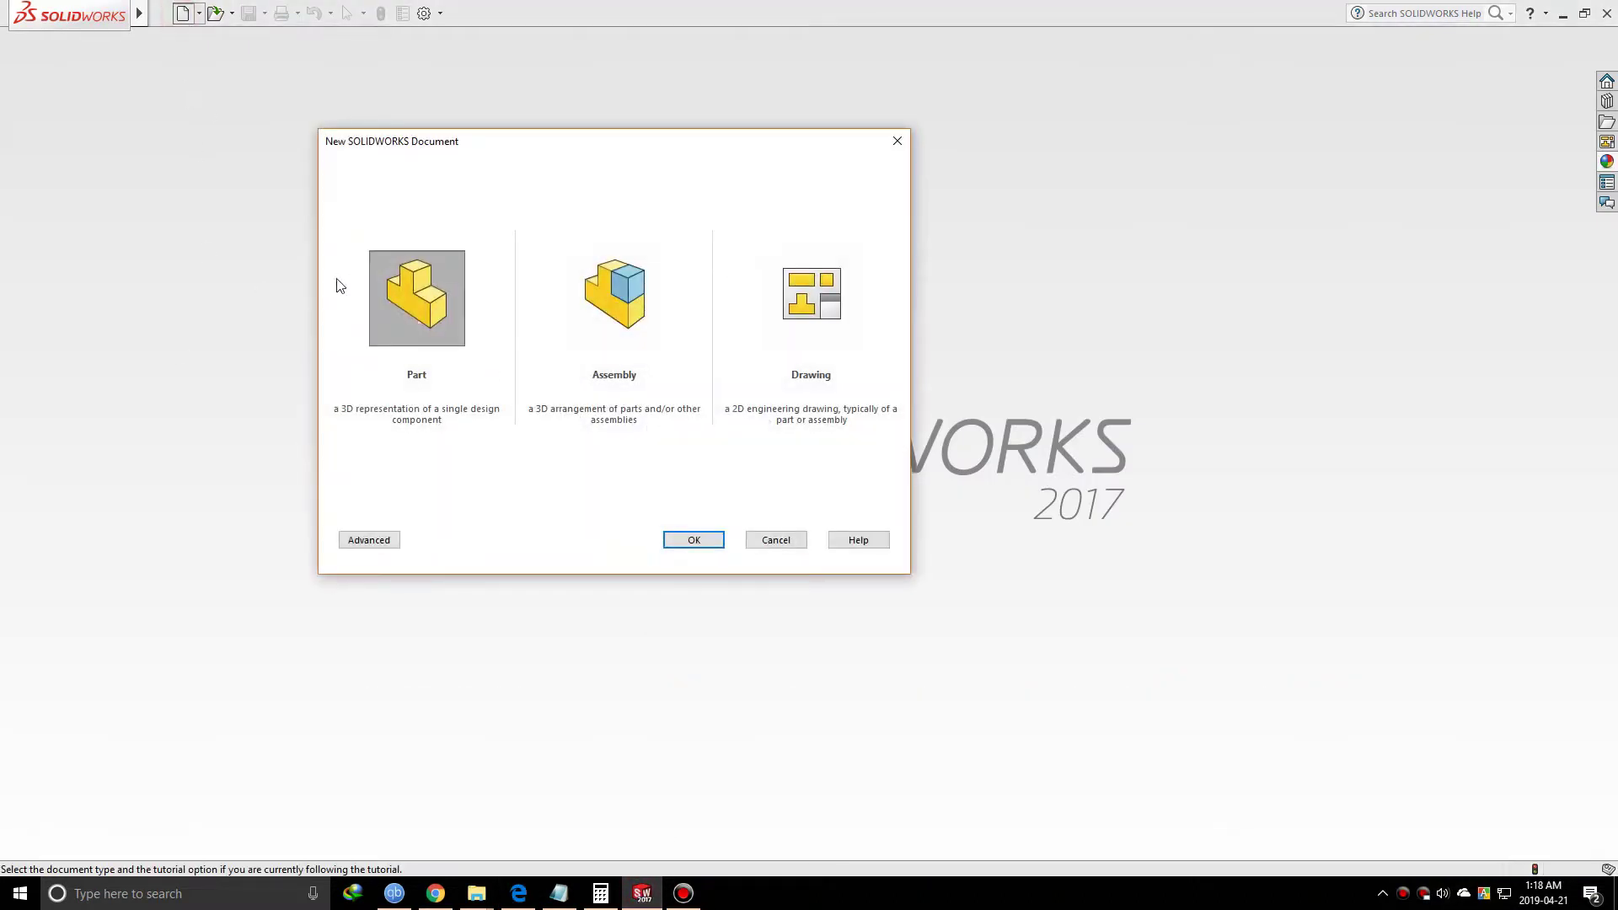
{"action": "left_click", "coordinate": [695, 540]}
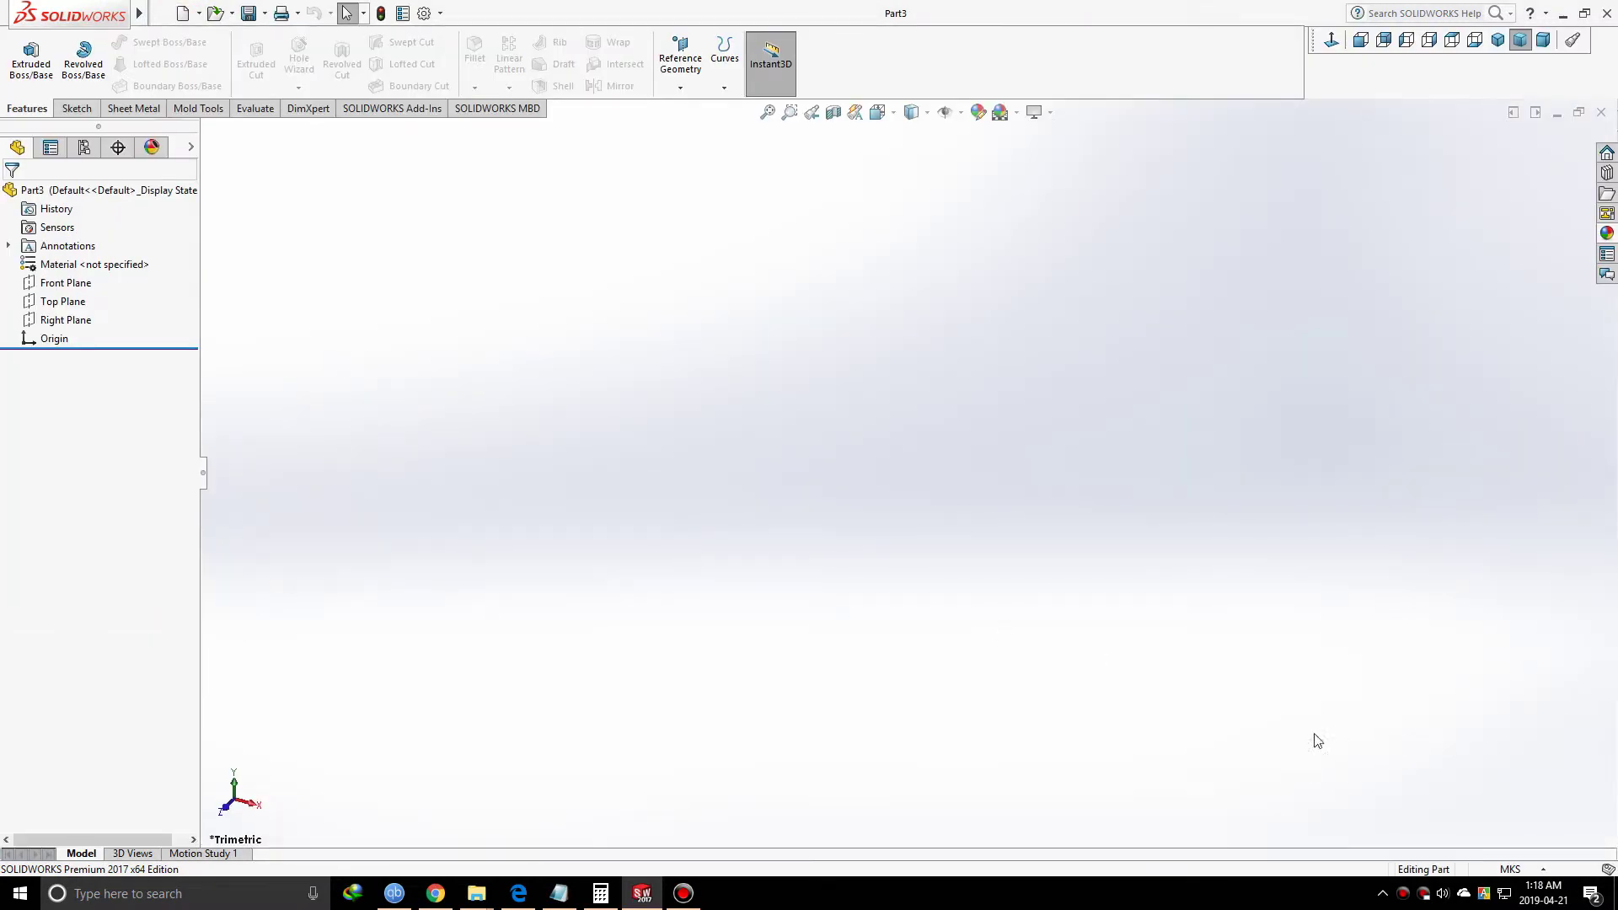
{"action": "left_click", "coordinate": [1508, 869]}
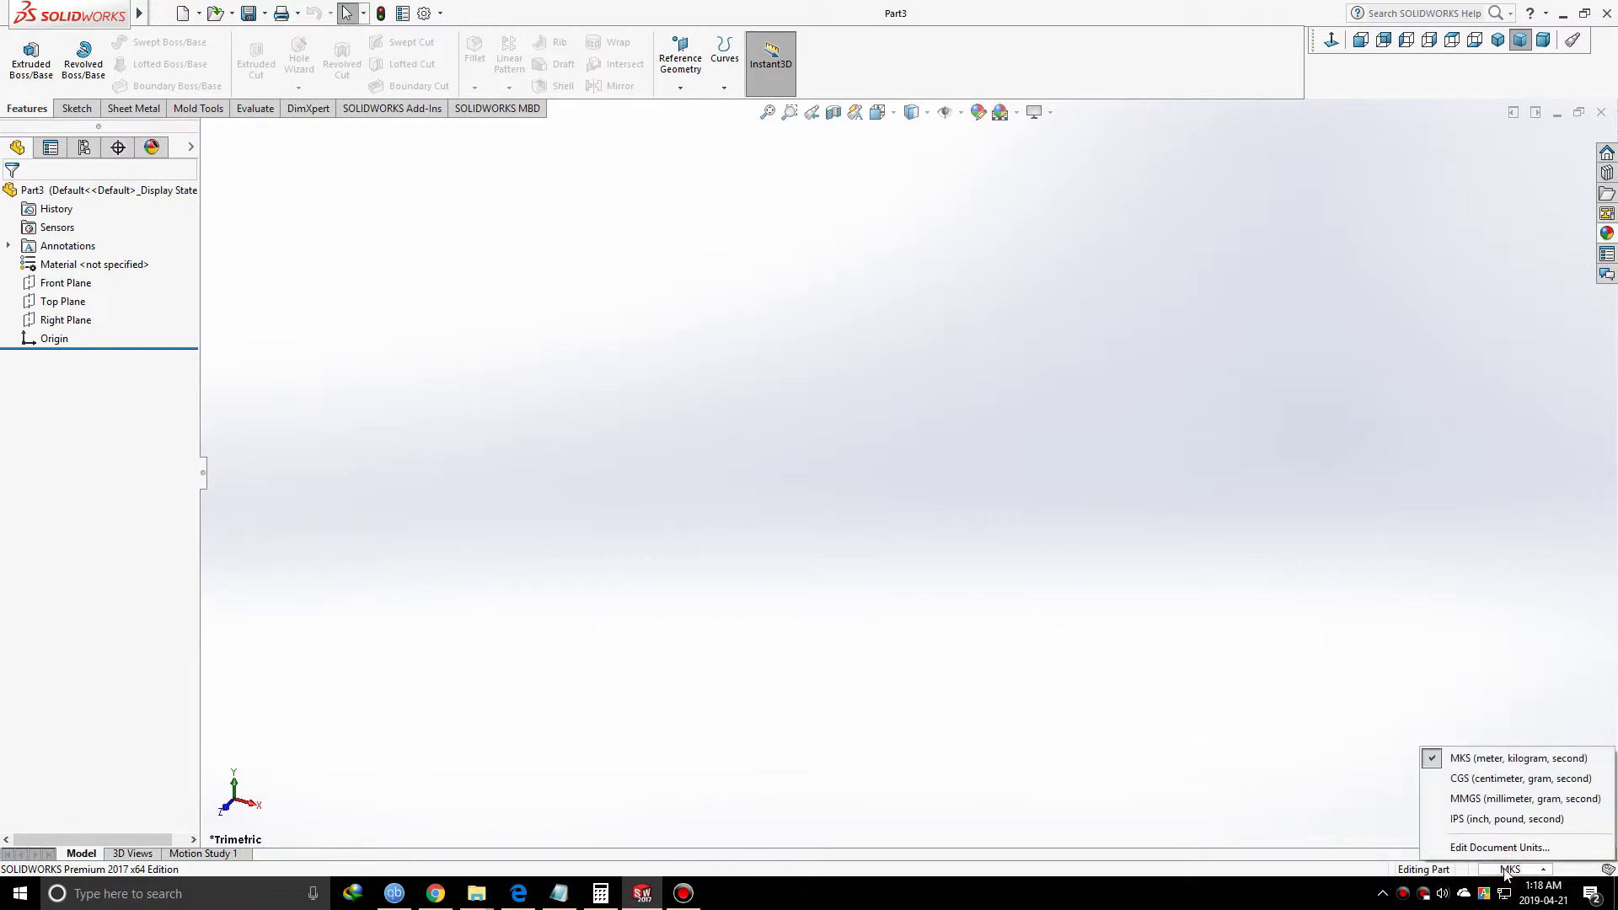
{"action": "left_click", "coordinate": [1479, 820]}
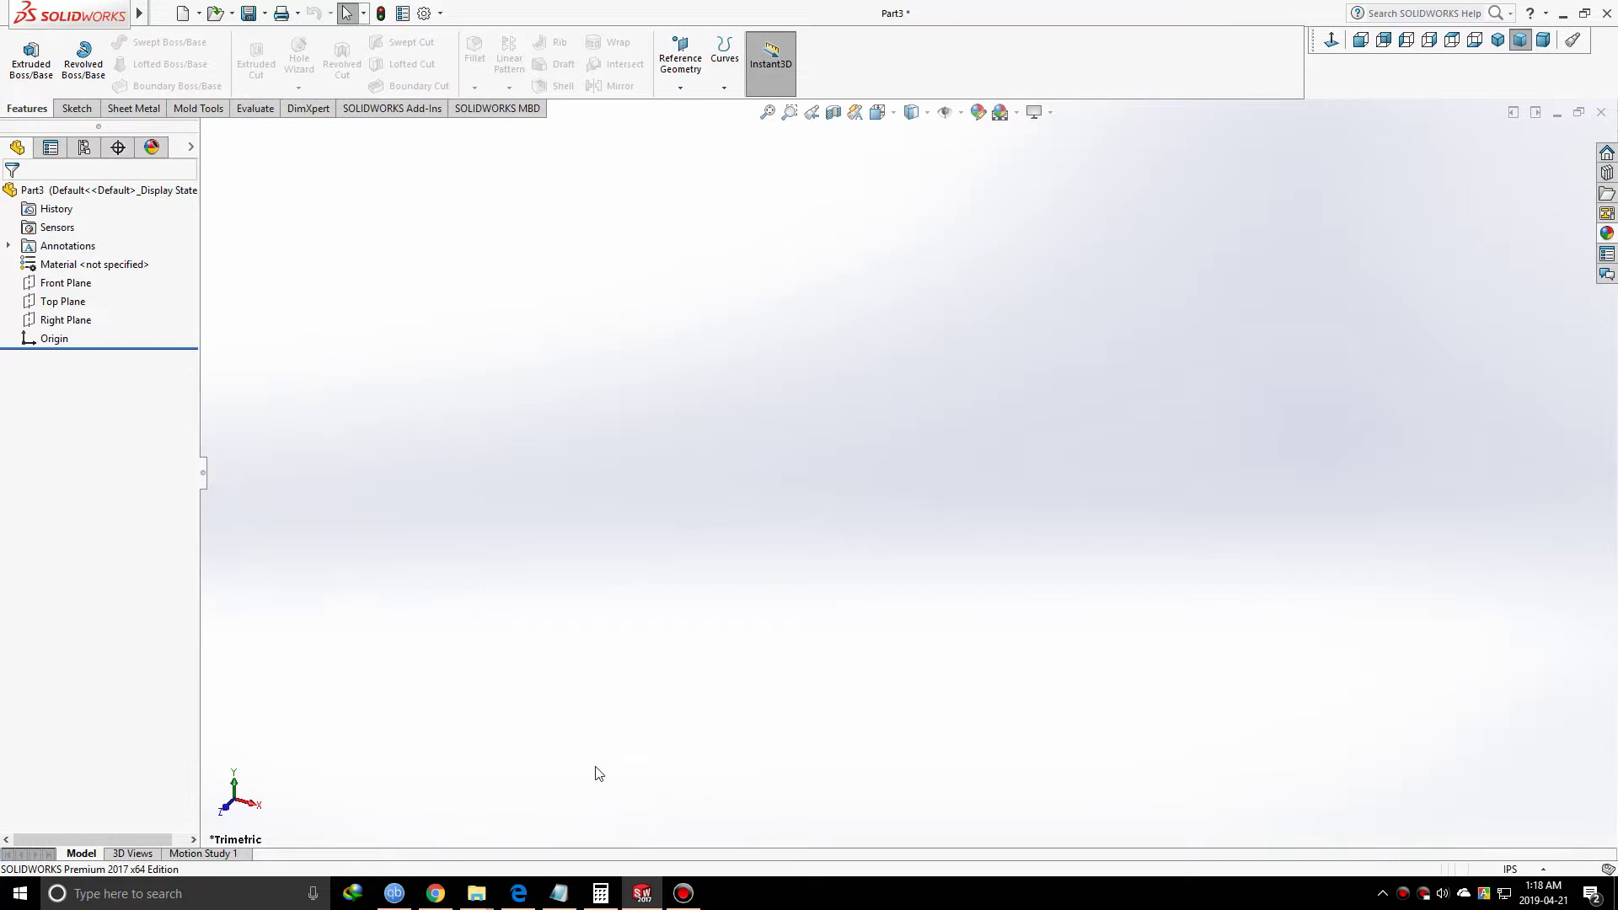
- Review the gear measurements in Measures.txt in Notepad, and sketch a circle about 2.29 in in diameter at the origin on the Front Plane
{"action": "left_click", "coordinate": [560, 895]}
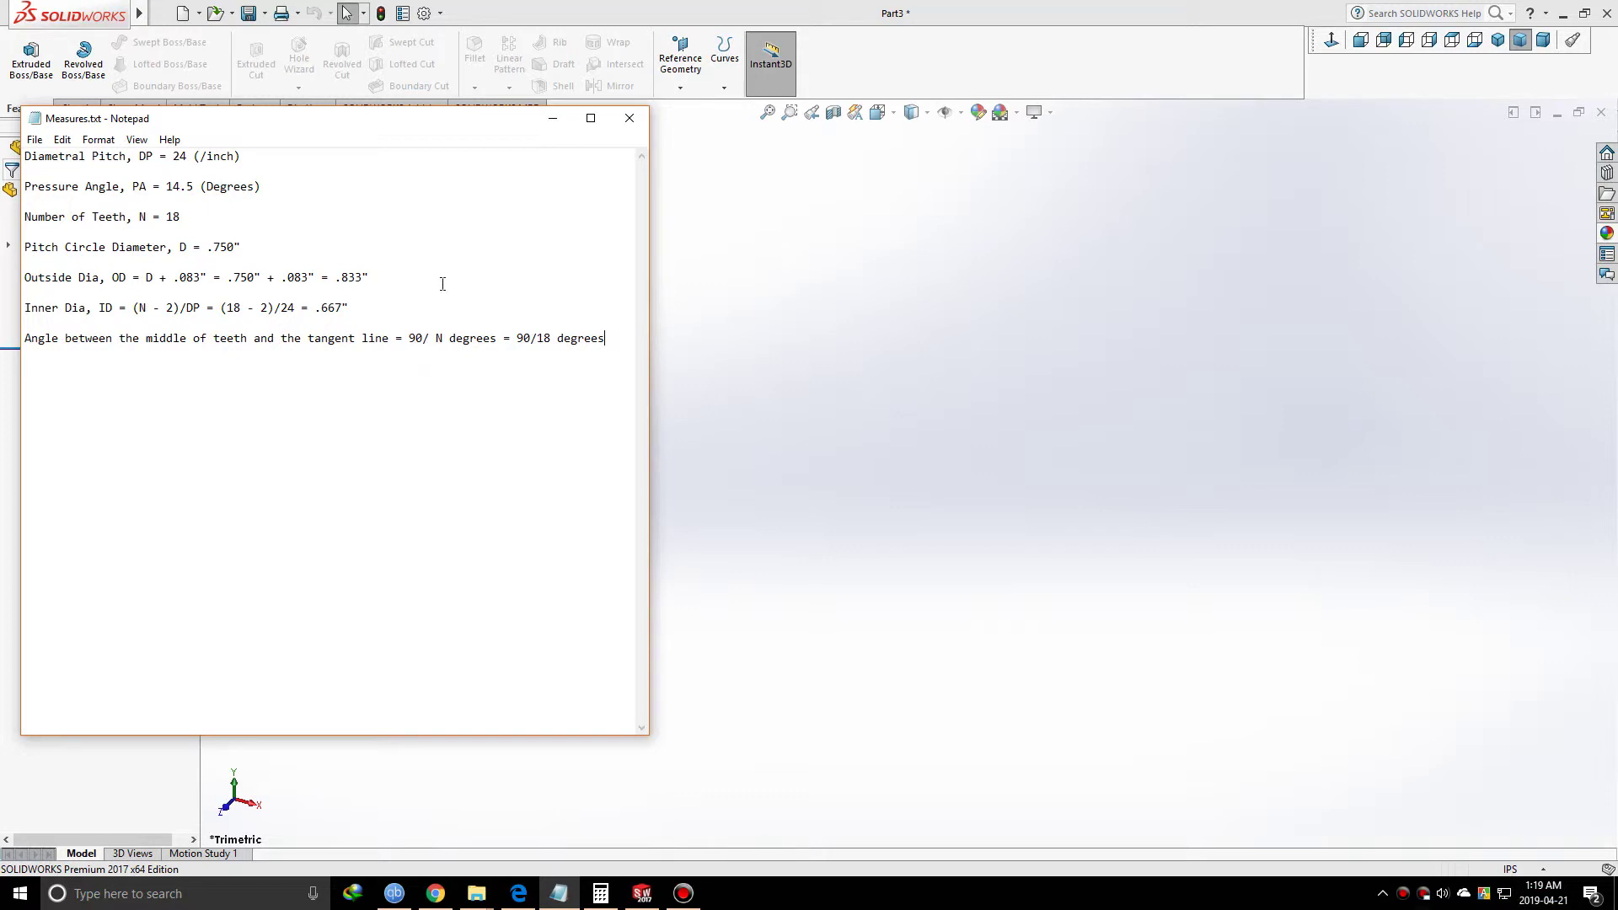
{"action": "left_click", "coordinate": [552, 120]}
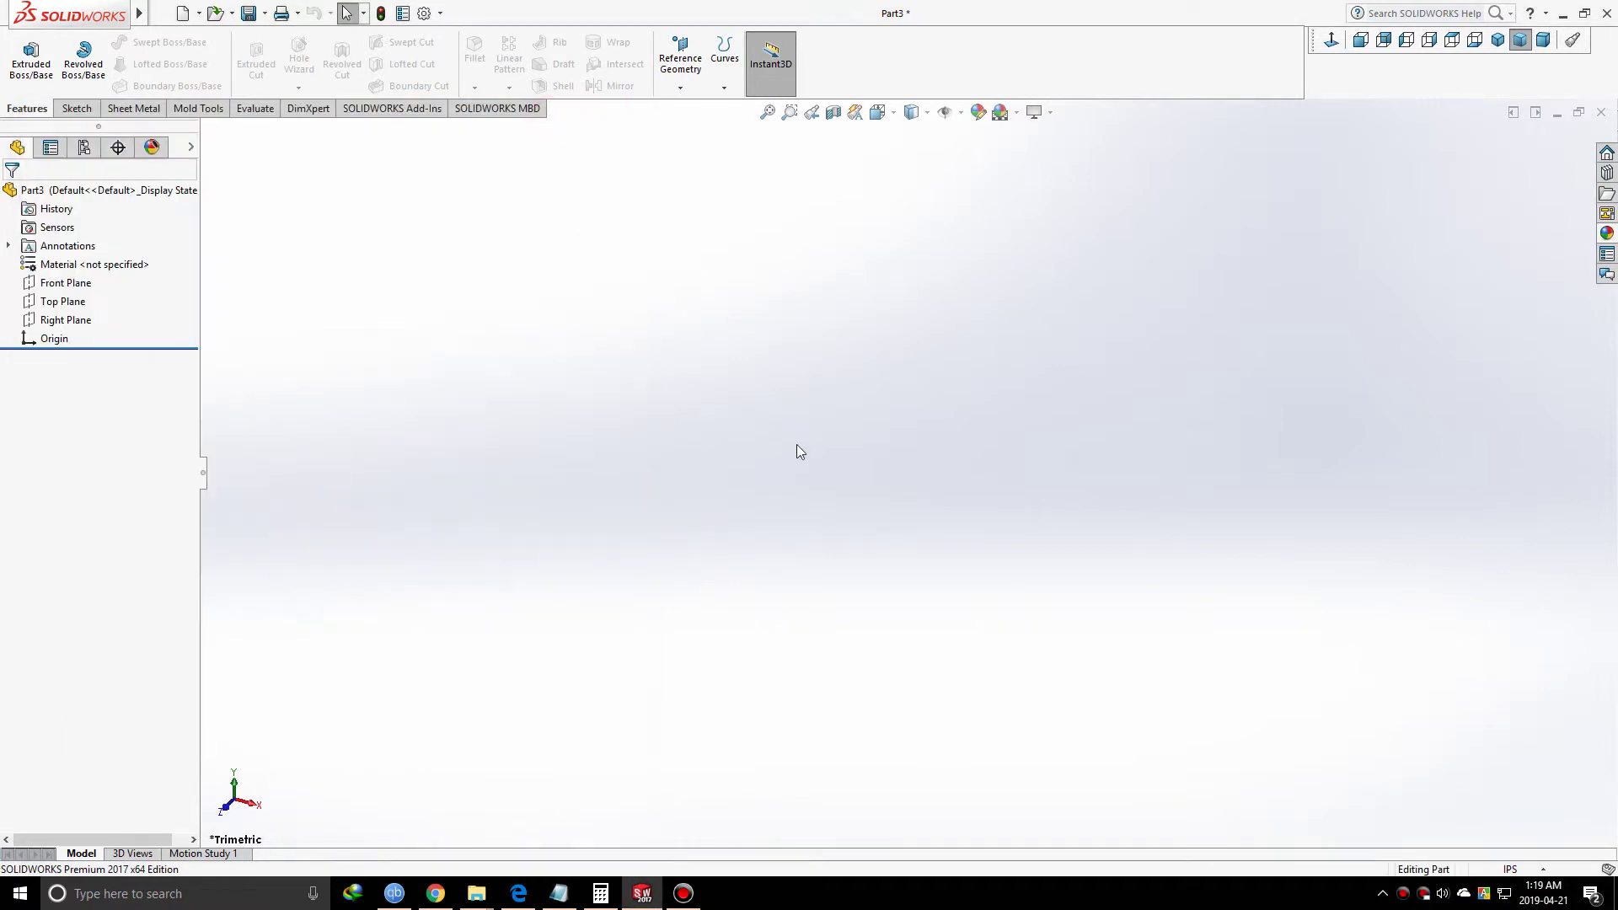
{"action": "left_click", "coordinate": [64, 283]}
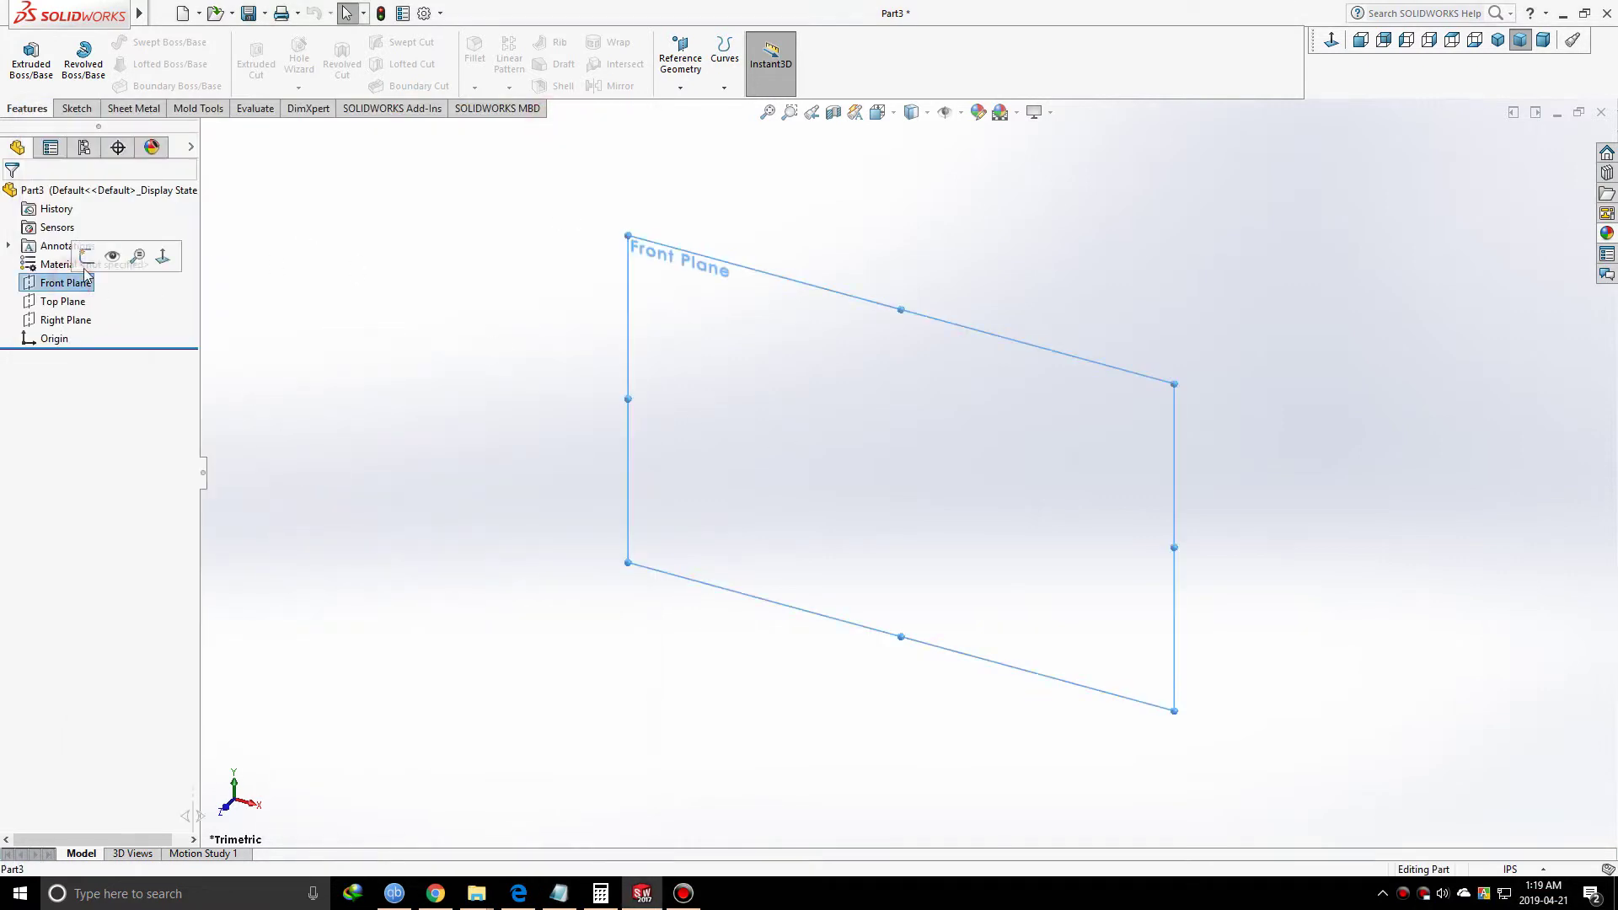
{"action": "left_click", "coordinate": [88, 258]}
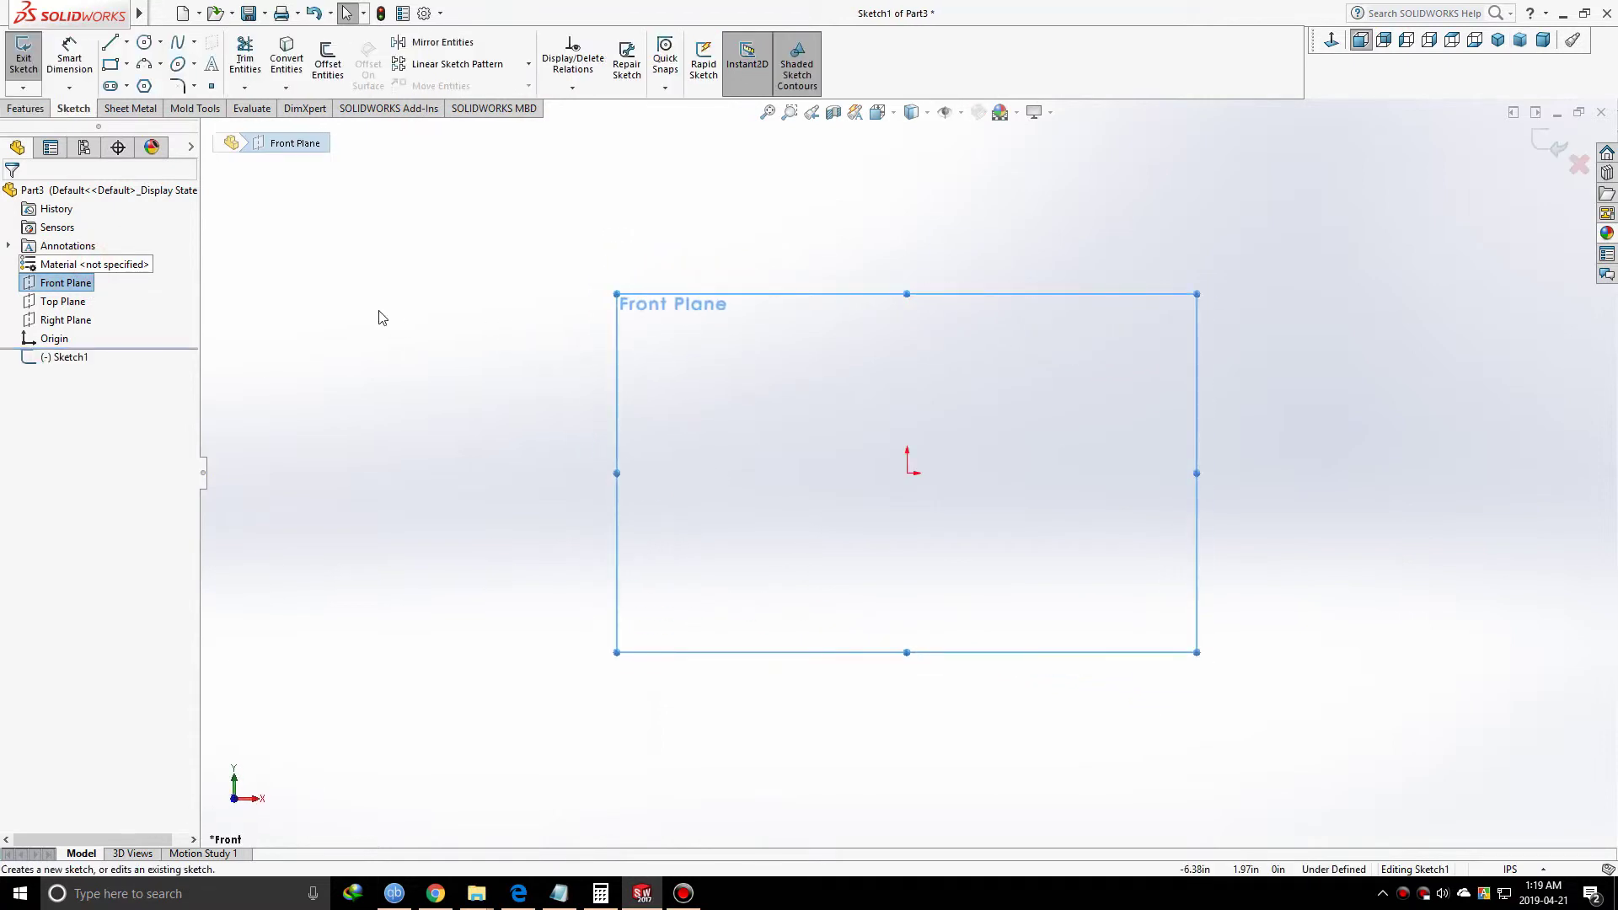
{"action": "left_click", "coordinate": [144, 41]}
{"action": "left_click", "coordinate": [908, 472]}
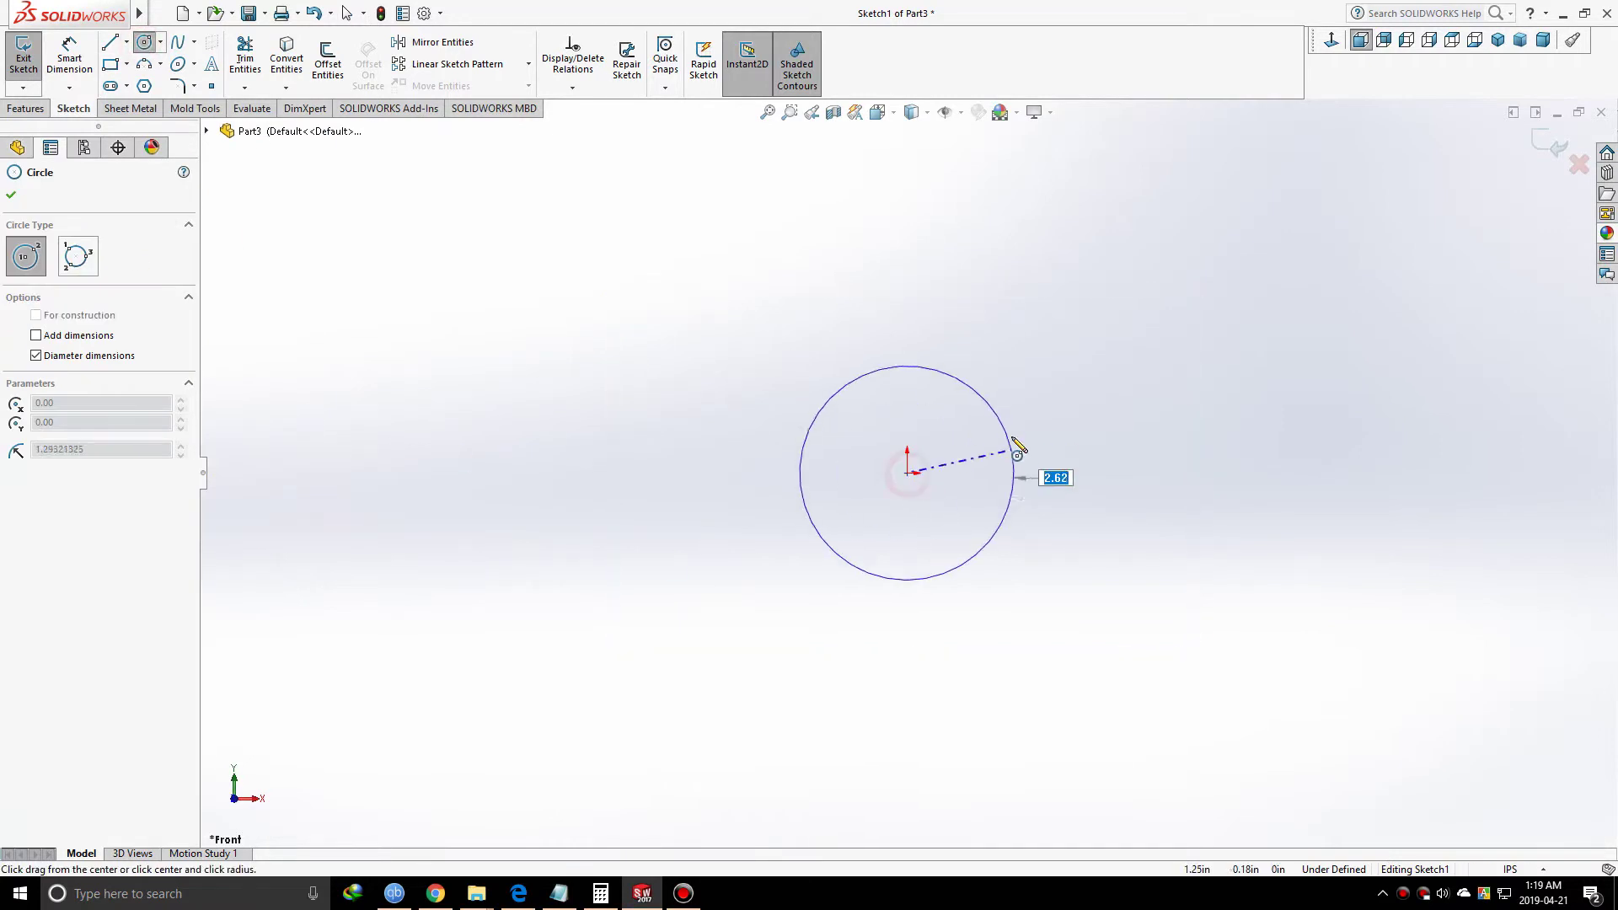
{"action": "left_click", "coordinate": [990, 427]}
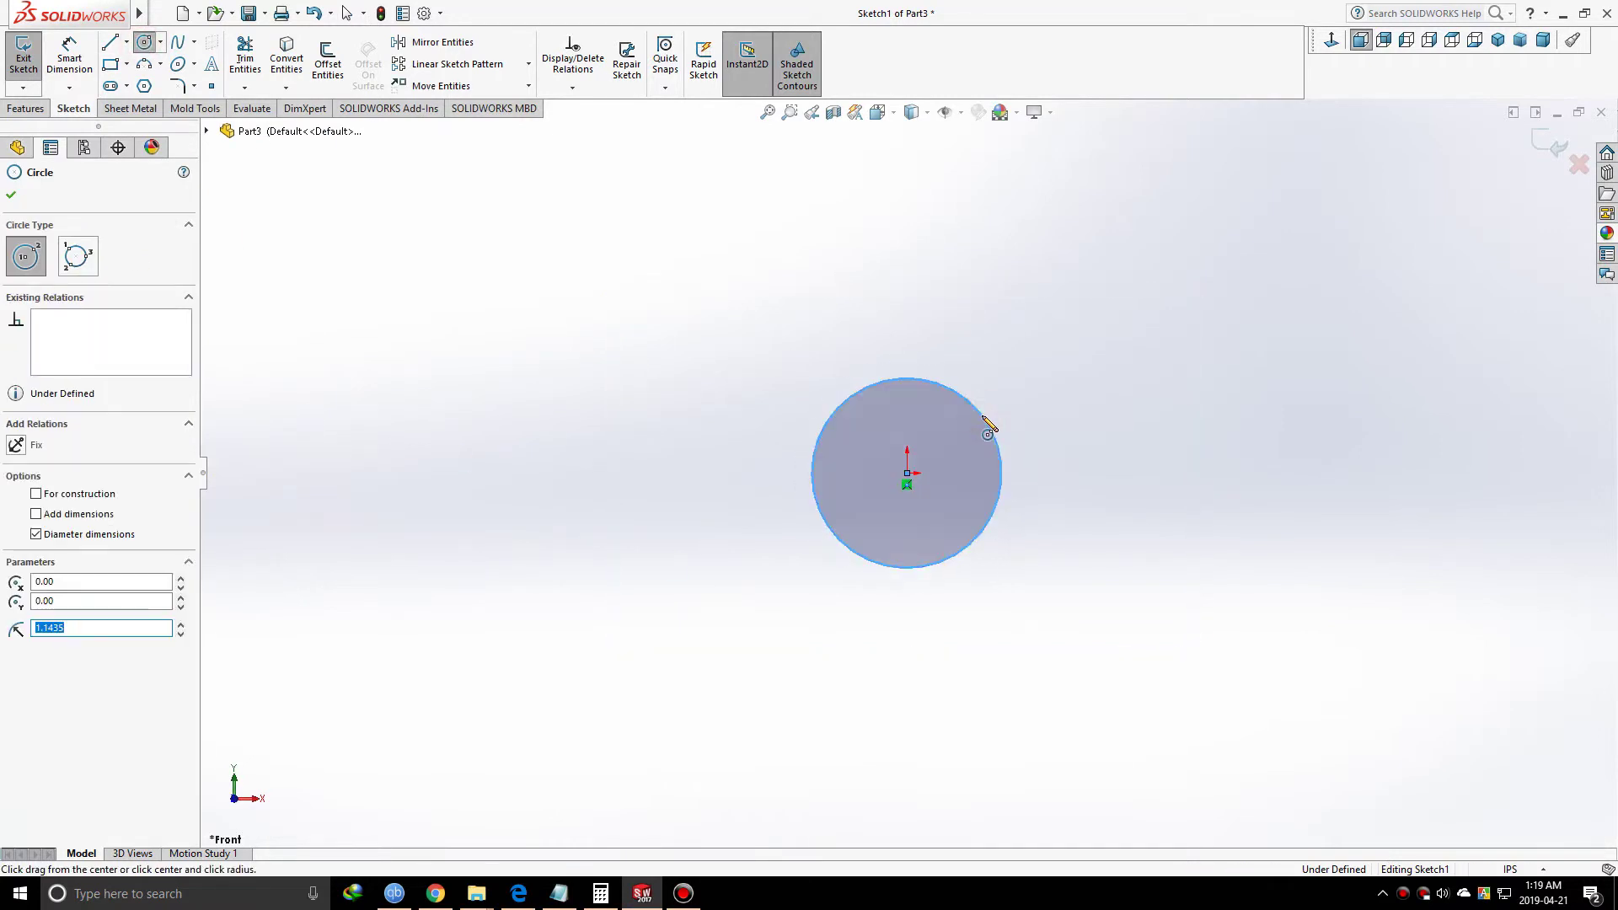
- Check the inner diameter formula in the Notepad notes and dimension the circle's diameter to .667 in
{"action": "left_click", "coordinate": [559, 893]}
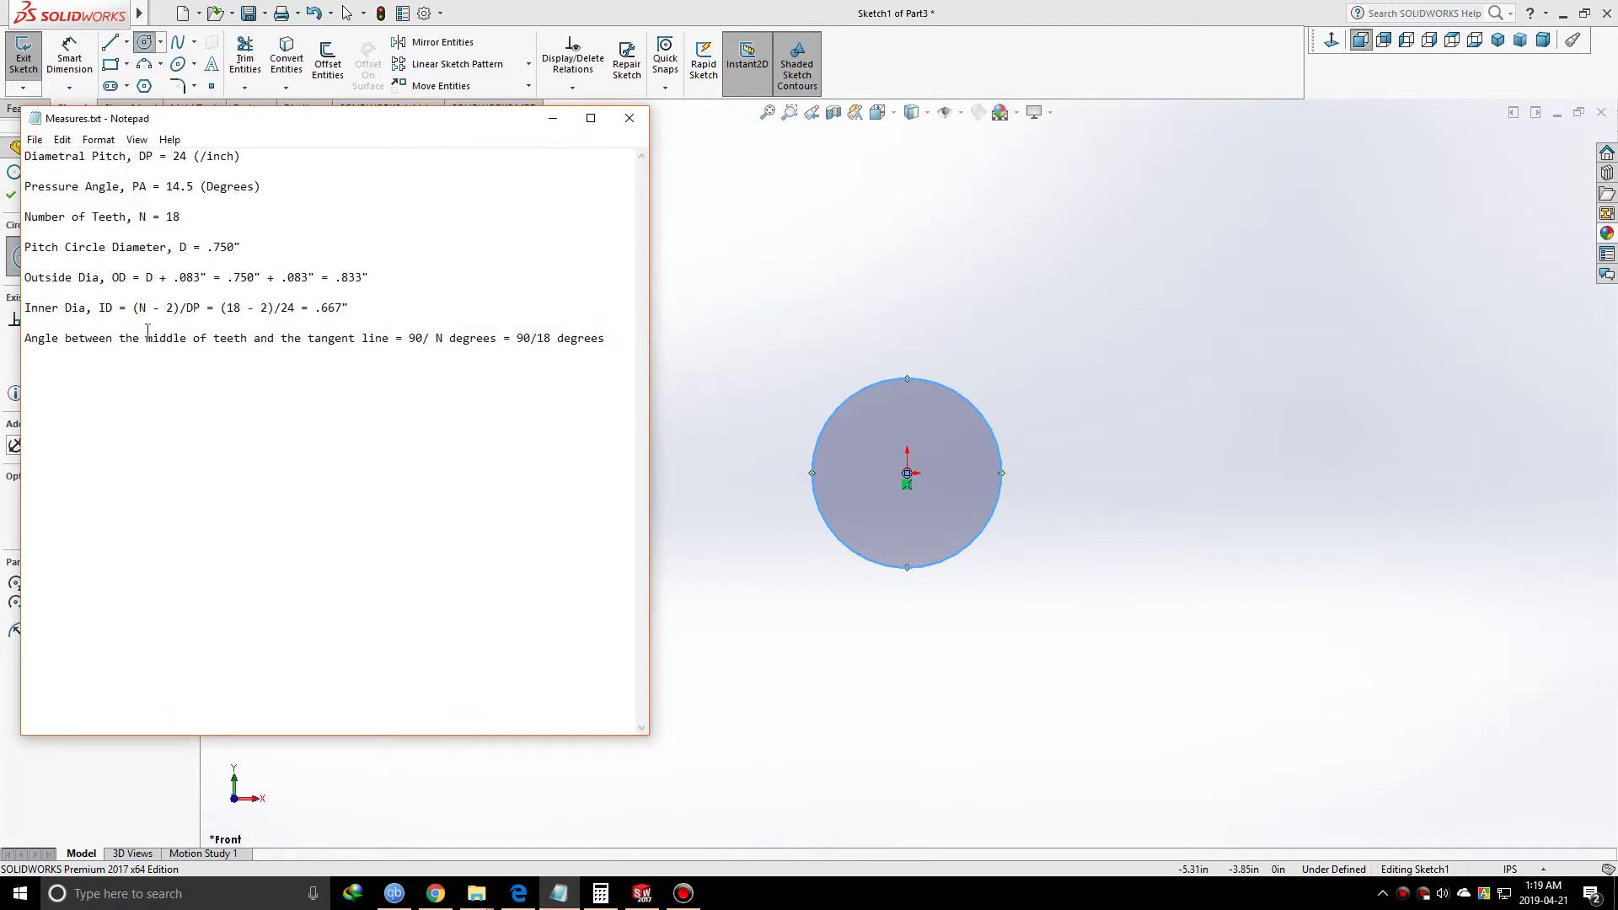
{"action": "left_click_drag", "start_coordinate": [135, 309], "coordinate": [201, 314]}
{"action": "left_click", "coordinate": [167, 310]}
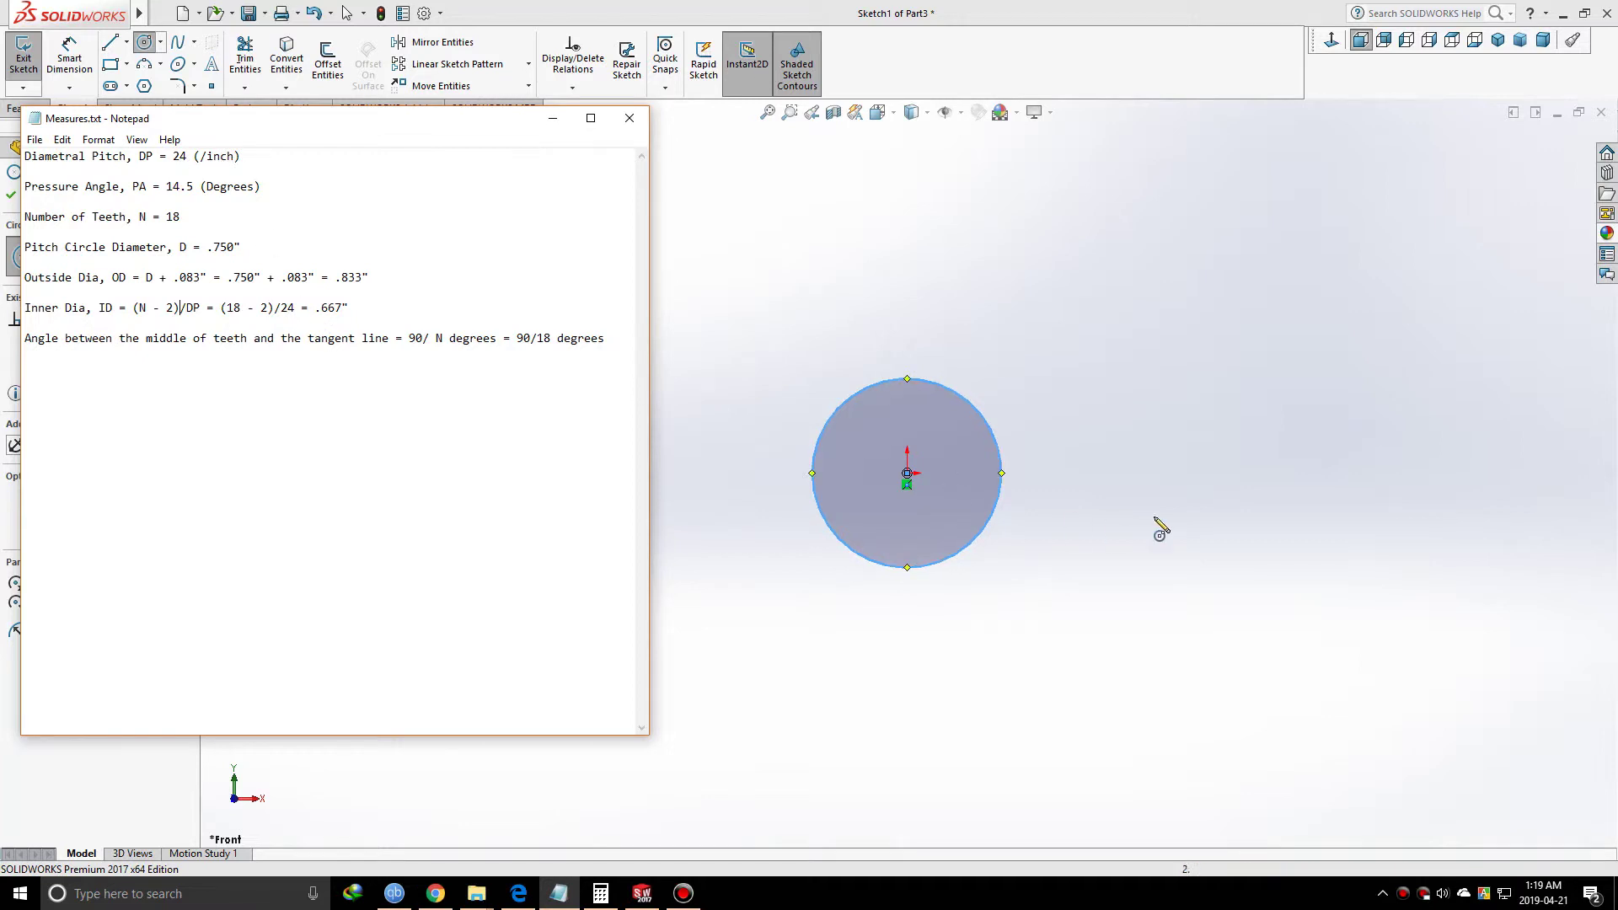
{"action": "right_click_drag", "start_coordinate": [1159, 527], "coordinate": [1156, 473]}
{"action": "left_click", "coordinate": [1000, 521]}
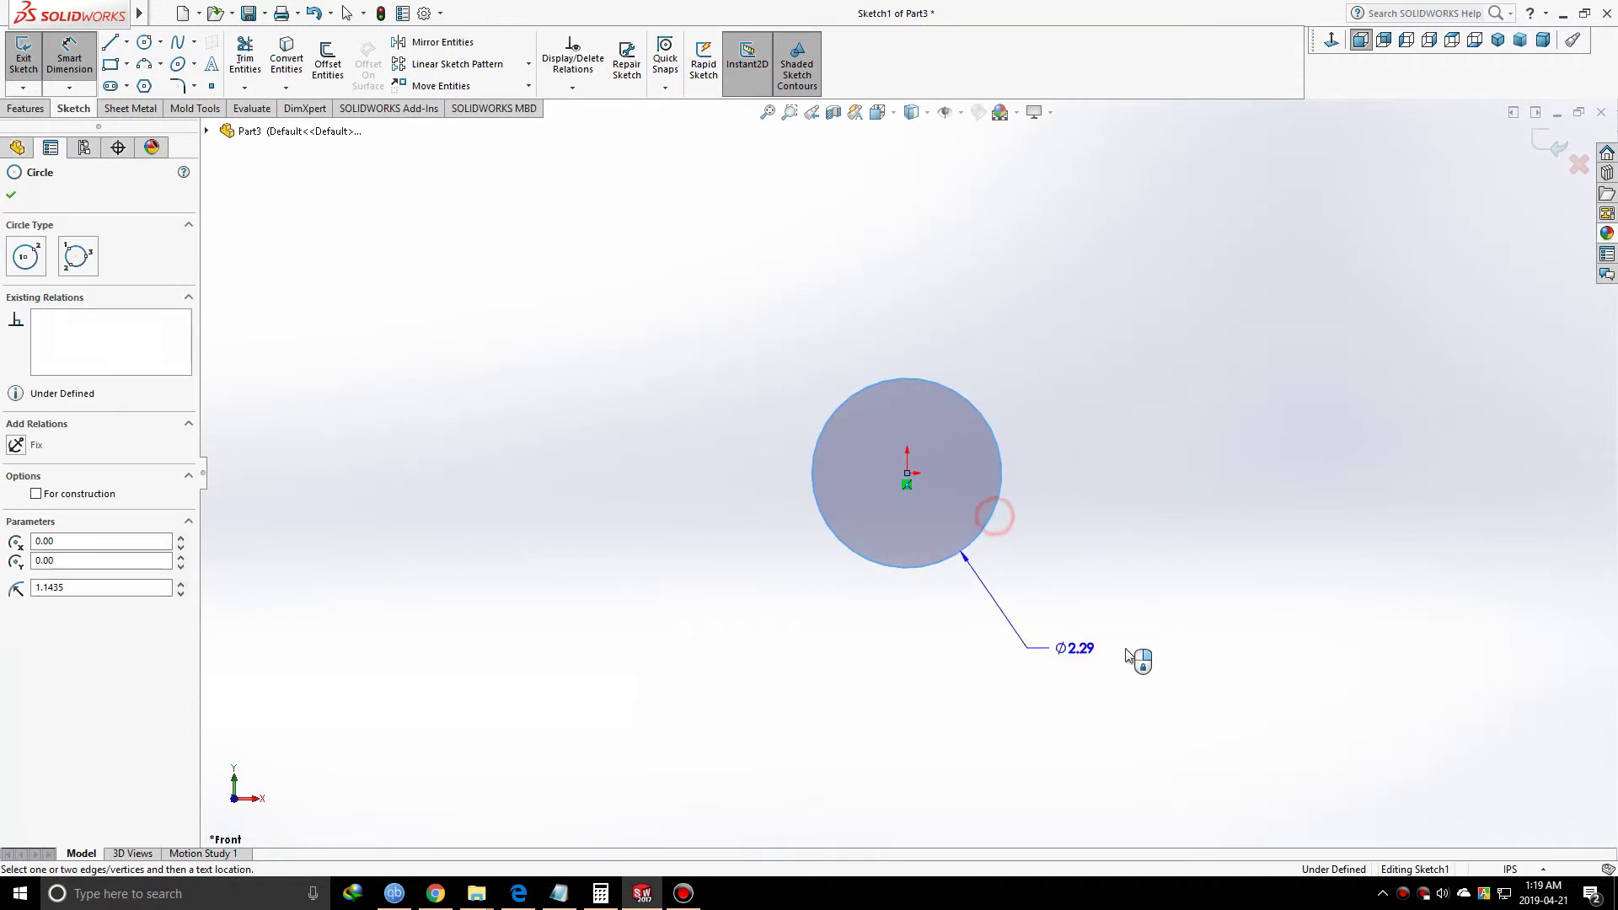
{"action": "left_click", "coordinate": [1135, 644]}
{"action": "type", "text": ".667"}
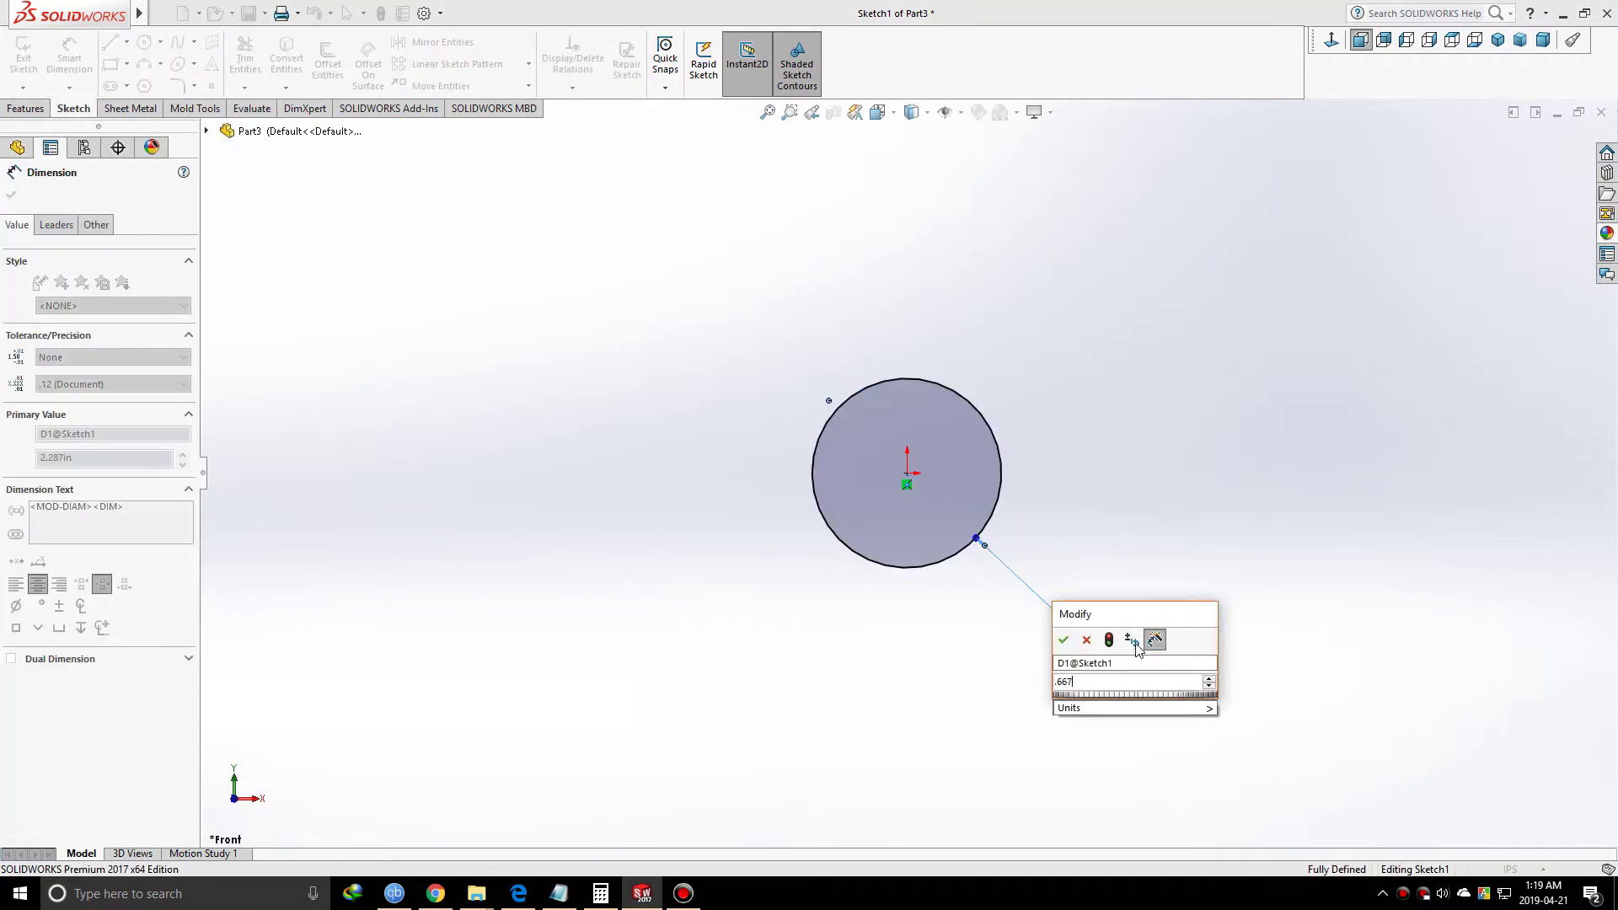
{"action": "key", "text": "Return"}
- Examine the outside diameter formula in the Notepad notes and the Edge gear catalog, and return to SOLIDWORKS
{"action": "left_click", "coordinate": [559, 893]}
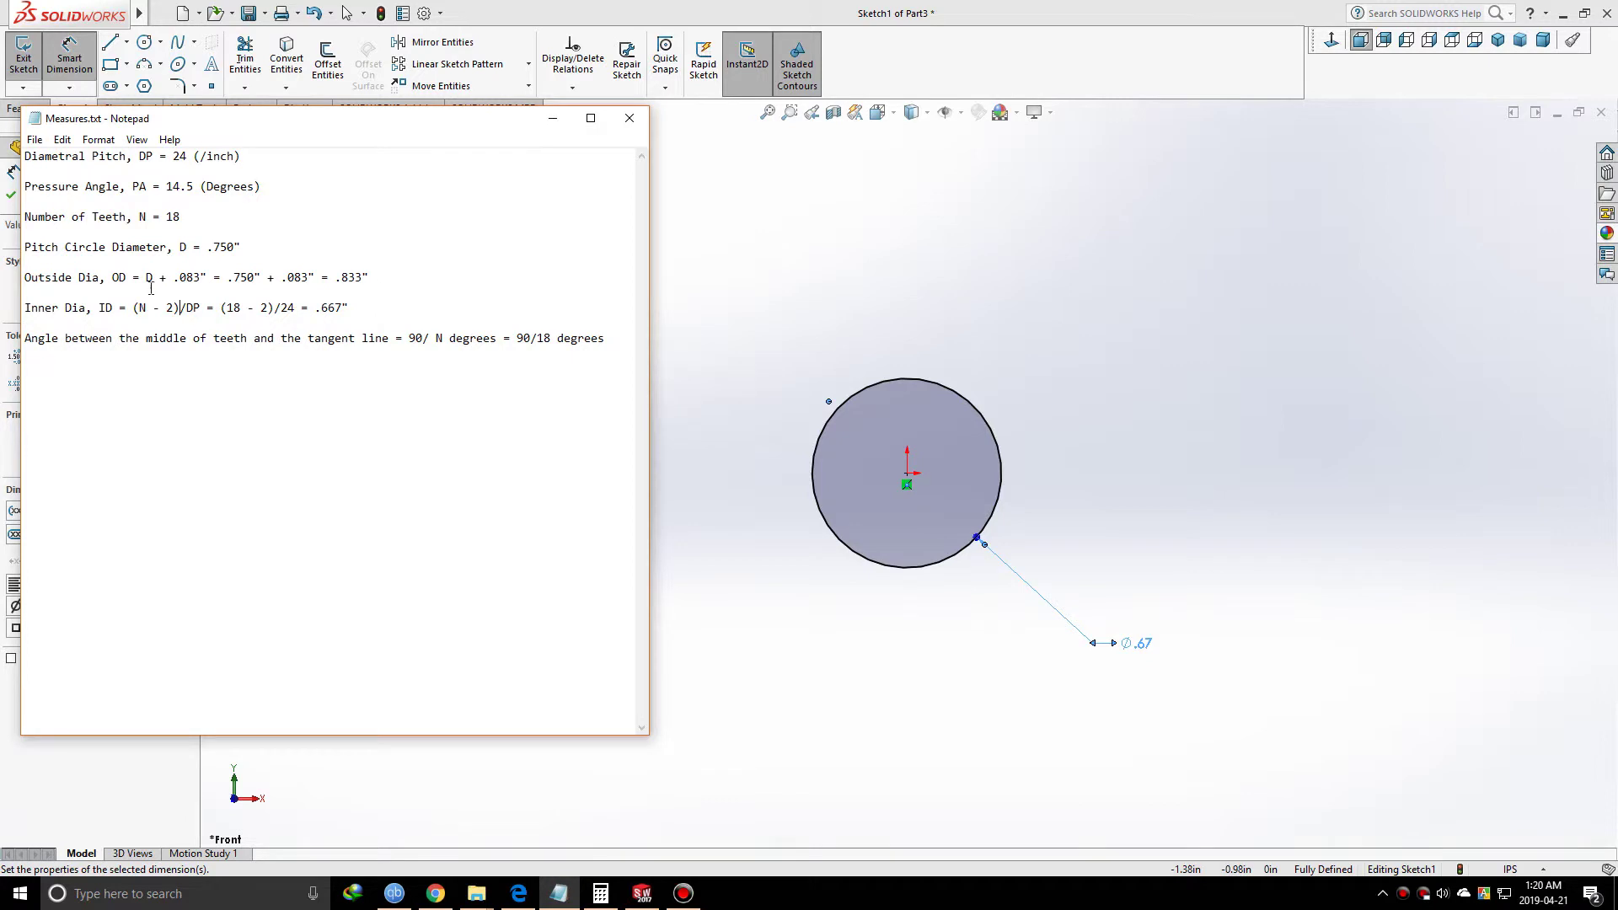
{"action": "left_click", "coordinate": [516, 895]}
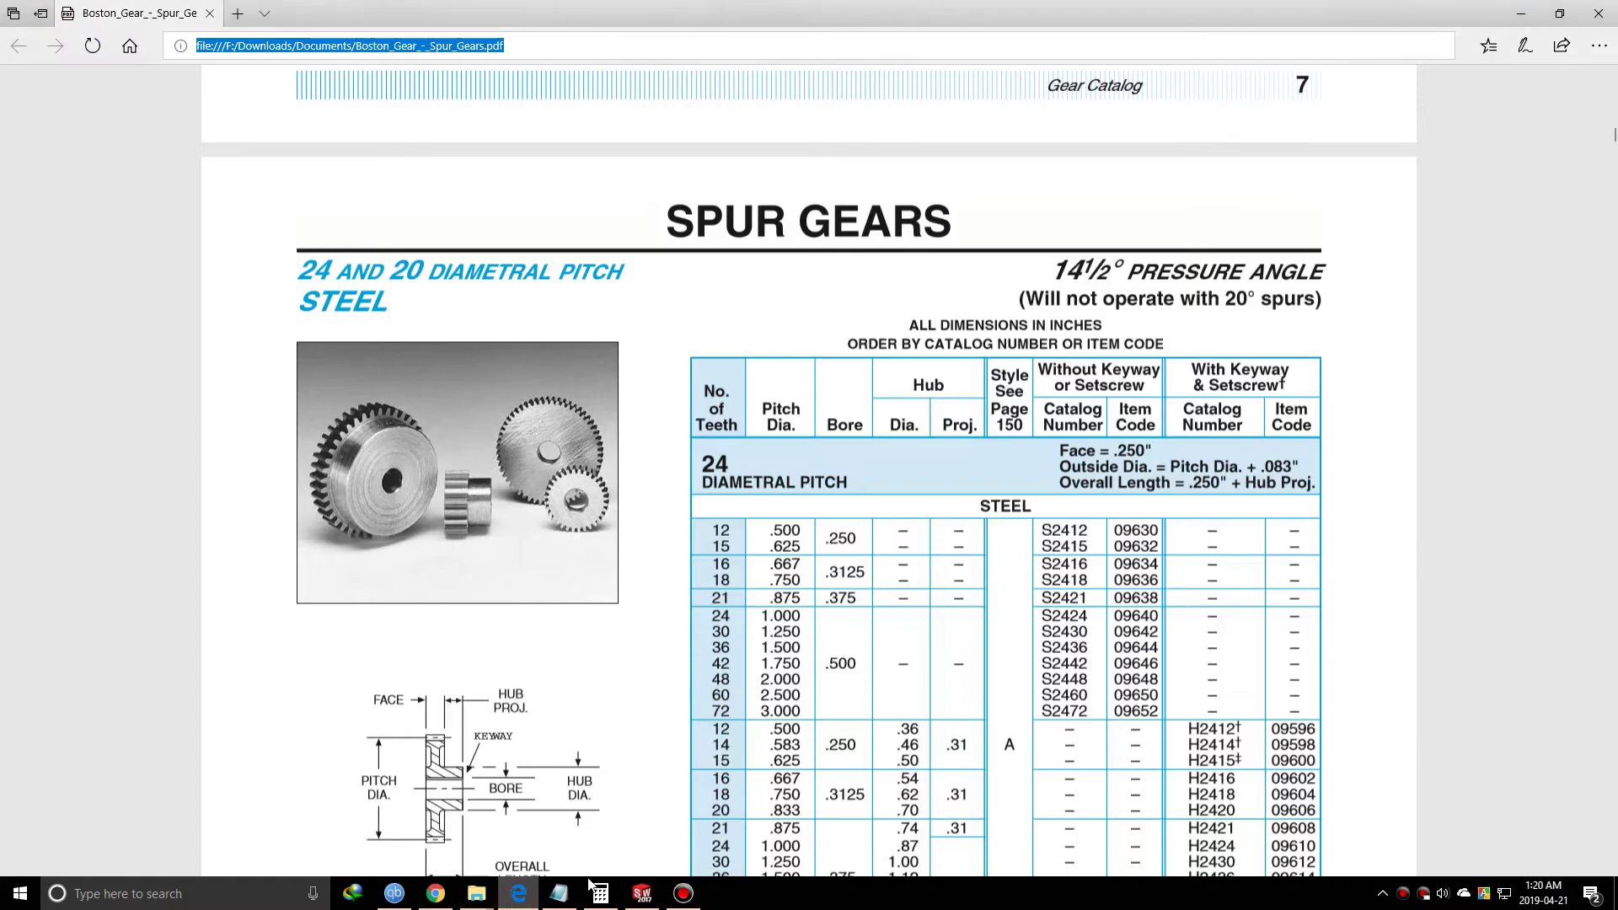
{"action": "left_click_drag", "start_coordinate": [1060, 466], "coordinate": [1250, 467]}
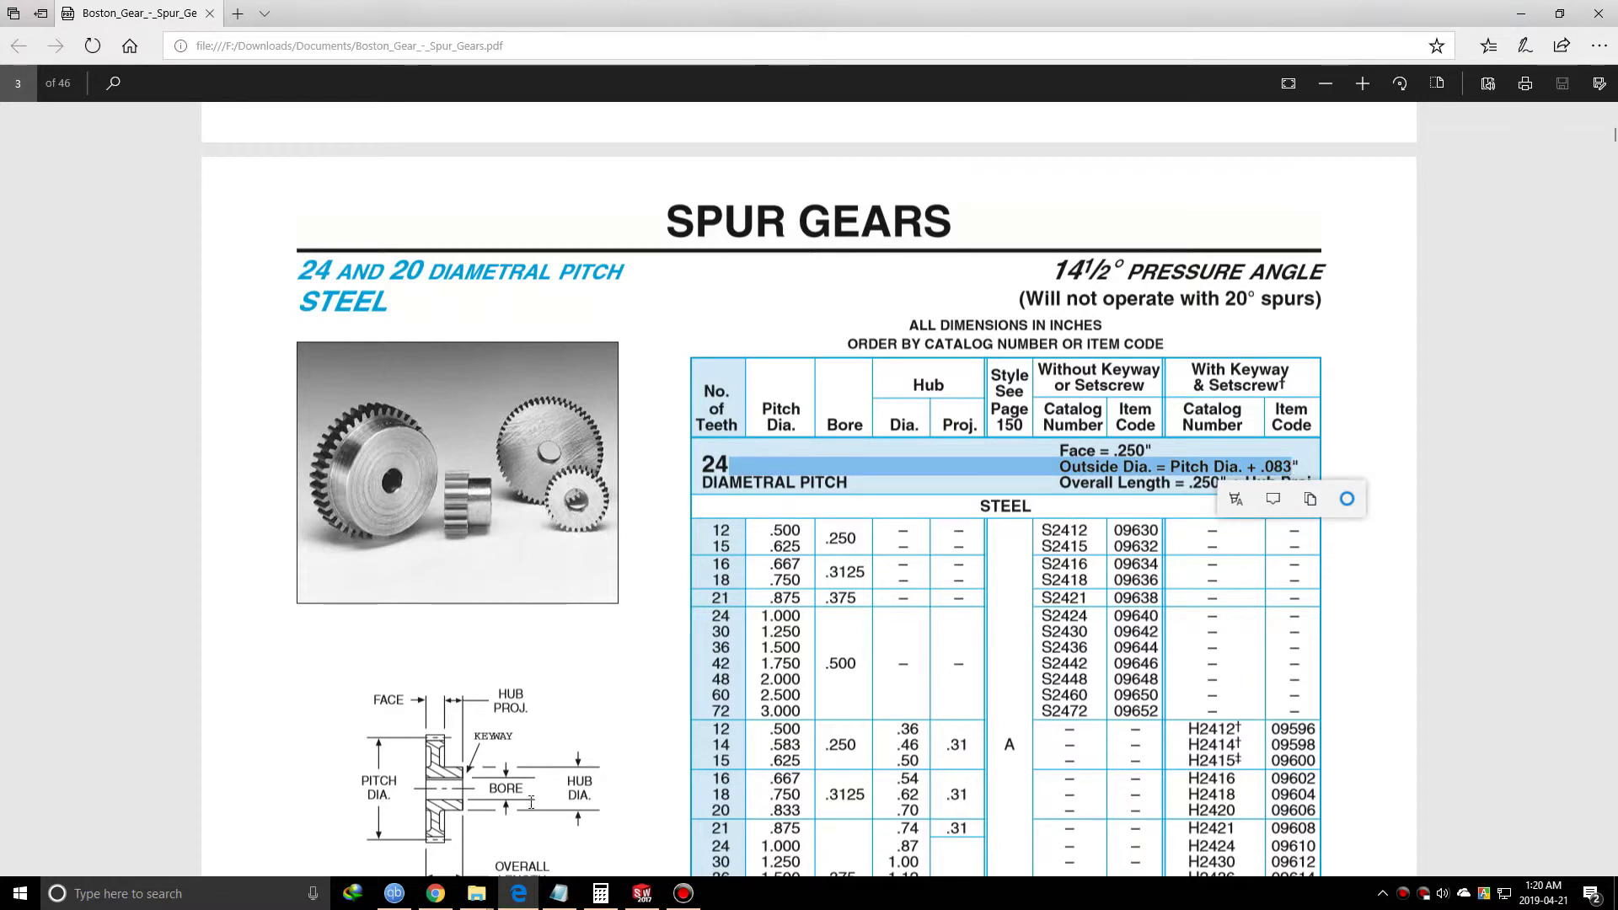
{"action": "left_click", "coordinate": [556, 898]}
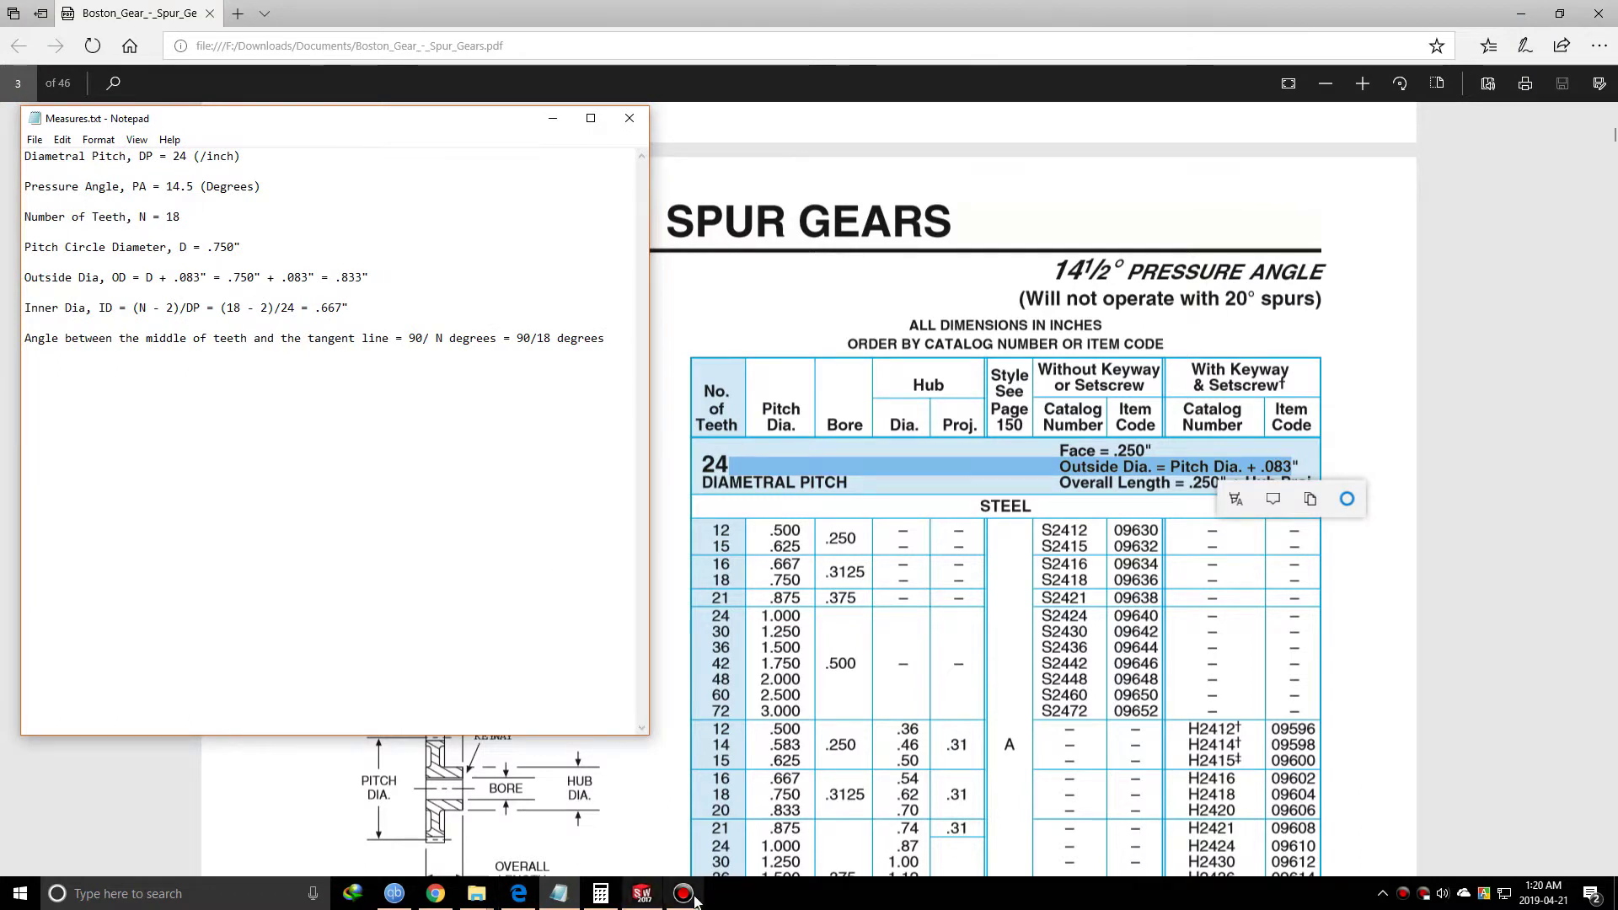
{"action": "left_click", "coordinate": [645, 896]}
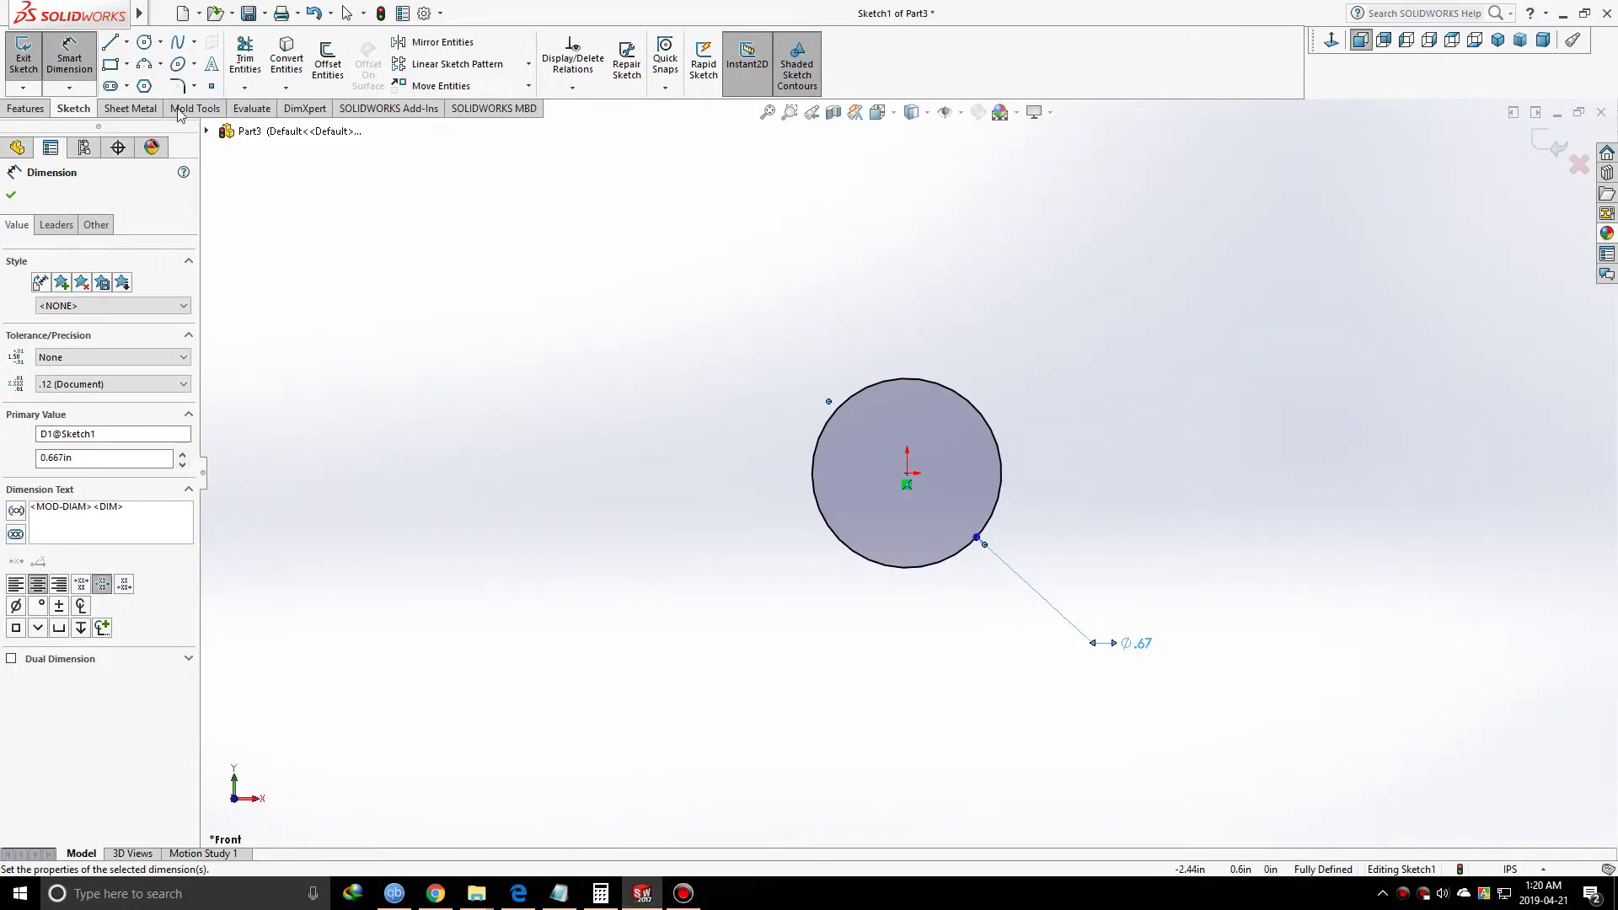
- Sketch a second, larger circle centred on the origin and dimension its diameter to .833 in
{"action": "left_click", "coordinate": [145, 44]}
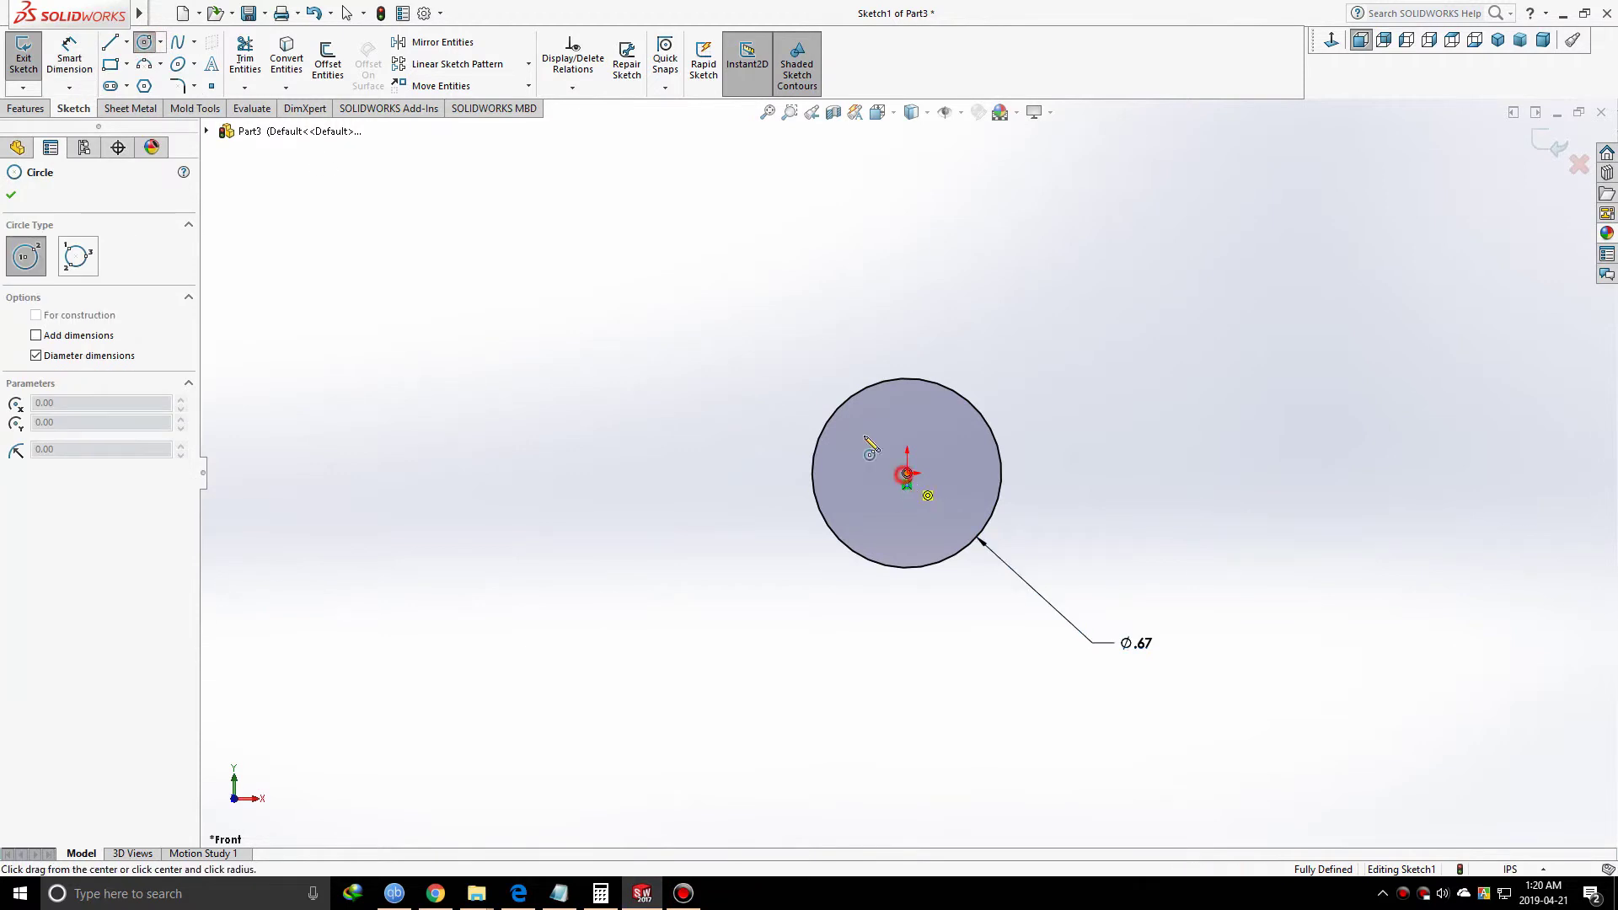
{"action": "left_click", "coordinate": [907, 473]}
{"action": "left_click", "coordinate": [766, 371]}
{"action": "key", "text": "Escape"}
{"action": "key", "text": "d"}
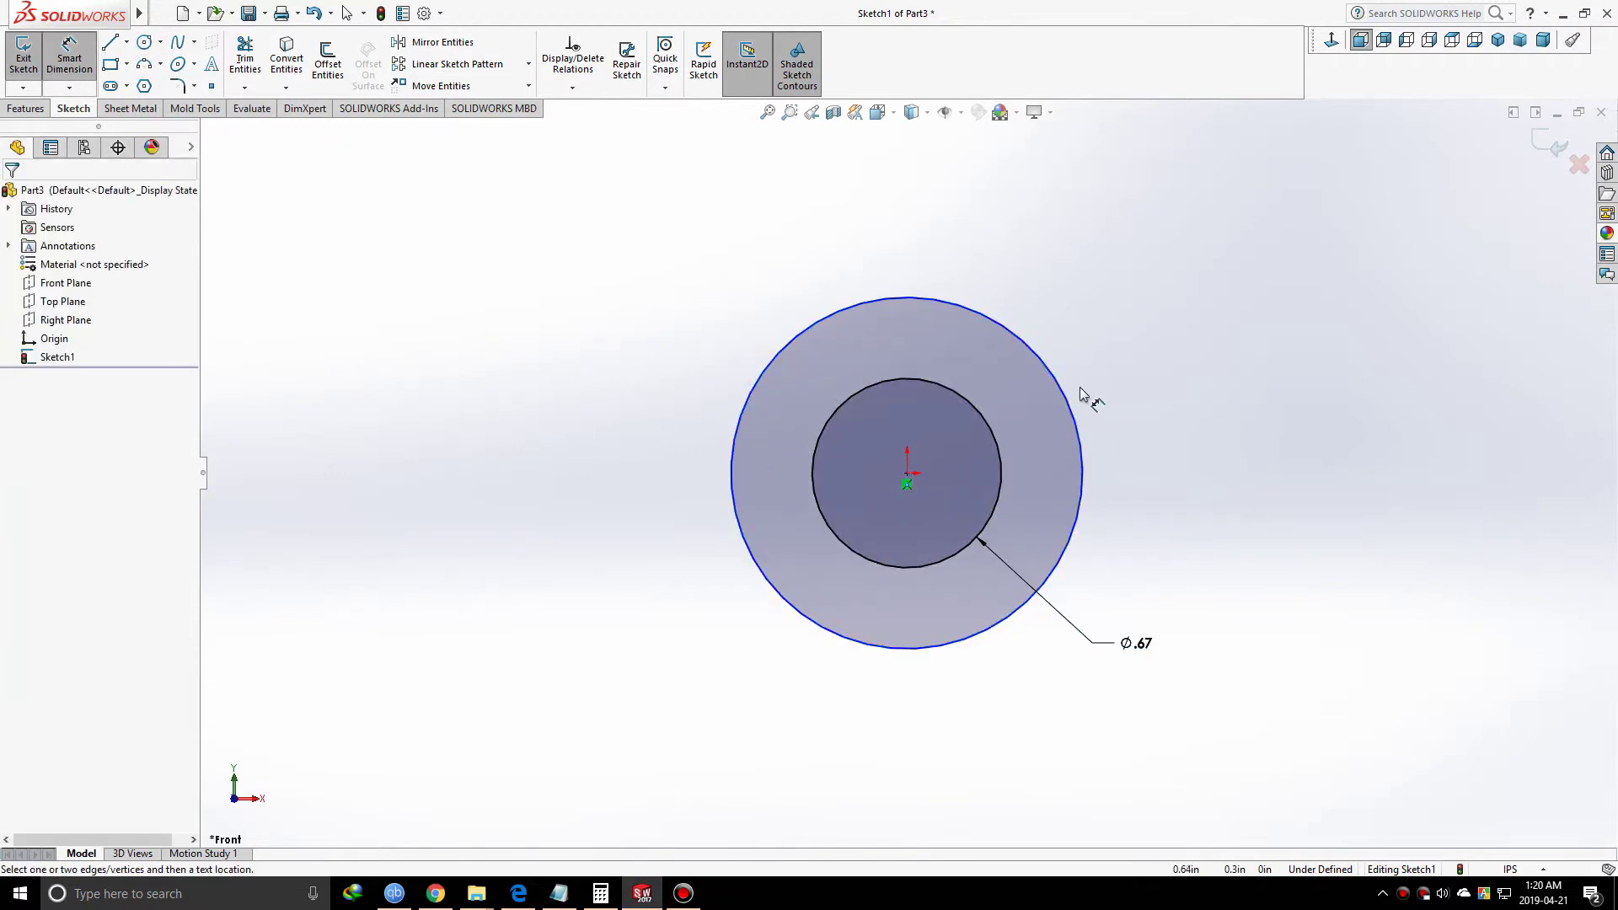
{"action": "left_click", "coordinate": [1070, 395]}
{"action": "left_click", "coordinate": [1212, 281]}
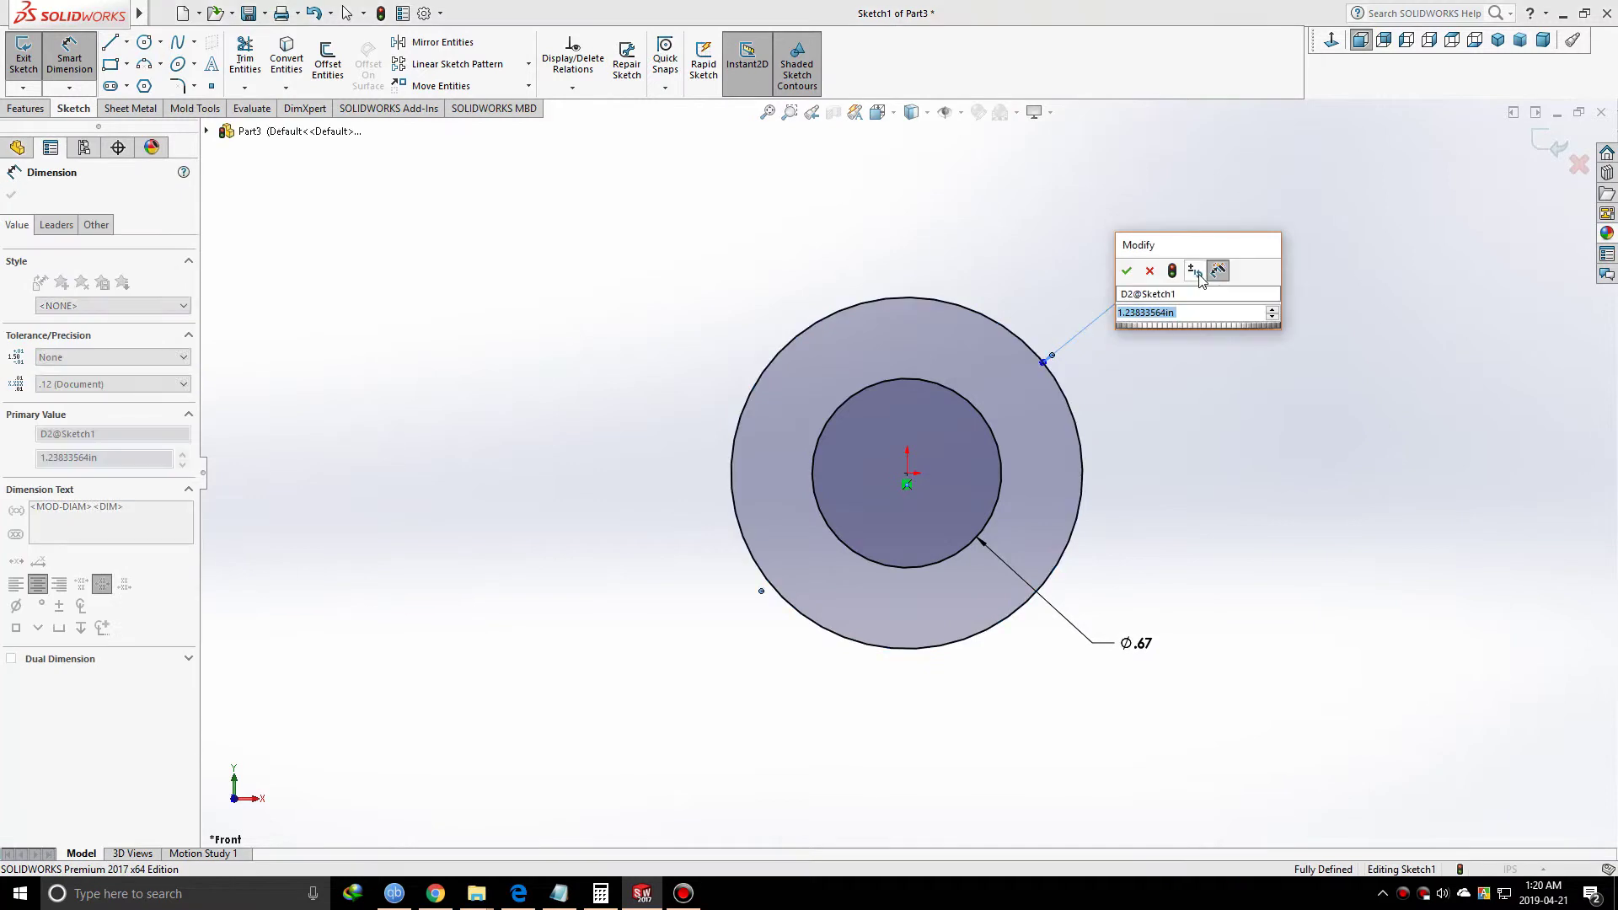
{"action": "type", "text": ".833"}
{"action": "key", "text": "Return"}
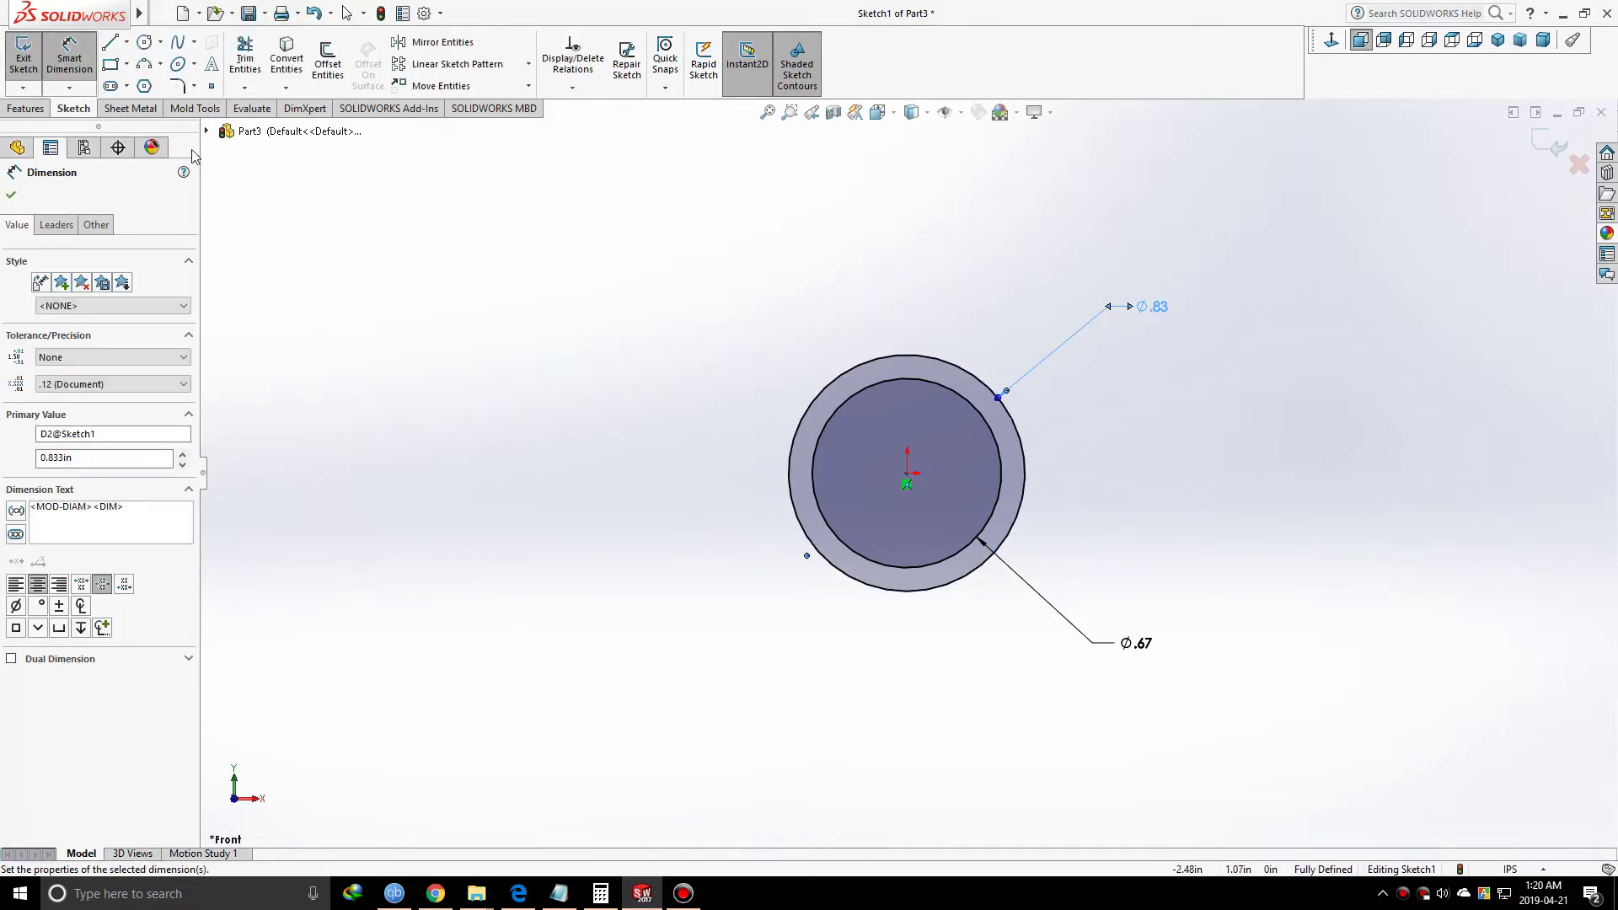
- Sketch a third circle about 0.74 in in diameter, centred on the origin between the inner and outer circles
{"action": "left_click", "coordinate": [144, 42]}
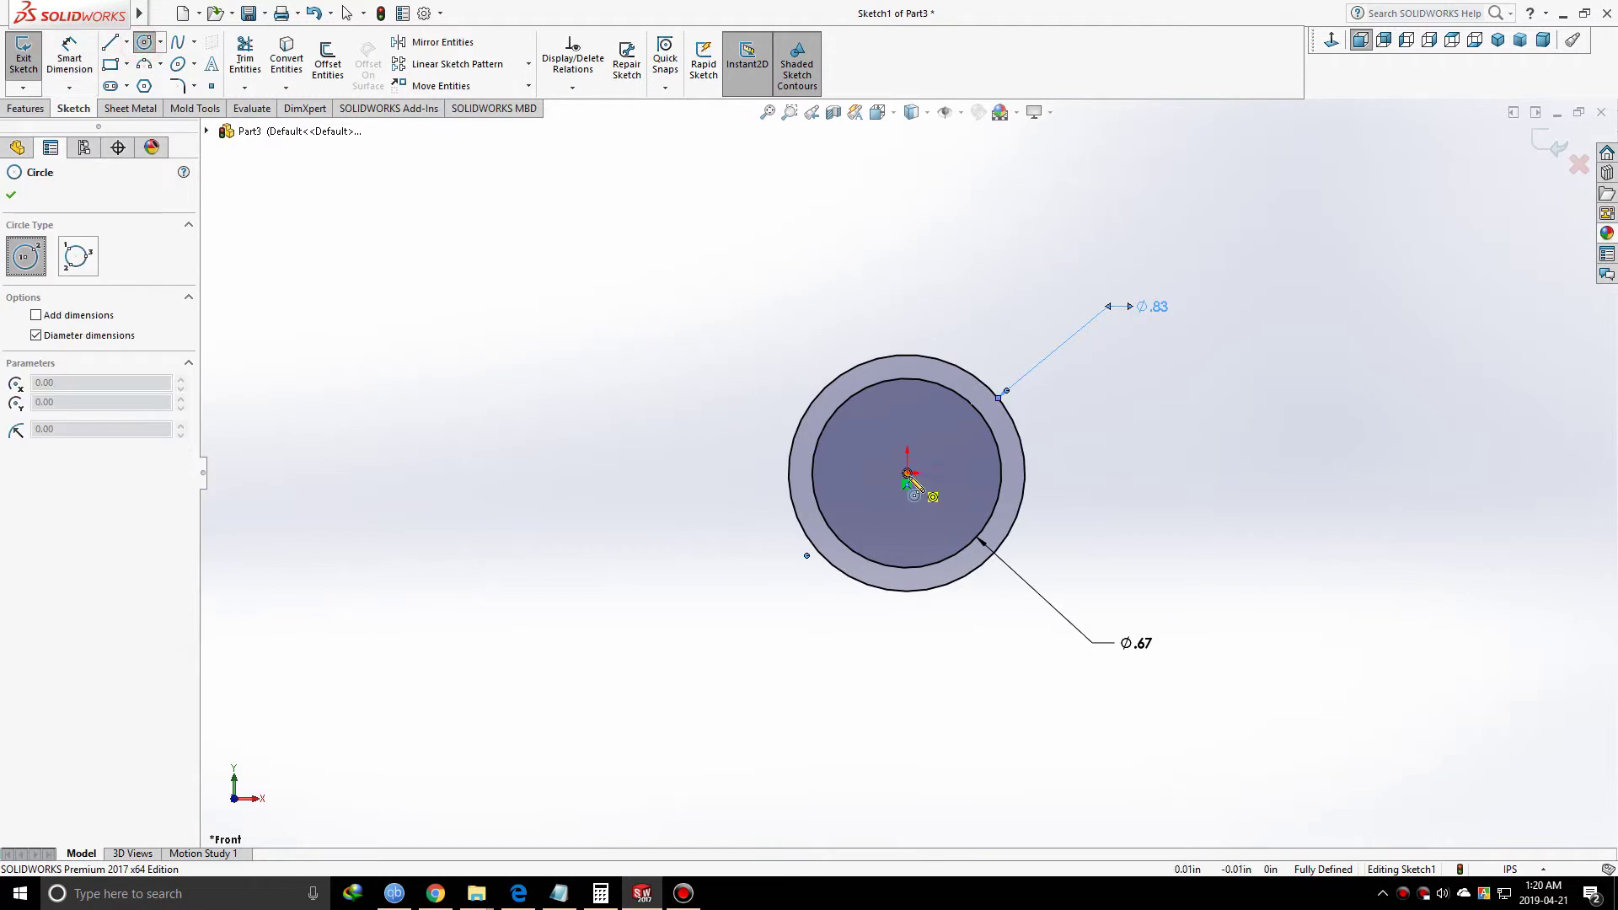
{"action": "left_click", "coordinate": [907, 477]}
{"action": "scroll", "coordinate": [889, 396], "scroll_direction": "down", "scroll_amount": 3}
{"action": "left_click", "coordinate": [906, 379]}
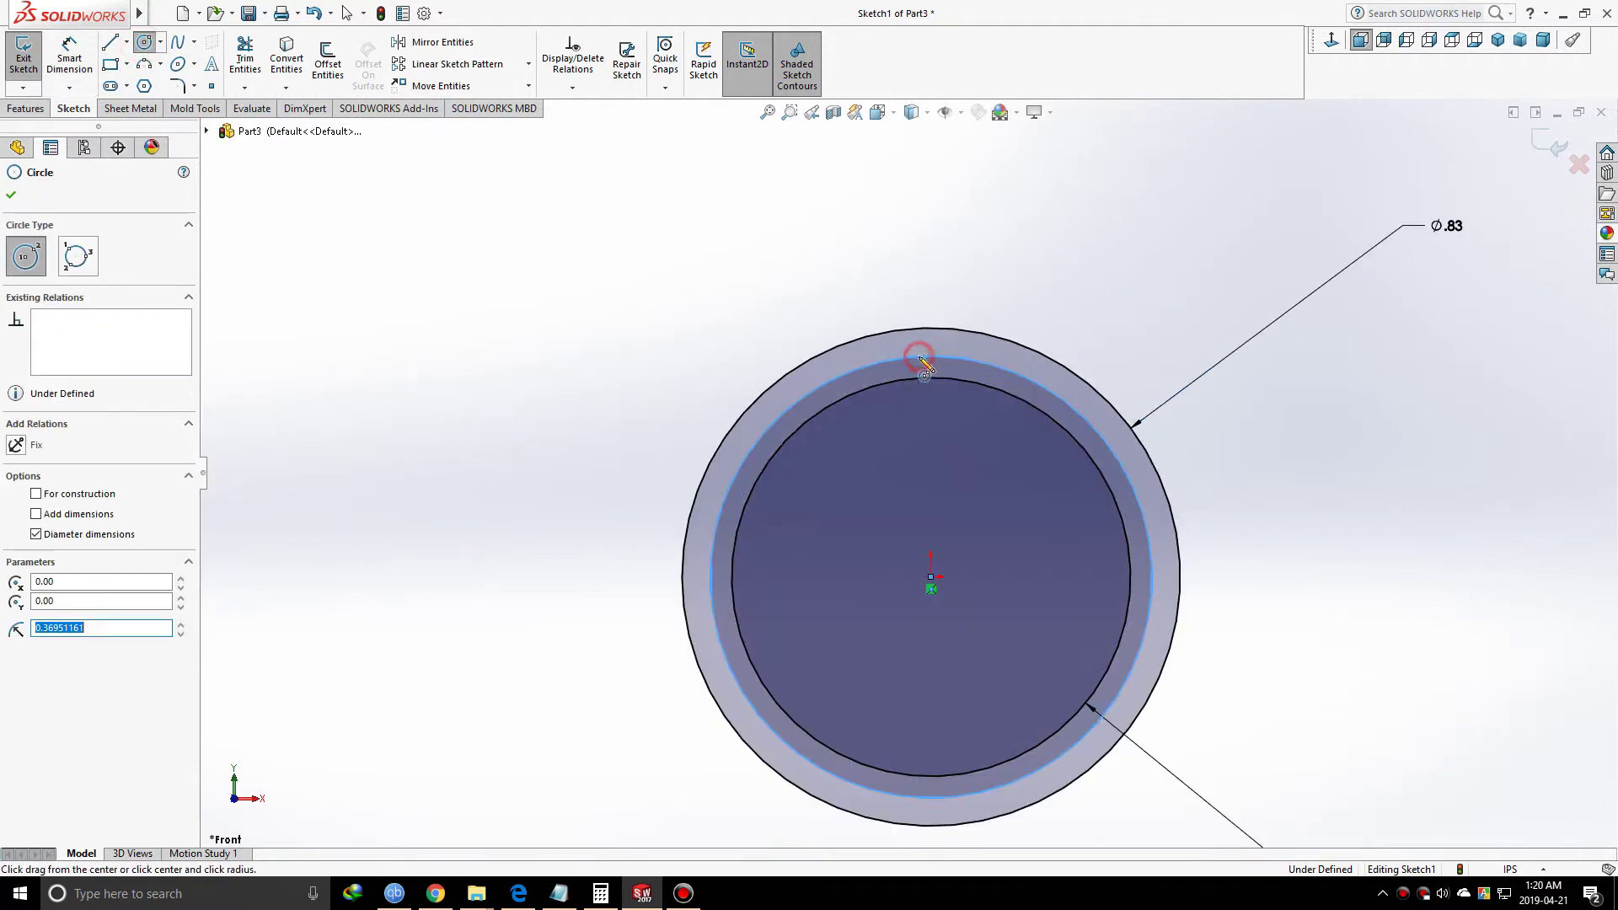
- Check the 18-tooth pitch diameter in the Edge gear catalog and dimension the middle circle's diameter to .750 in in SOLIDWORKS
{"action": "left_click", "coordinate": [518, 893]}
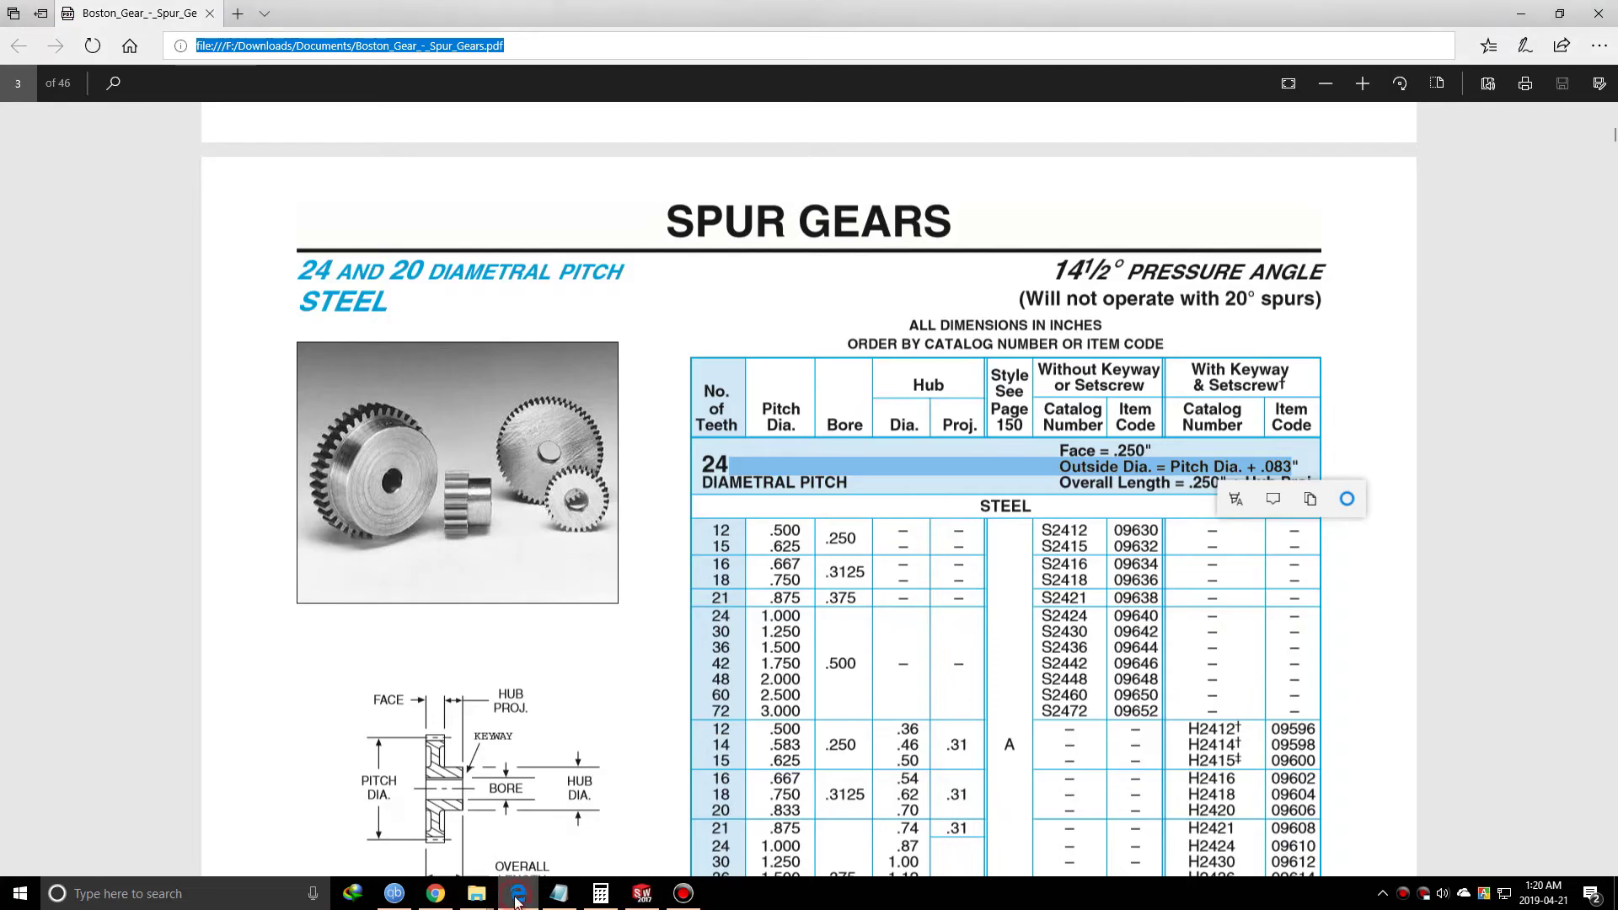
{"action": "left_click", "coordinate": [656, 410]}
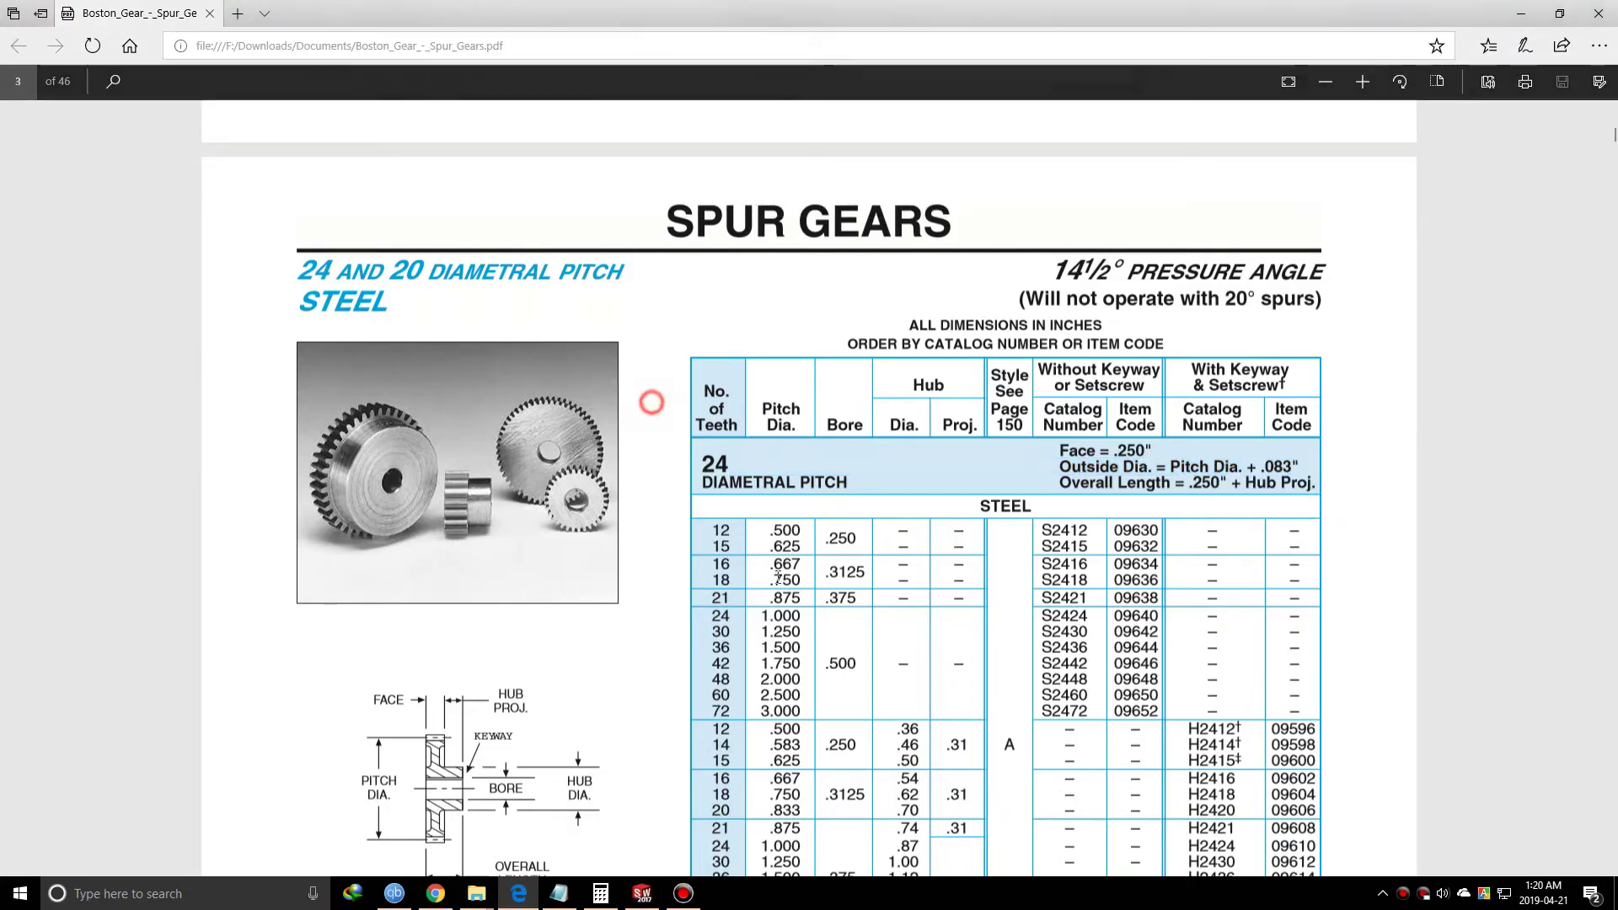
{"action": "left_click_drag", "start_coordinate": [772, 587], "coordinate": [809, 581]}
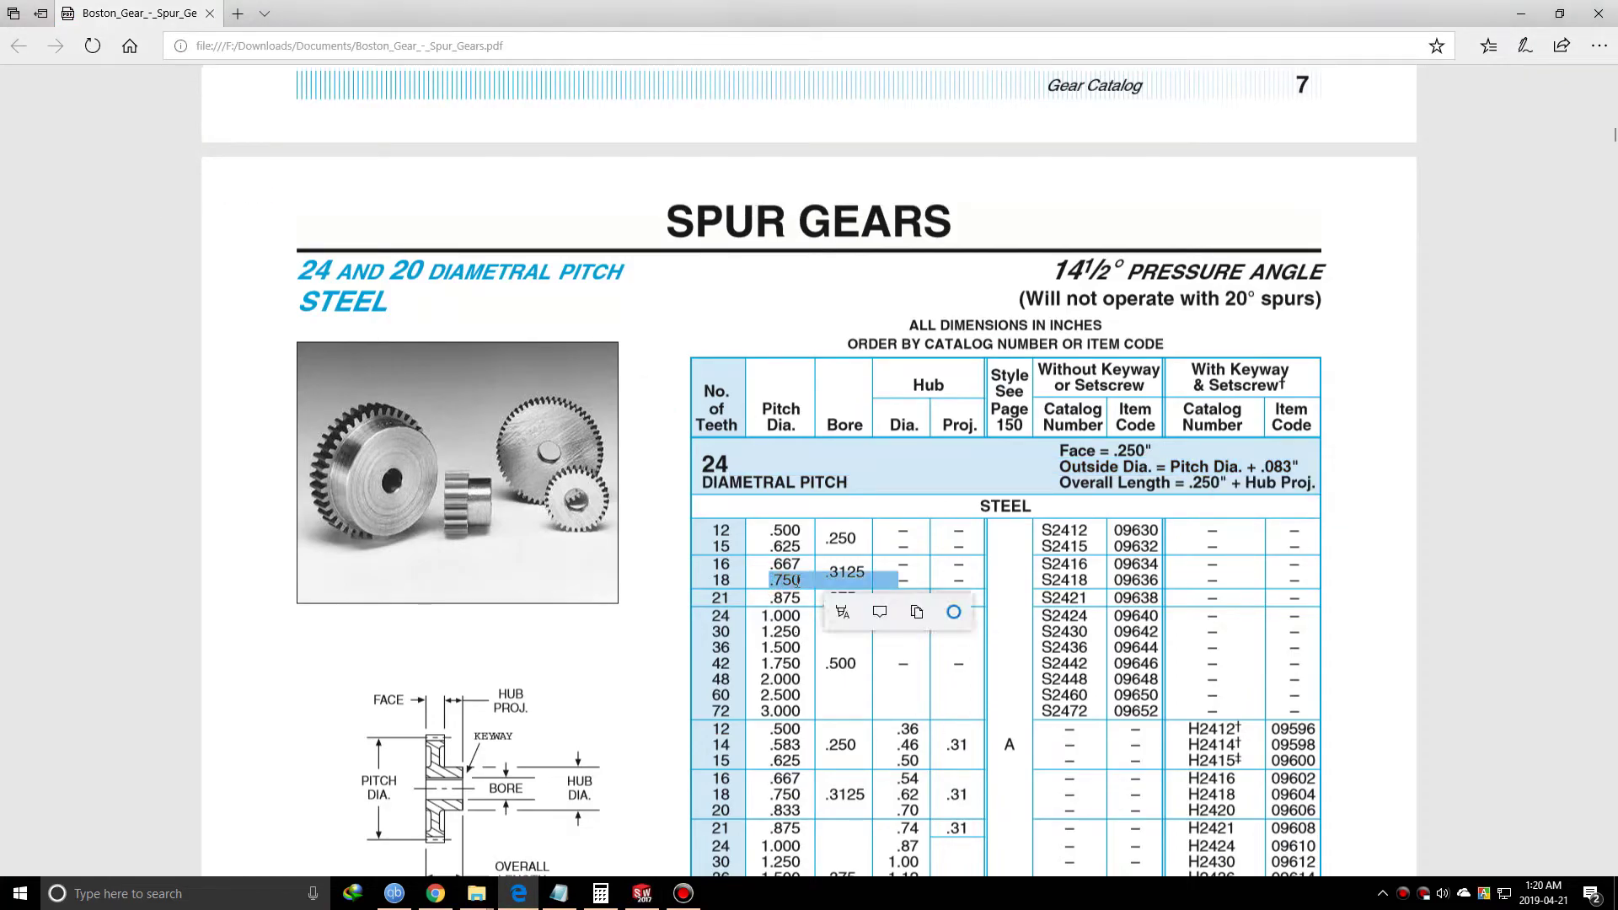
{"action": "left_click", "coordinate": [809, 582]}
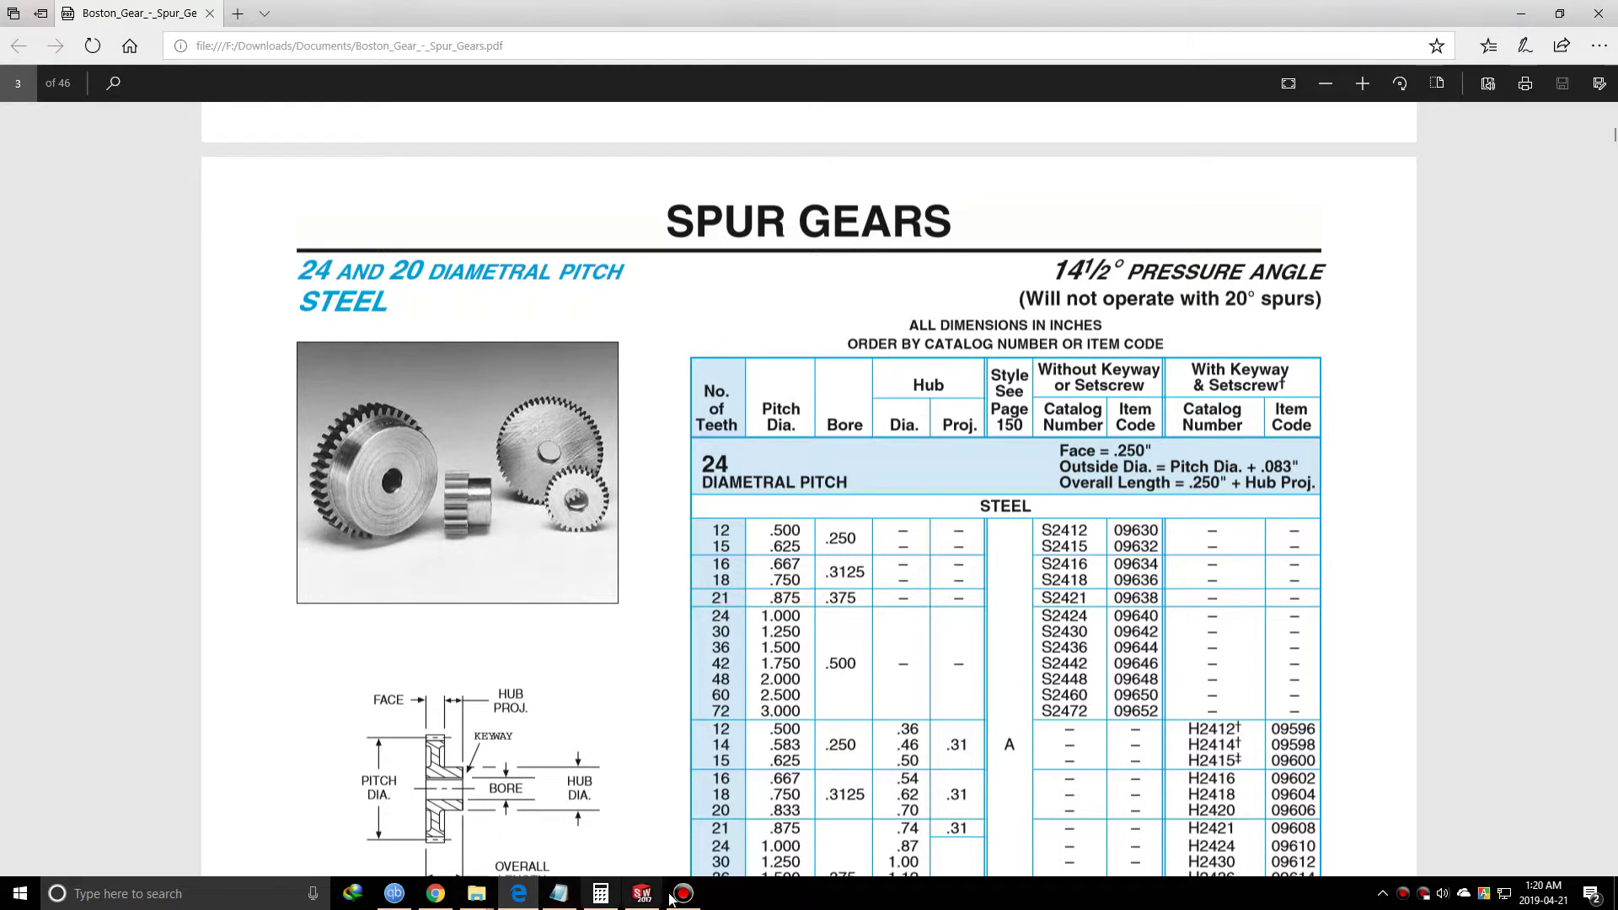
{"action": "left_click", "coordinate": [641, 893]}
{"action": "right_click_drag", "start_coordinate": [461, 524], "coordinate": [441, 365]}
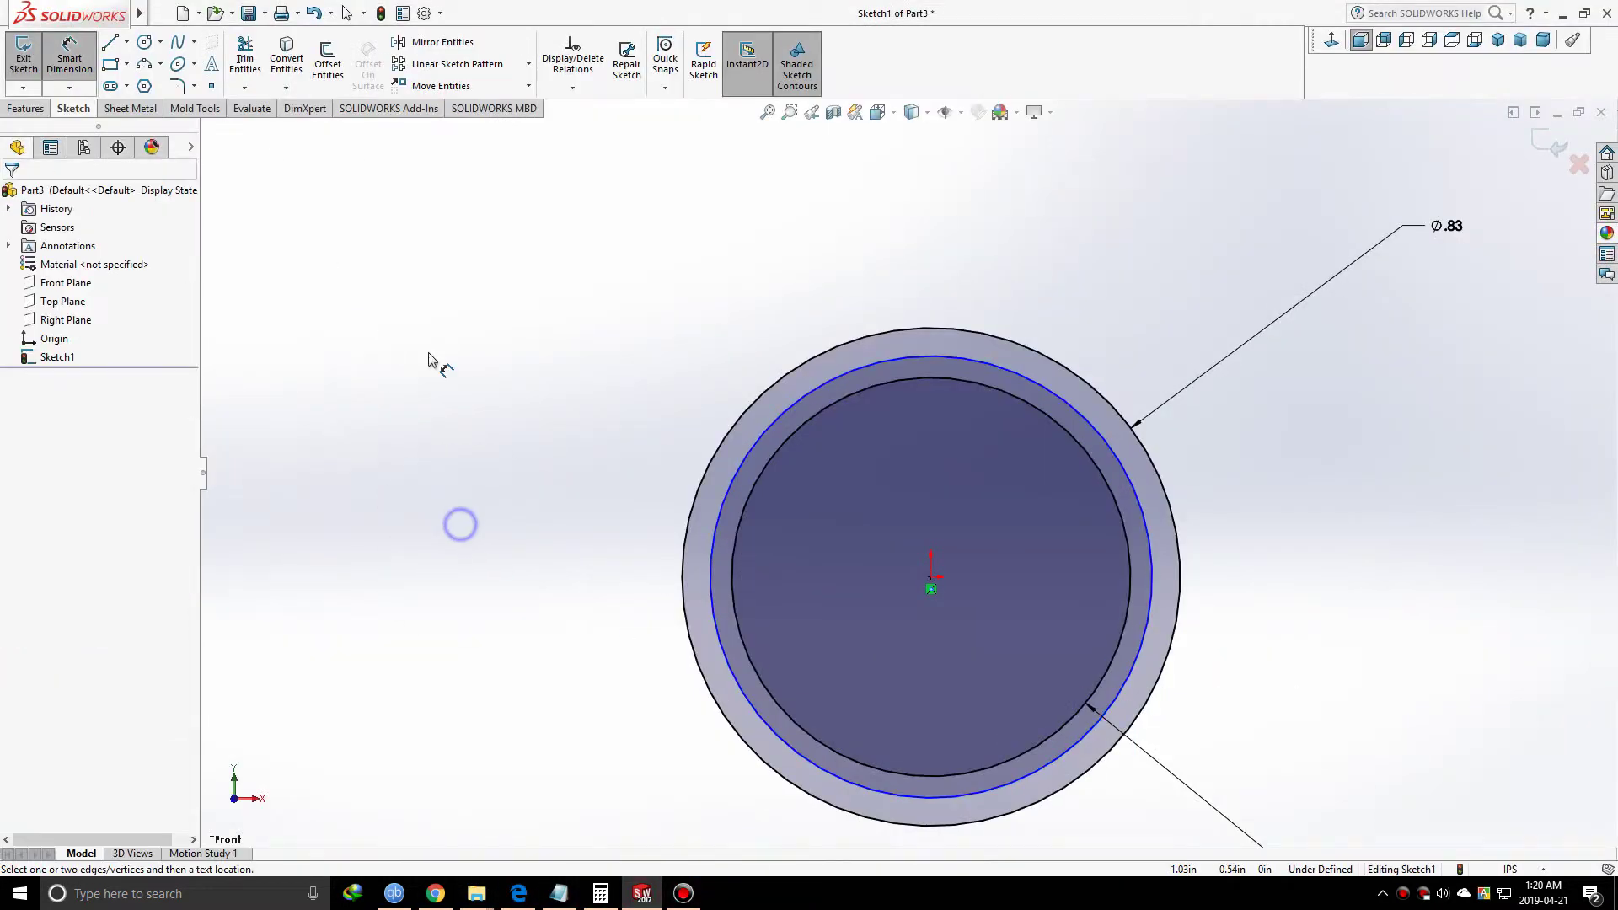
{"action": "left_click", "coordinate": [731, 502]}
{"action": "left_click", "coordinate": [502, 345]}
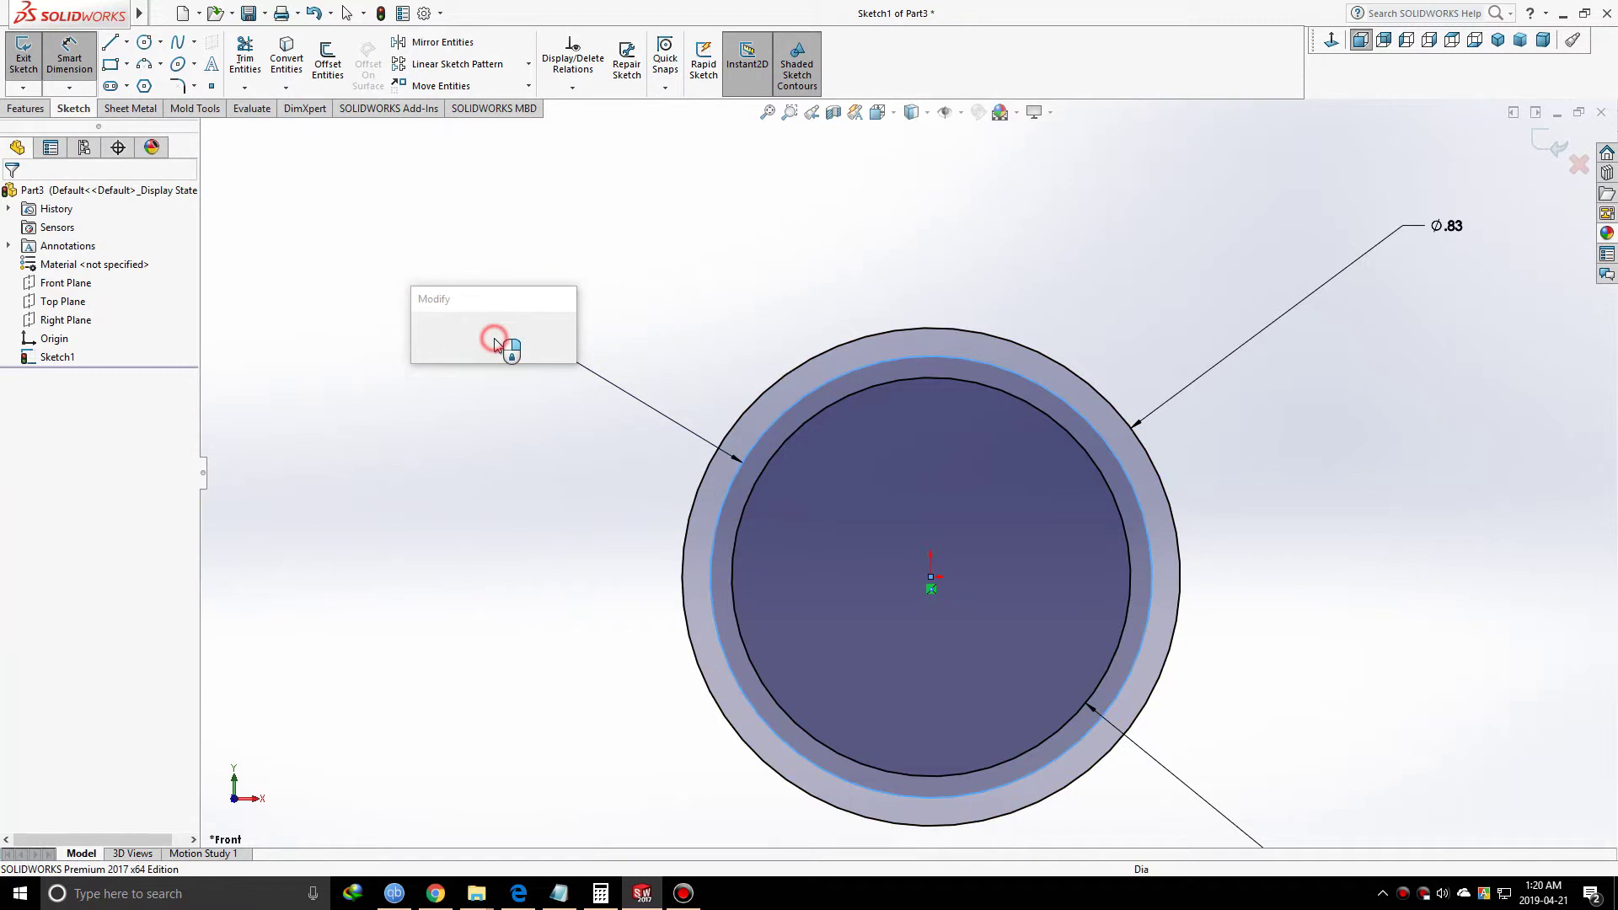
{"action": "type", "text": ".75"}
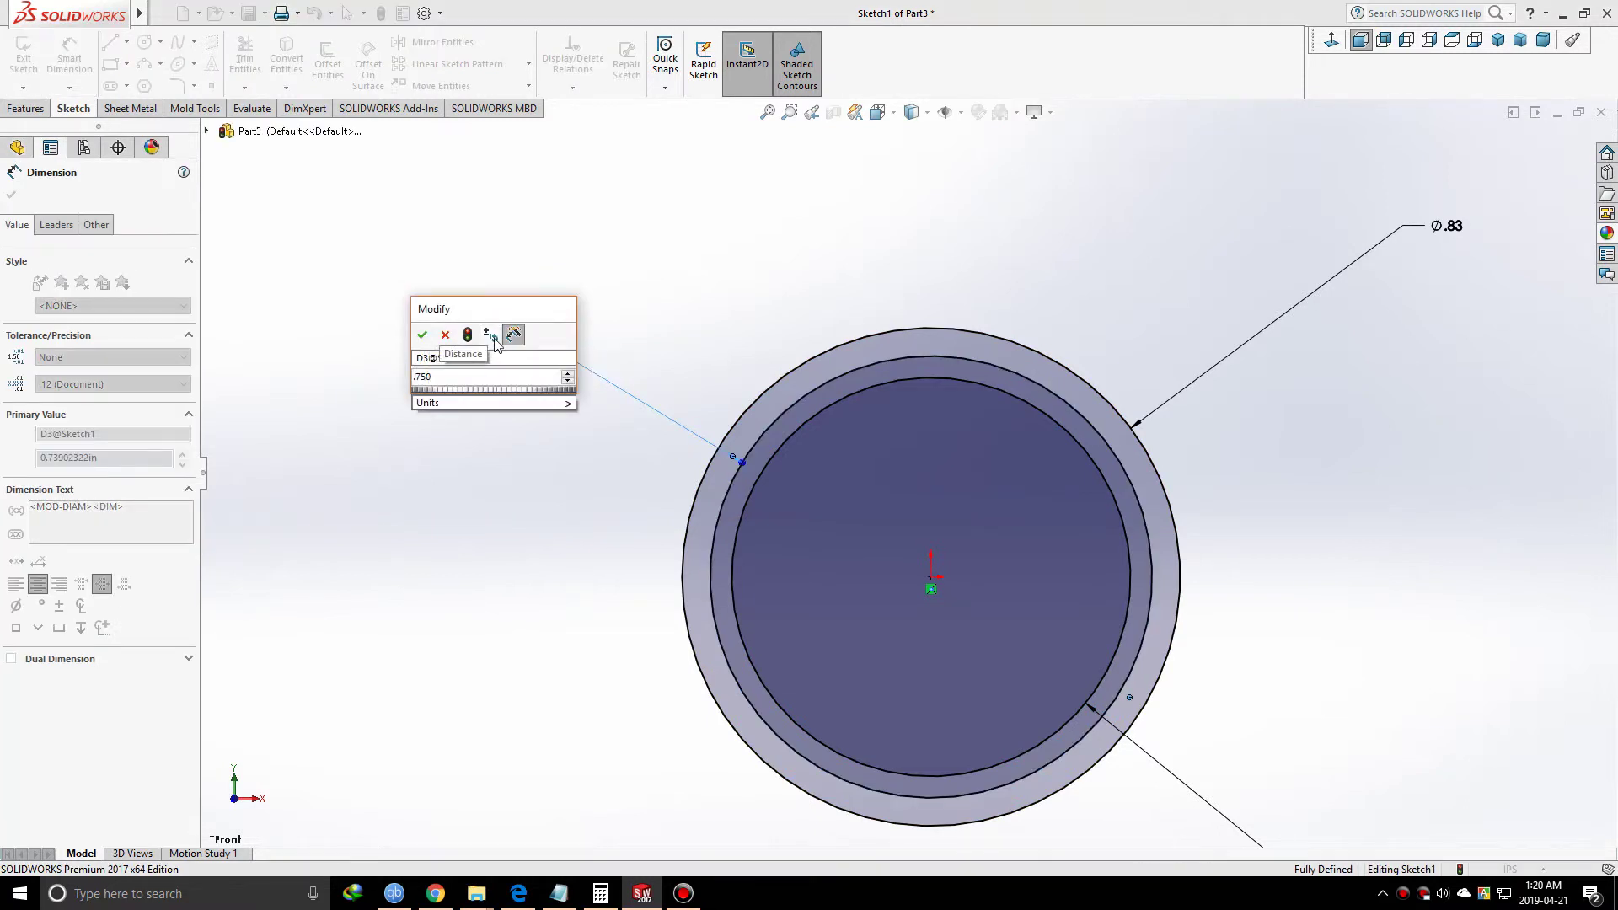
{"action": "key", "text": "Return"}
{"action": "right_click", "coordinate": [426, 426]}
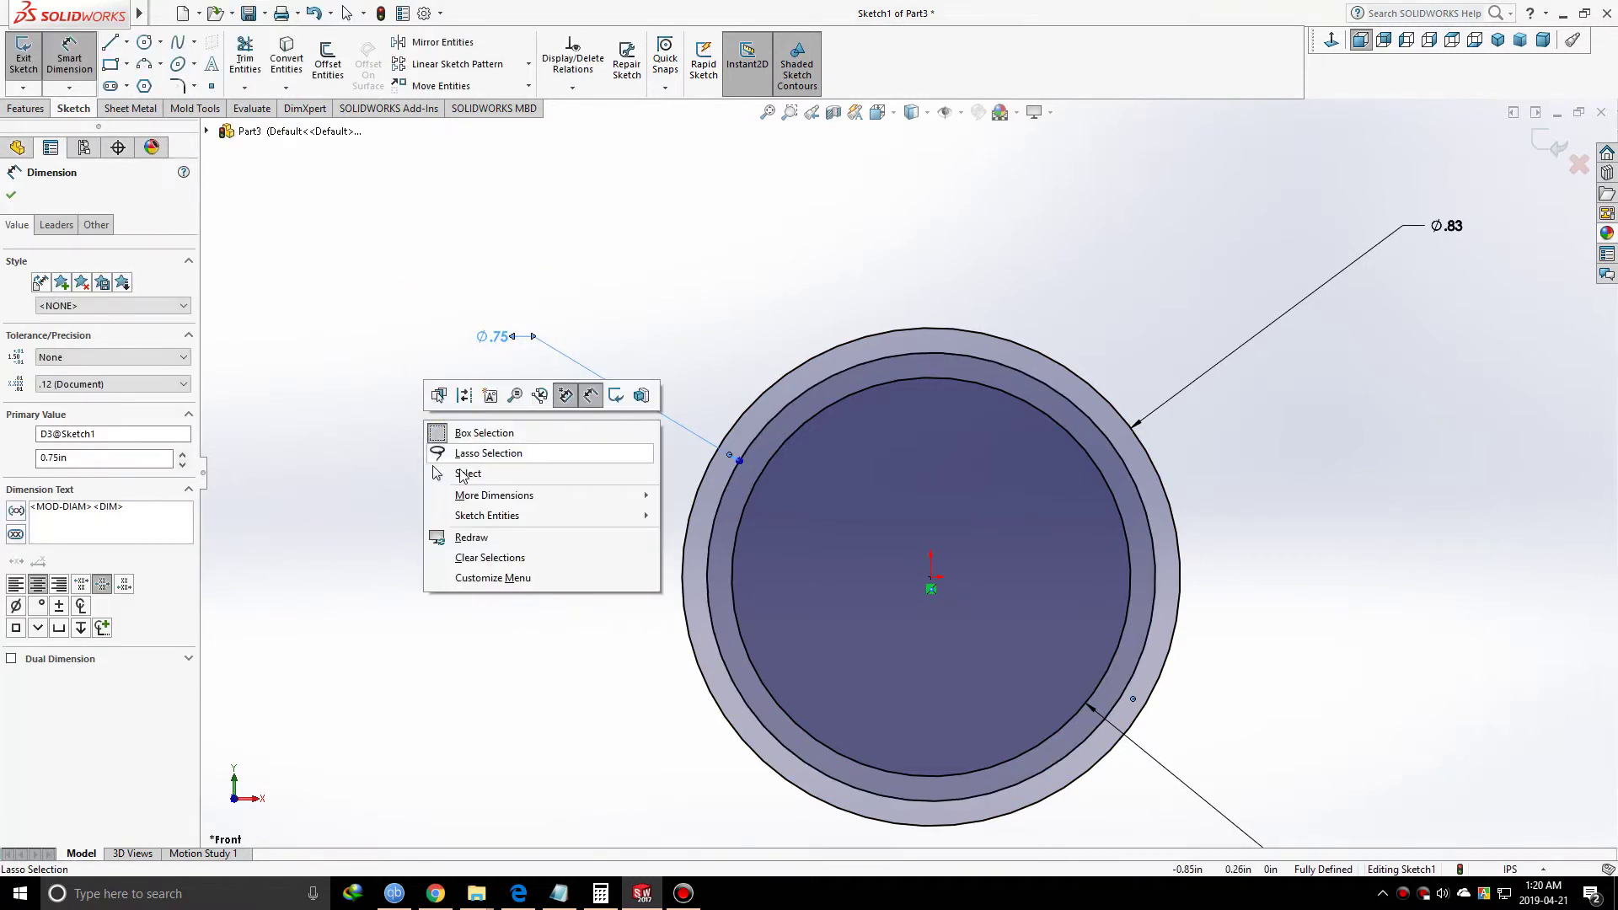
{"action": "left_click", "coordinate": [458, 466]}
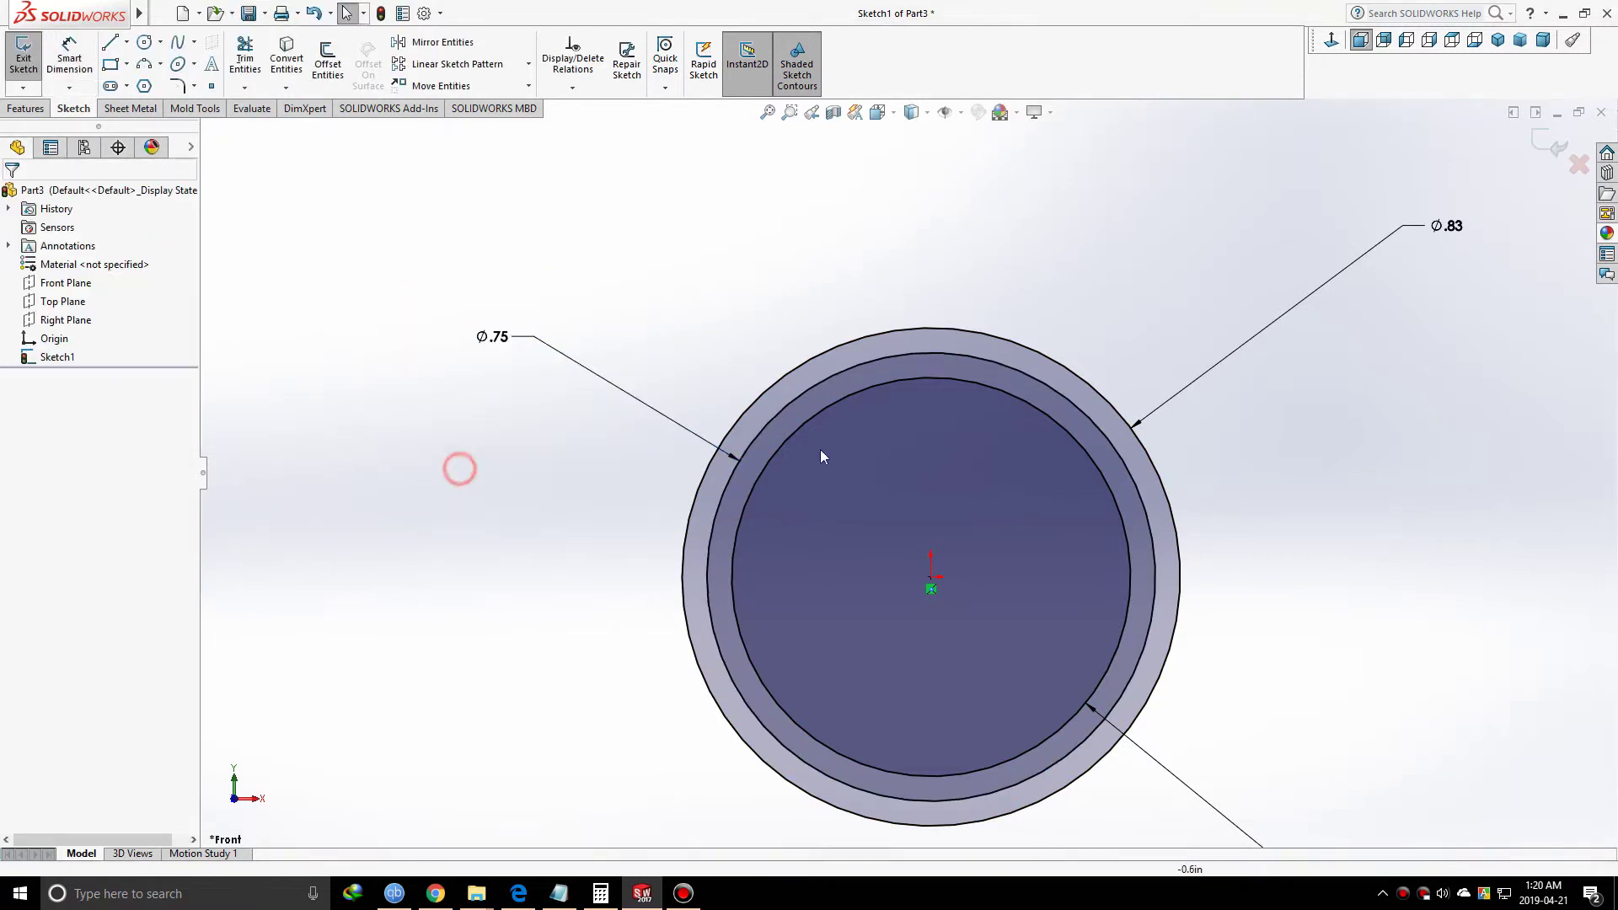
- Convert the .75 in pitch circle to construction geometry
{"action": "left_click", "coordinate": [824, 382]}
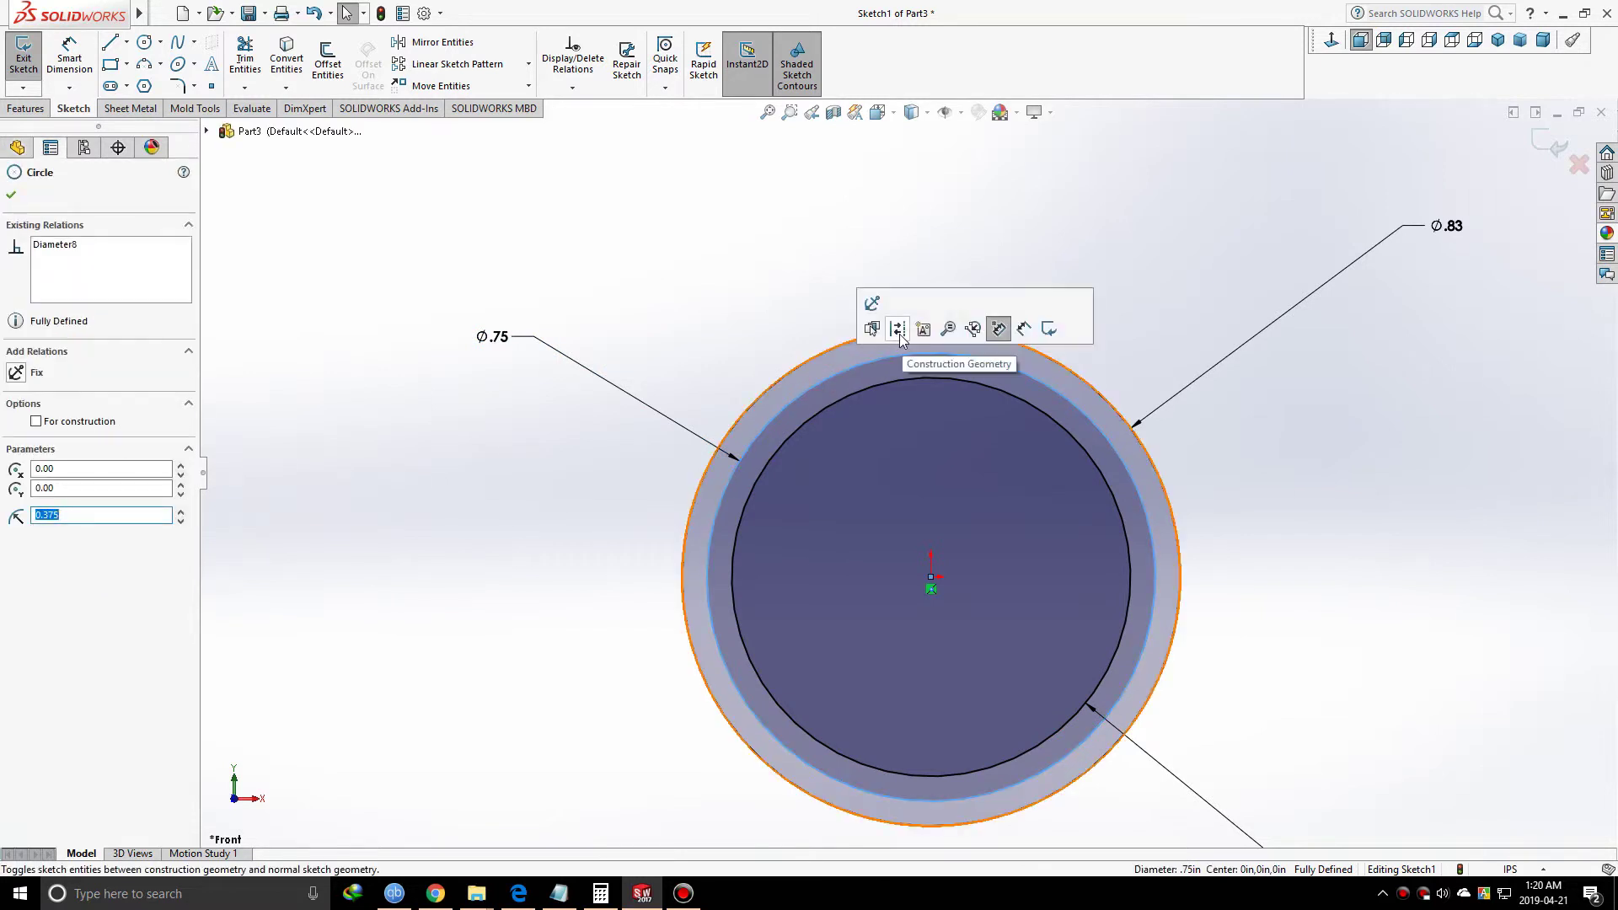
{"action": "left_click", "coordinate": [999, 328]}
{"action": "key", "text": "f"}
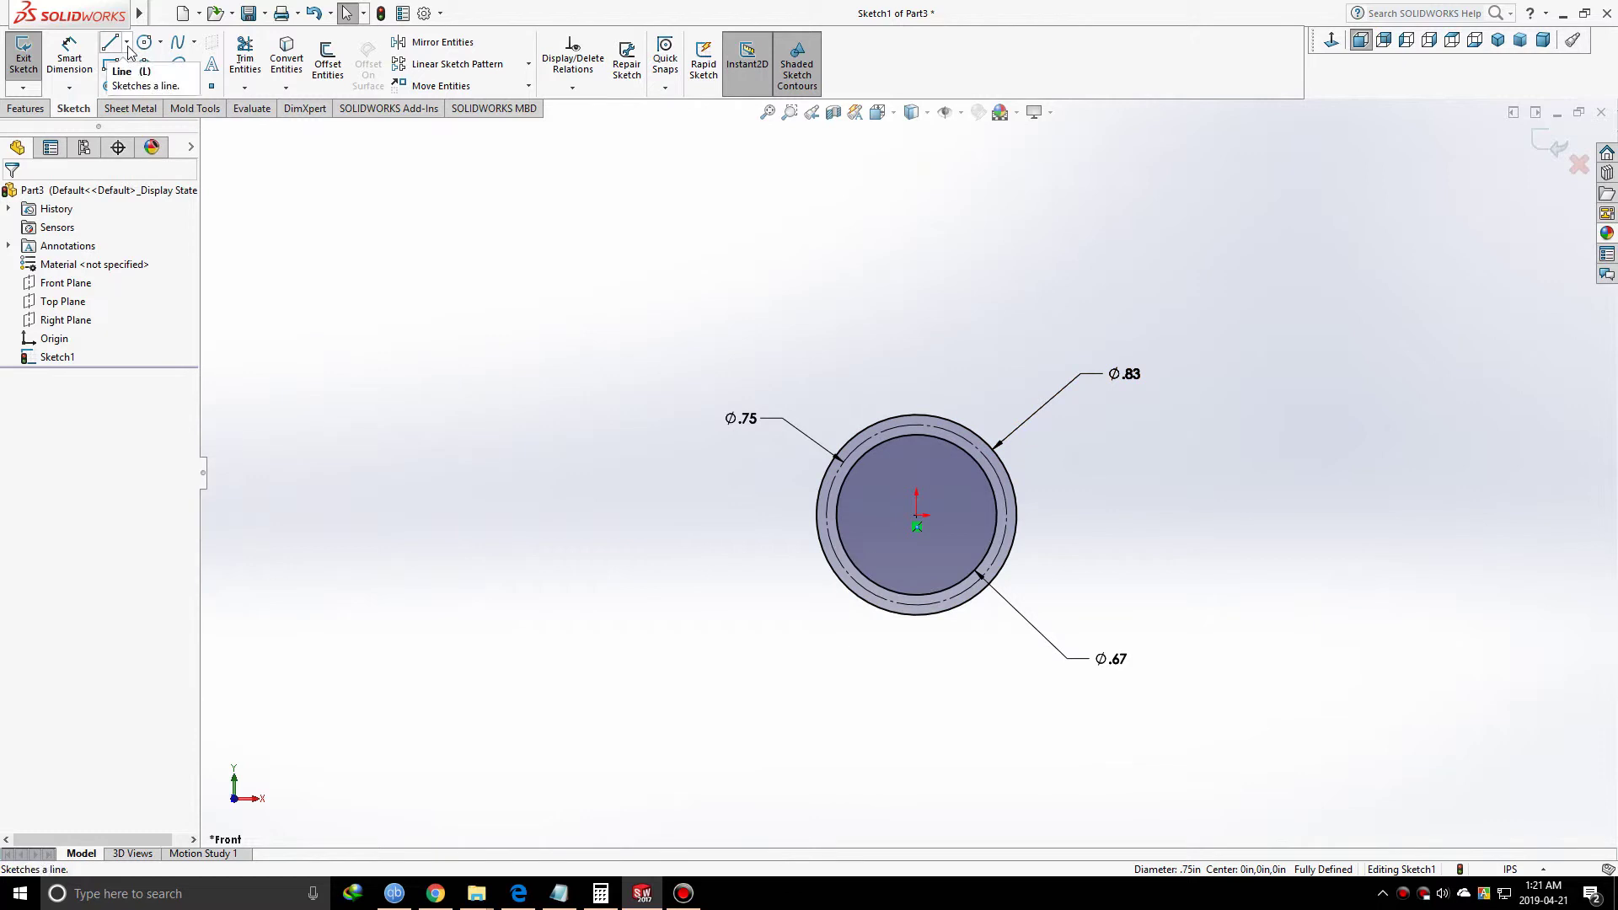
- Sketch a vertical centerline about 1.45 in long from the origin up past the outside circle
{"action": "scroll", "coordinate": [1059, 441], "scroll_direction": "up", "scroll_amount": 1}
{"action": "scroll", "coordinate": [1027, 426], "scroll_direction": "down", "scroll_amount": 1}
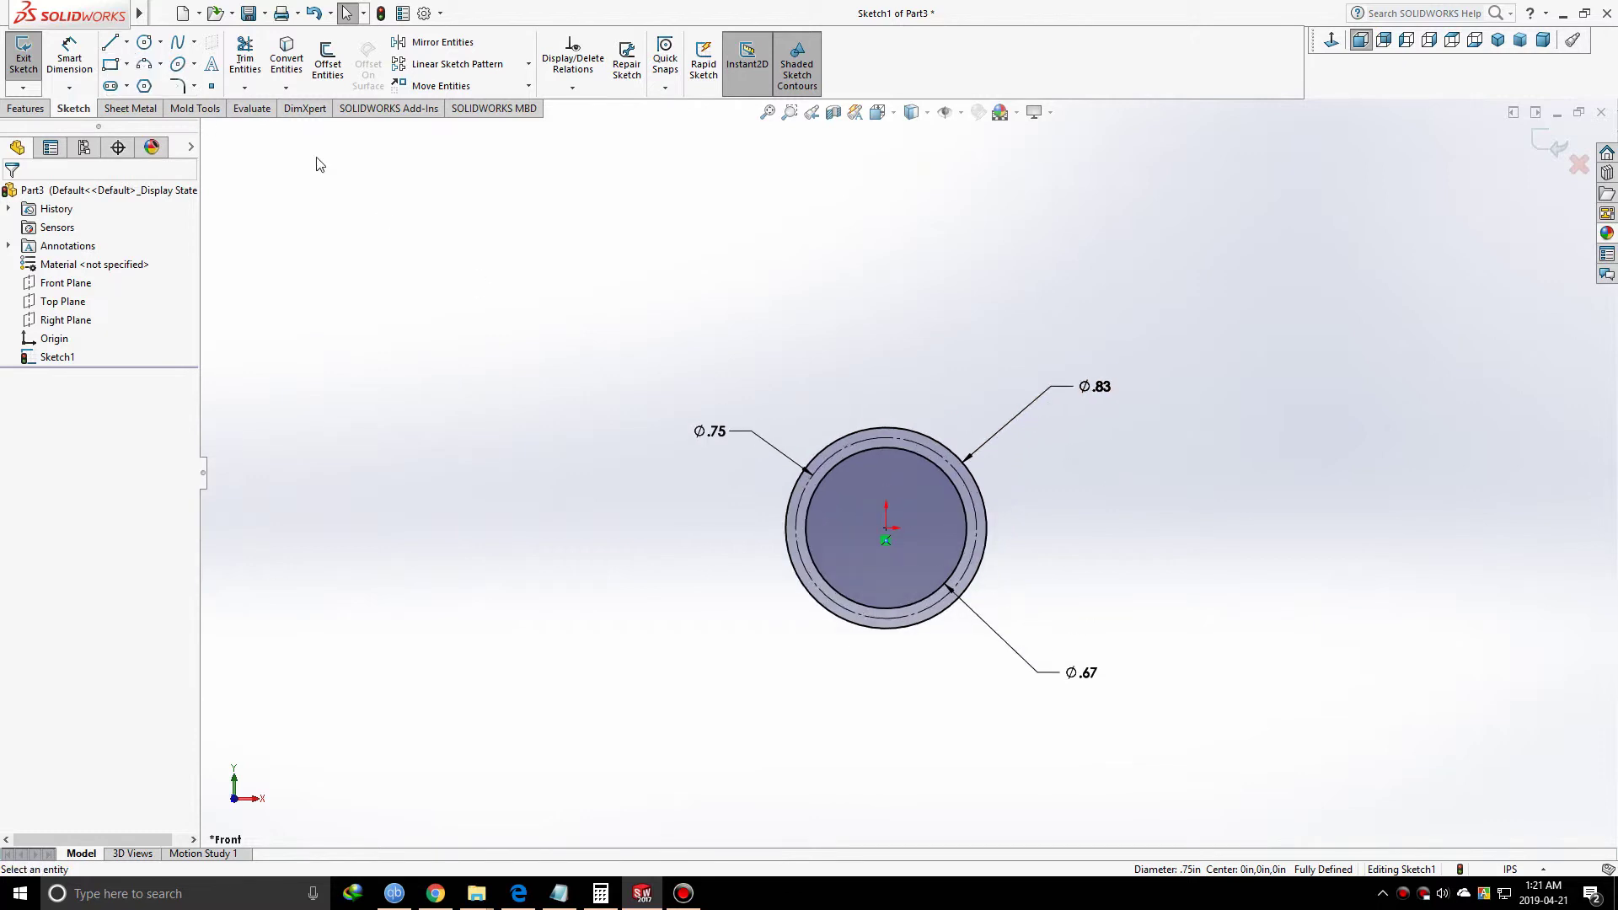
{"action": "left_click", "coordinate": [125, 43]}
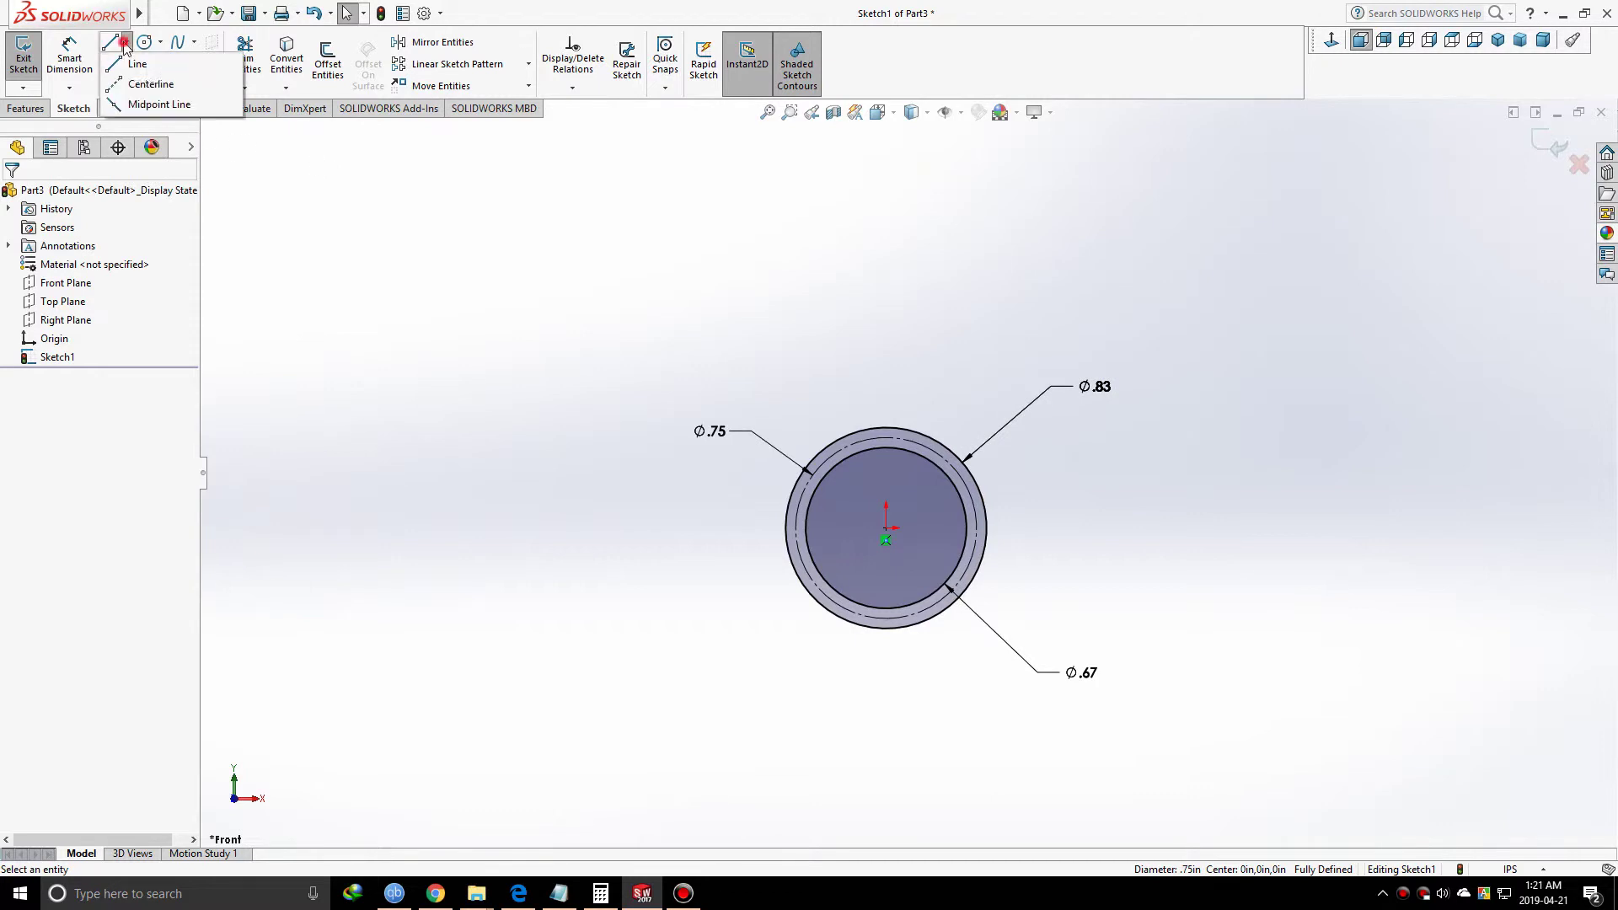
{"action": "left_click", "coordinate": [145, 81]}
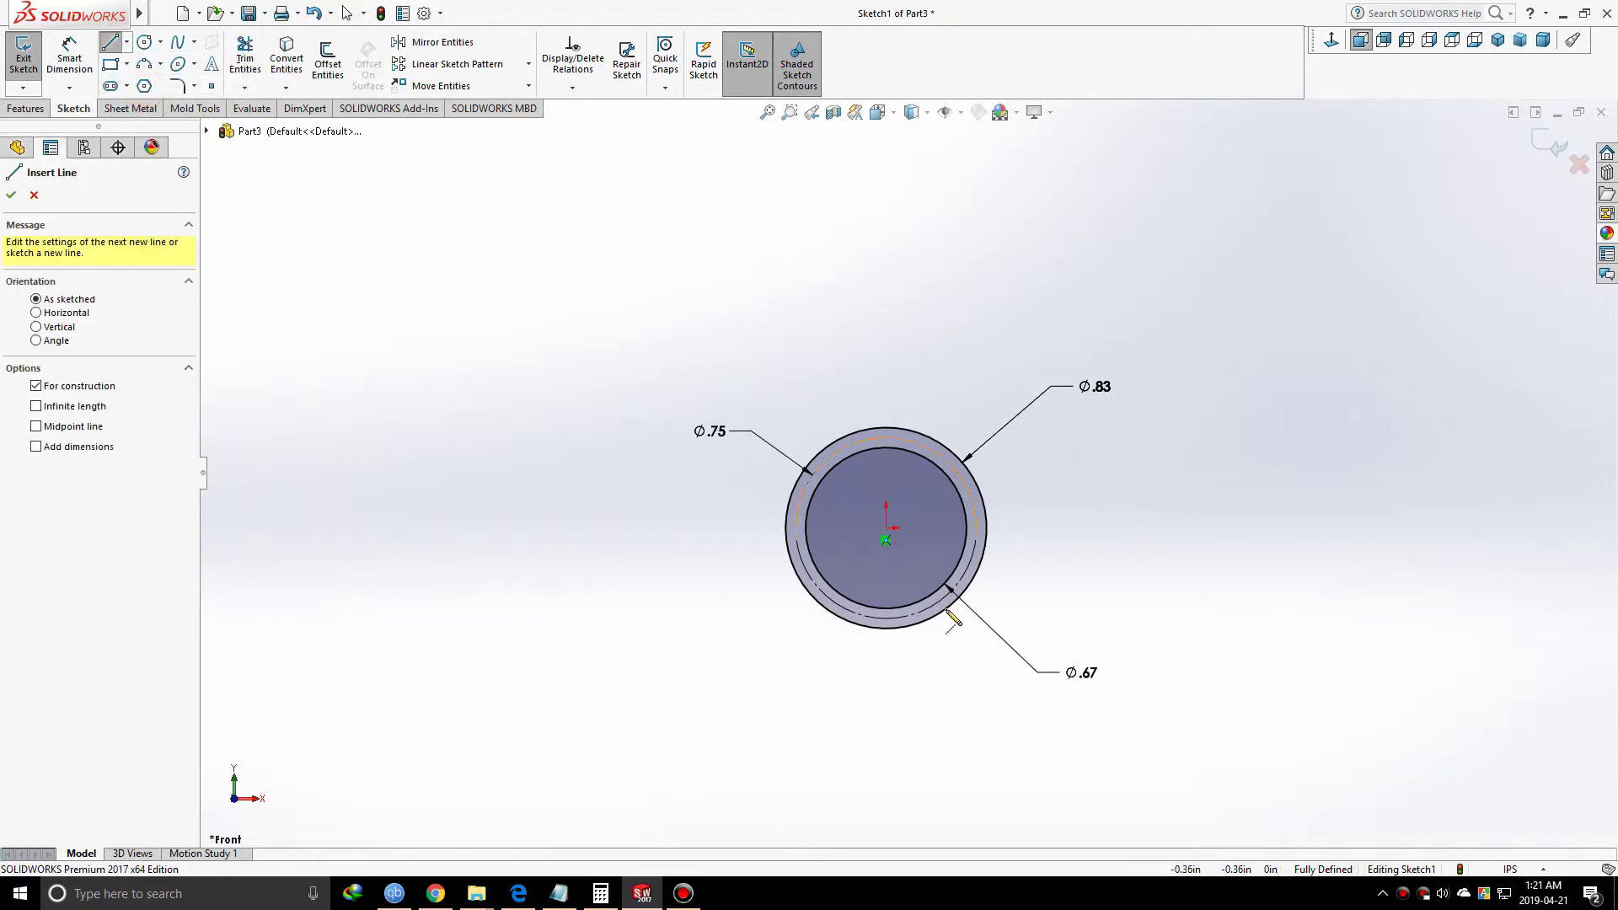
{"action": "left_click", "coordinate": [885, 528]}
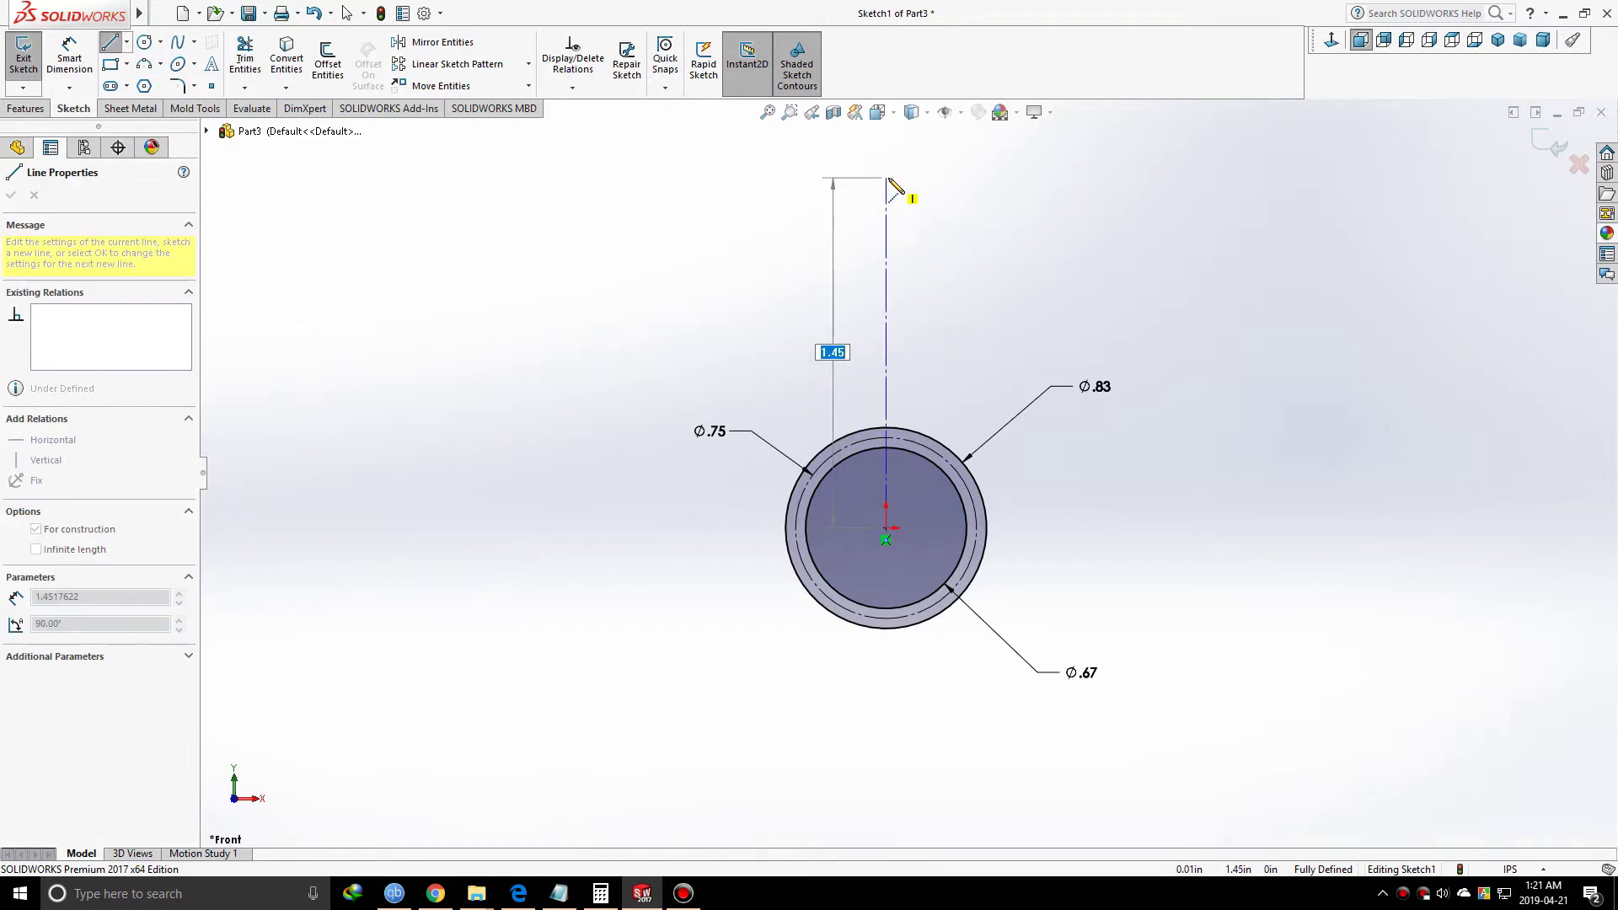
{"action": "left_click", "coordinate": [886, 178]}
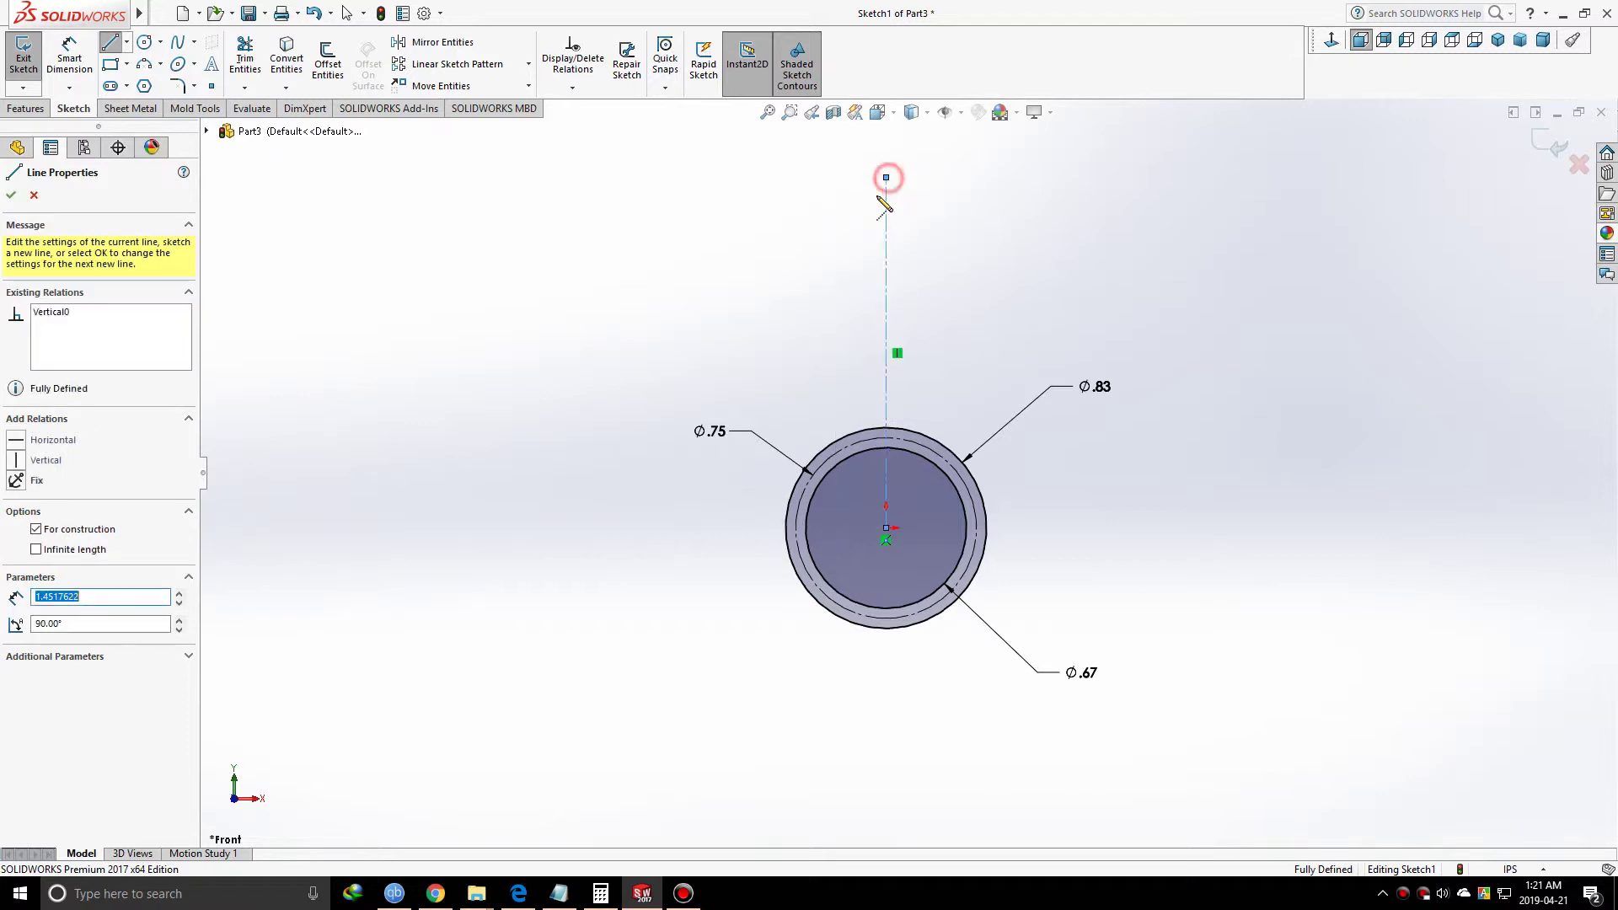
{"action": "right_click", "coordinate": [708, 305]}
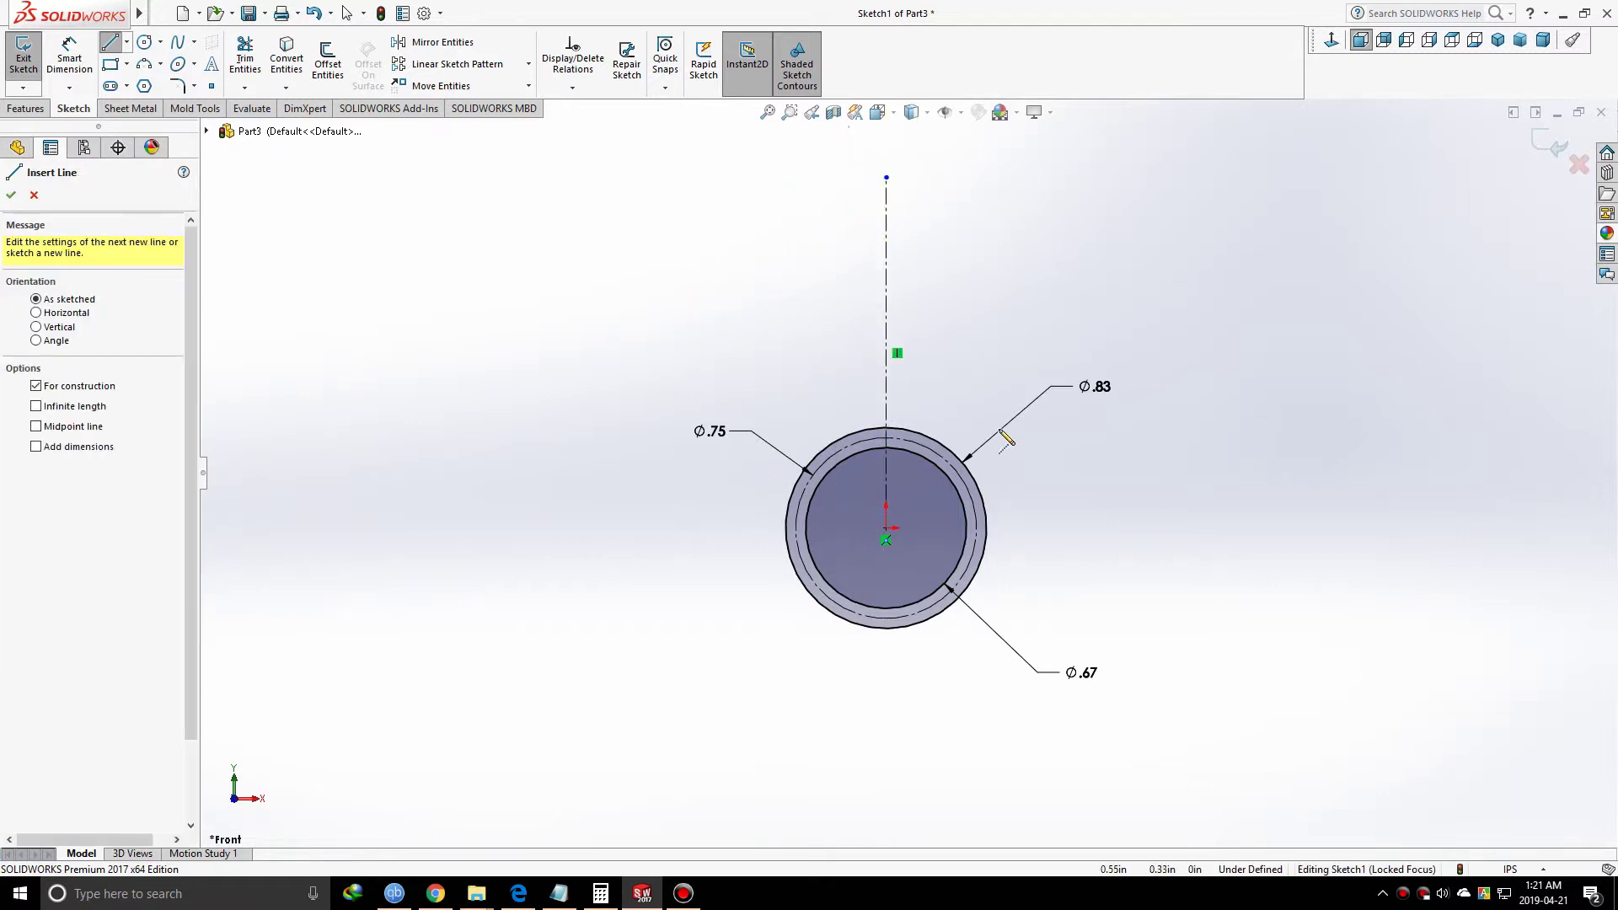
- Sketch a 3 Point Arc of about 0.1 in radius from the outside circle to the inner circle, just right of the vertical centerline
{"action": "scroll", "coordinate": [1007, 434], "scroll_direction": "down", "scroll_amount": 4}
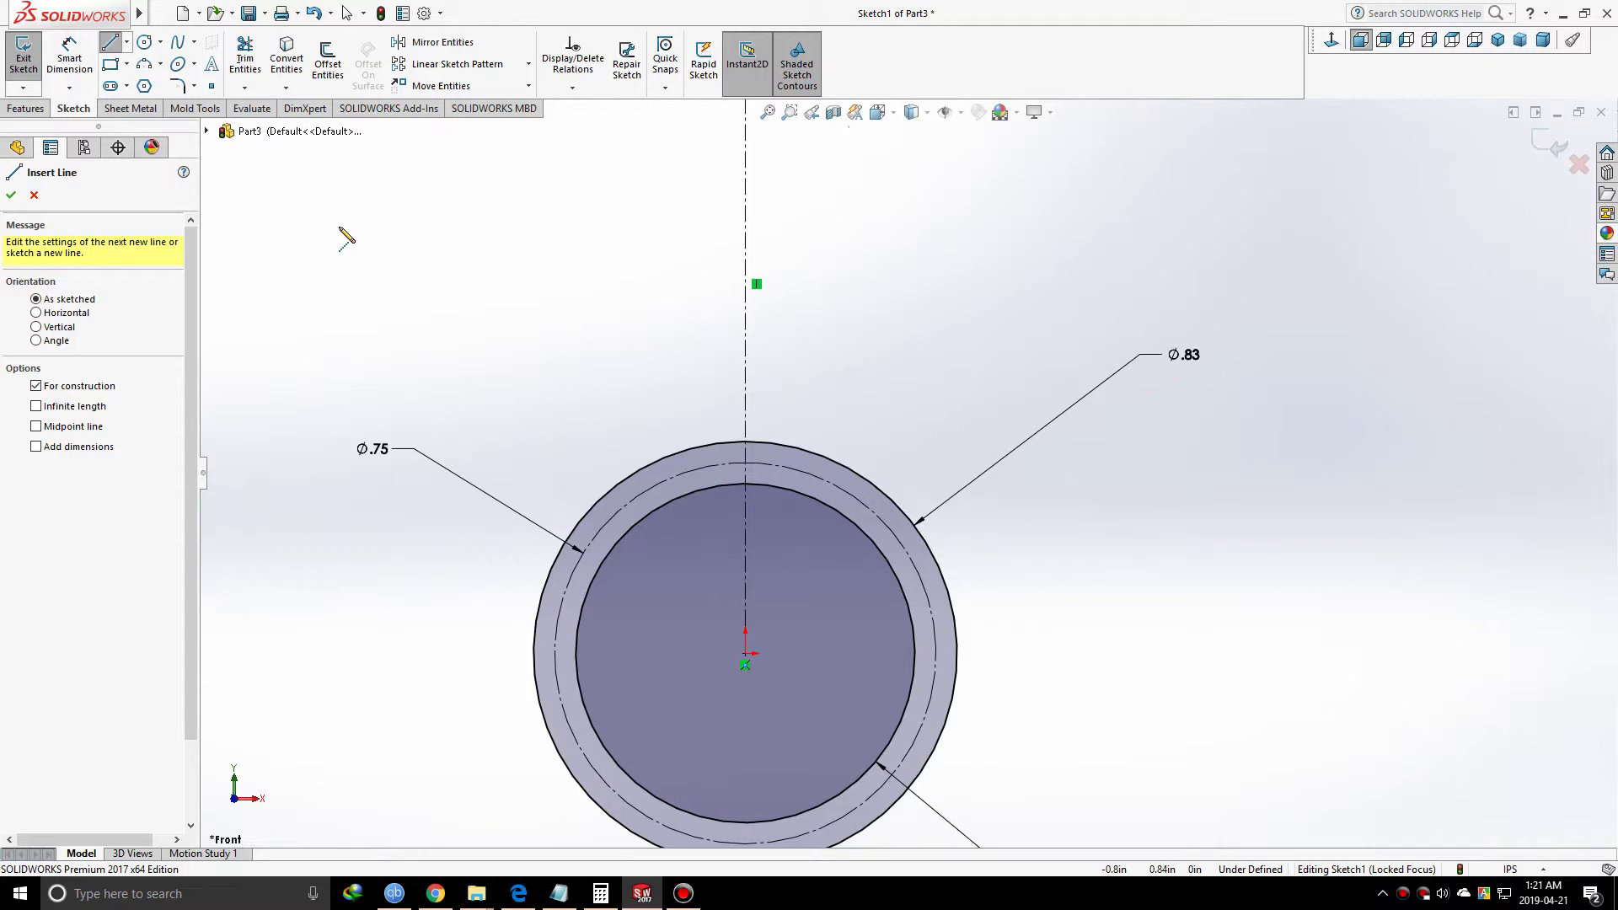
{"action": "left_click", "coordinate": [144, 64]}
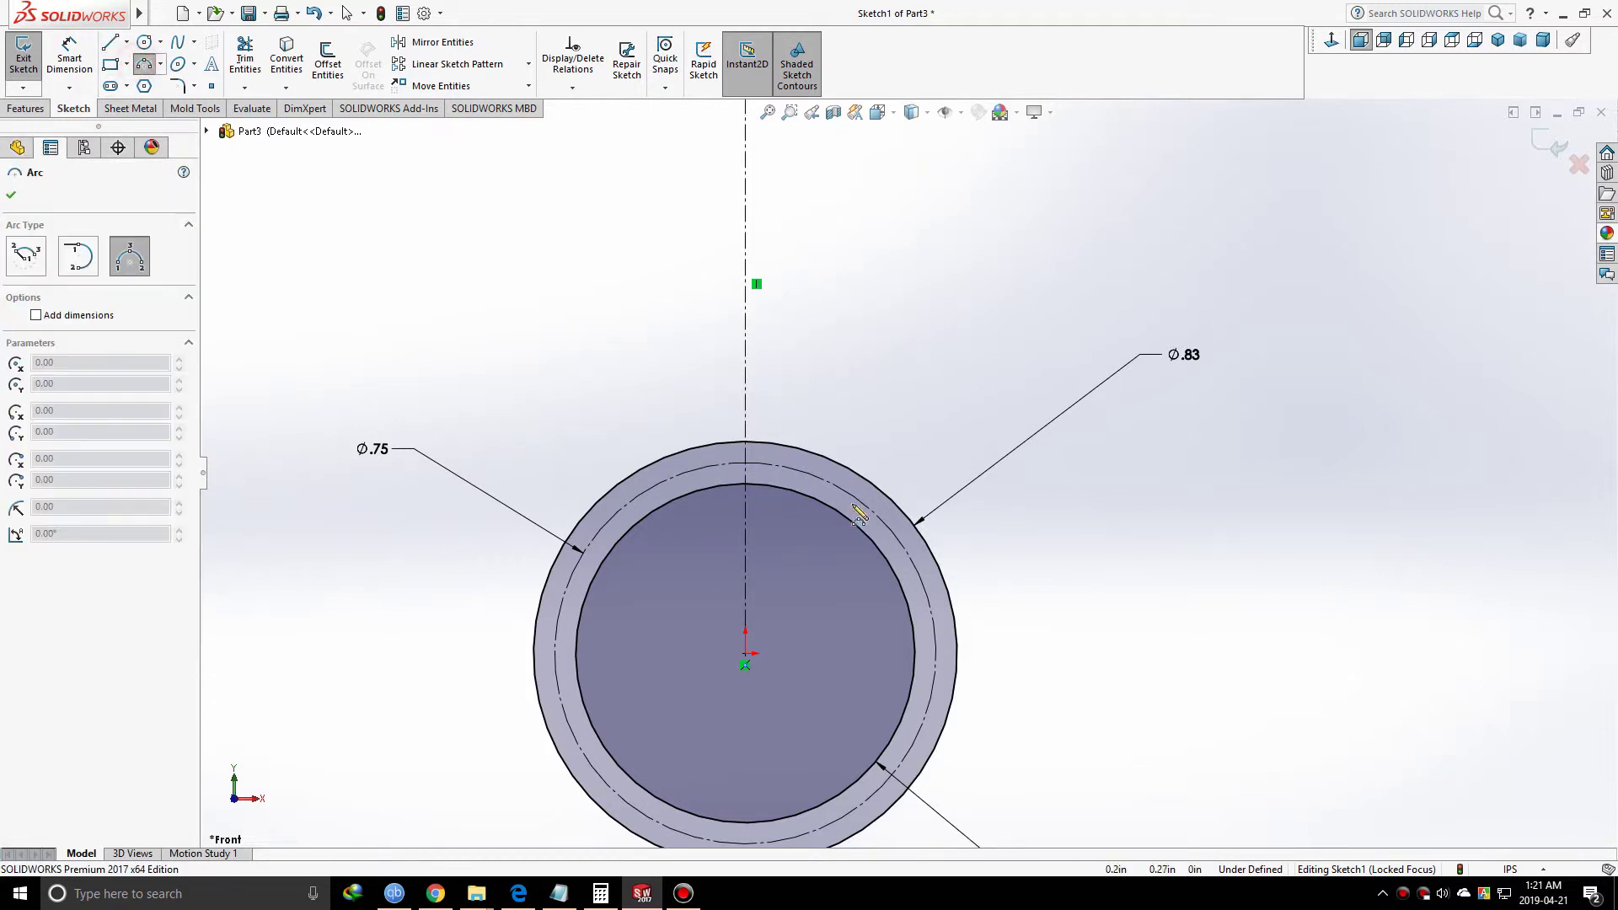
{"action": "scroll", "coordinate": [772, 473], "scroll_direction": "down", "scroll_amount": 3}
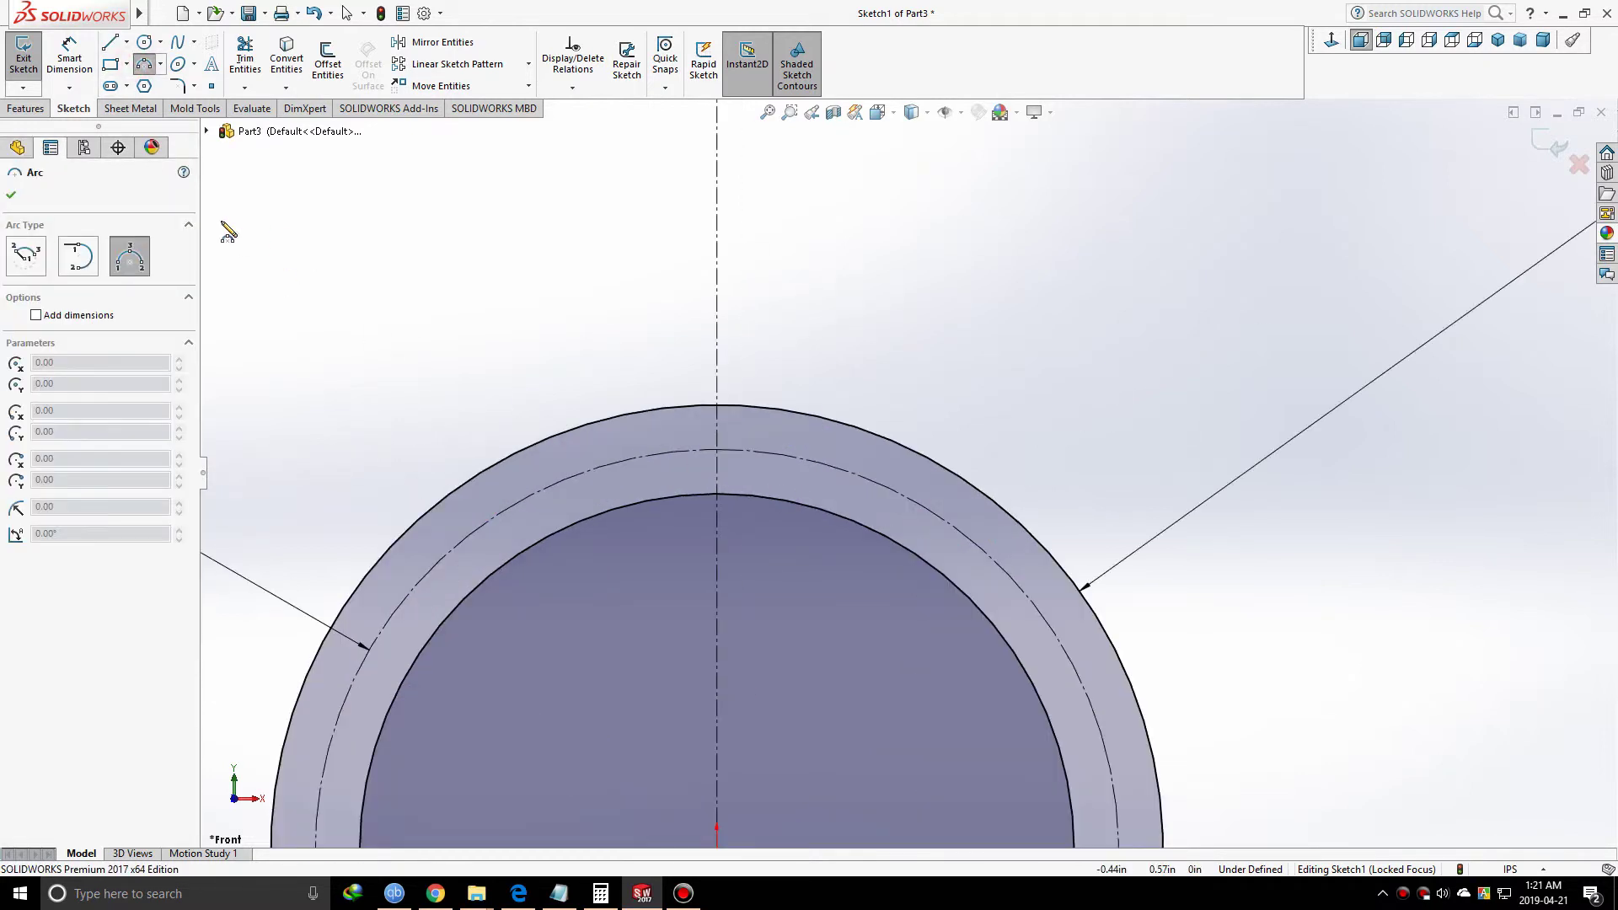
{"action": "left_click", "coordinate": [160, 65]}
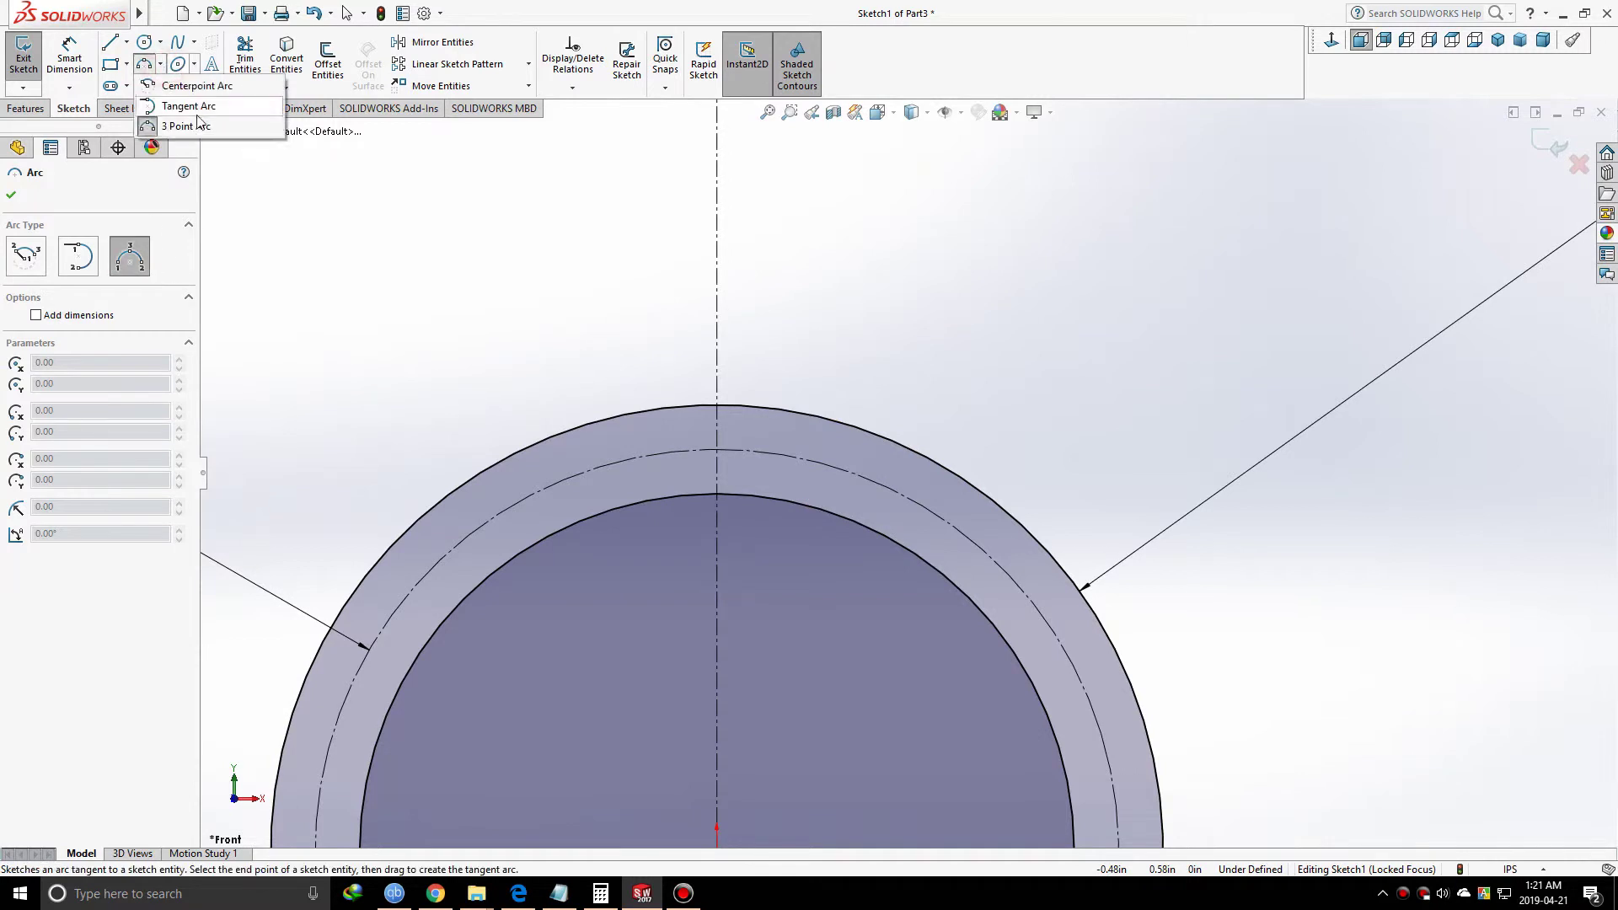
{"action": "left_click", "coordinate": [201, 128]}
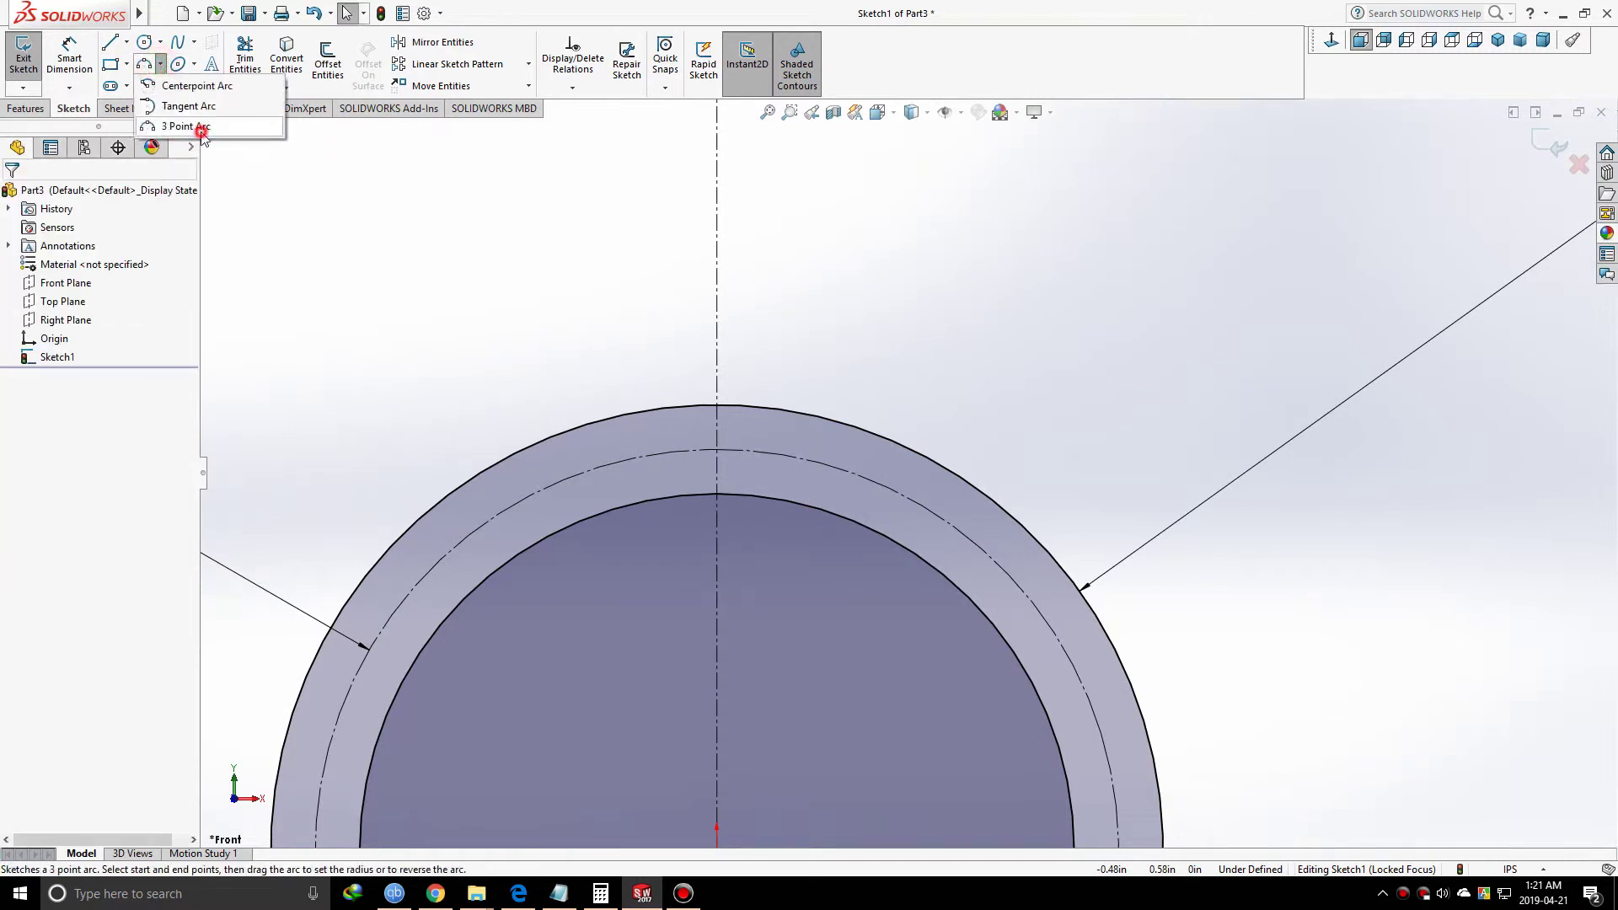
{"action": "left_click", "coordinate": [200, 128]}
{"action": "scroll", "coordinate": [748, 474], "scroll_direction": "down", "scroll_amount": 1}
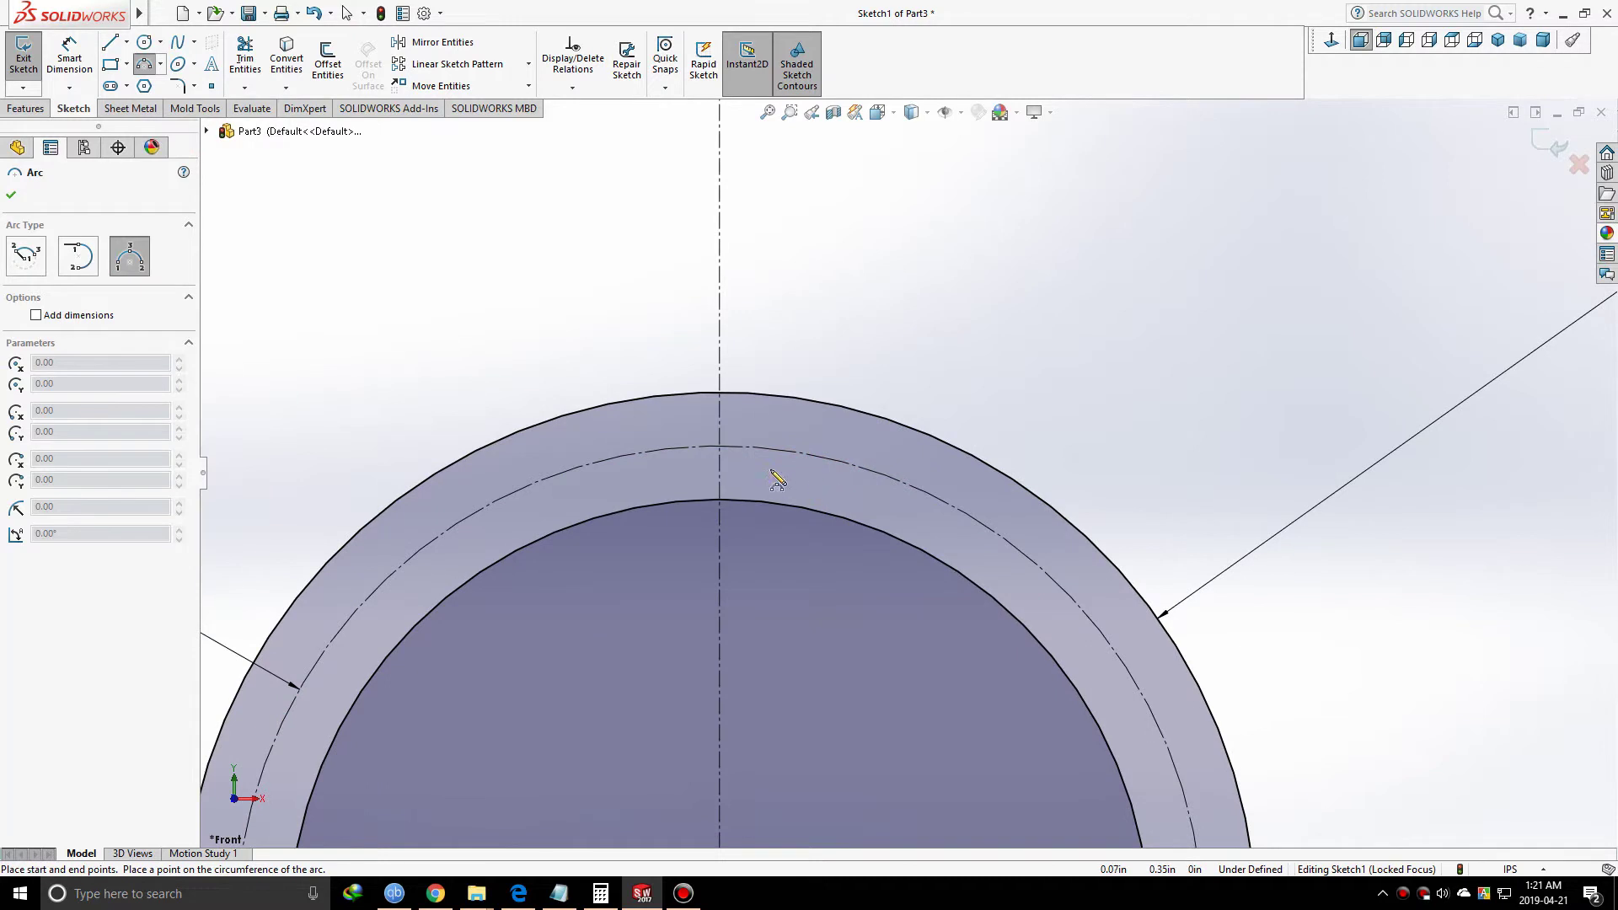
{"action": "left_click", "coordinate": [721, 394]}
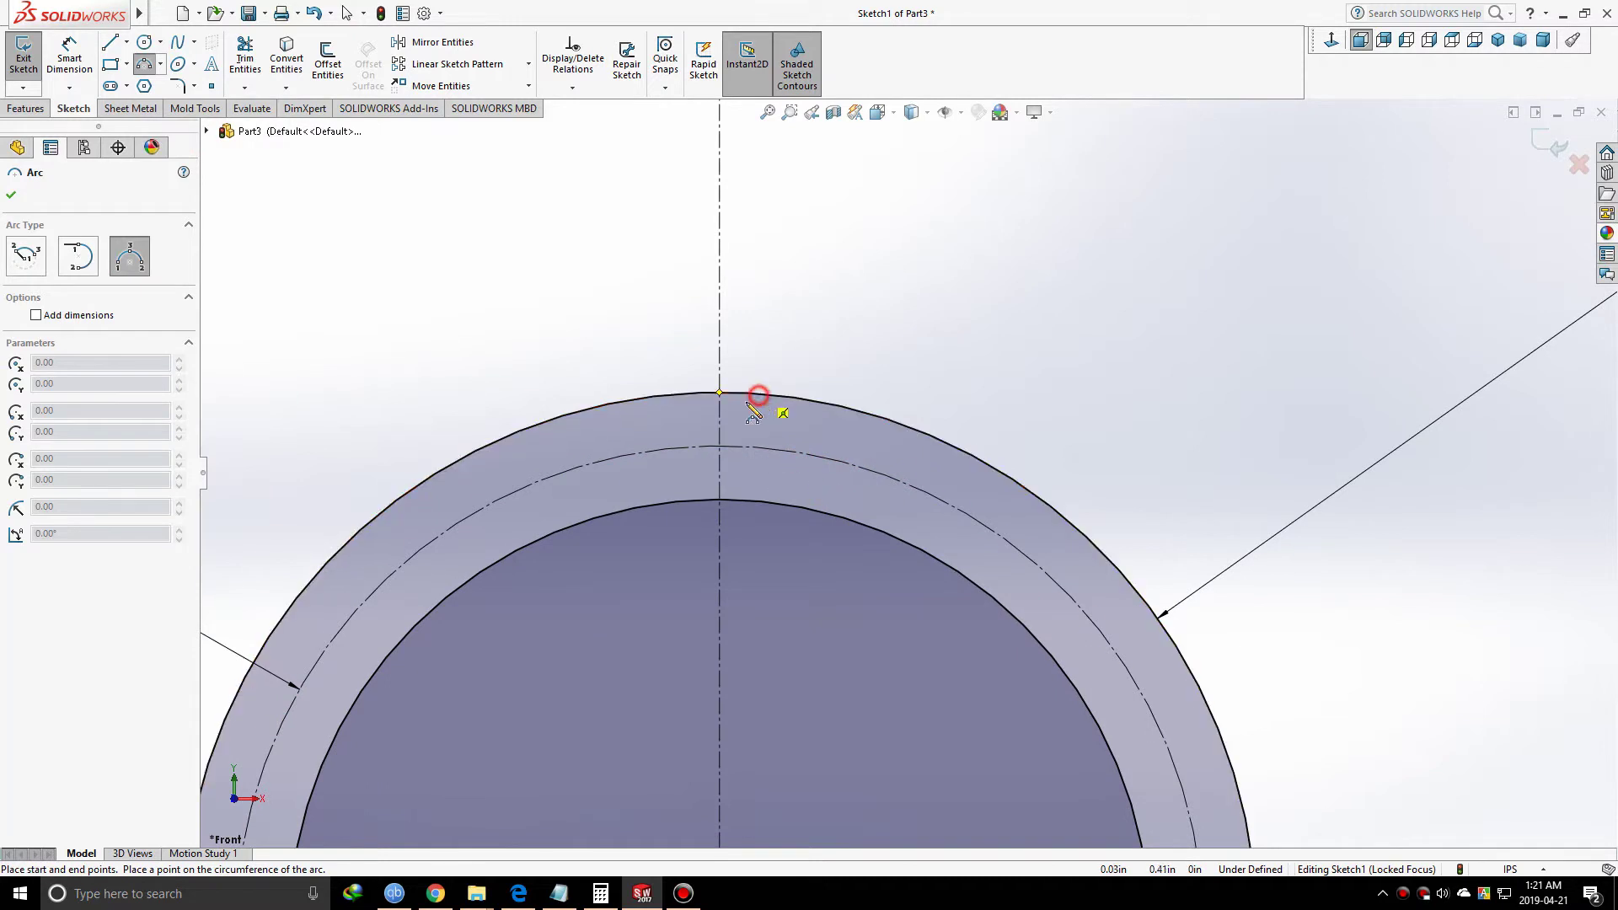
{"action": "left_click", "coordinate": [791, 504]}
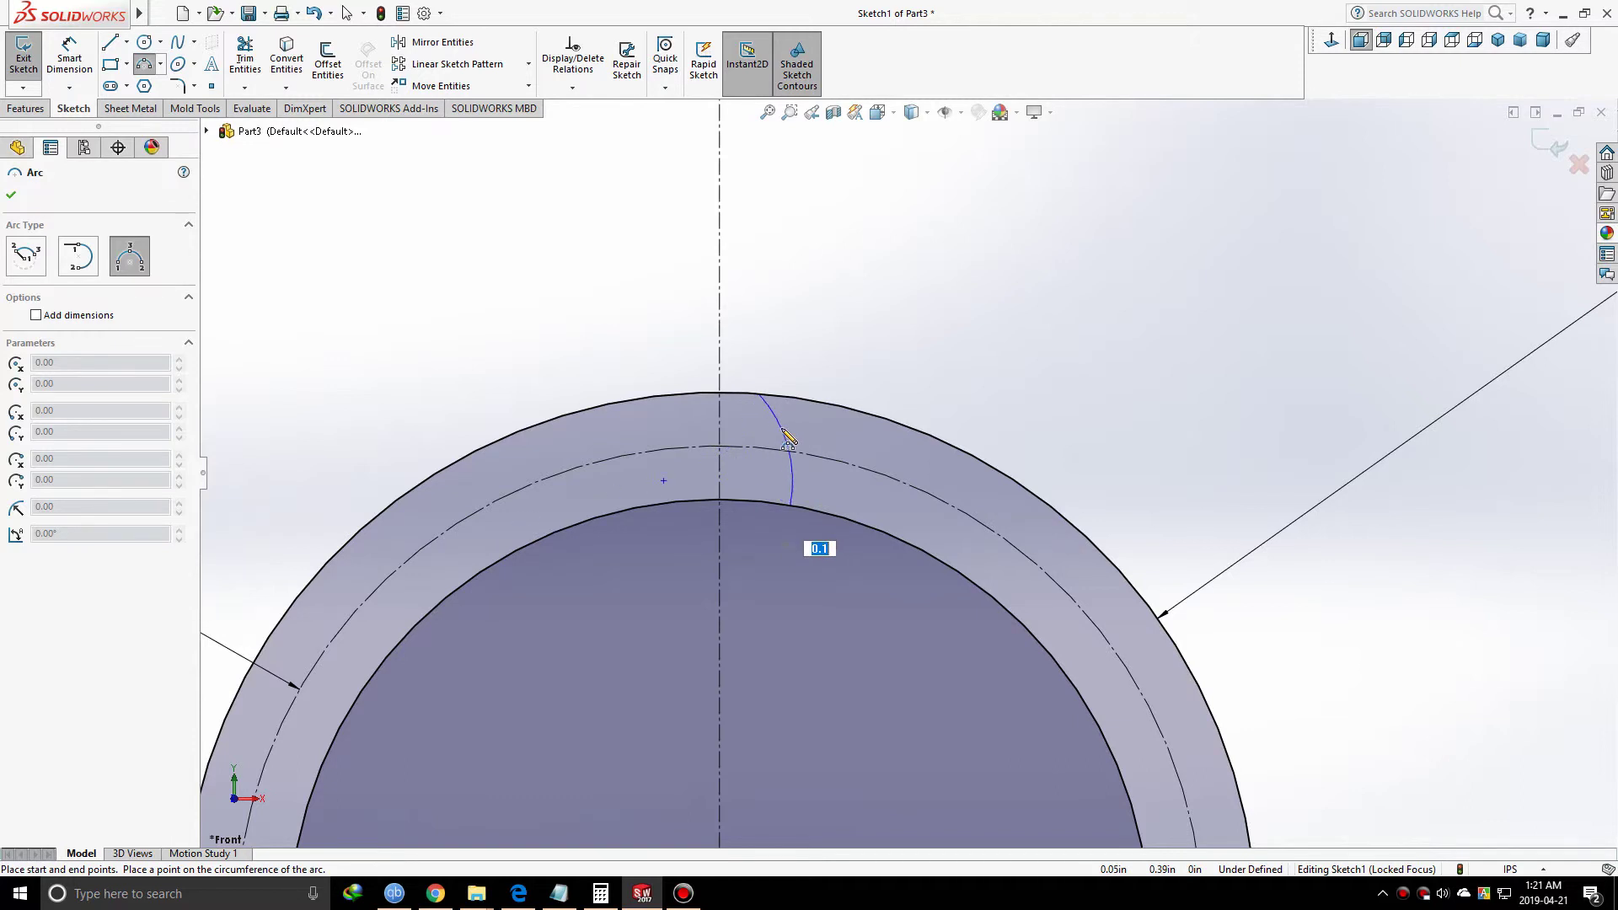
{"action": "left_click", "coordinate": [788, 439]}
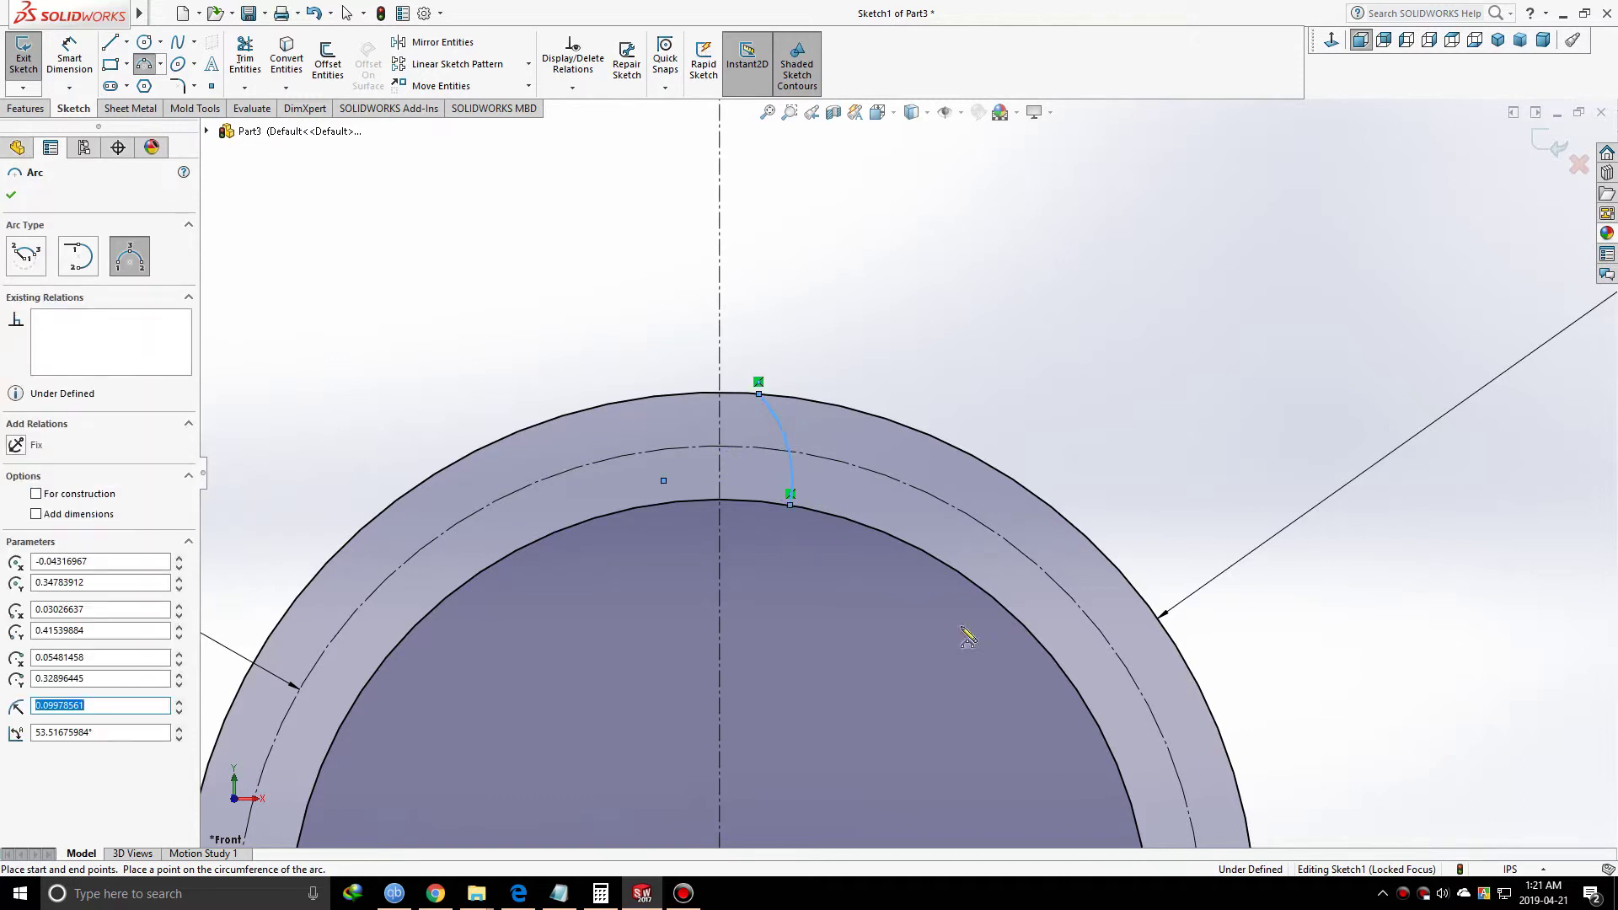
- Sketch a slanted centerline from the origin to the arc's lower endpoint on the inner circle
{"action": "scroll", "coordinate": [965, 645], "scroll_direction": "up", "scroll_amount": 2}
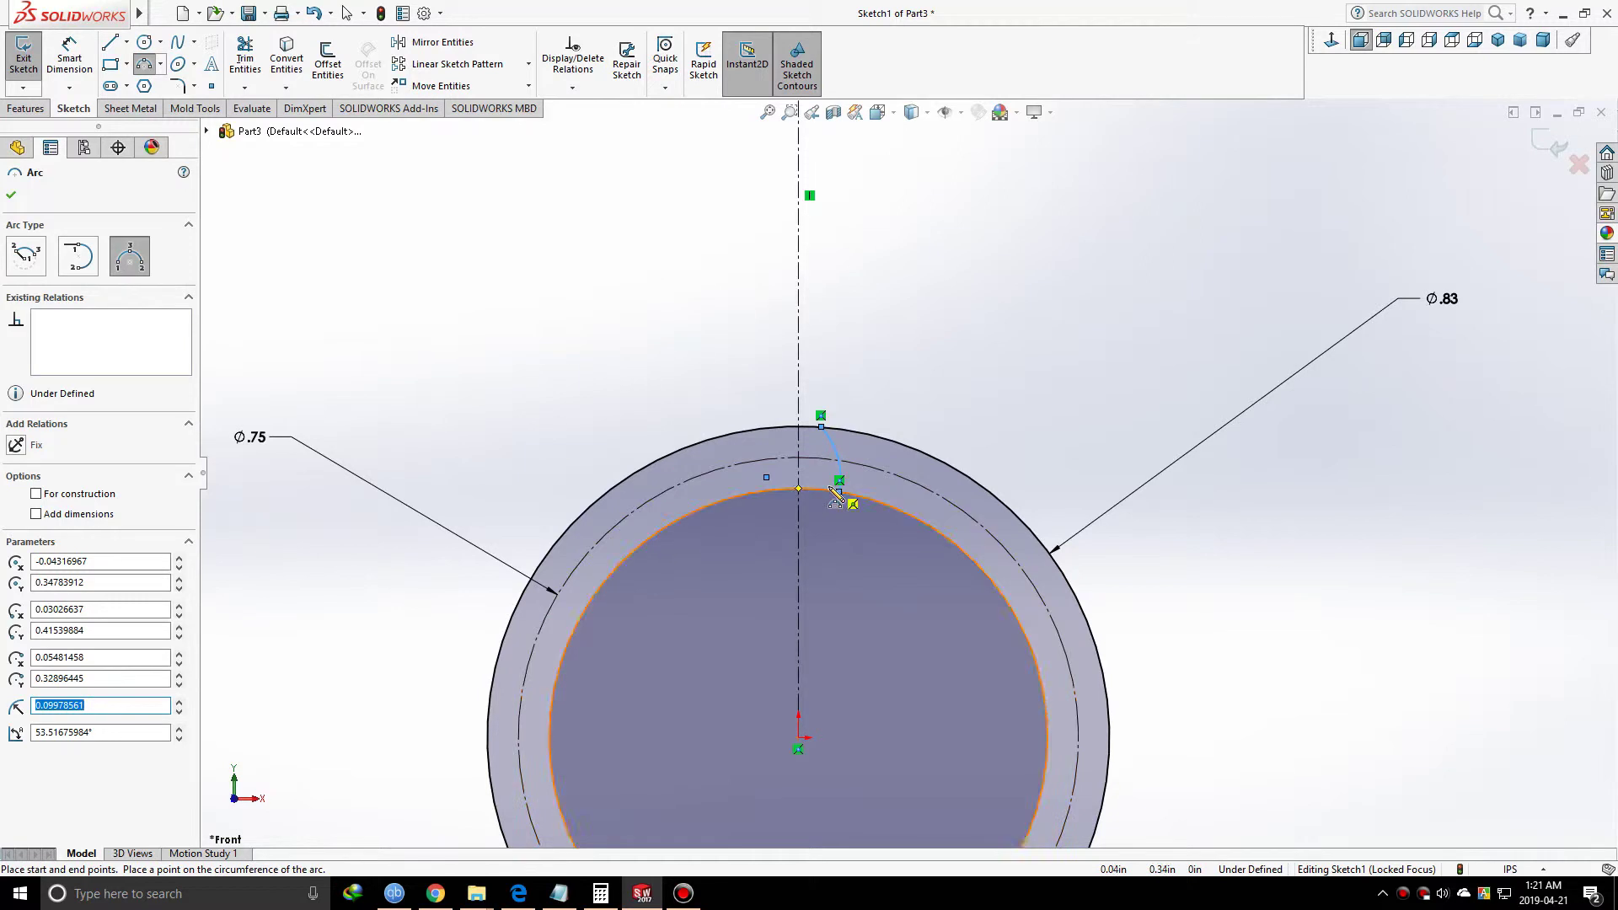
{"action": "scroll", "coordinate": [847, 527], "scroll_direction": "up", "scroll_amount": 1}
{"action": "scroll", "coordinate": [847, 527], "scroll_direction": "up", "scroll_amount": 1}
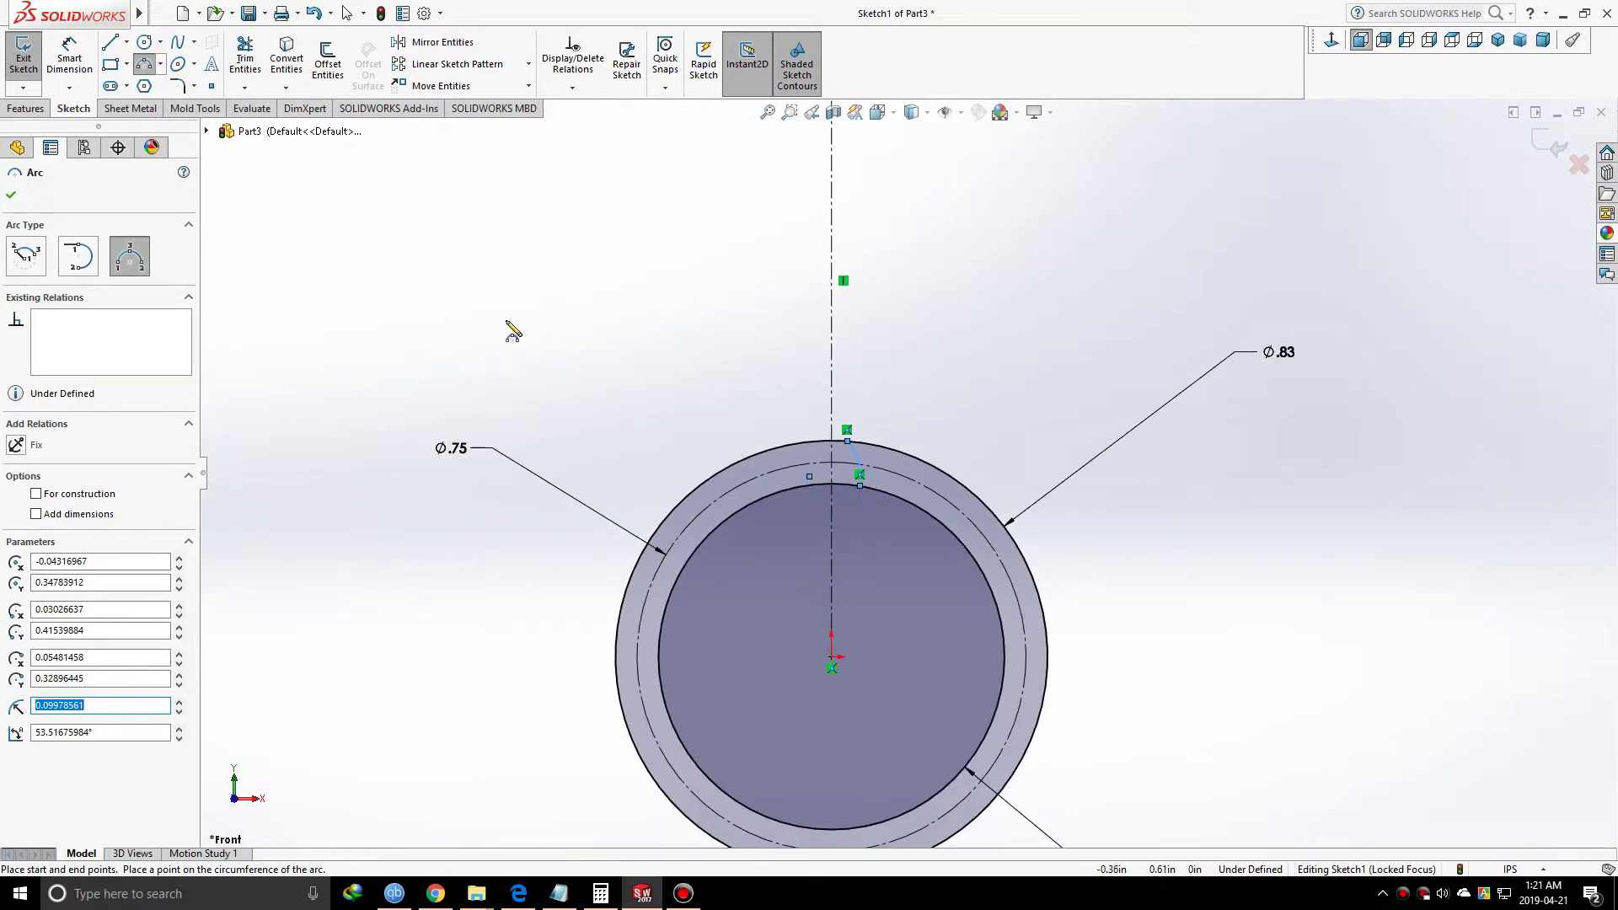
{"action": "left_click", "coordinate": [127, 41]}
{"action": "left_click", "coordinate": [145, 85]}
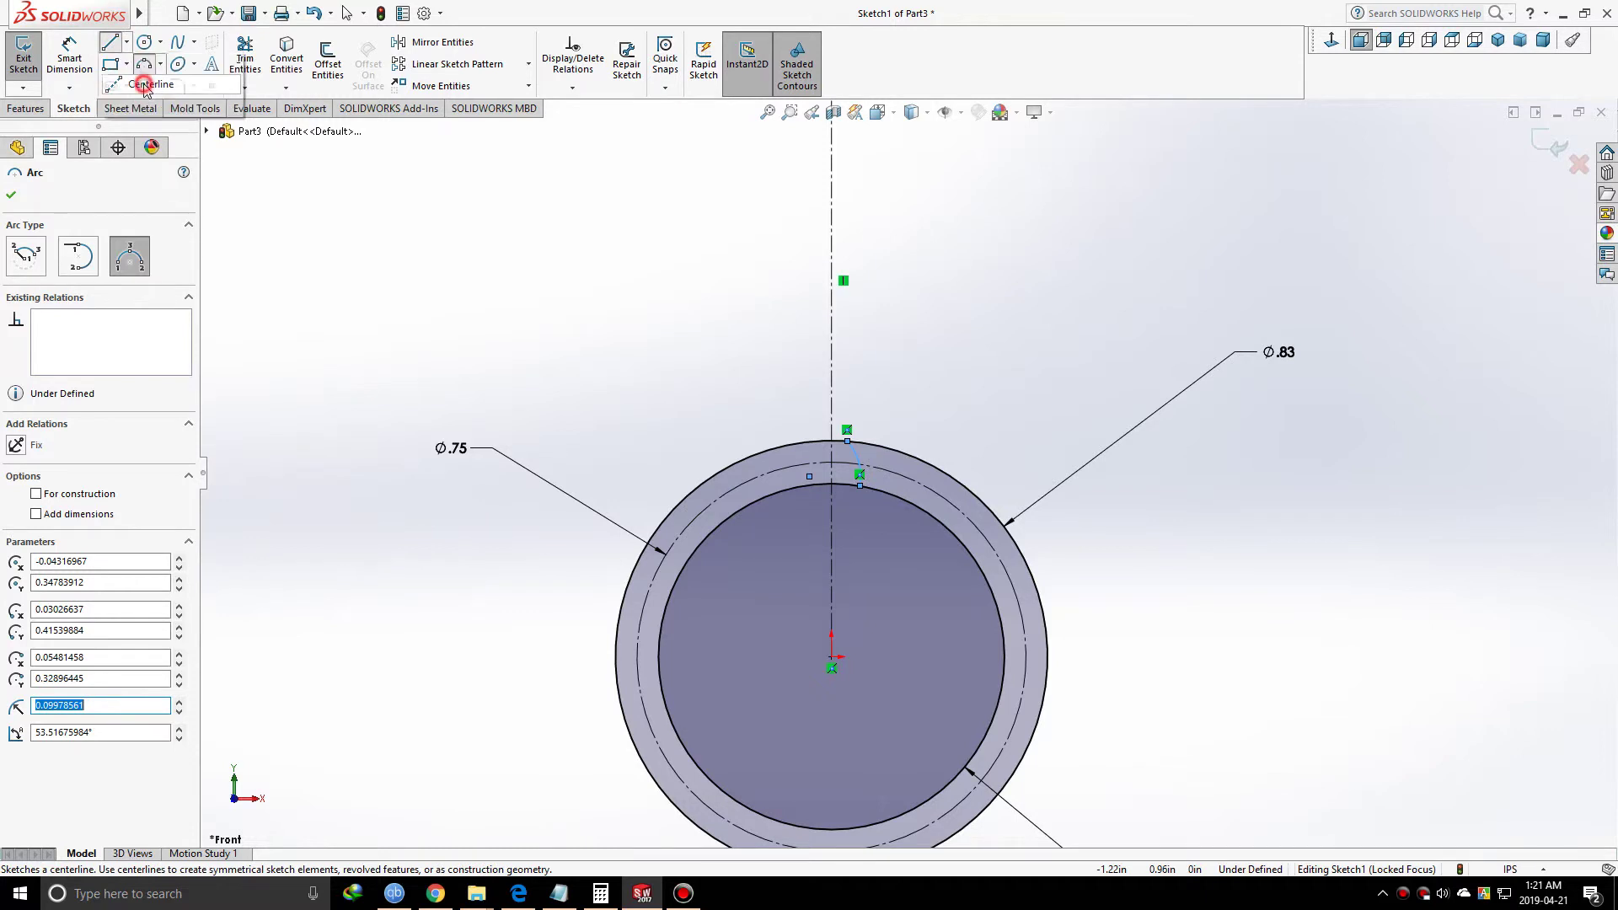
{"action": "scroll", "coordinate": [742, 600], "scroll_direction": "down", "scroll_amount": 5}
{"action": "left_click", "coordinate": [980, 745]}
{"action": "scroll", "coordinate": [1063, 329], "scroll_direction": "down", "scroll_amount": 3}
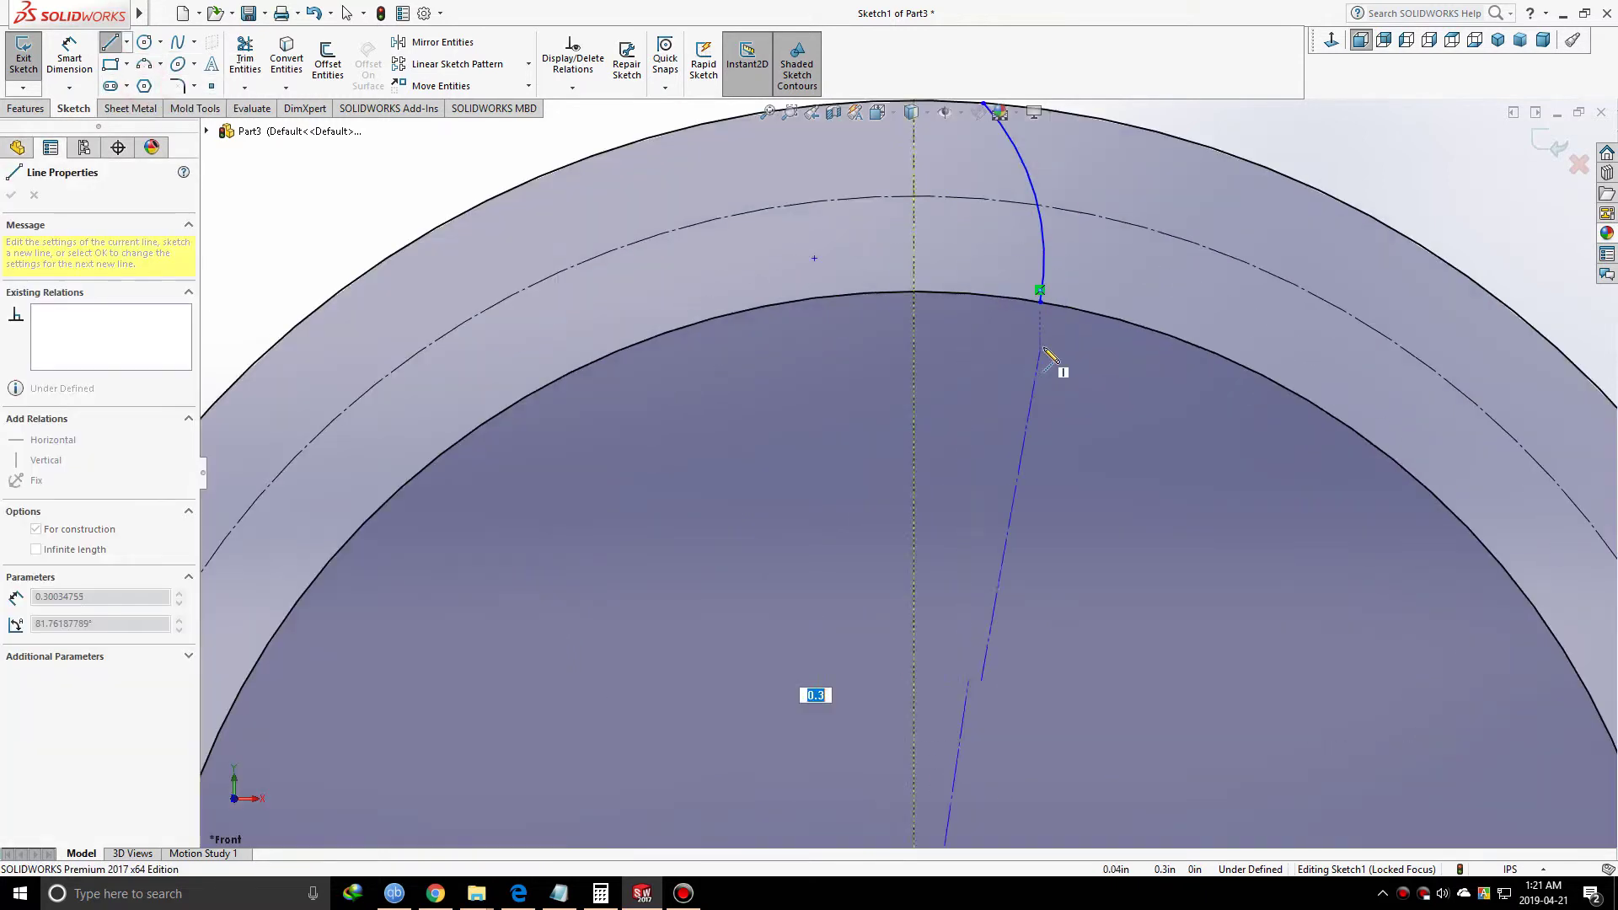
{"action": "left_click", "coordinate": [1042, 303]}
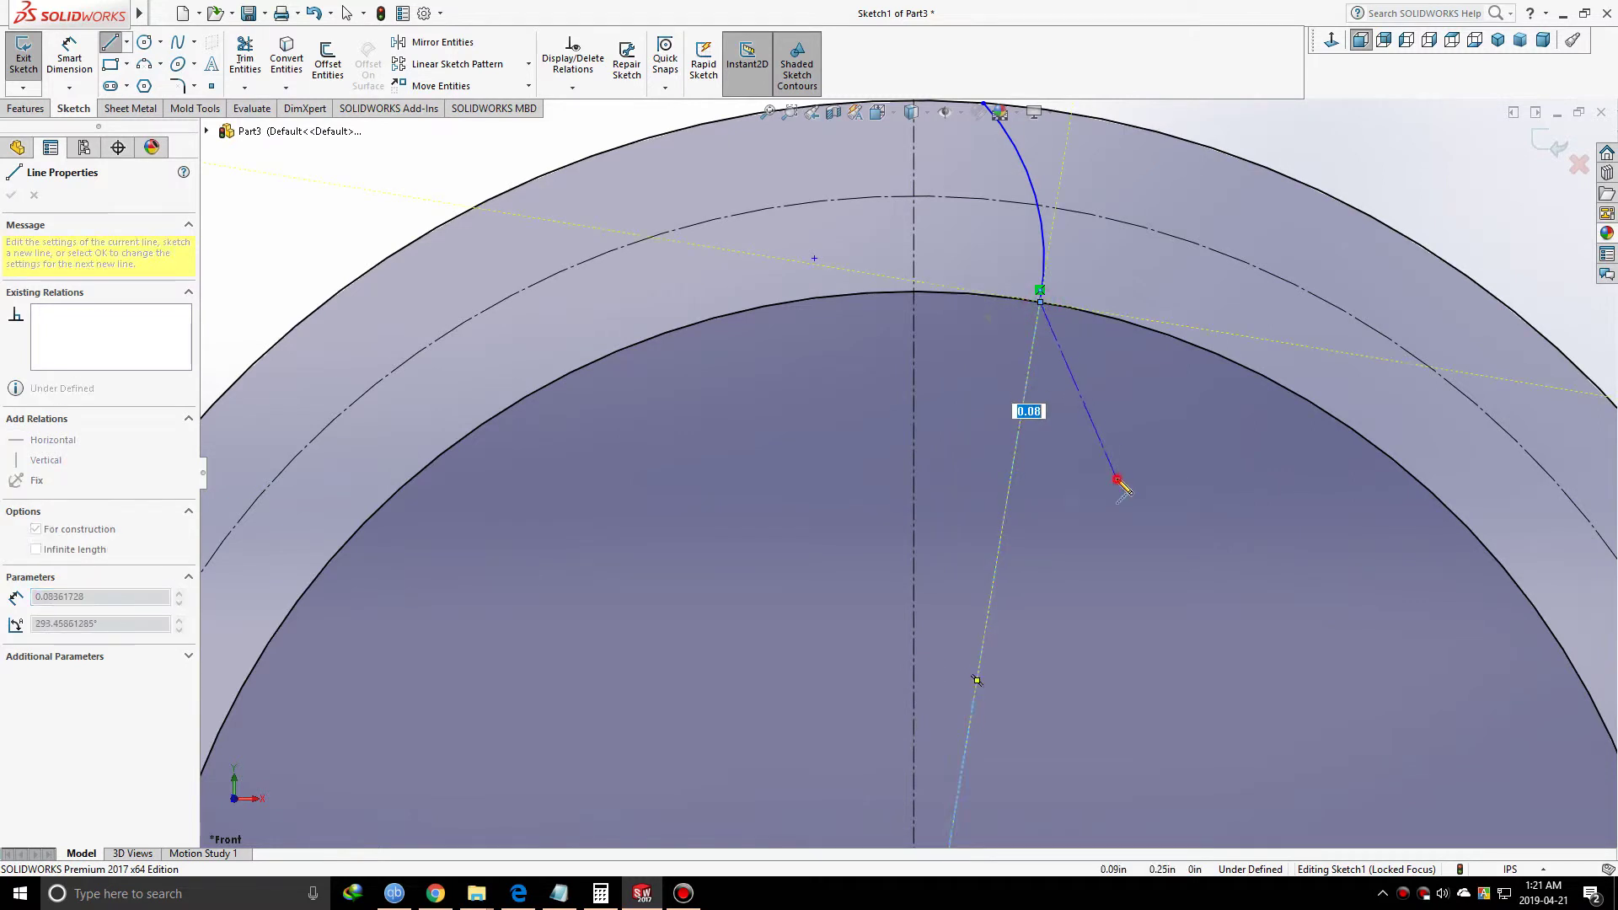
{"action": "key", "text": "Escape"}
{"action": "scroll", "coordinate": [1114, 563], "scroll_direction": "up", "scroll_amount": 1}
{"action": "scroll", "coordinate": [1111, 557], "scroll_direction": "up", "scroll_amount": 3}
{"action": "right_click", "coordinate": [1102, 224]}
{"action": "left_click", "coordinate": [1138, 242]}
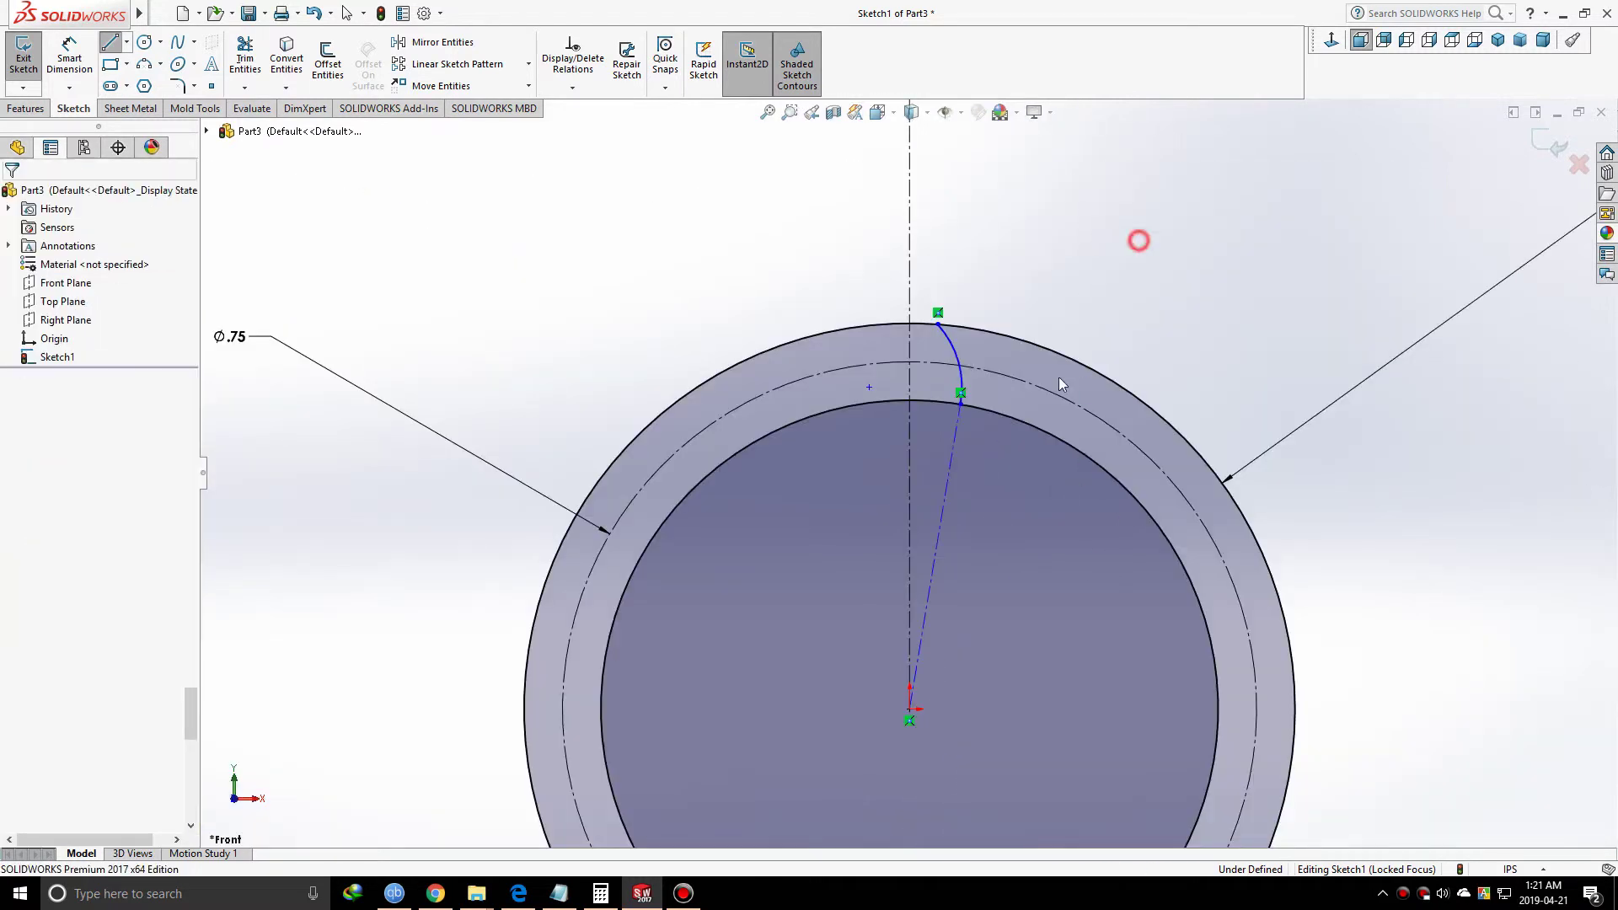
- Add a tangent relation between the slanted centerline and the tooth arc
{"action": "left_click", "coordinate": [956, 445]}
{"action": "left_click", "coordinate": [1084, 277]}
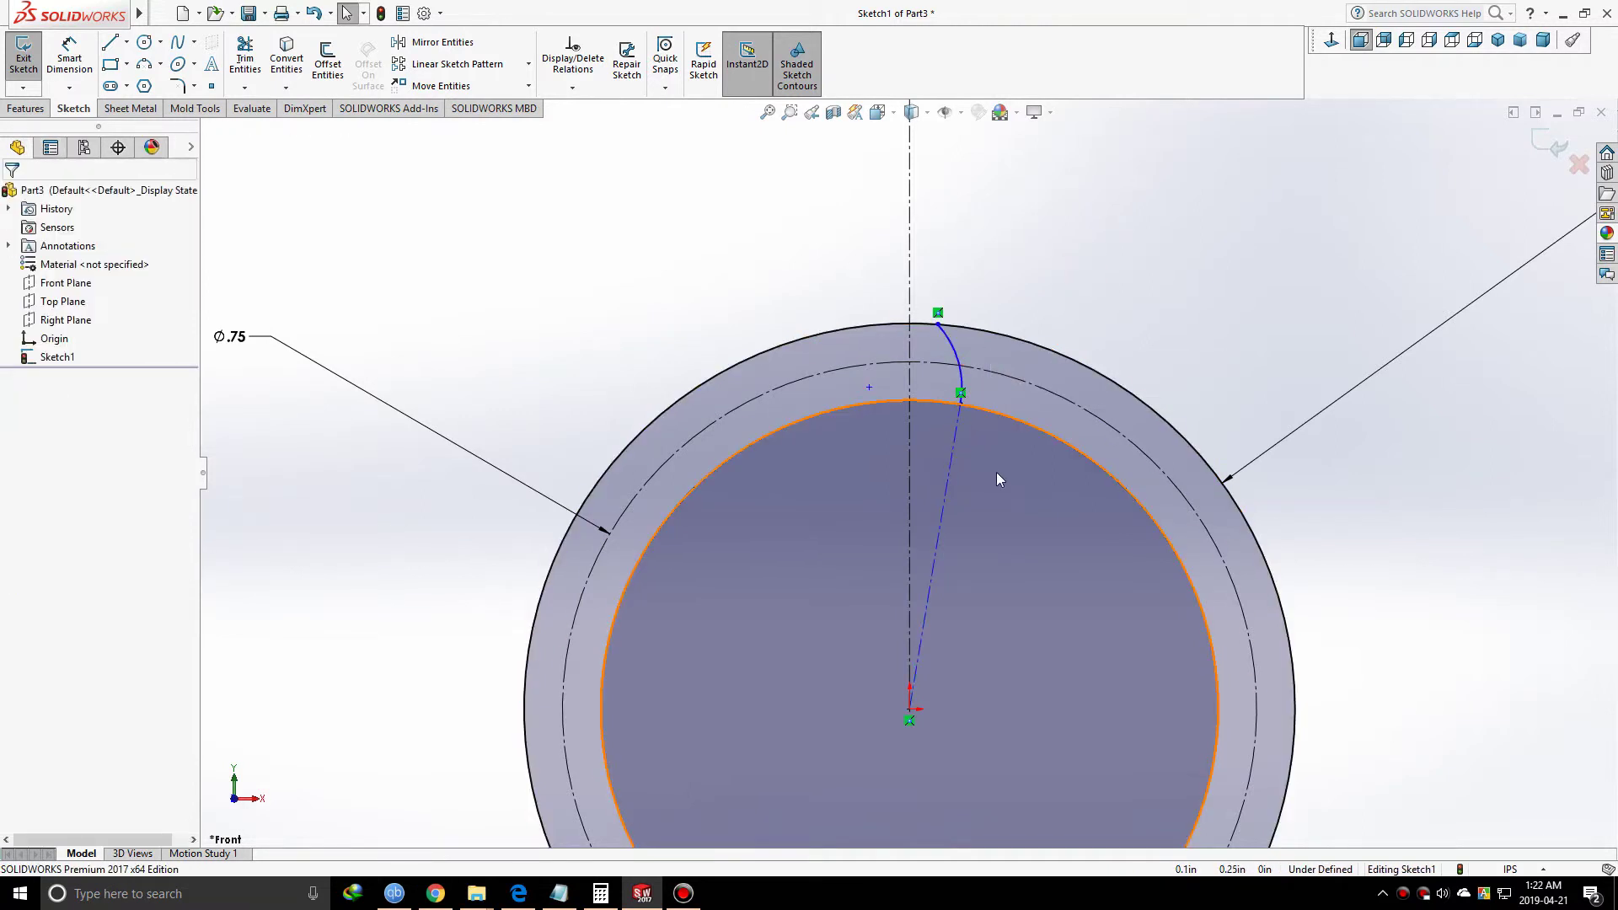
{"action": "left_click", "coordinate": [949, 472]}
{"action": "left_click", "coordinate": [957, 372], "text": "ctrl"}
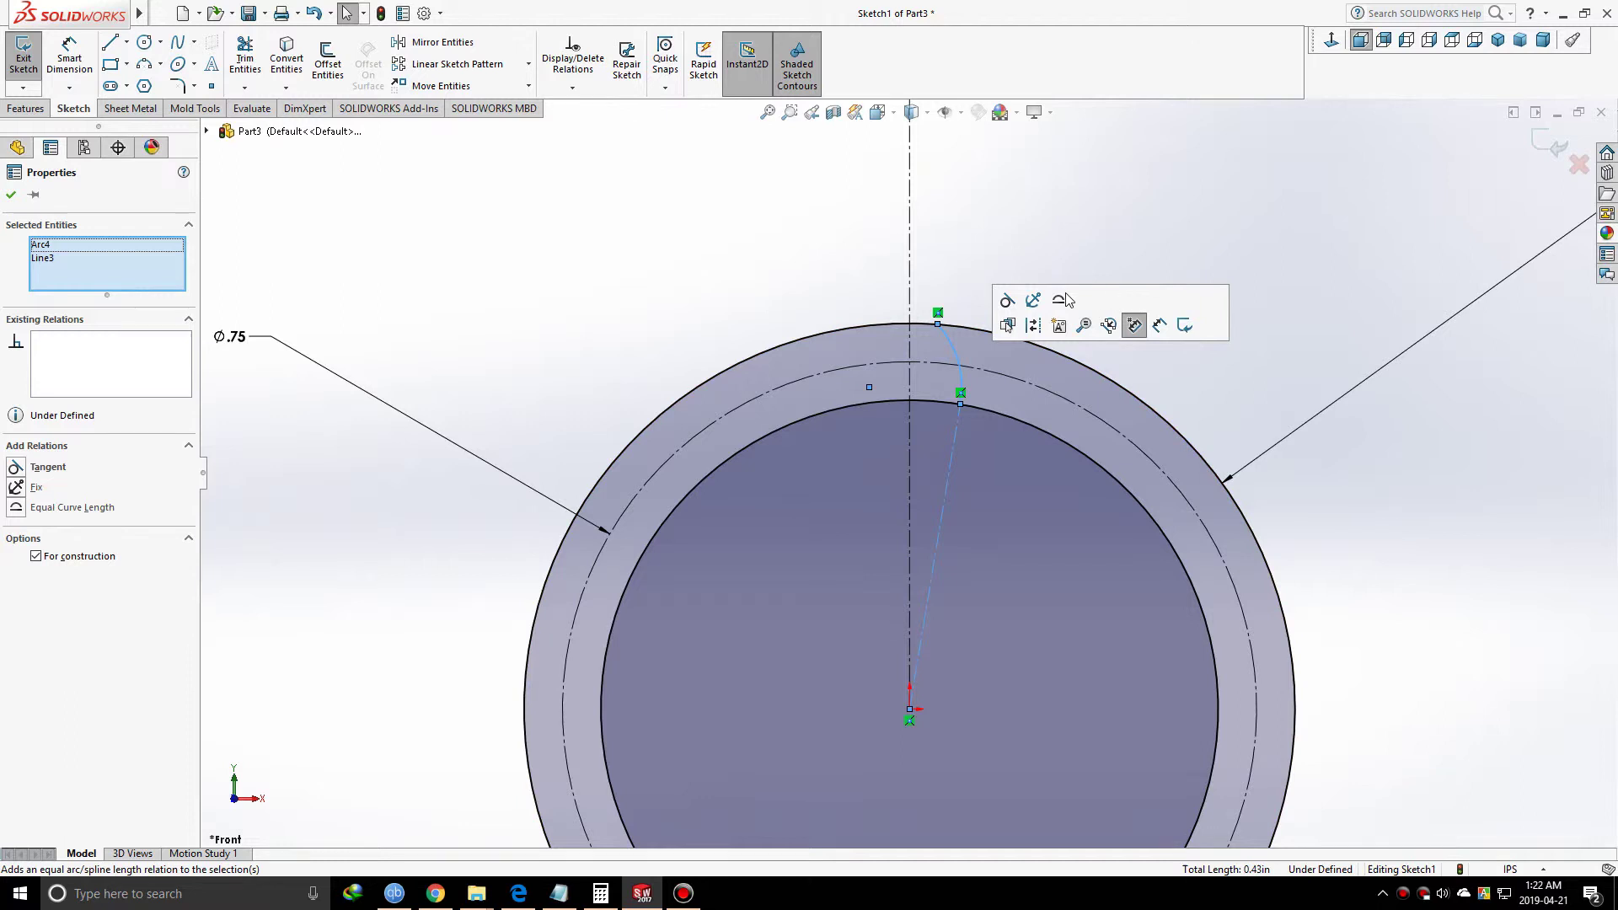
{"action": "left_click", "coordinate": [1006, 302]}
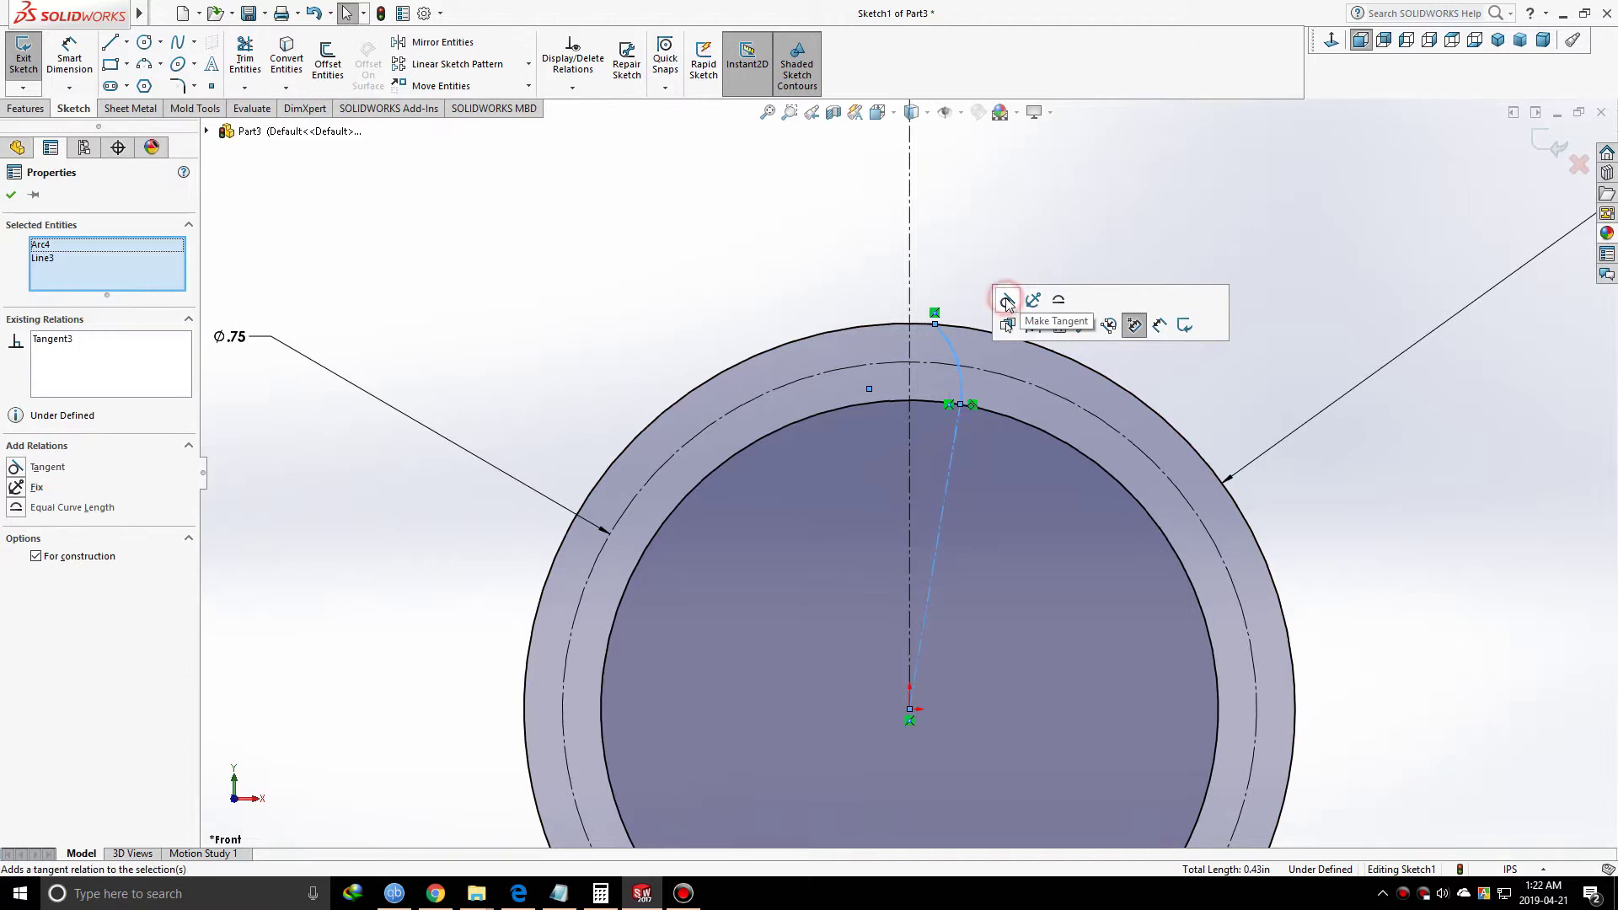
- Sketch a horizontal centerline about 0.11 in long across the vertical centerline and tooth arc, just below the top of the pitch circle
{"action": "scroll", "coordinate": [969, 362], "scroll_direction": "down", "scroll_amount": 5}
{"action": "left_click", "coordinate": [531, 200]}
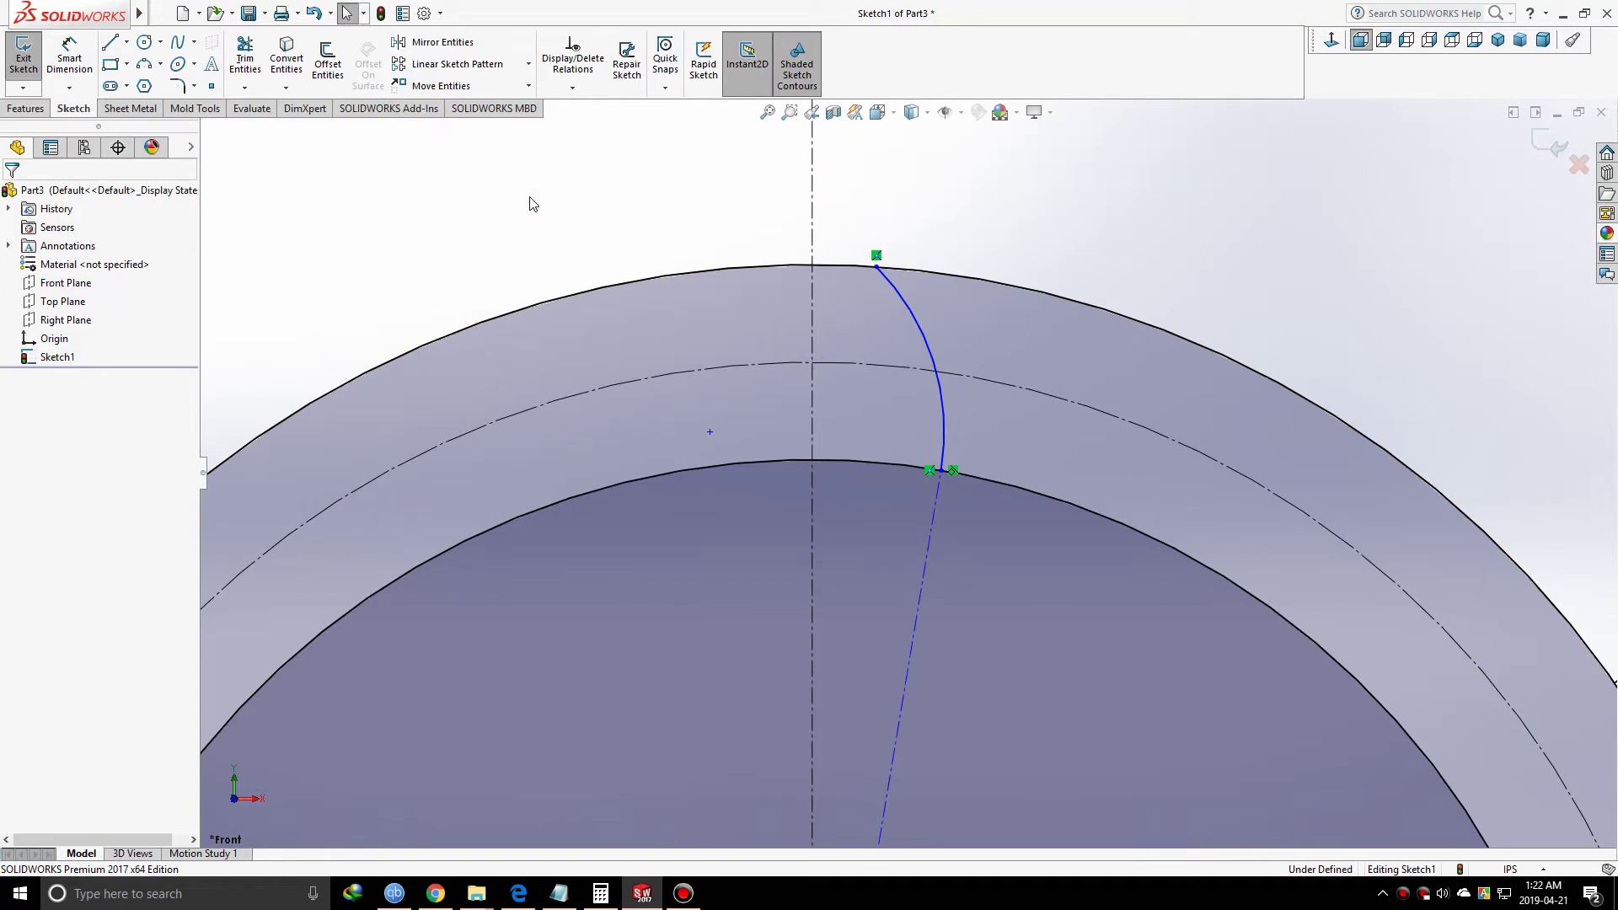
{"action": "scroll", "coordinate": [906, 472], "scroll_direction": "up", "scroll_amount": 5}
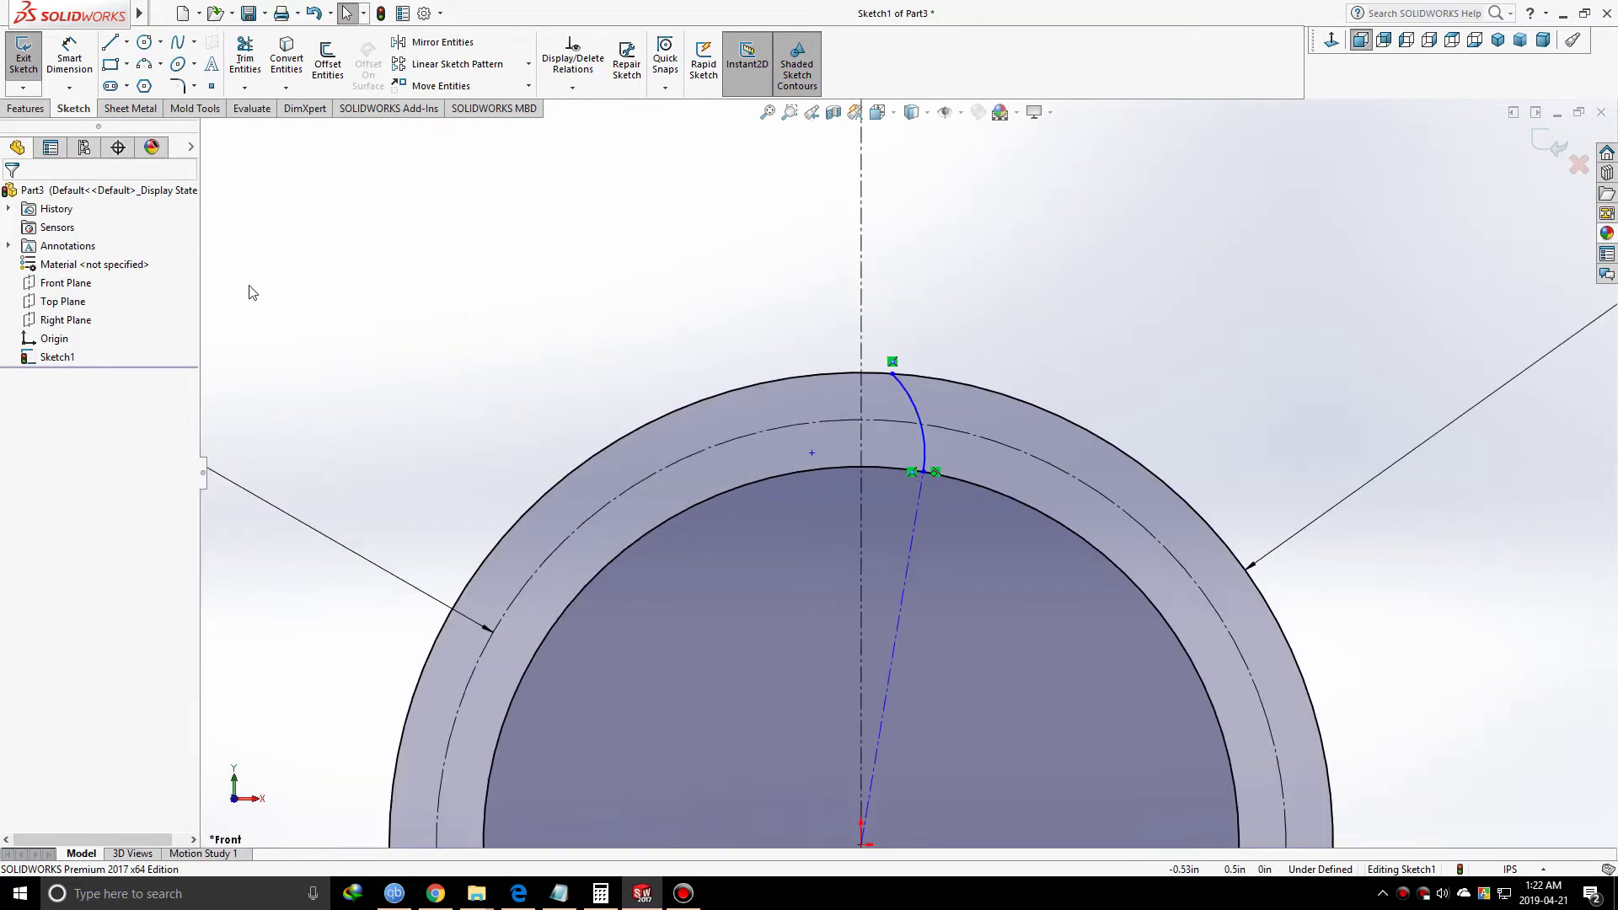
{"action": "left_click", "coordinate": [126, 42]}
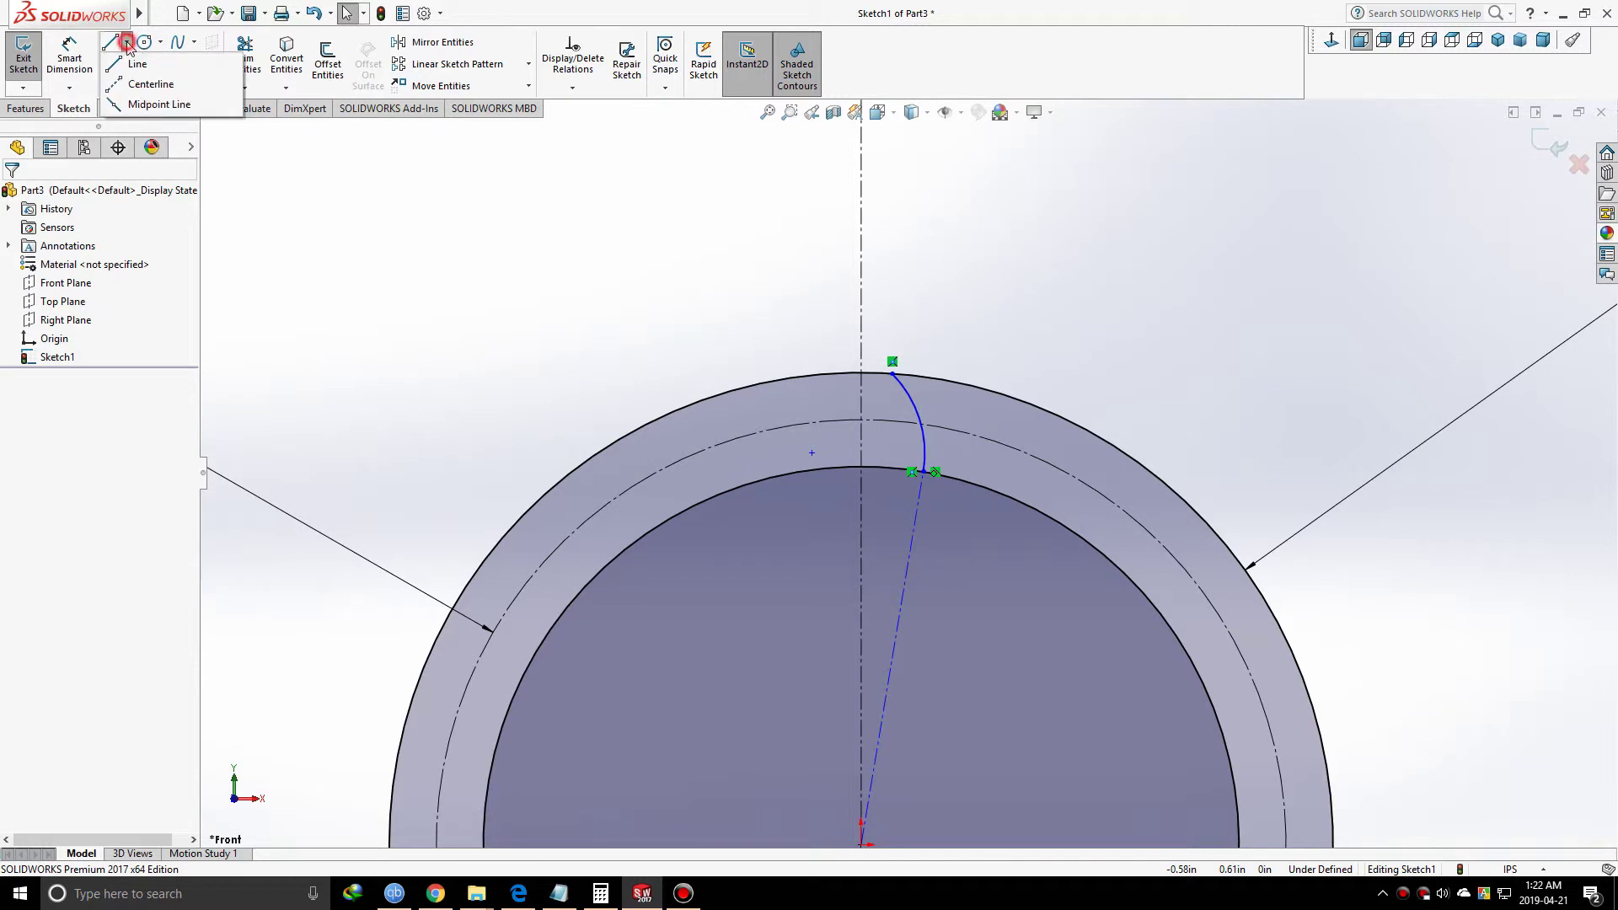
{"action": "left_click", "coordinate": [147, 83]}
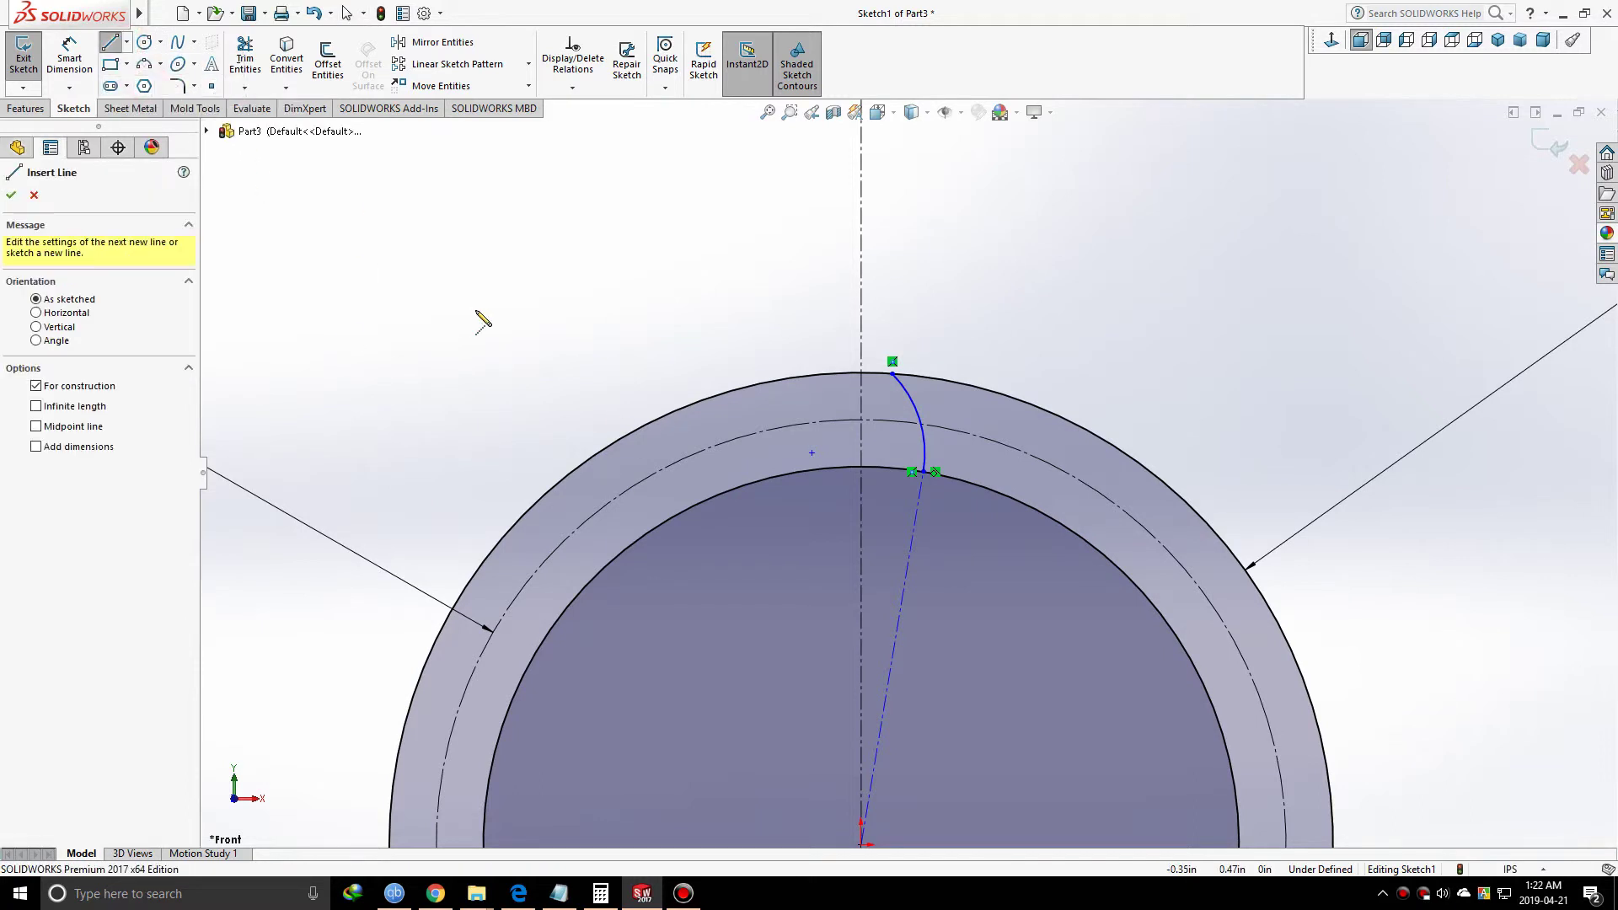
{"action": "scroll", "coordinate": [887, 434], "scroll_direction": "down", "scroll_amount": 3}
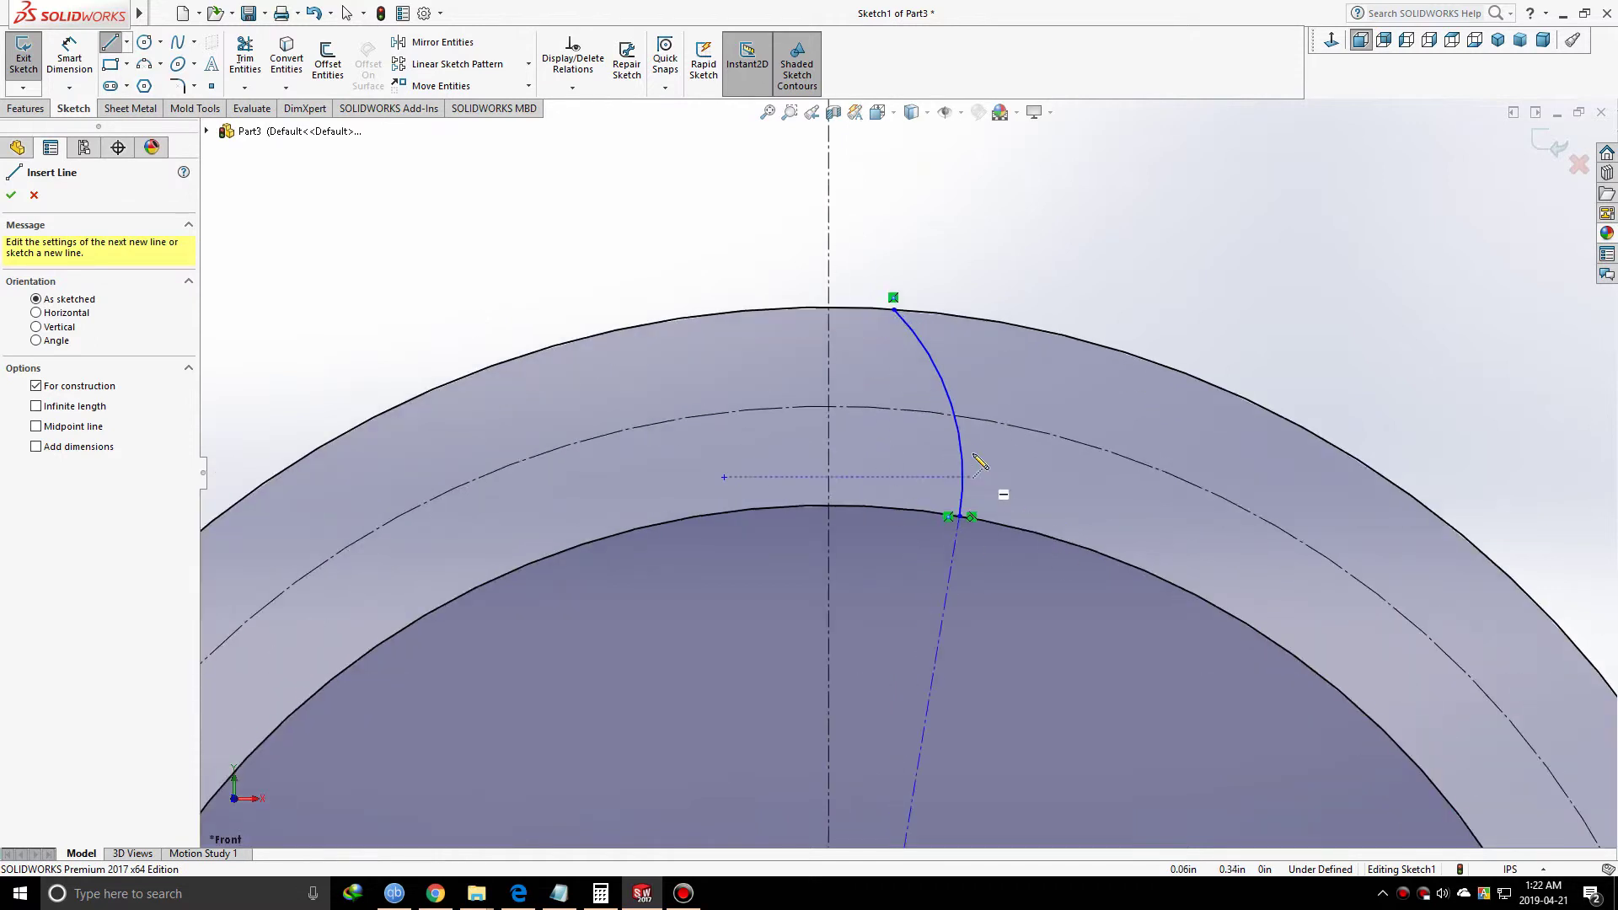
{"action": "left_click", "coordinate": [990, 443]}
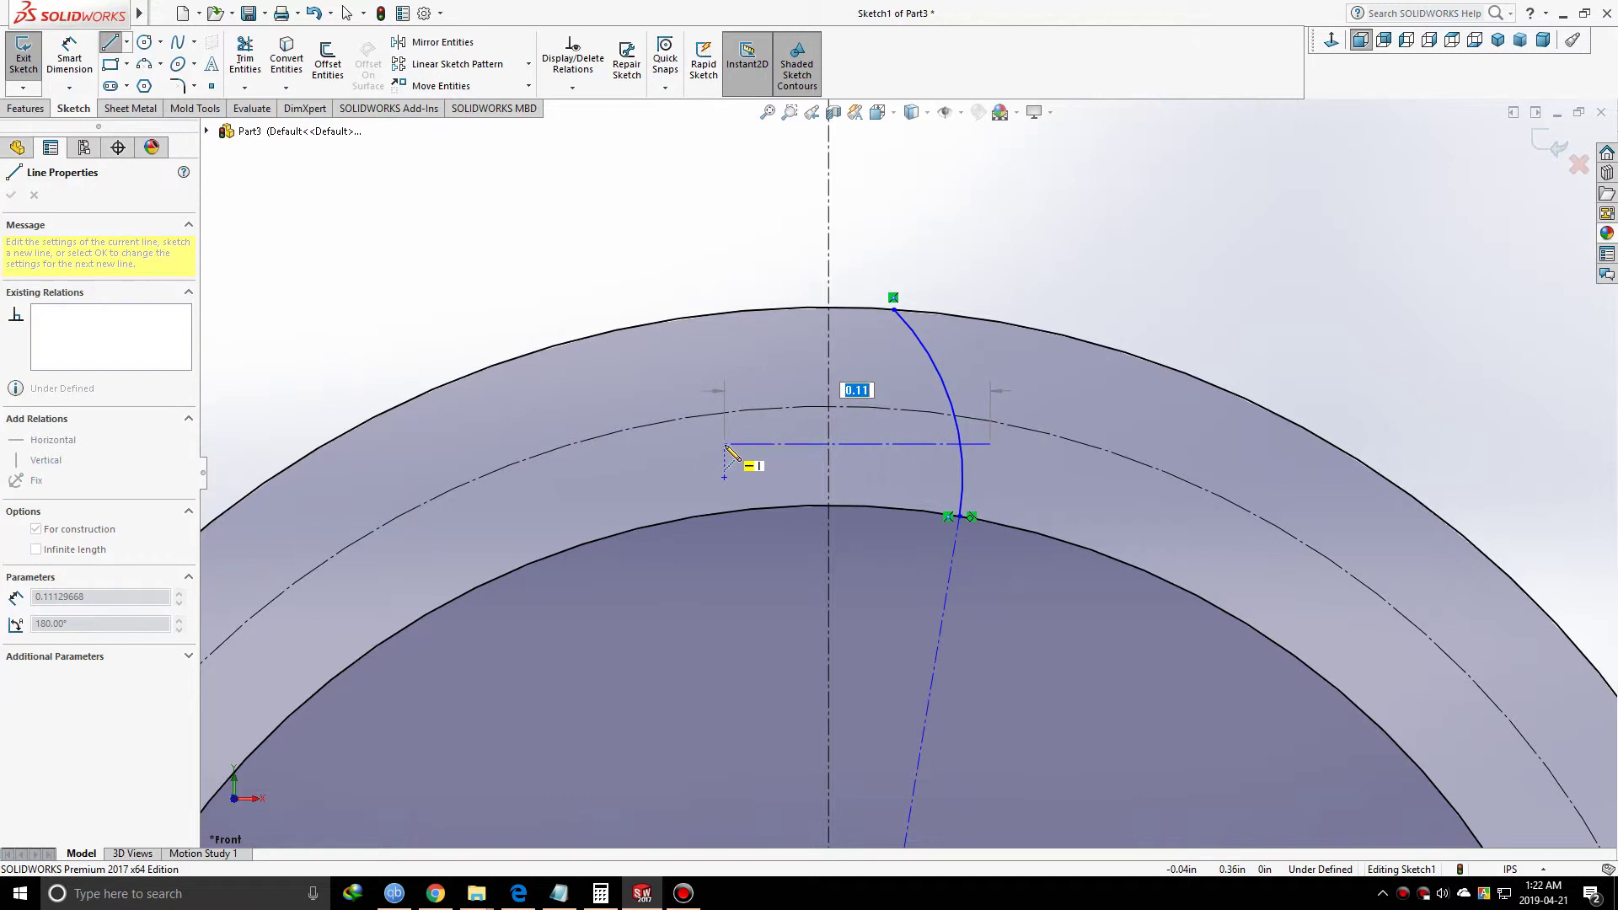
{"action": "left_click", "coordinate": [726, 445]}
{"action": "key", "text": "Escape"}
{"action": "scroll", "coordinate": [1000, 571], "scroll_direction": "up", "scroll_amount": 3}
{"action": "scroll", "coordinate": [1007, 539], "scroll_direction": "down", "scroll_amount": 1}
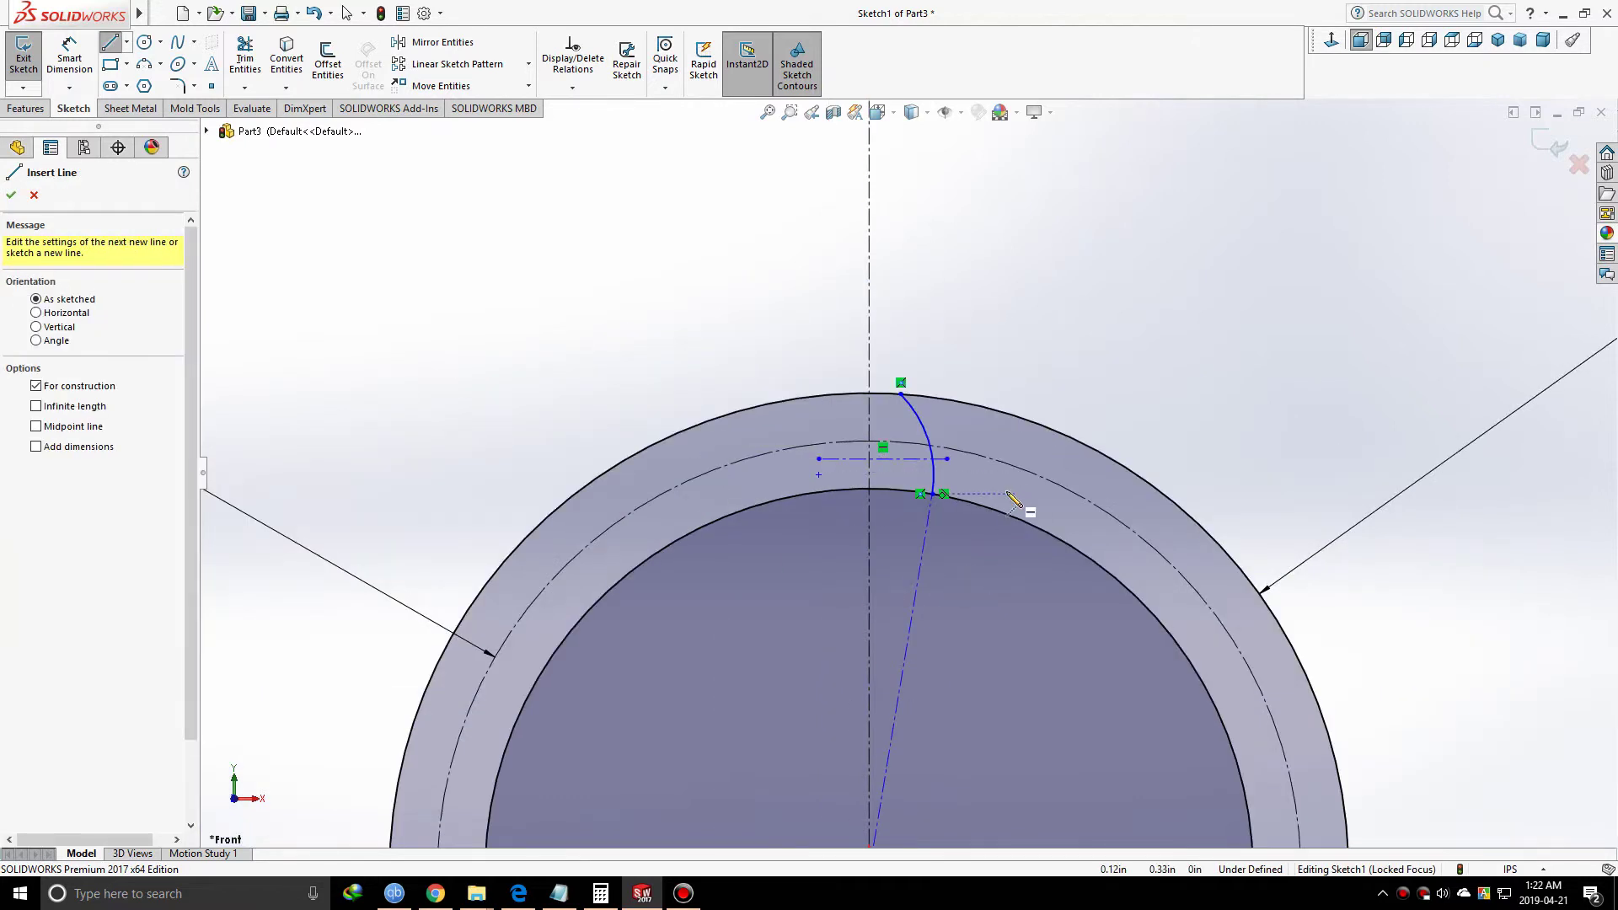
{"action": "scroll", "coordinate": [1010, 498], "scroll_direction": "down", "scroll_amount": 3}
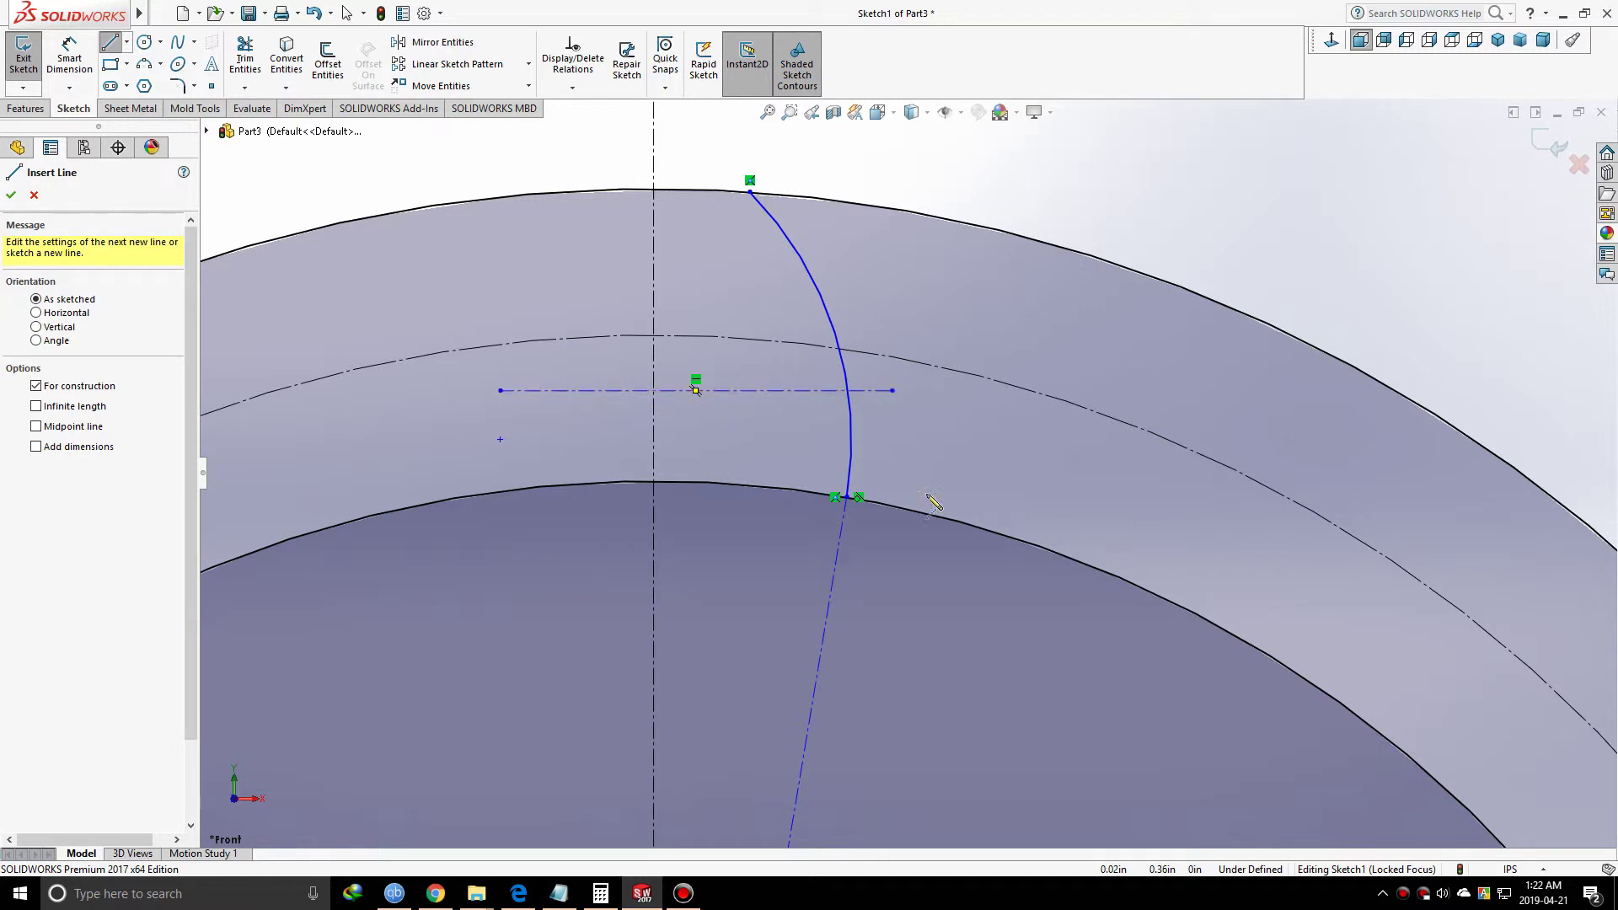
{"action": "right_click", "coordinate": [1279, 200]}
{"action": "left_click", "coordinate": [1301, 226]}
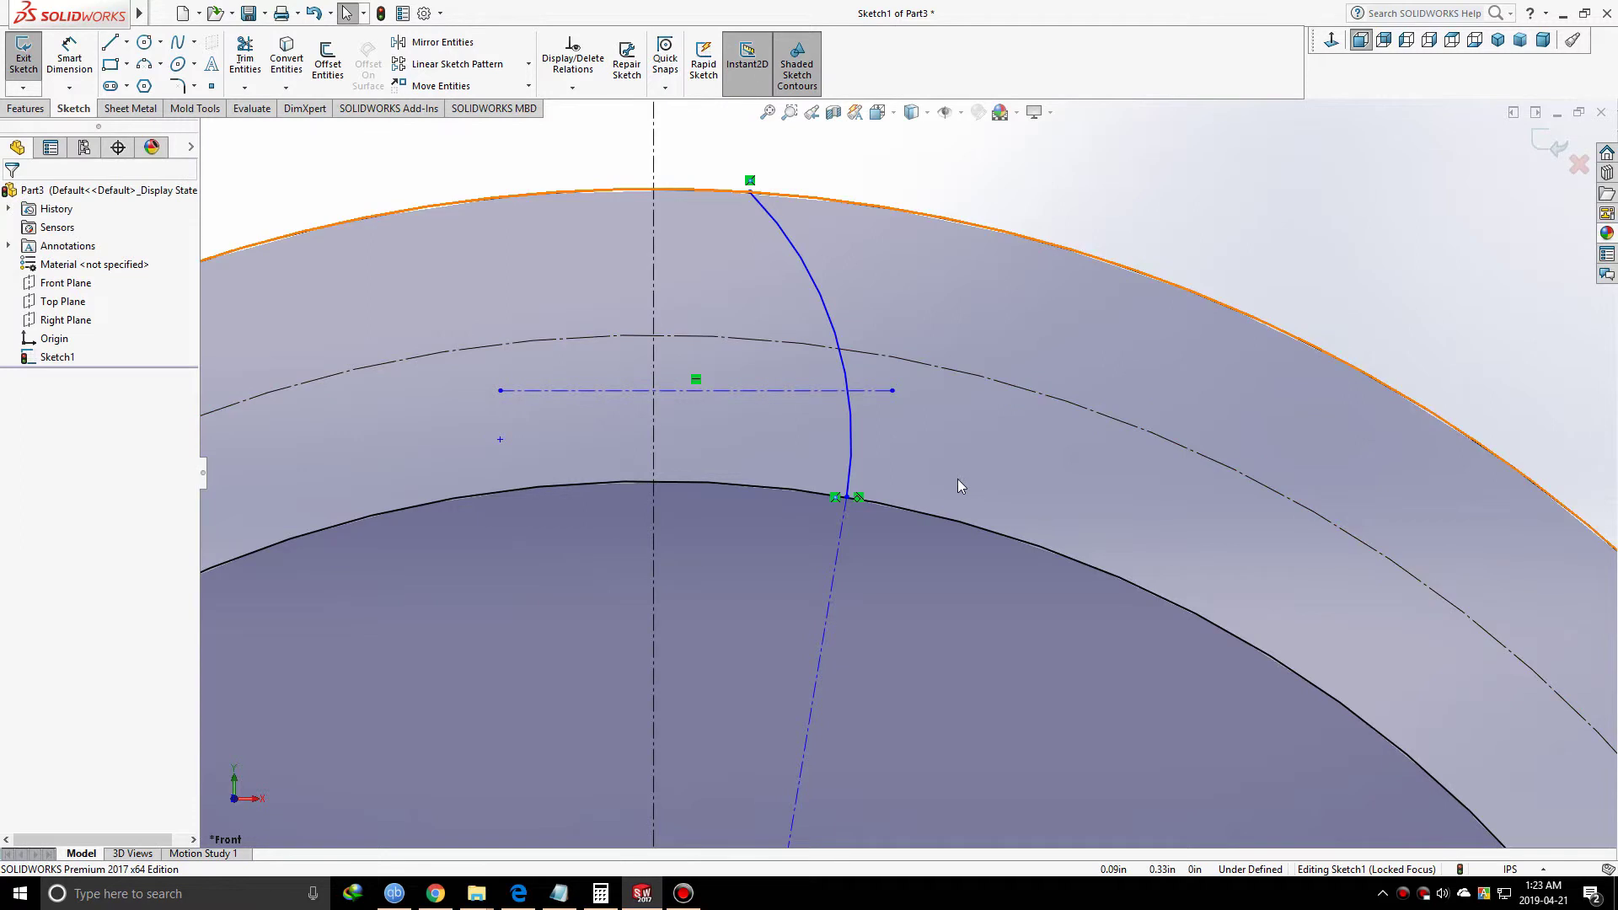
{"action": "left_click", "coordinate": [1251, 197]}
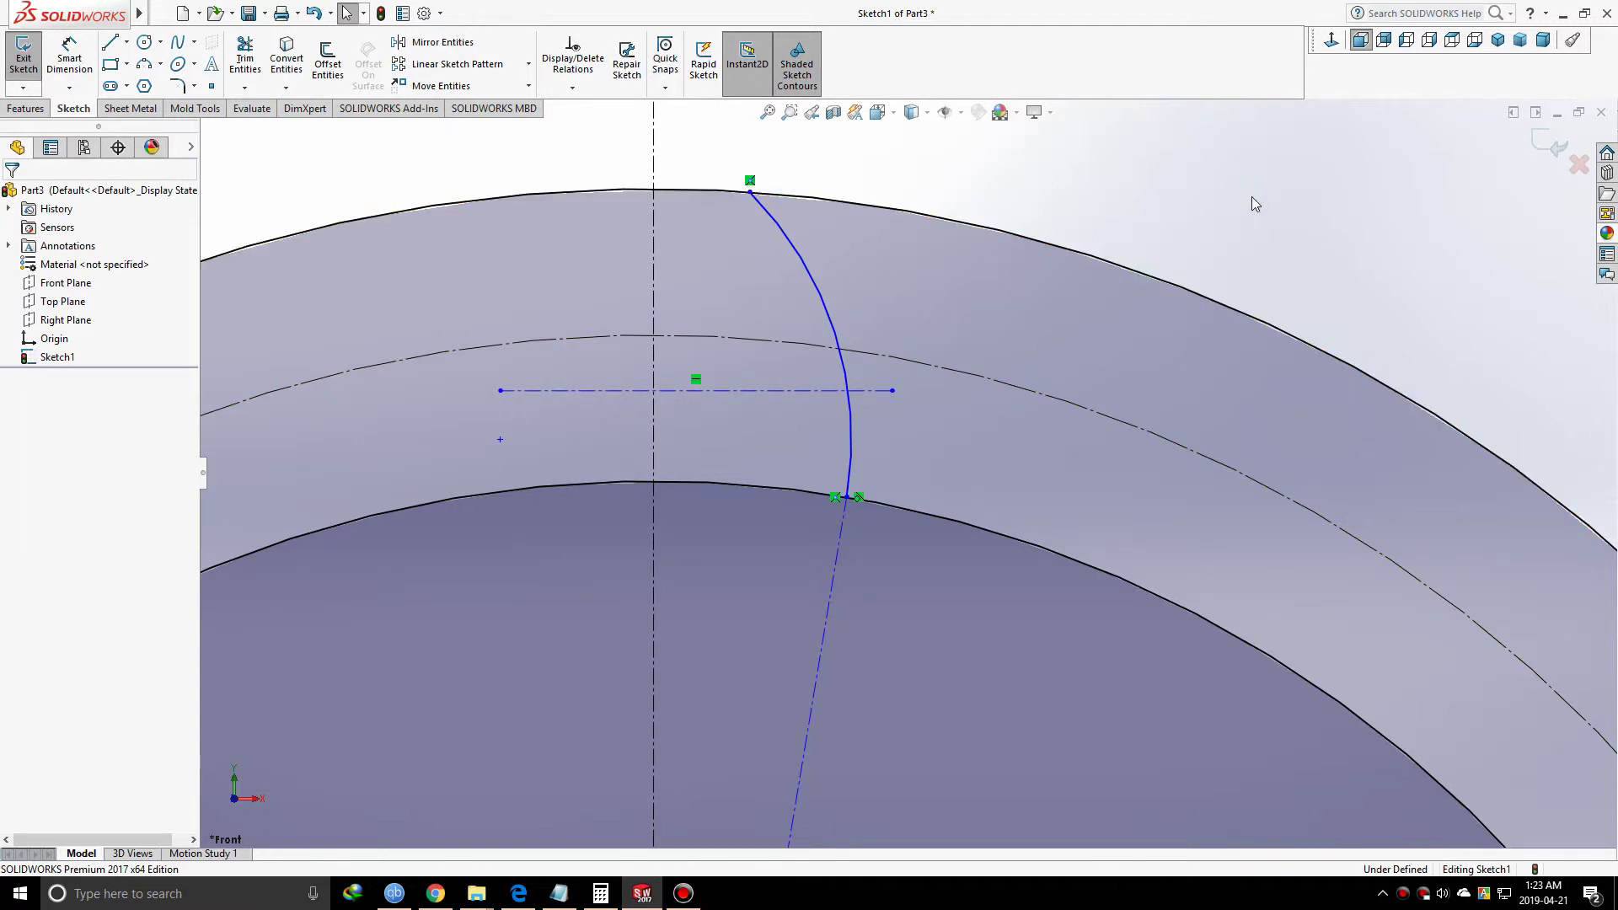
- Add an intersection relation placing the horizontal centerline's right endpoint where the tooth arc crosses the 0.75 in pitch circle
{"action": "left_click", "coordinate": [852, 425]}
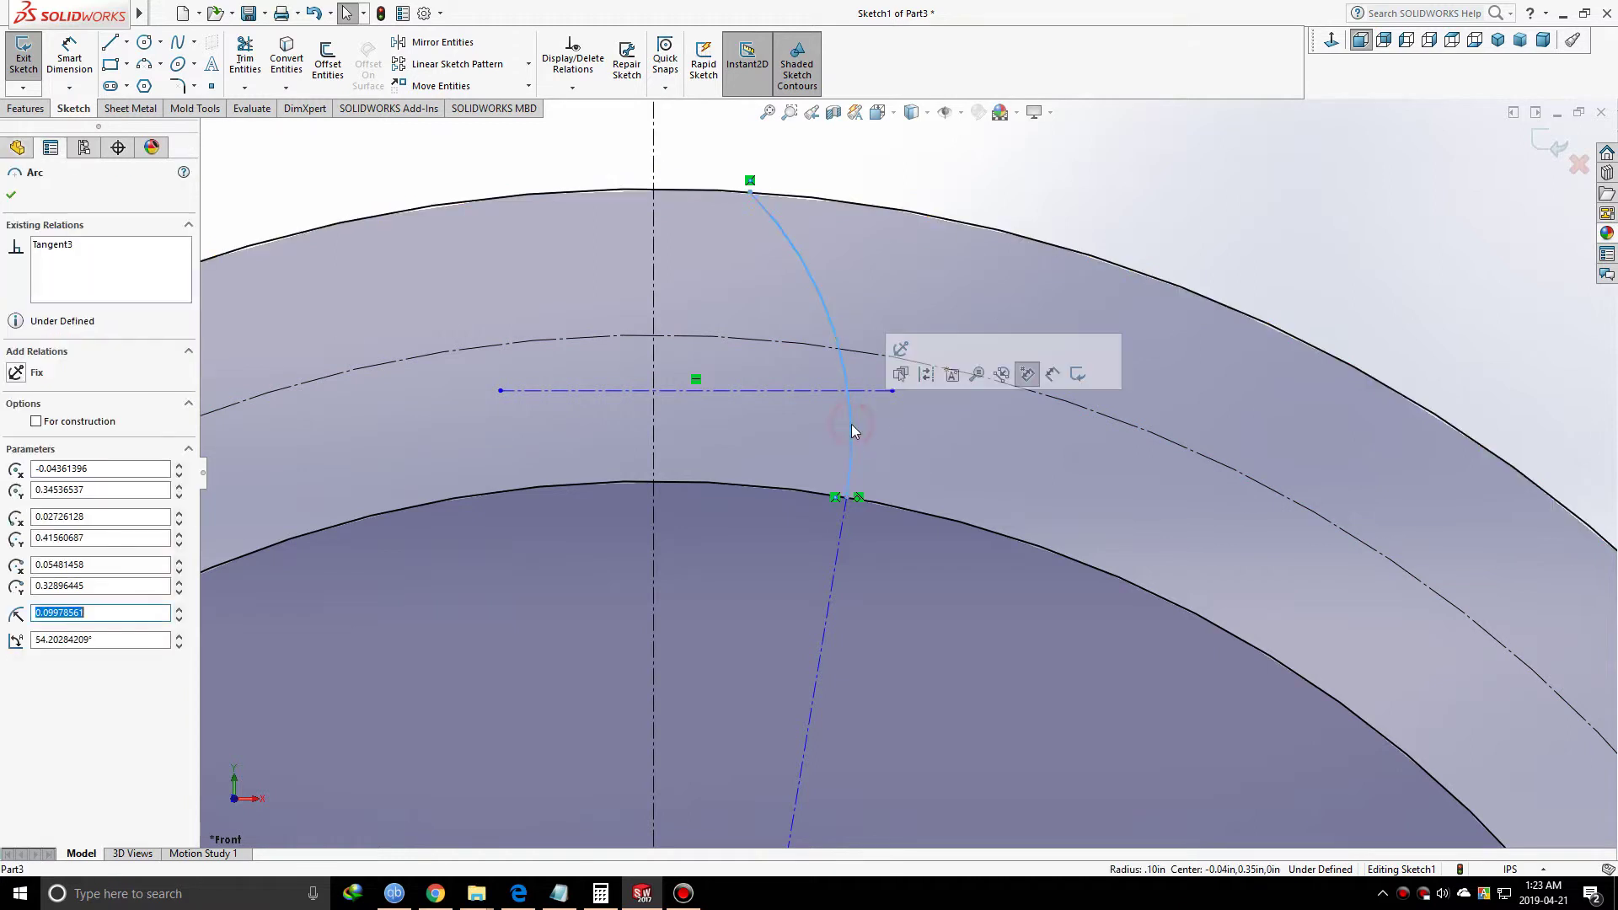
{"action": "left_click", "coordinate": [858, 354], "text": "ctrl"}
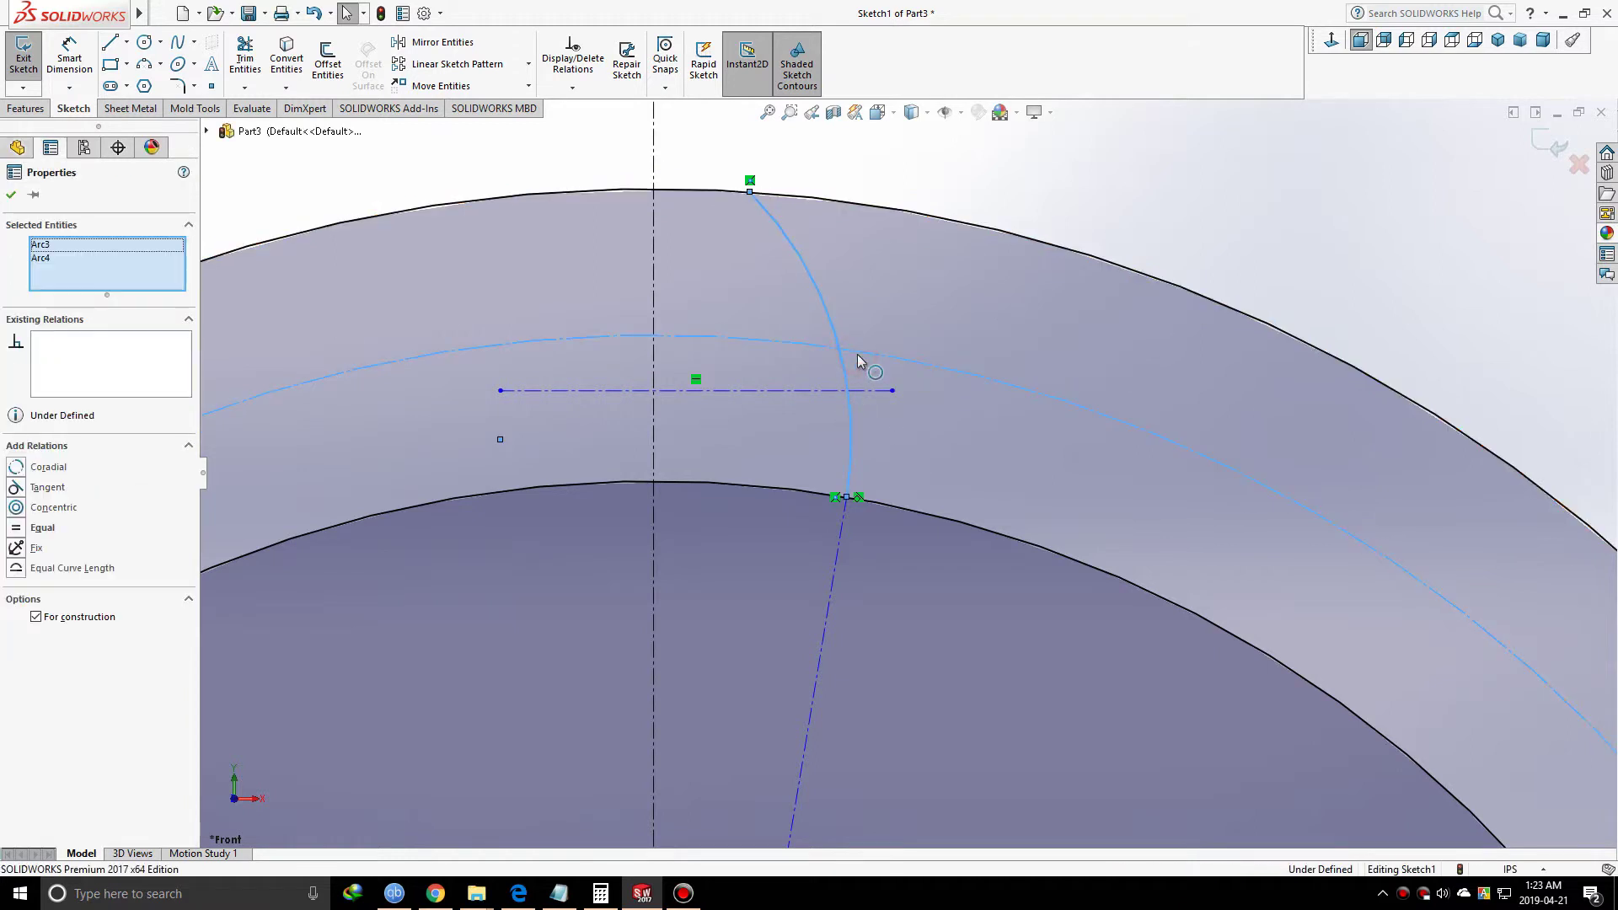
{"action": "left_click", "coordinate": [892, 390], "text": "ctrl"}
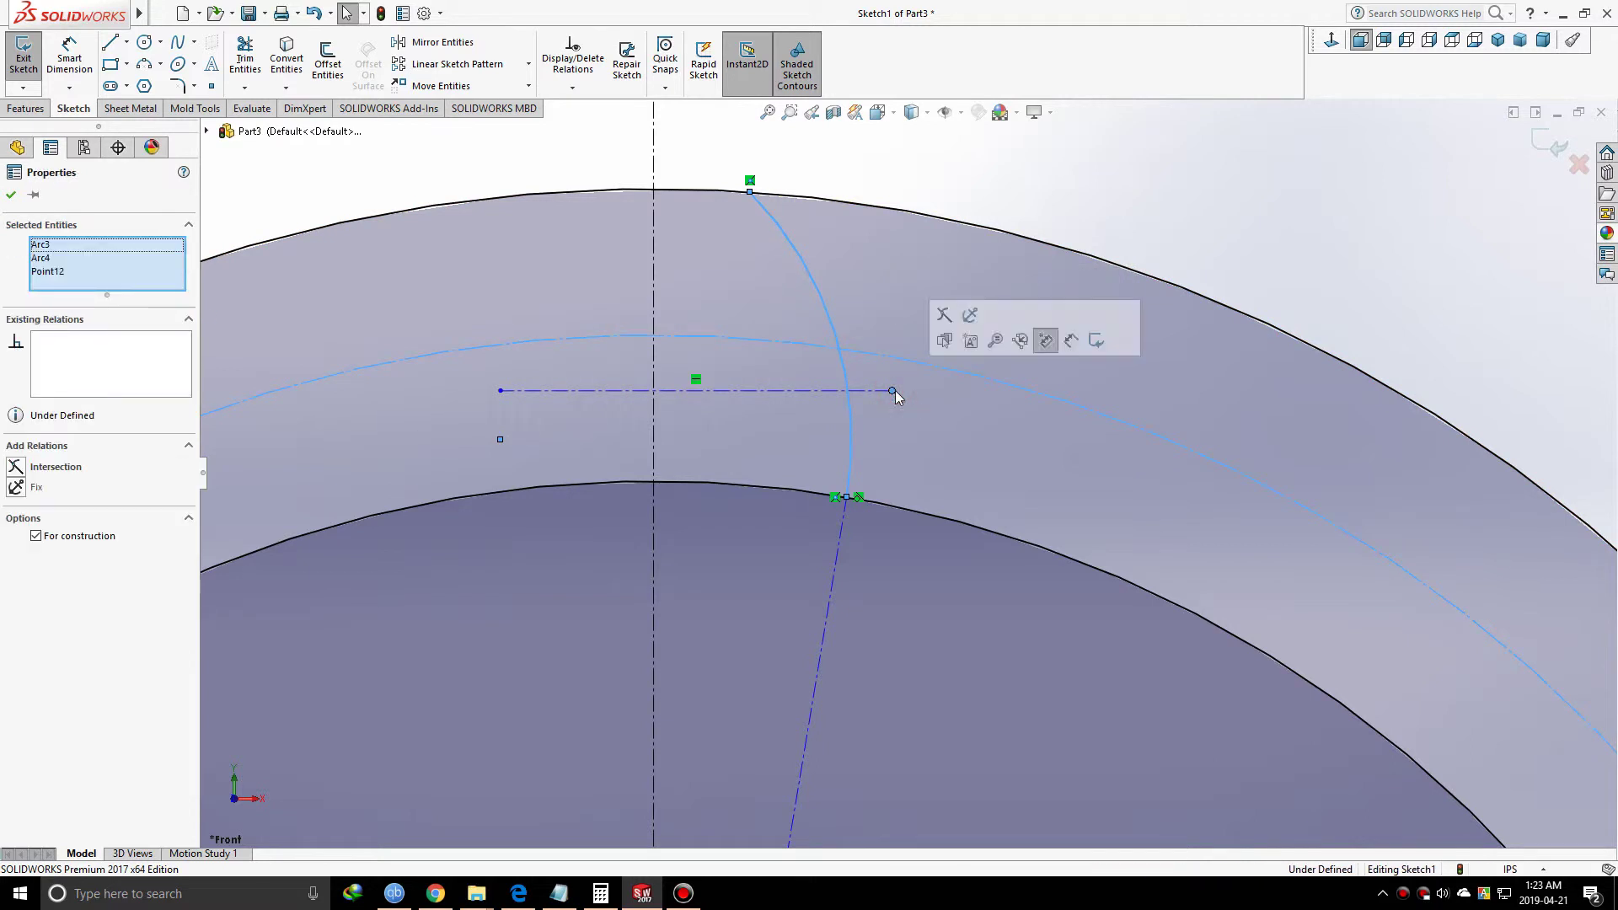
{"action": "left_click", "coordinate": [944, 315]}
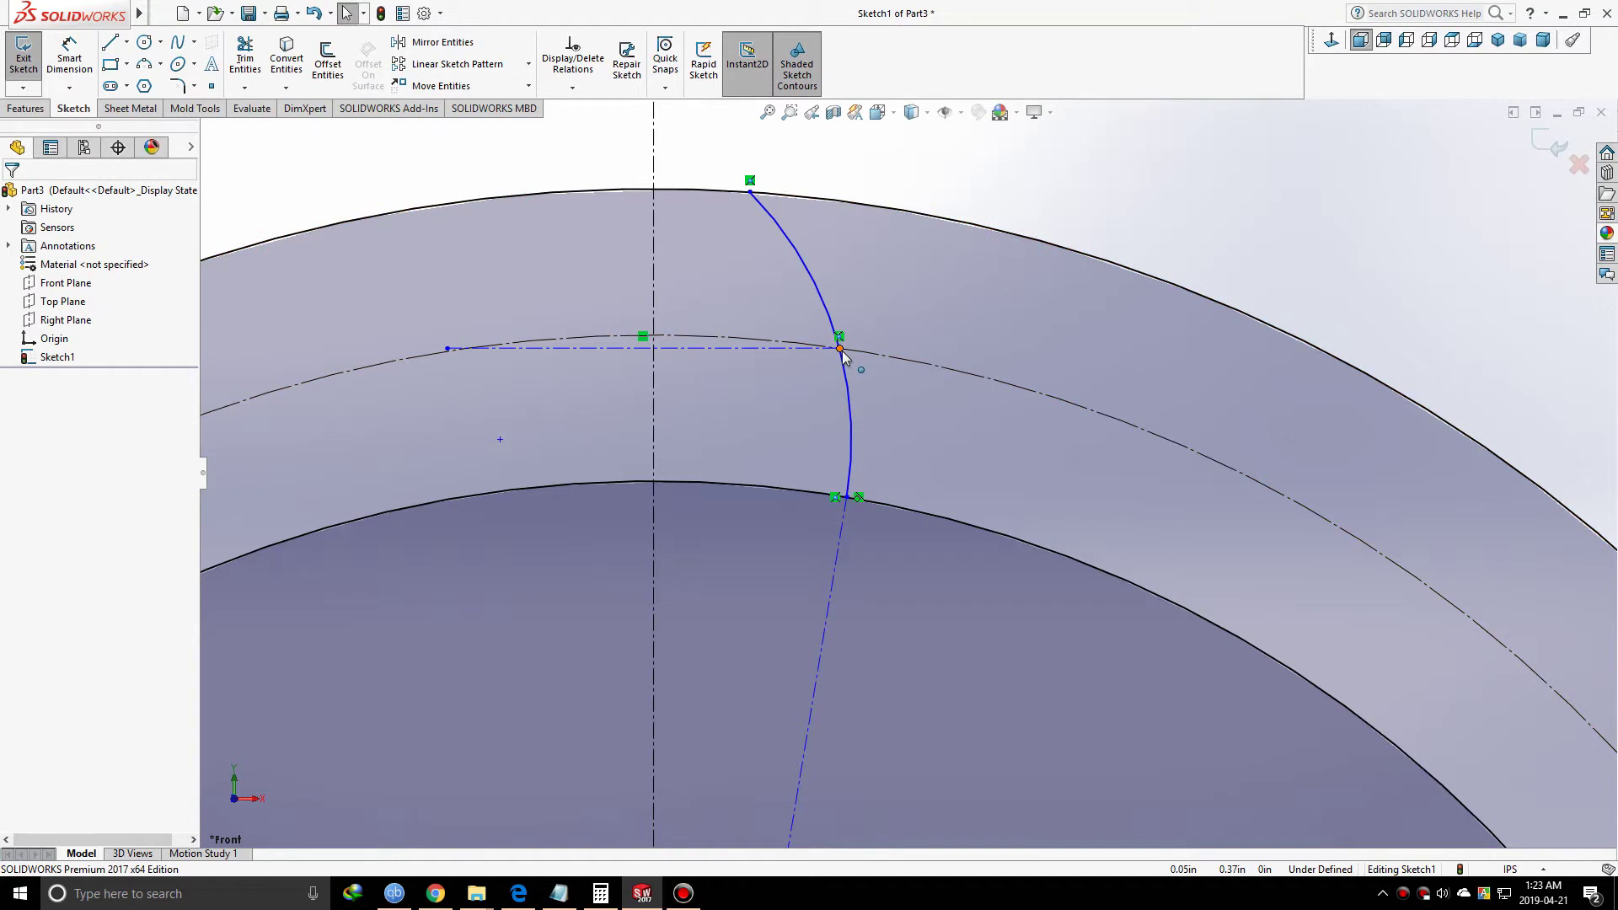
- Consult Measures.txt in Notepad and sketch a slanted centerline about 0.64 in long from the vertical centerline above the circles down past the tooth arc
{"action": "scroll", "coordinate": [848, 376], "scroll_direction": "up", "scroll_amount": 3}
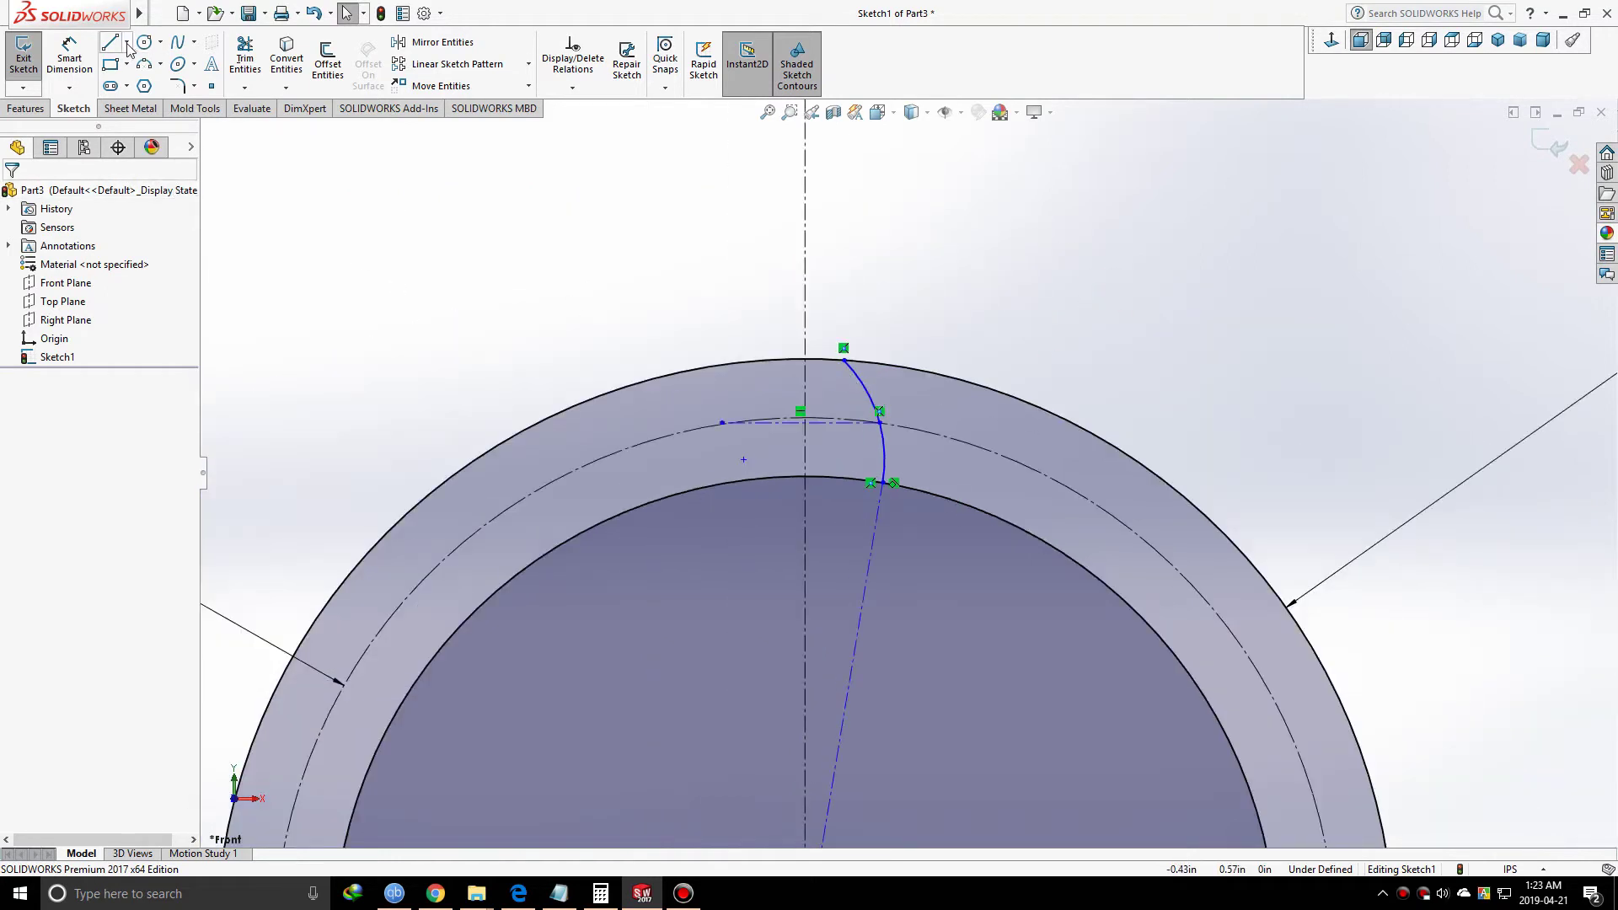
{"action": "left_click", "coordinate": [559, 893]}
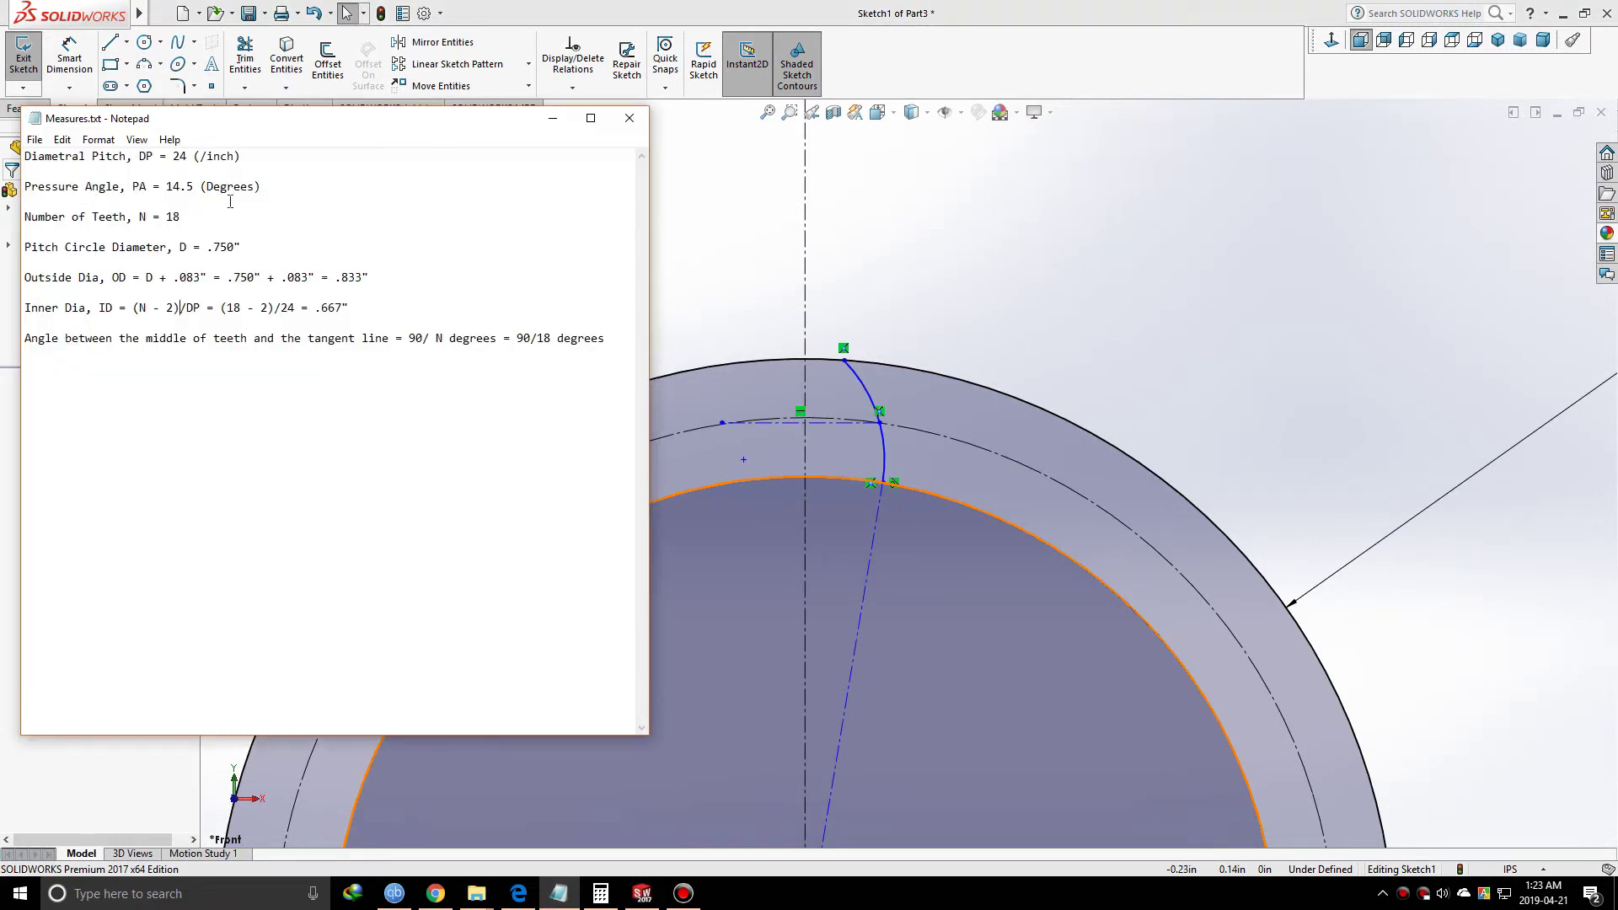
{"action": "left_click", "coordinate": [553, 117]}
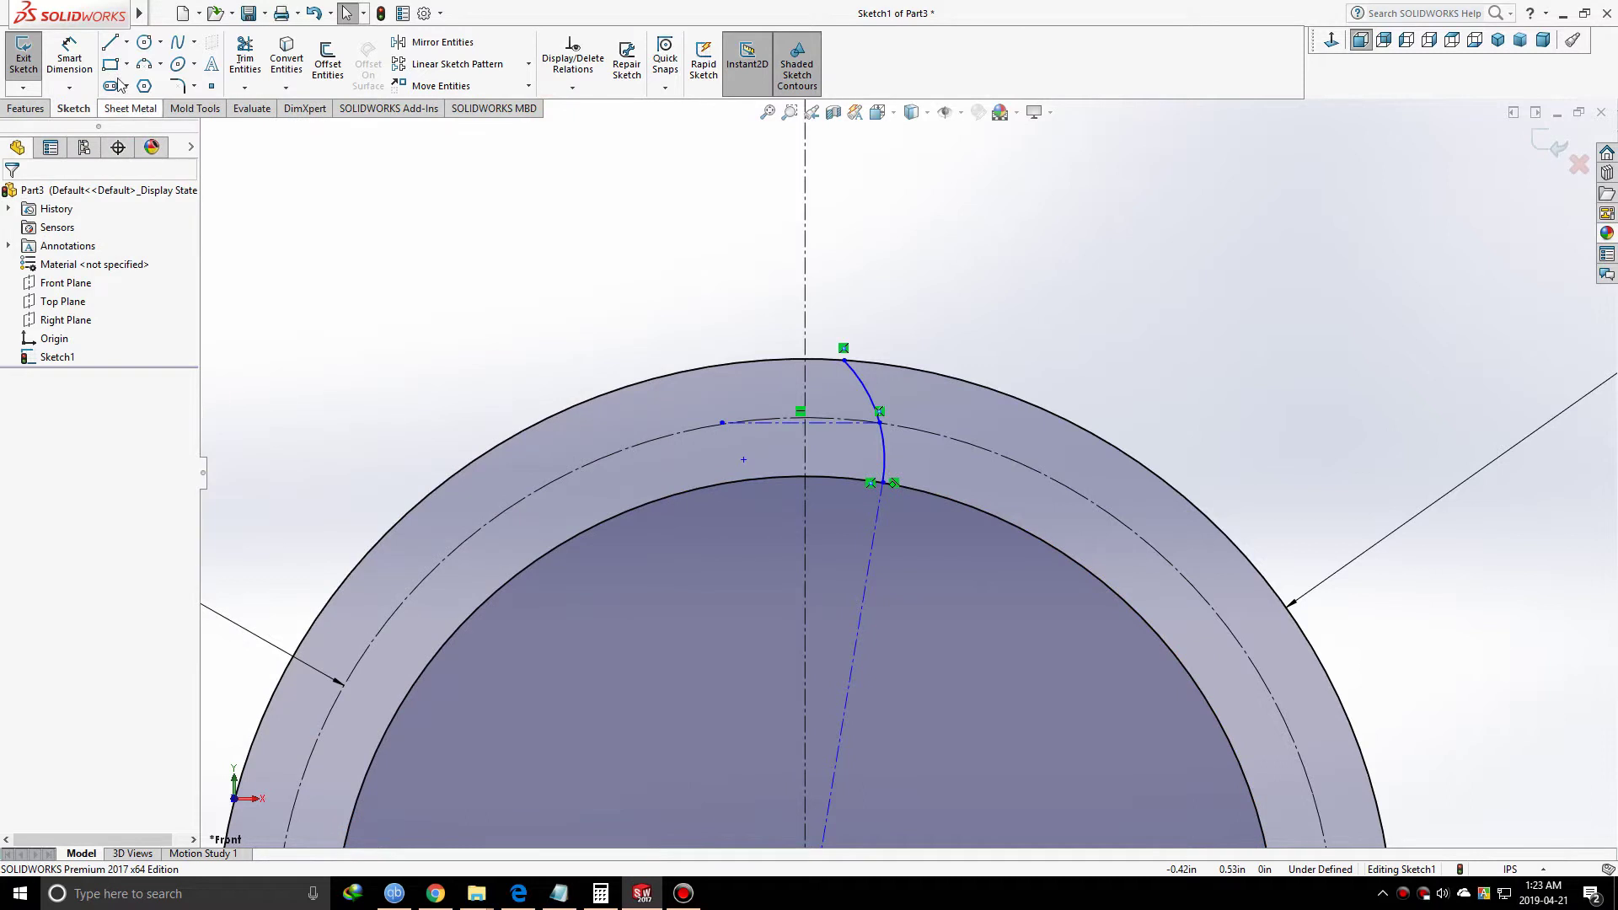
{"action": "left_click", "coordinate": [126, 42]}
{"action": "left_click", "coordinate": [150, 91]}
{"action": "scroll", "coordinate": [978, 349], "scroll_direction": "up", "scroll_amount": 5}
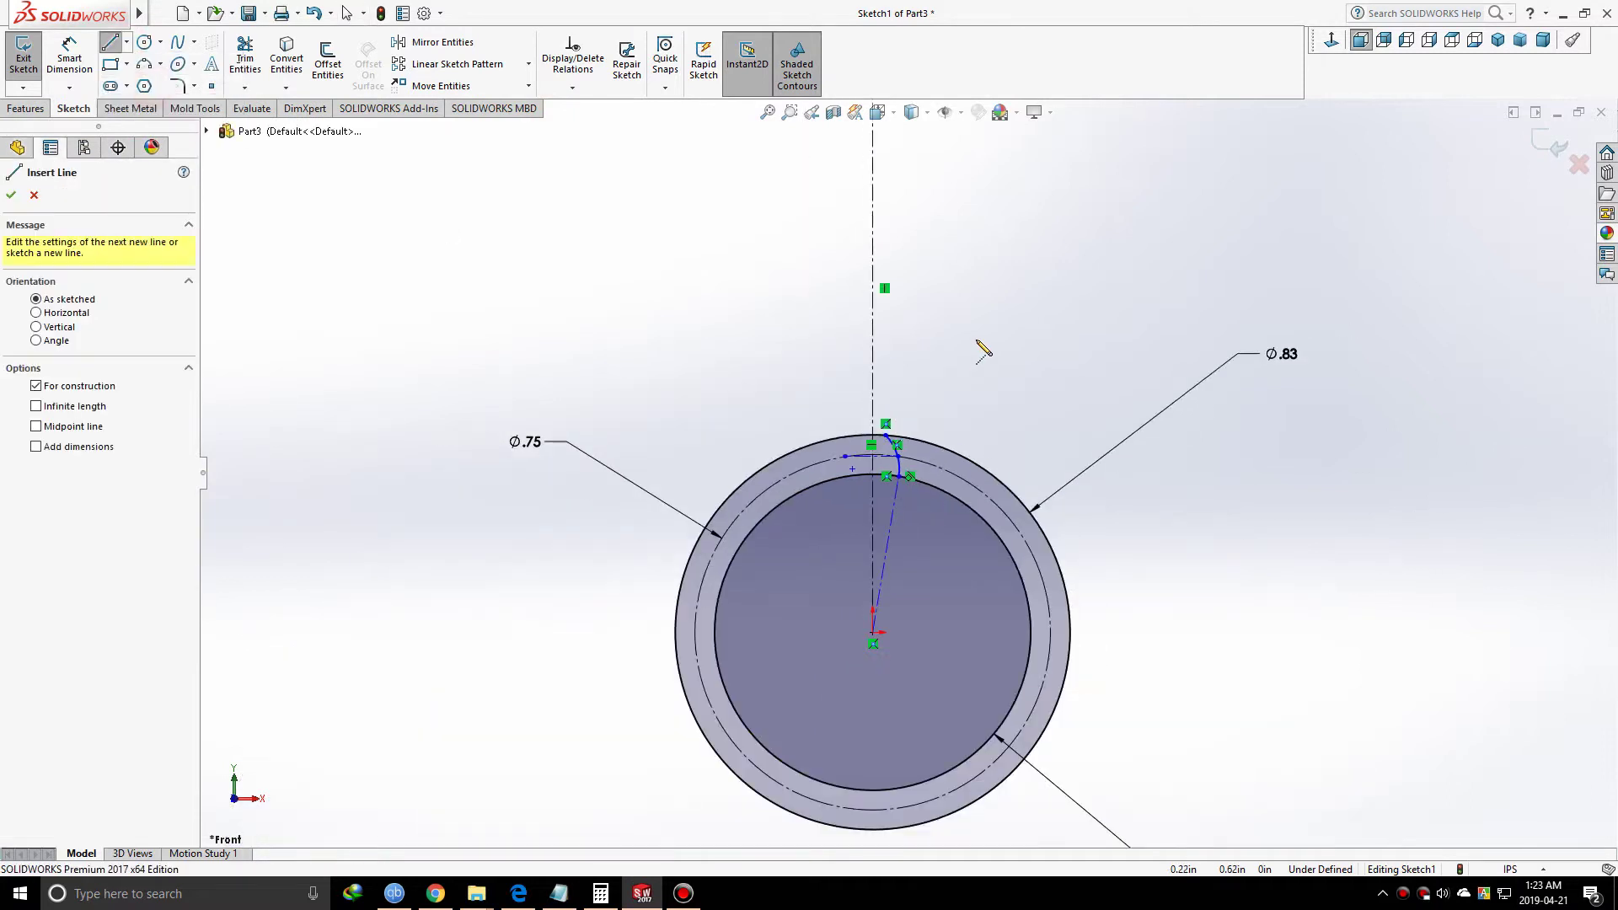
{"action": "left_click", "coordinate": [872, 229]}
{"action": "left_click", "coordinate": [922, 541]}
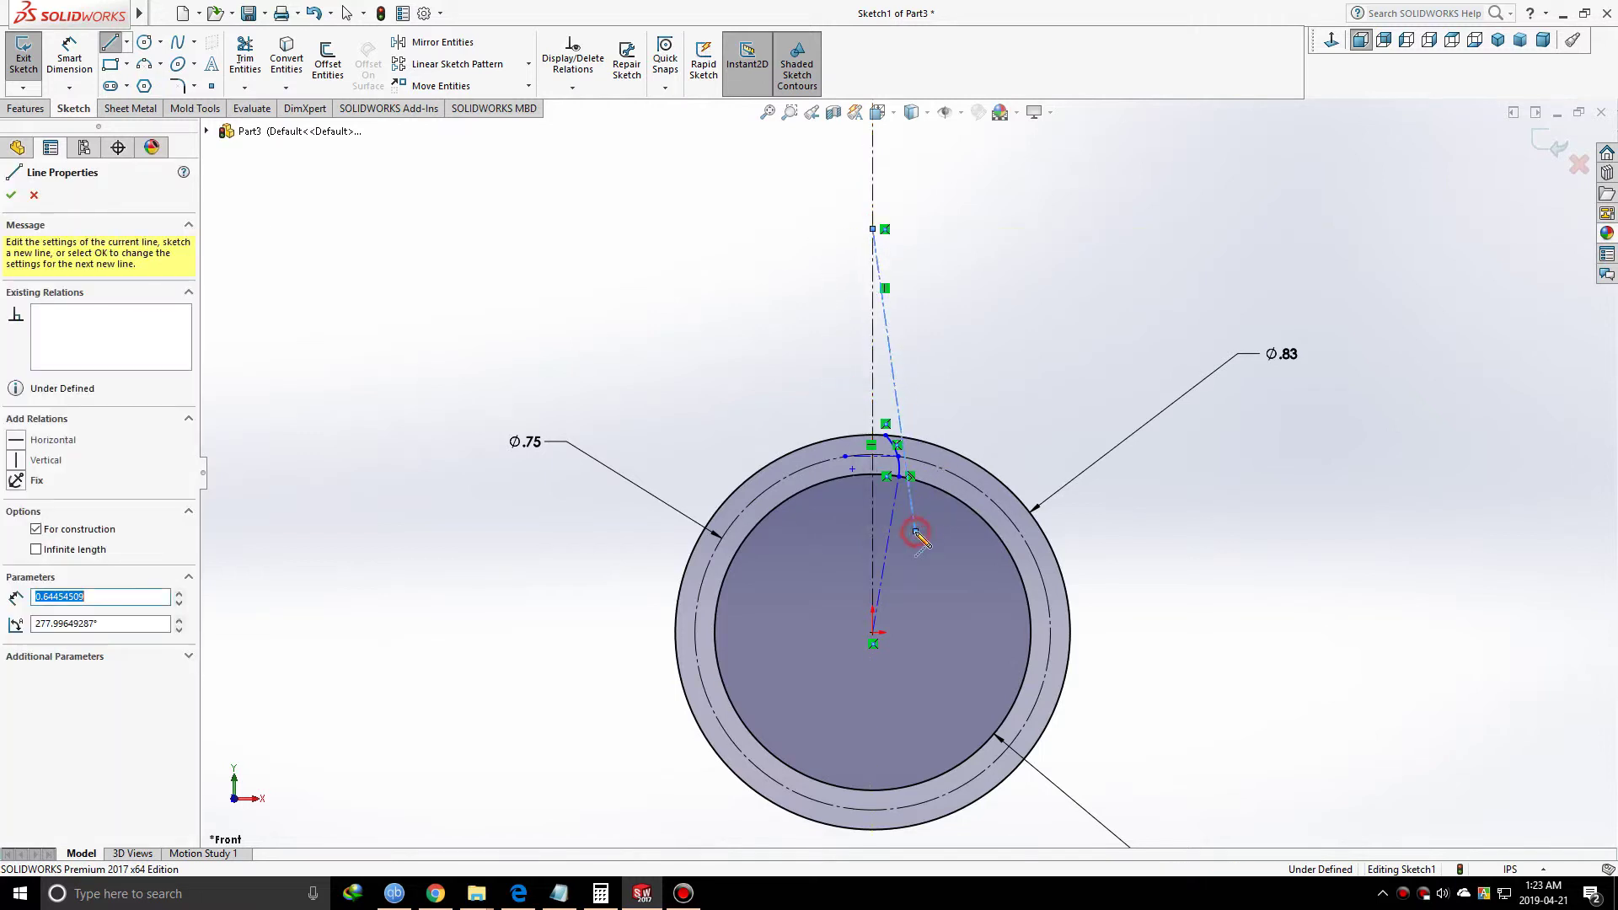
{"action": "key", "text": "Escape"}
{"action": "scroll", "coordinate": [916, 441], "scroll_direction": "down", "scroll_amount": 8}
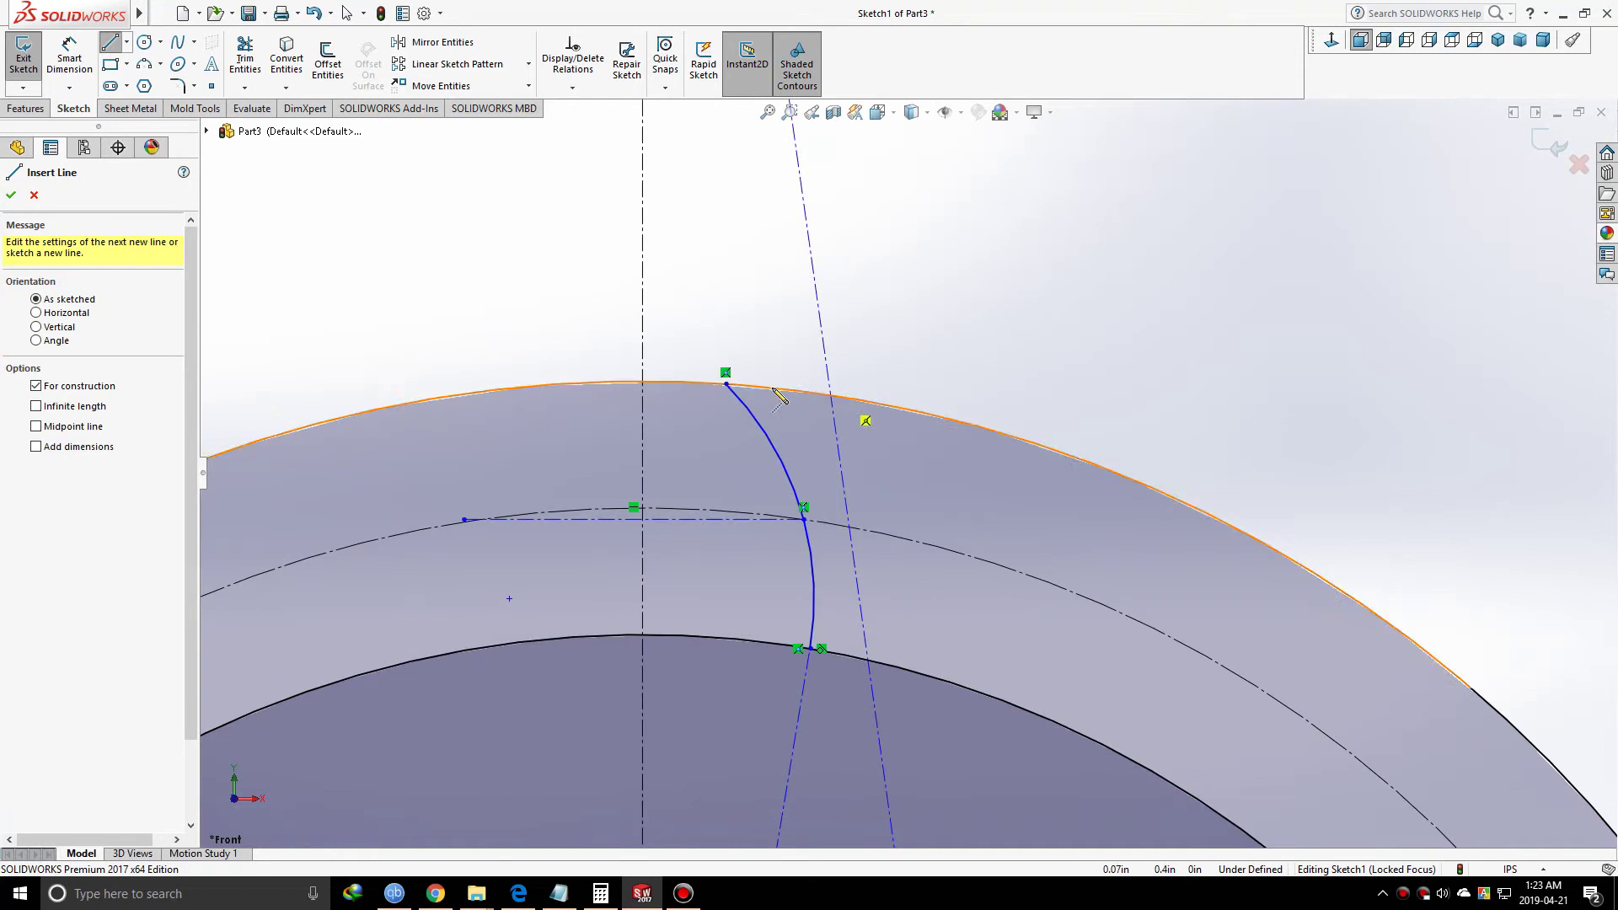
{"action": "left_click", "coordinate": [13, 195]}
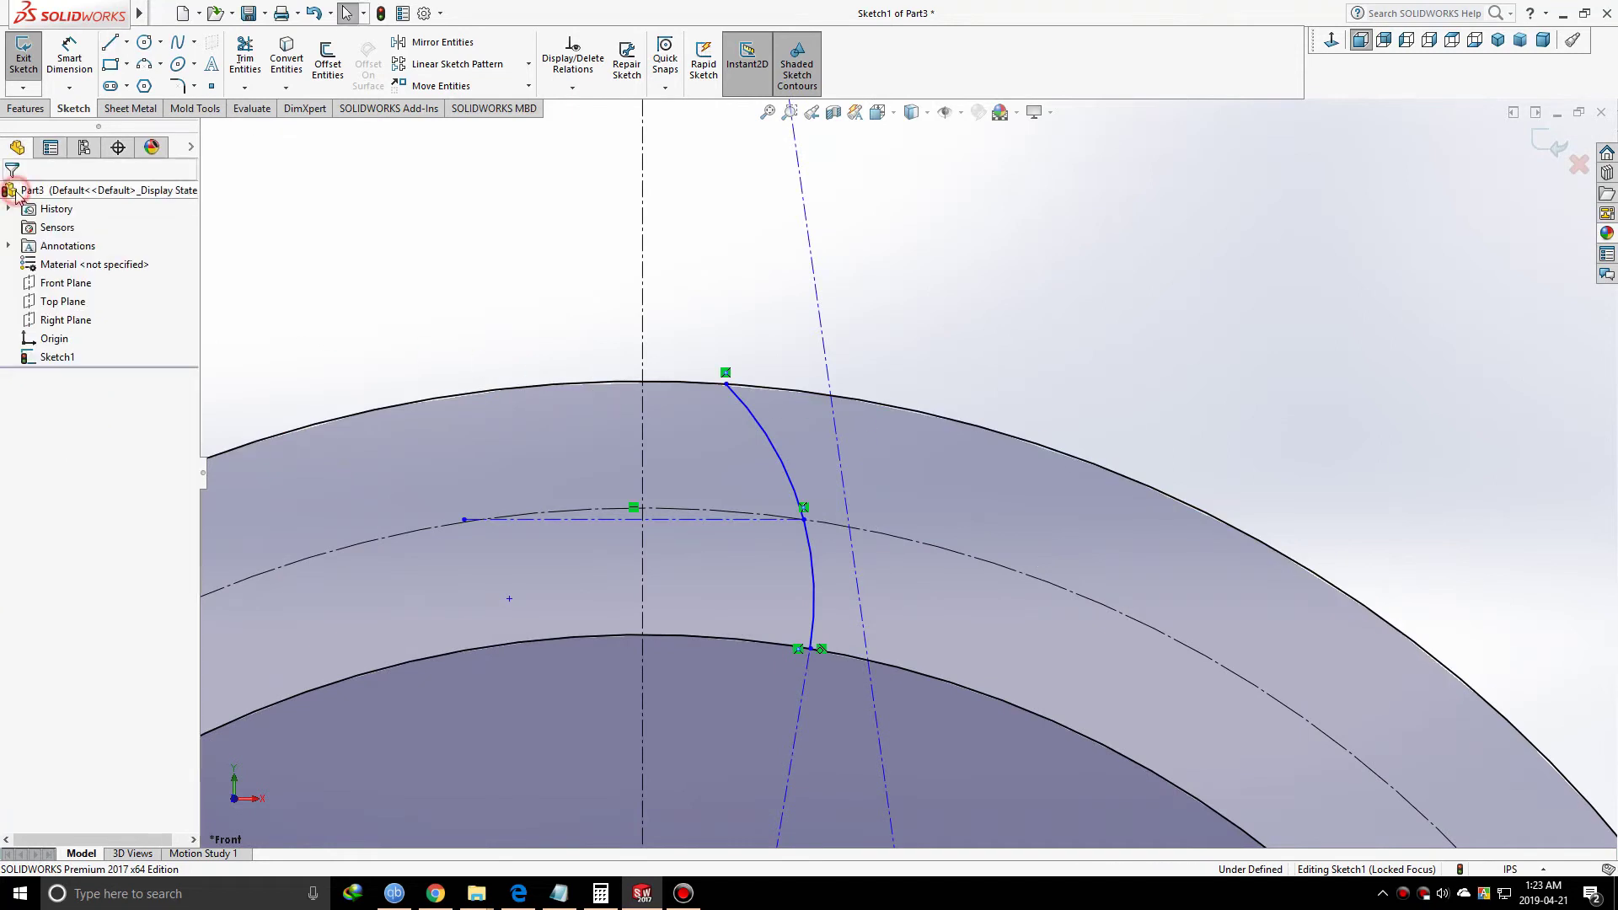
- Add a tangent relation between the tooth arc and the slanted centerline that starts above the outside circle
{"action": "left_click", "coordinate": [812, 555]}
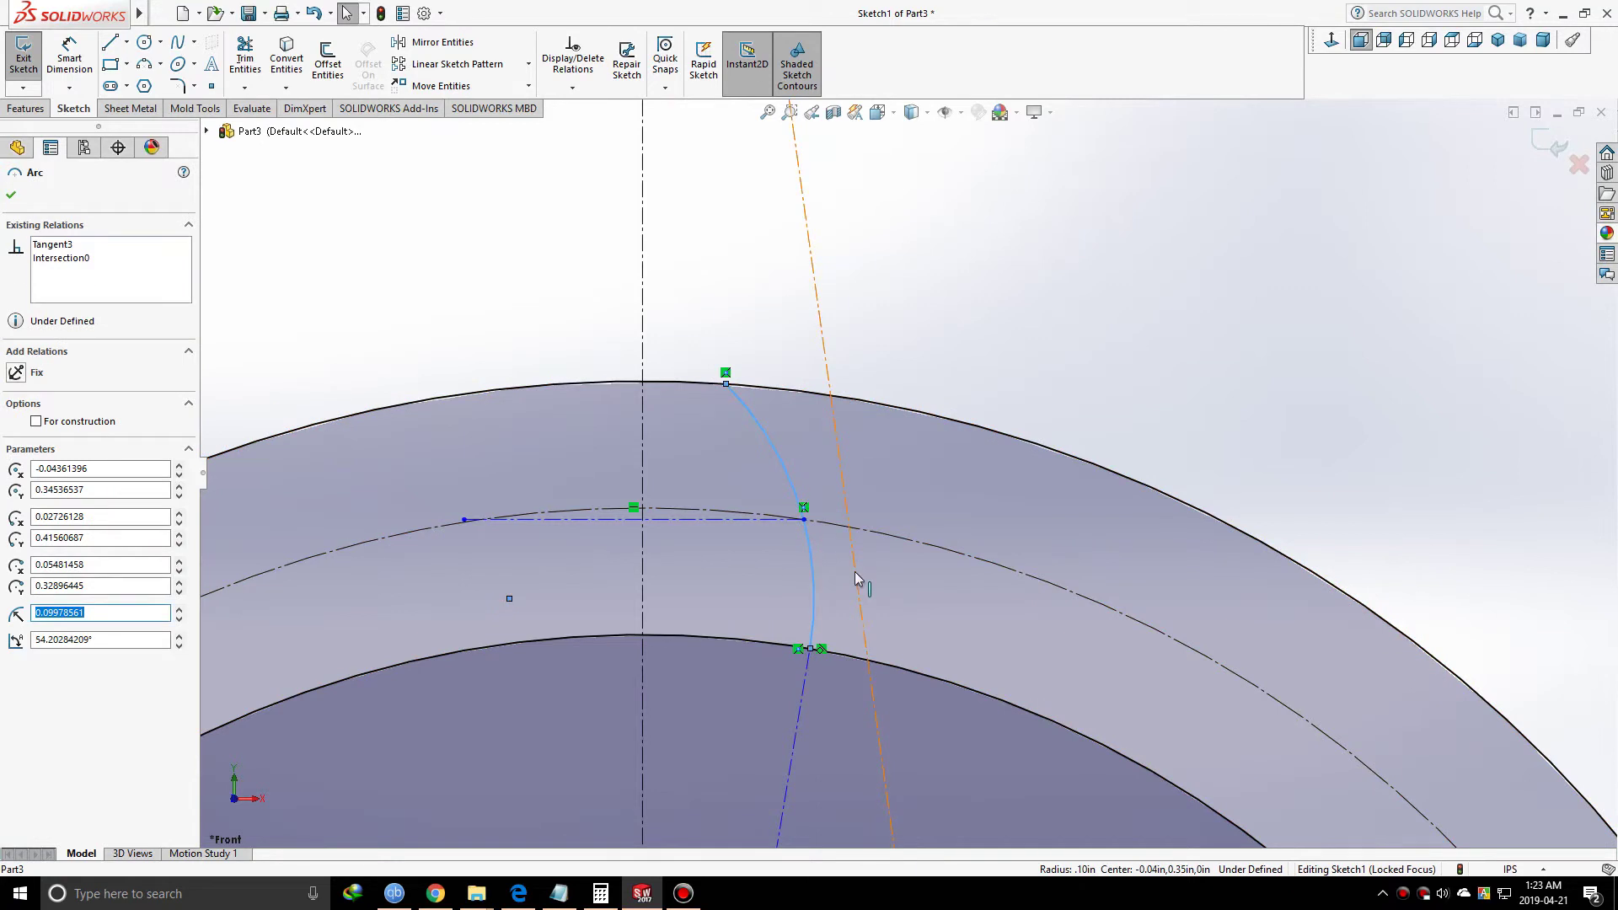
{"action": "left_click", "coordinate": [855, 572], "text": "ctrl"}
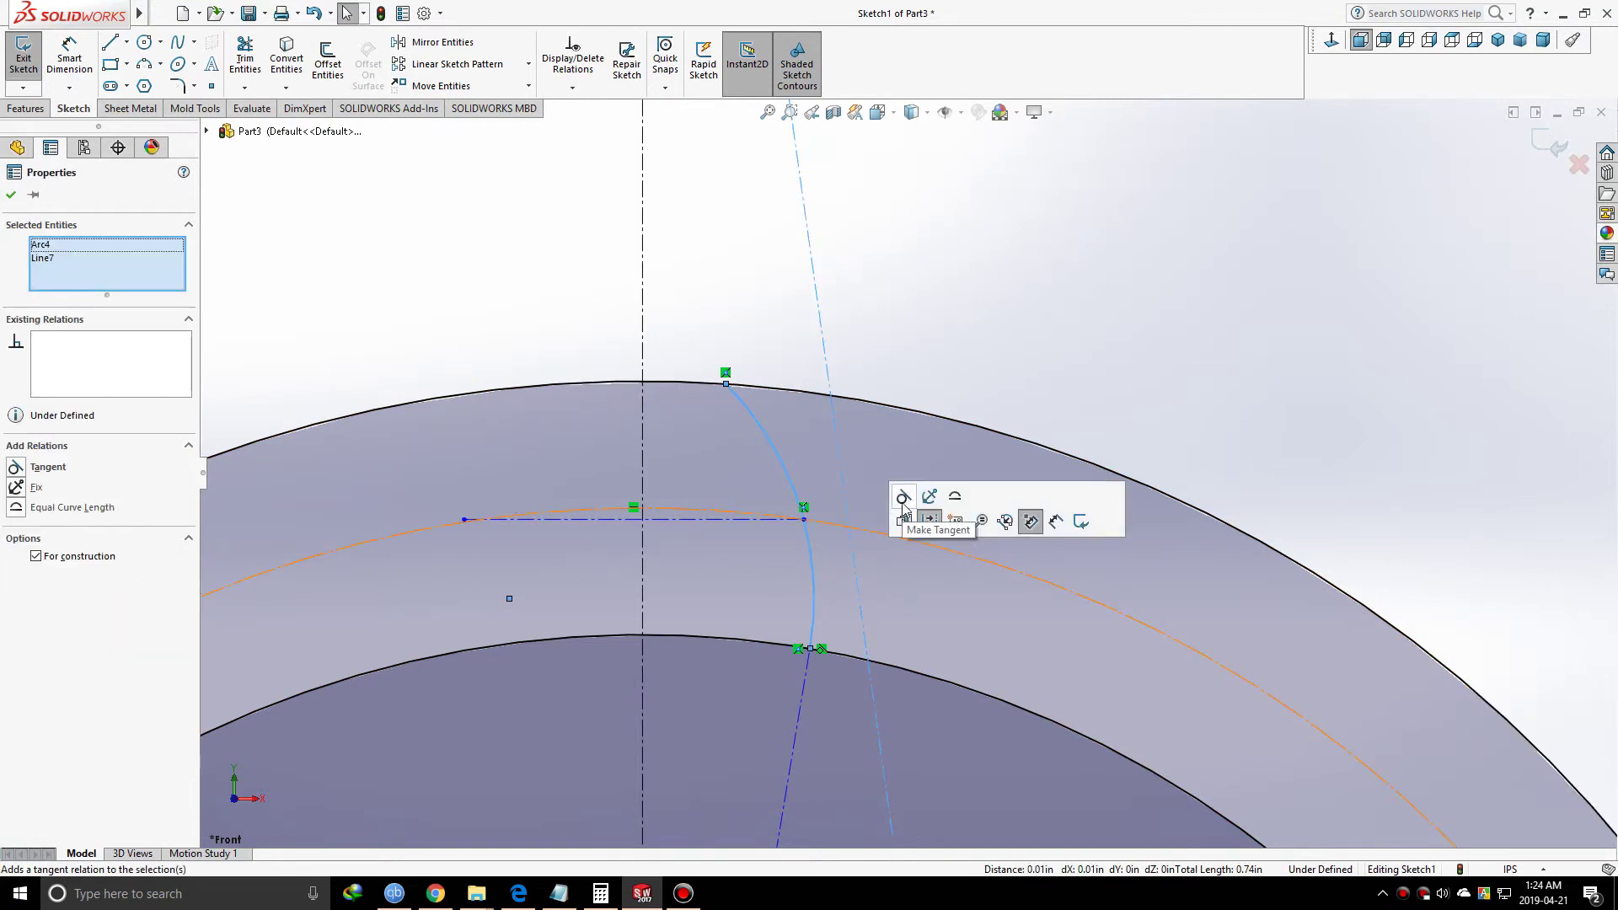
{"action": "left_click", "coordinate": [903, 497]}
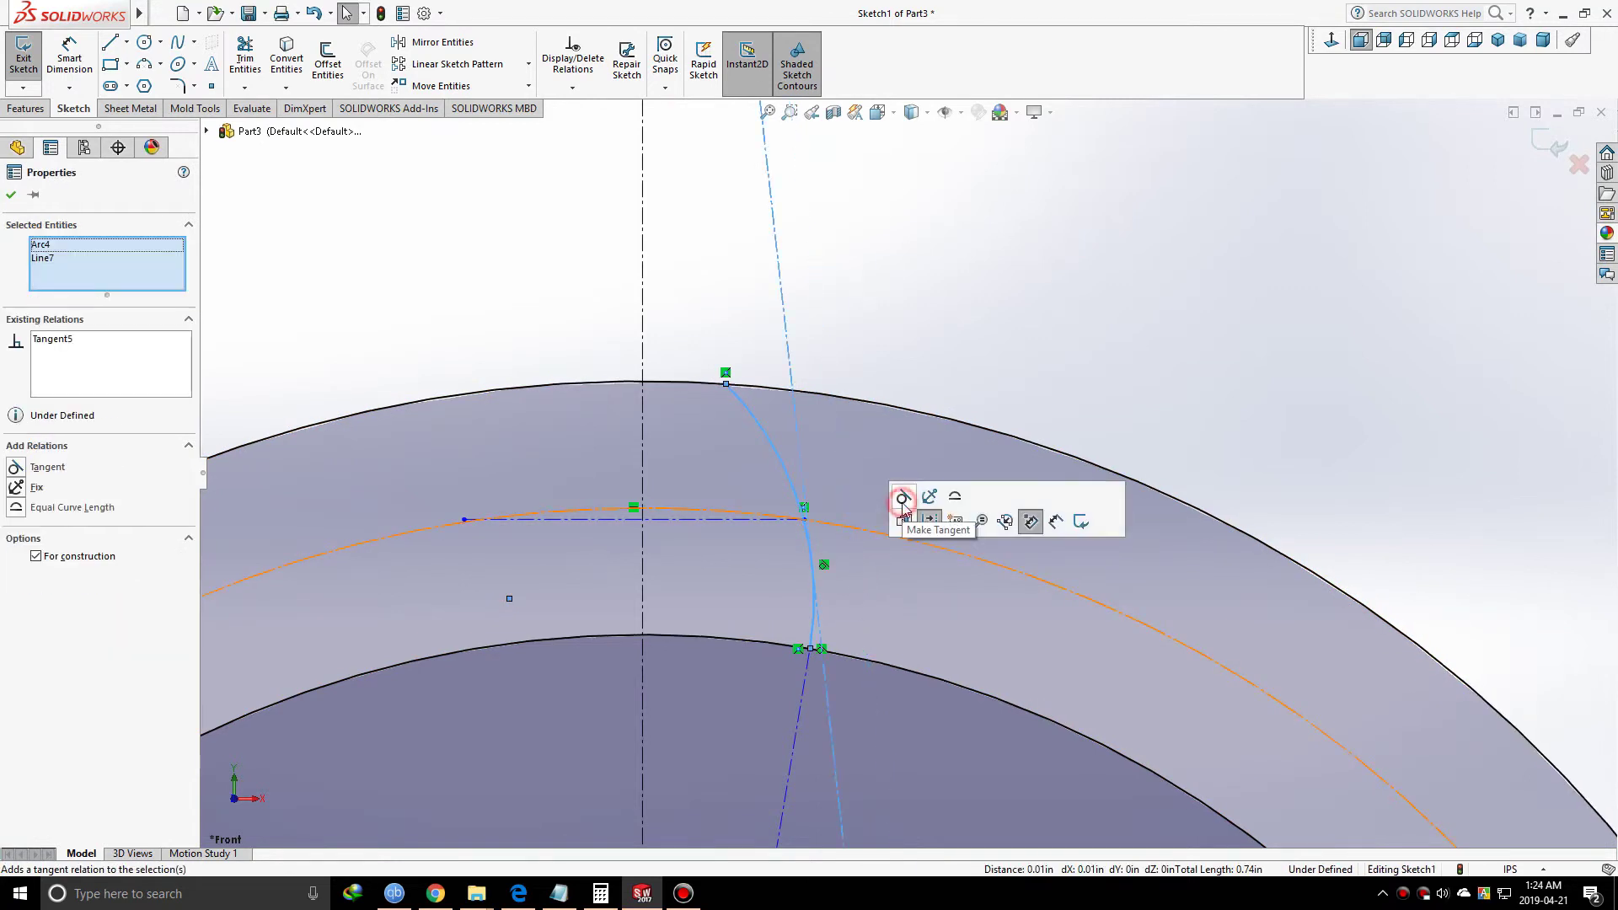
{"action": "left_click", "coordinate": [1019, 295]}
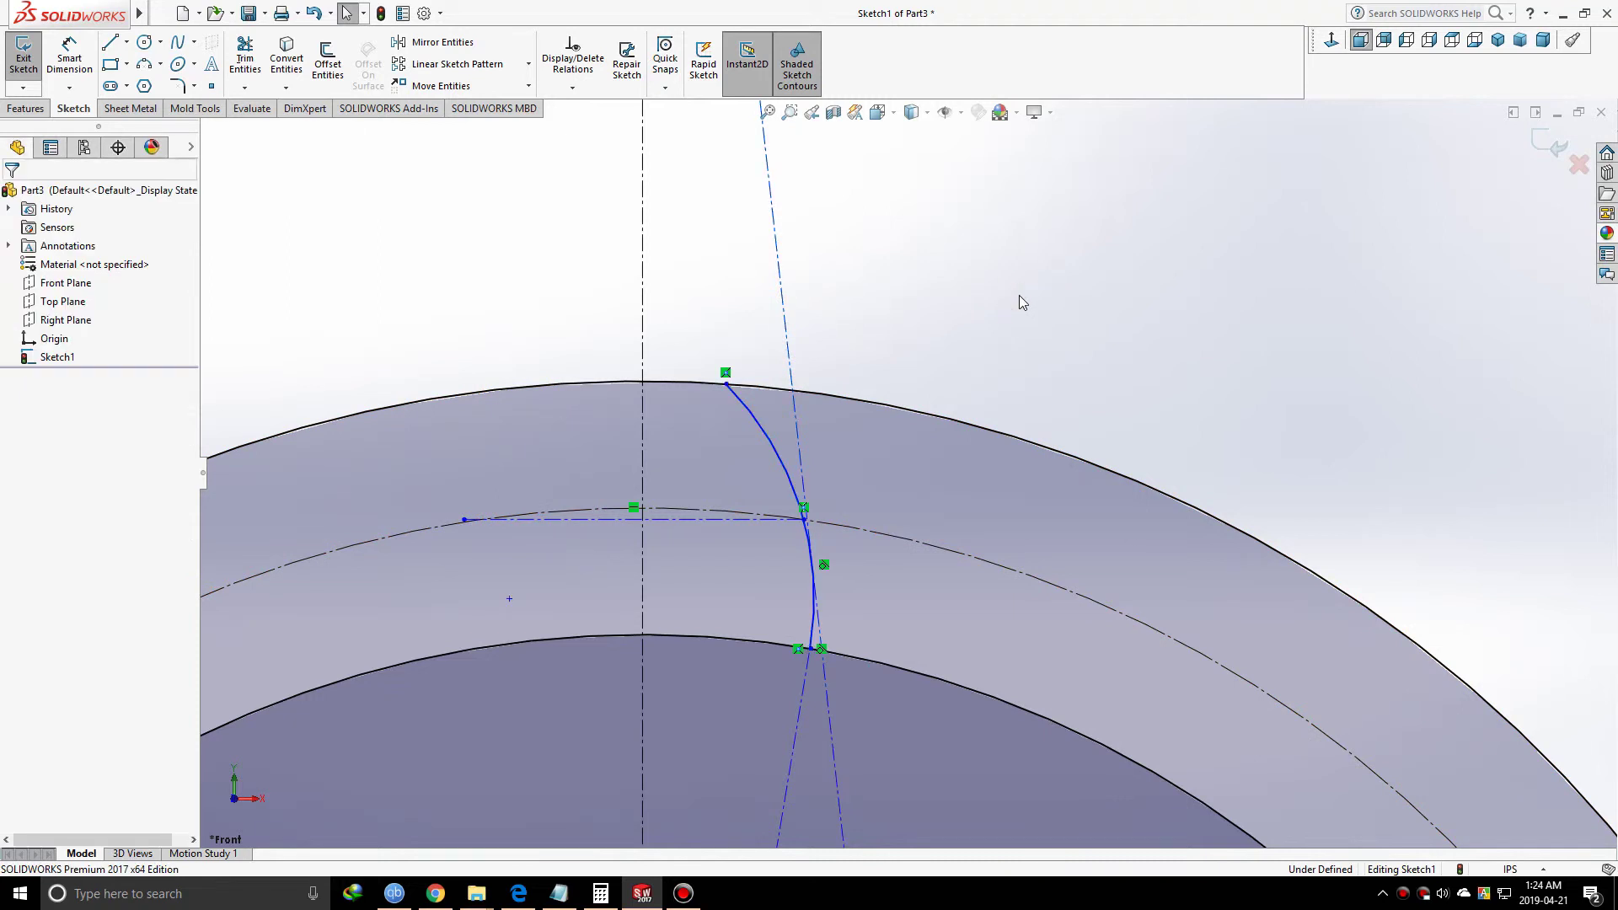
- Make the horizontal centerline's right endpoint on the pitch circle coincident with the upper slanted centerline
{"action": "scroll", "coordinate": [874, 596], "scroll_direction": "down", "scroll_amount": 4}
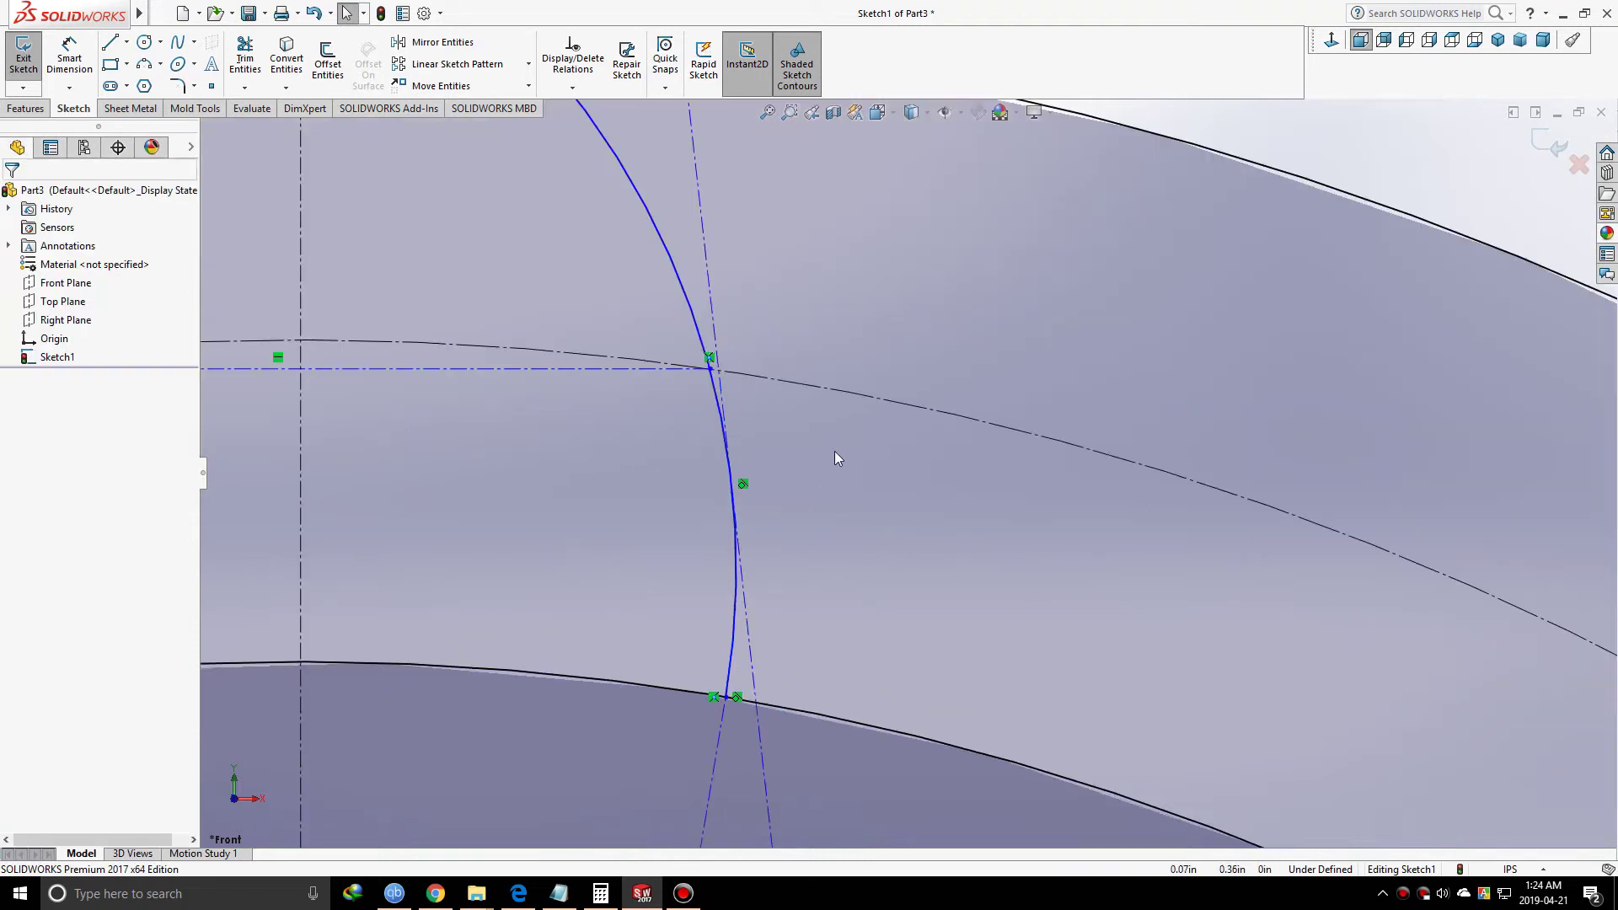
{"action": "scroll", "coordinate": [834, 452], "scroll_direction": "up", "scroll_amount": 2}
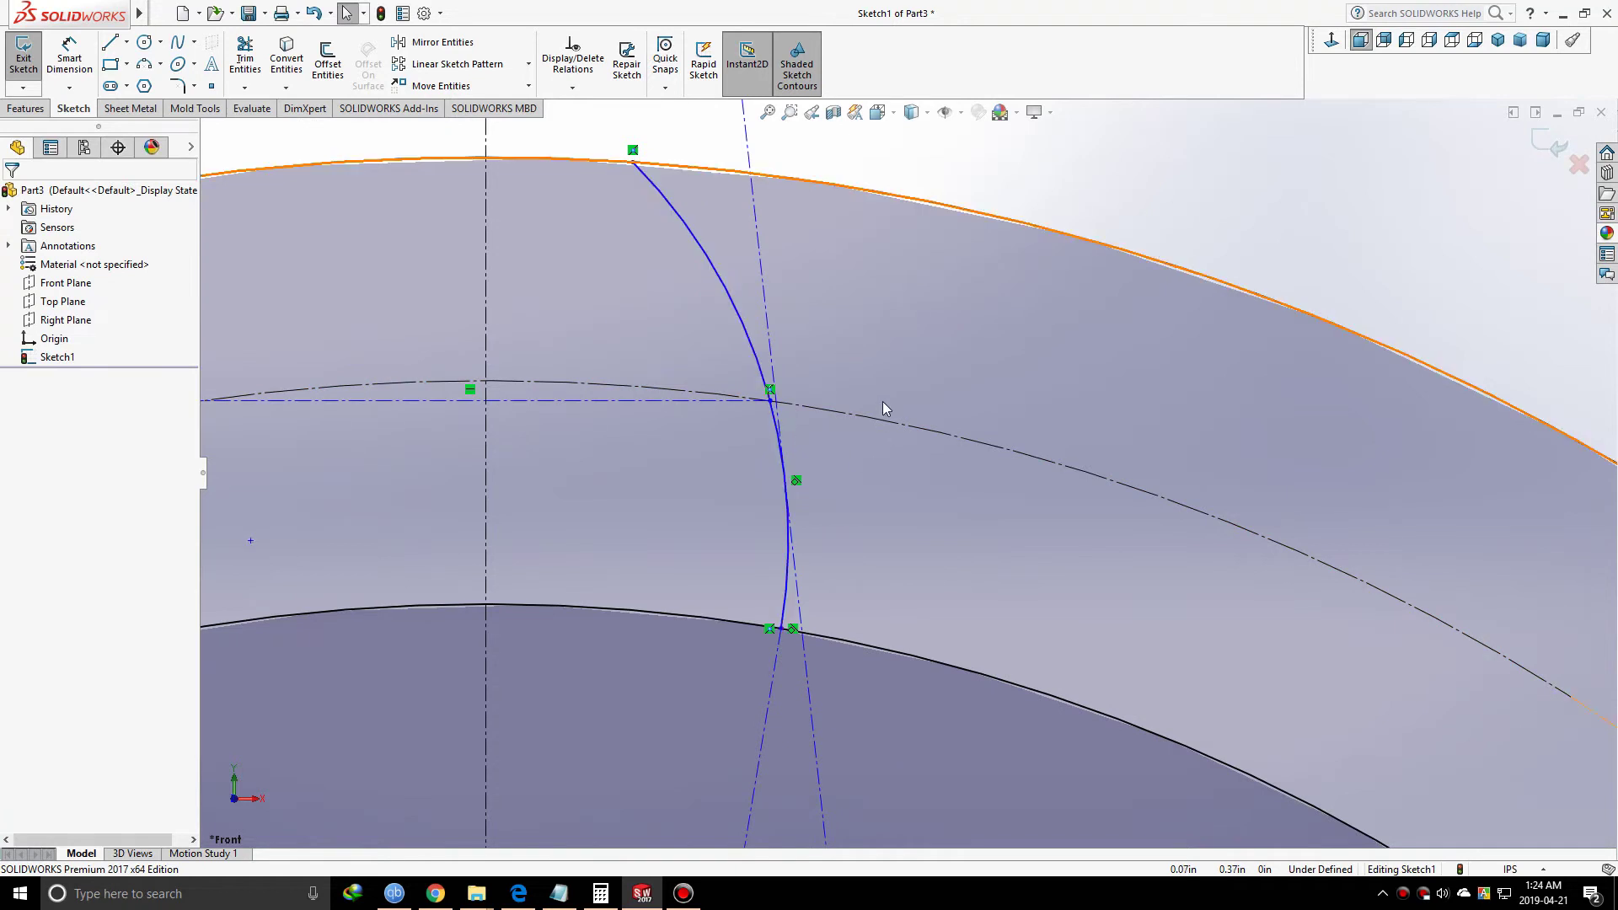
{"action": "left_click", "coordinate": [769, 402]}
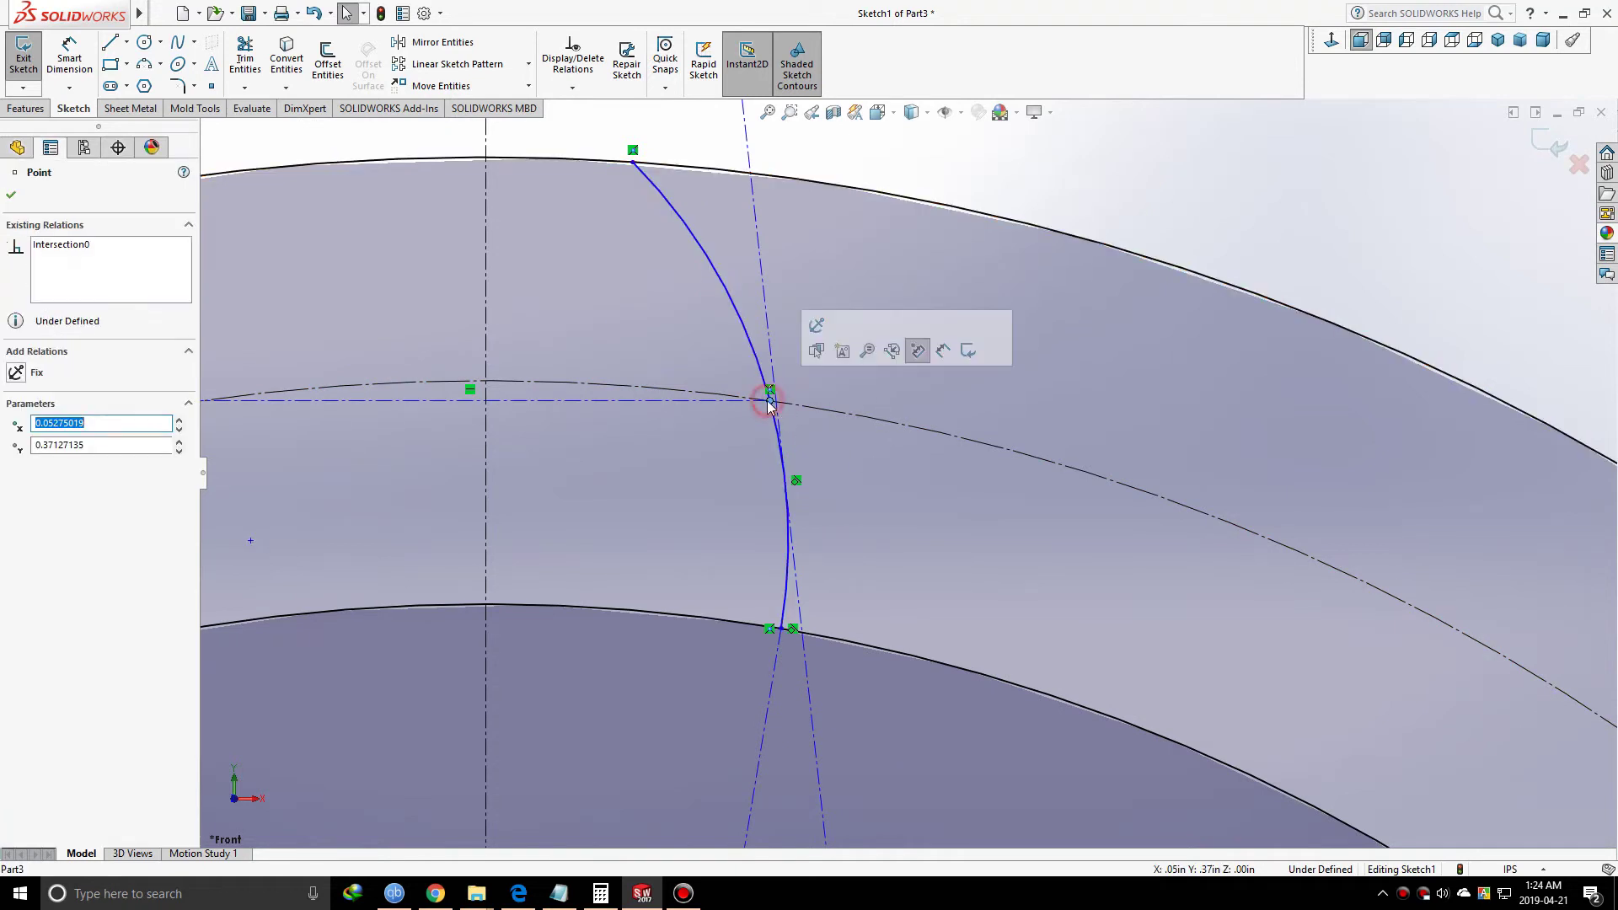
{"action": "left_click", "coordinate": [774, 353], "text": "ctrl"}
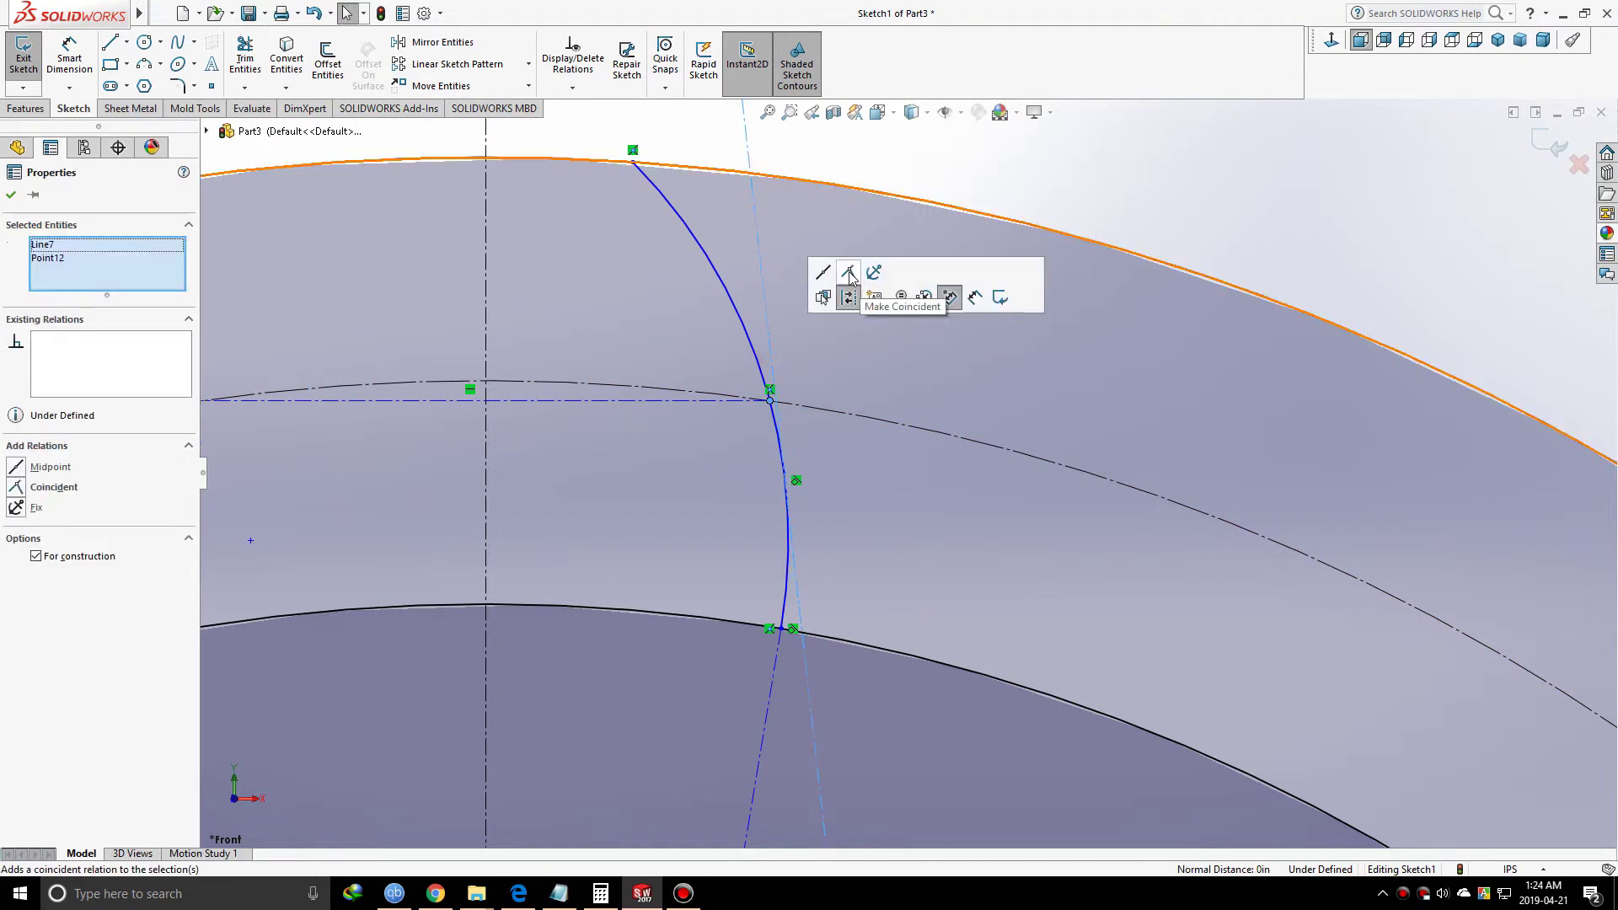
{"action": "left_click", "coordinate": [849, 278]}
{"action": "scroll", "coordinate": [910, 635], "scroll_direction": "up", "scroll_amount": 5}
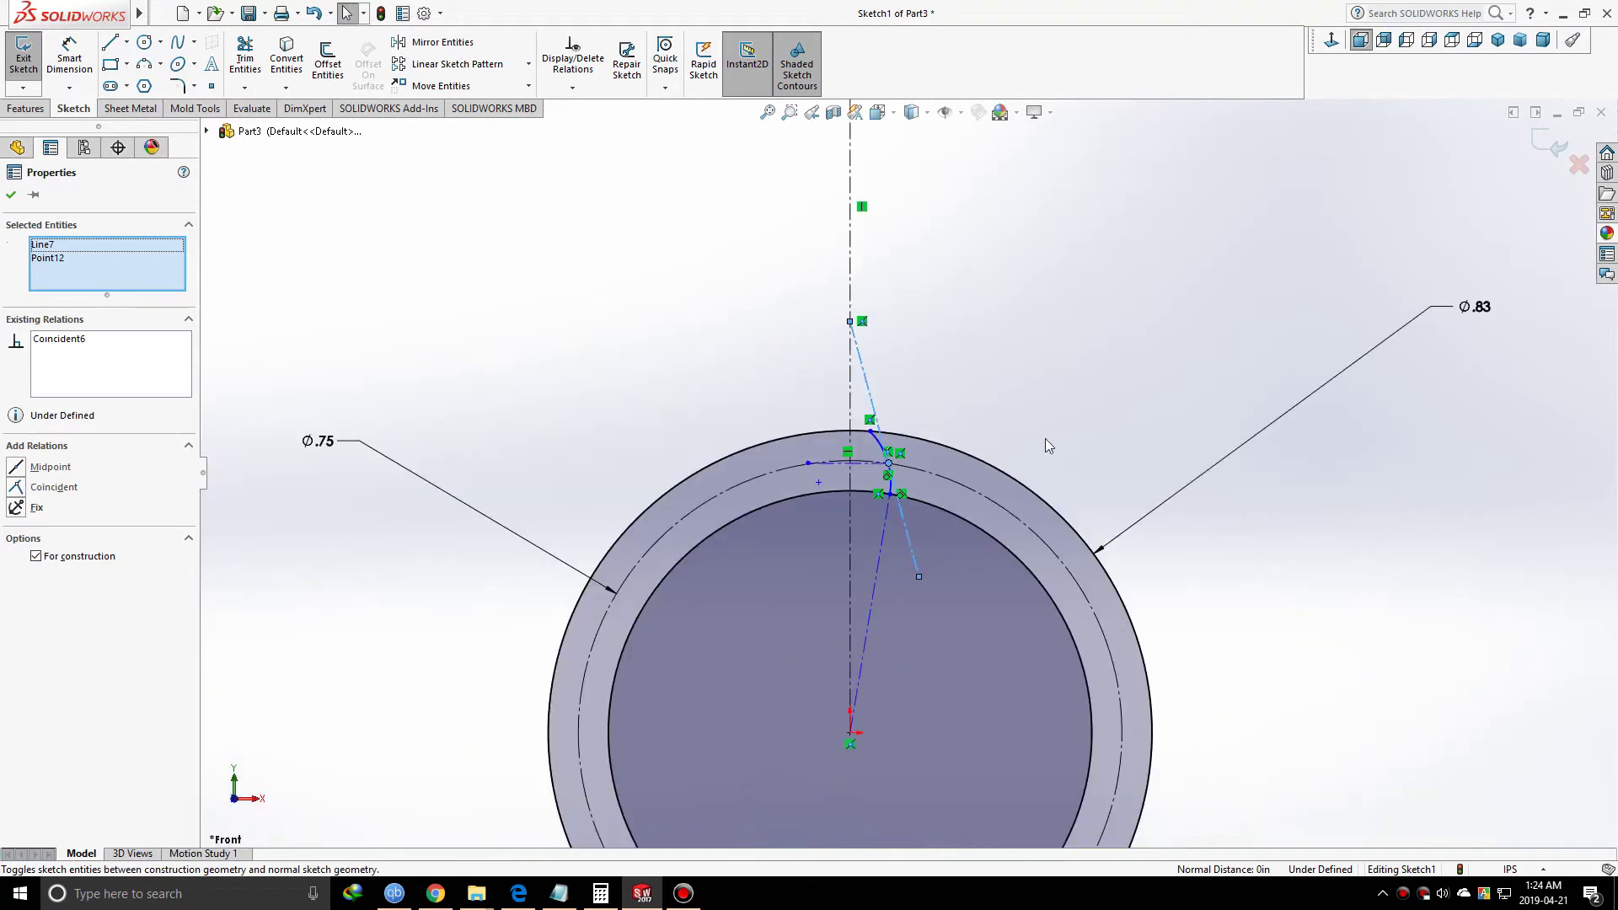
{"action": "left_click", "coordinate": [1049, 383]}
- Dimension the angle between the vertical centerline and the upper slanted centerline as 14.5 degrees
{"action": "scroll", "coordinate": [961, 362], "scroll_direction": "down", "scroll_amount": 3}
{"action": "key", "text": "d"}
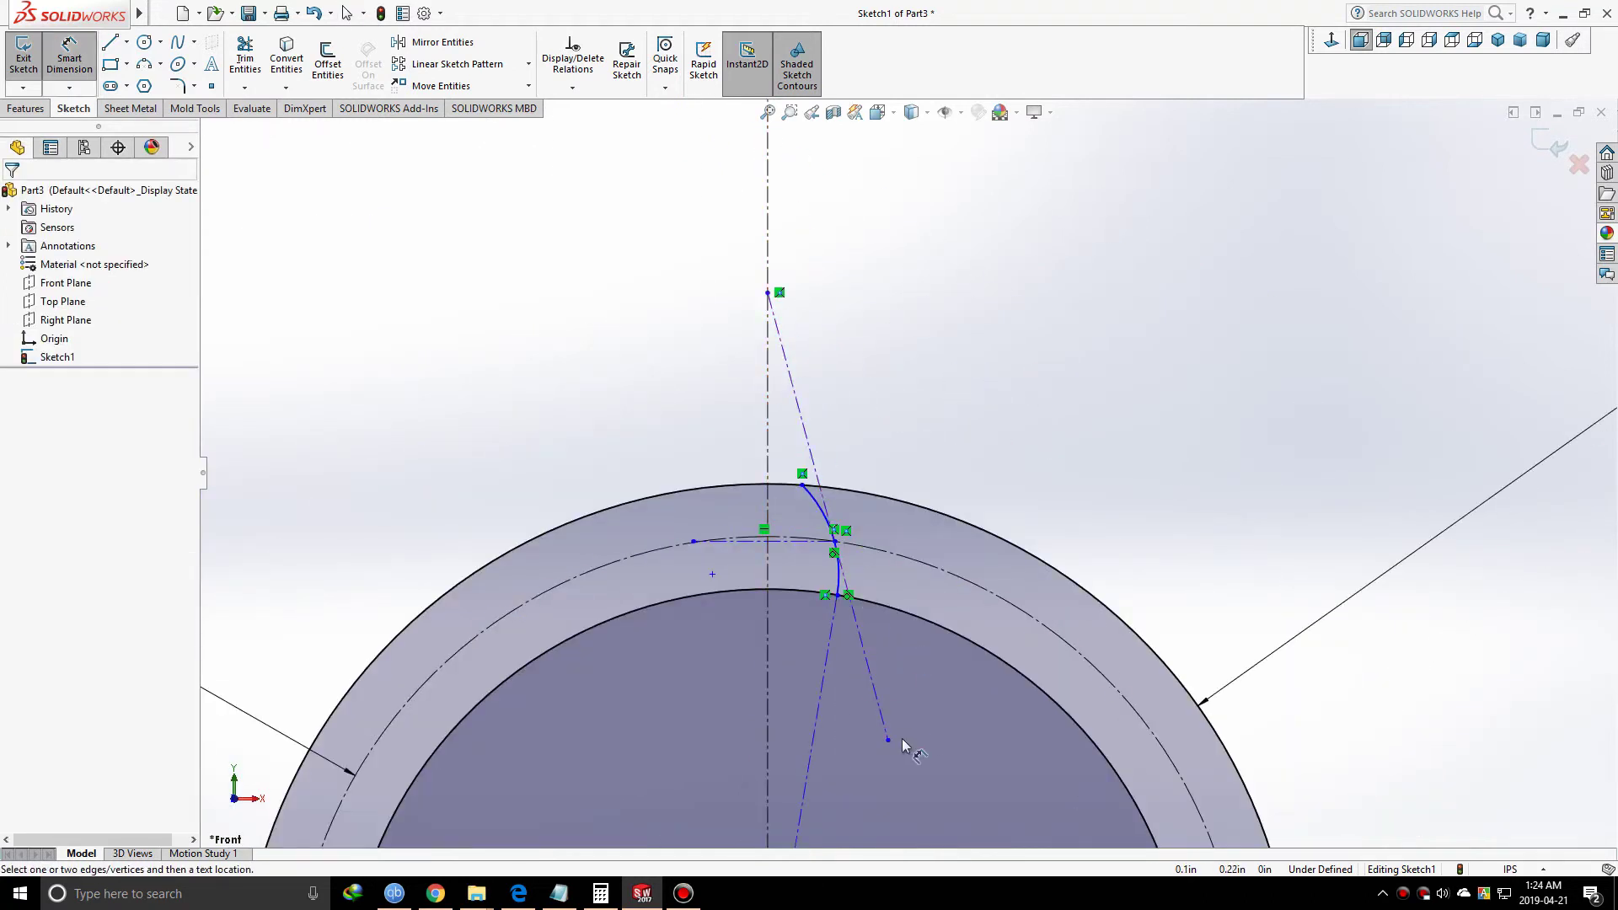
{"action": "scroll", "coordinate": [798, 346], "scroll_direction": "down", "scroll_amount": 3}
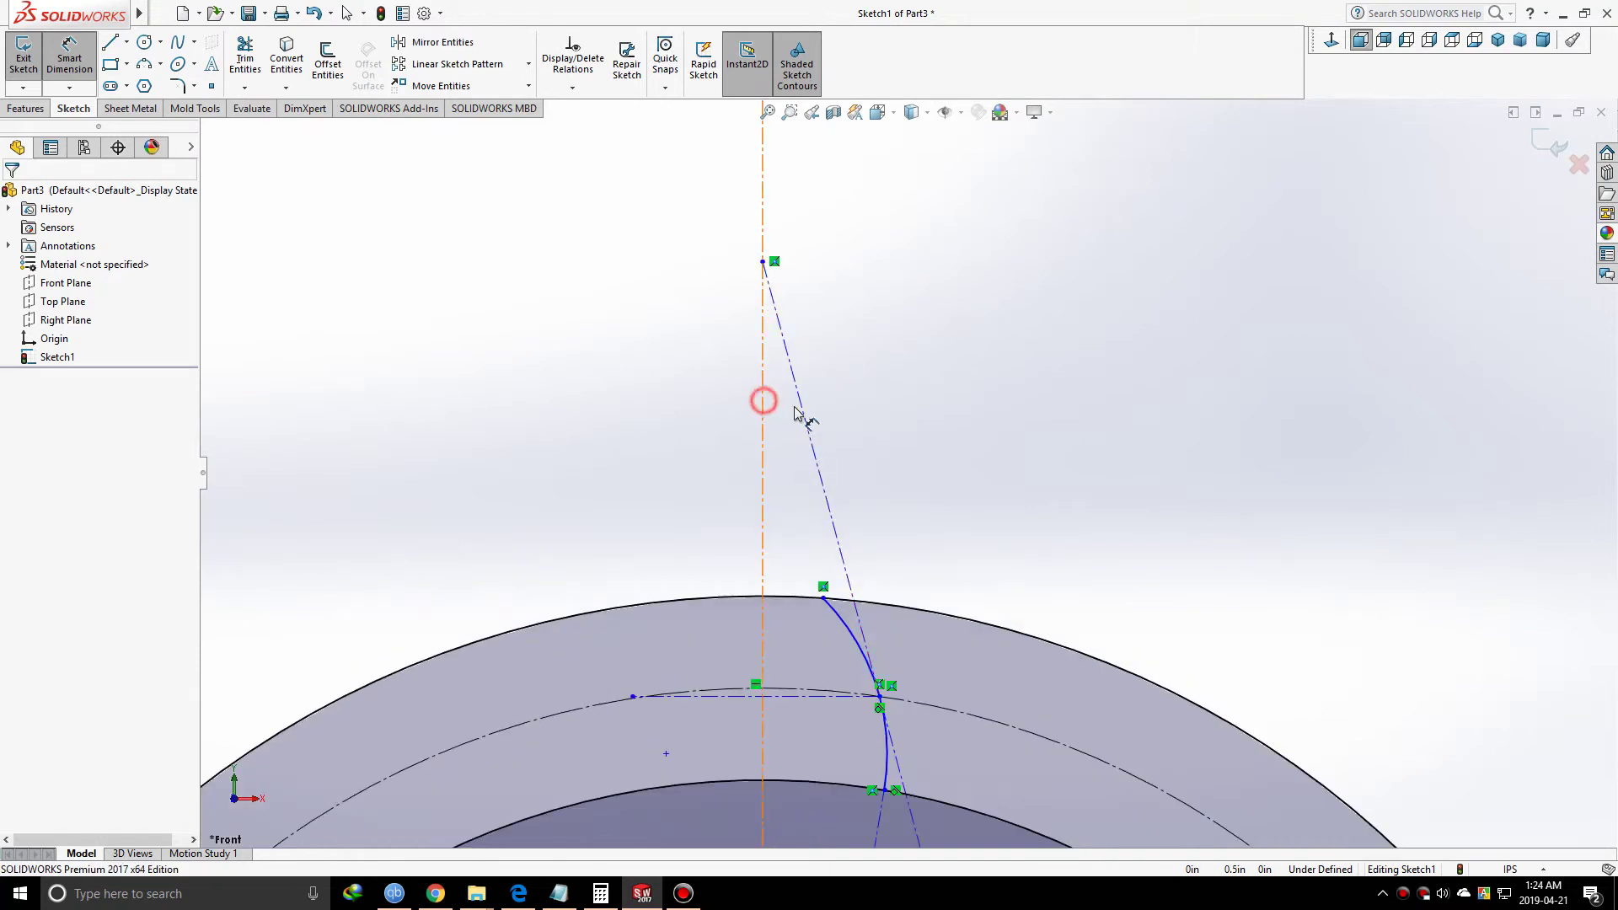
{"action": "left_click", "coordinate": [764, 397]}
{"action": "left_click", "coordinate": [805, 411]}
{"action": "left_click", "coordinate": [802, 457]}
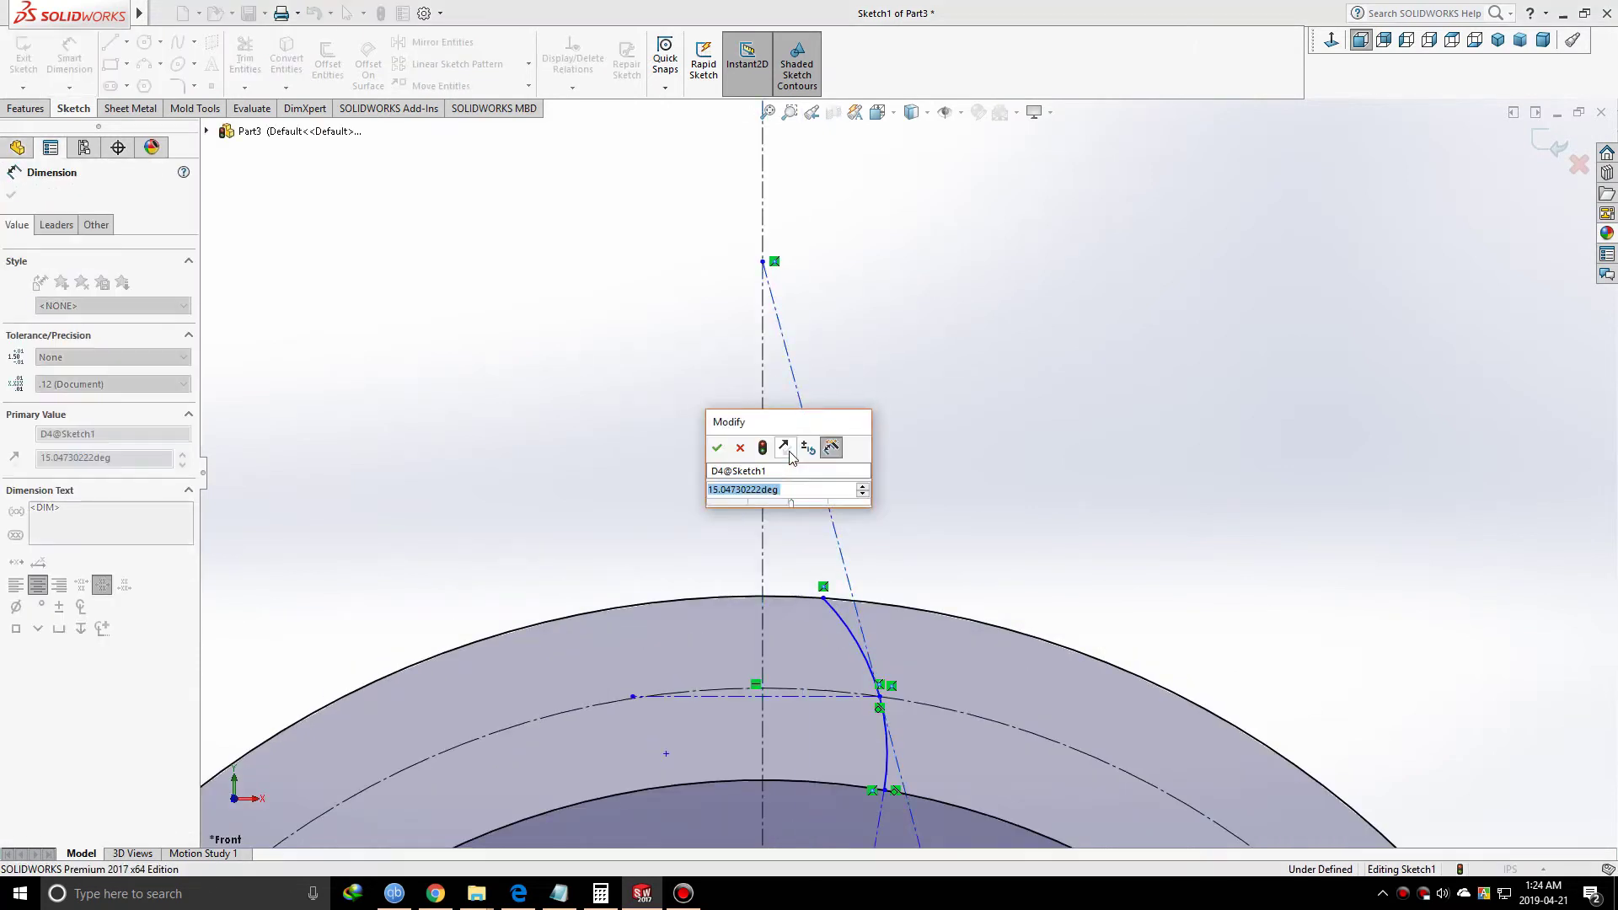
{"action": "type", "text": "14.5"}
{"action": "key", "text": "Return"}
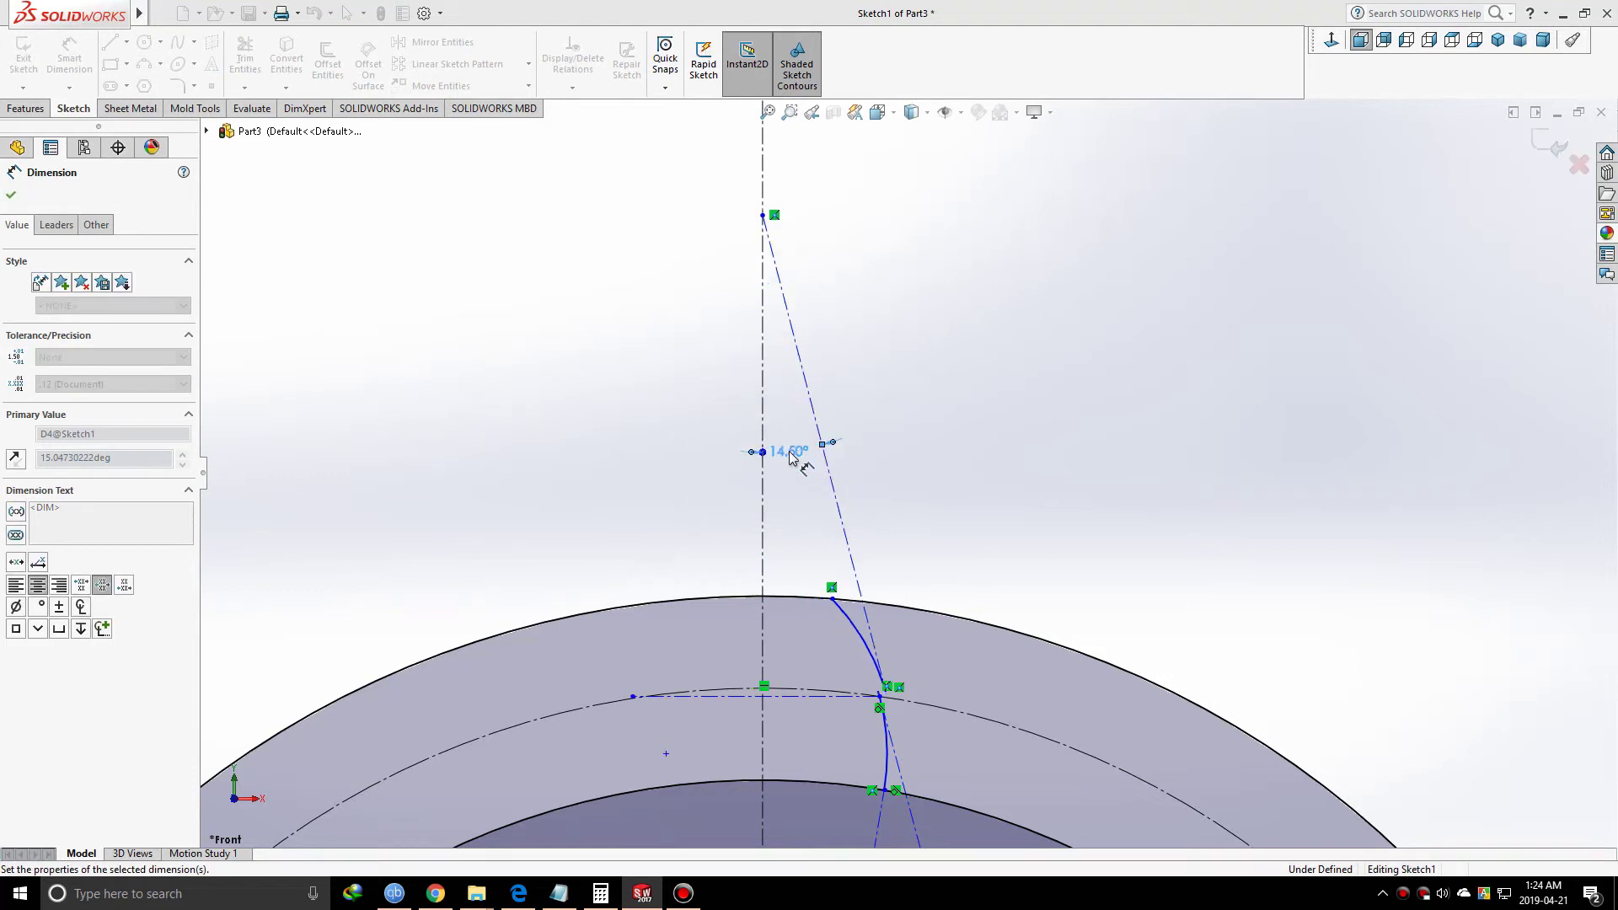
{"action": "scroll", "coordinate": [877, 659], "scroll_direction": "up", "scroll_amount": 3}
{"action": "scroll", "coordinate": [877, 657], "scroll_direction": "up", "scroll_amount": 4}
{"action": "scroll", "coordinate": [908, 577], "scroll_direction": "down", "scroll_amount": 3}
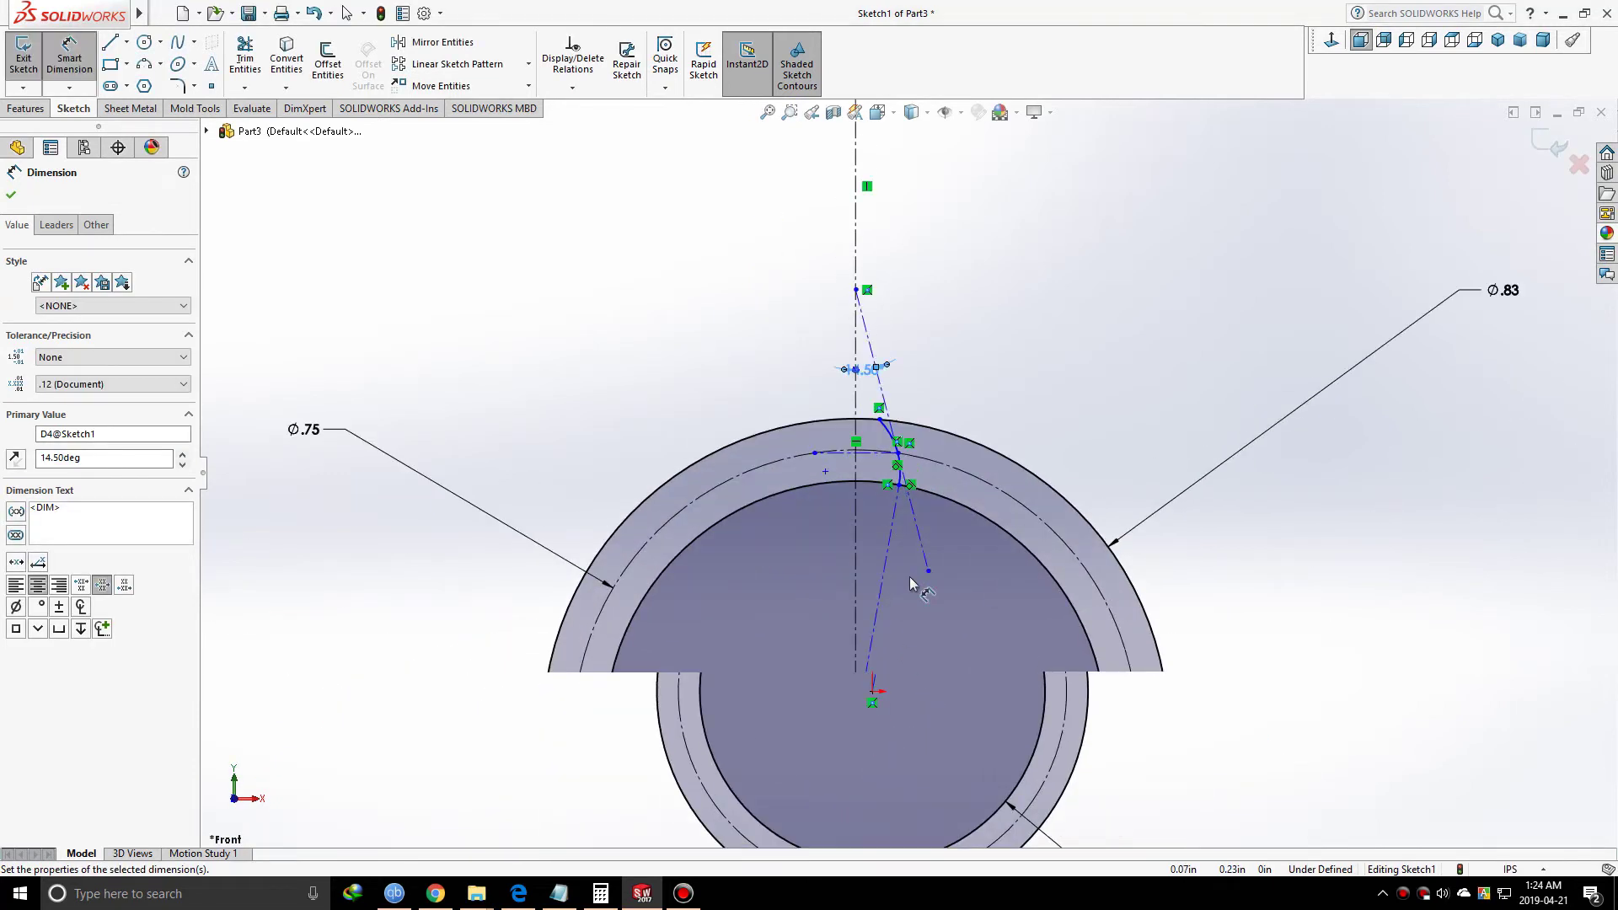
- Dimension the angle between the vertical centerline and the slanted centerline from the origin as 90/18 degrees, checking the tooth count in Measures.txt in Notepad
{"action": "scroll", "coordinate": [901, 574], "scroll_direction": "down", "scroll_amount": 2}
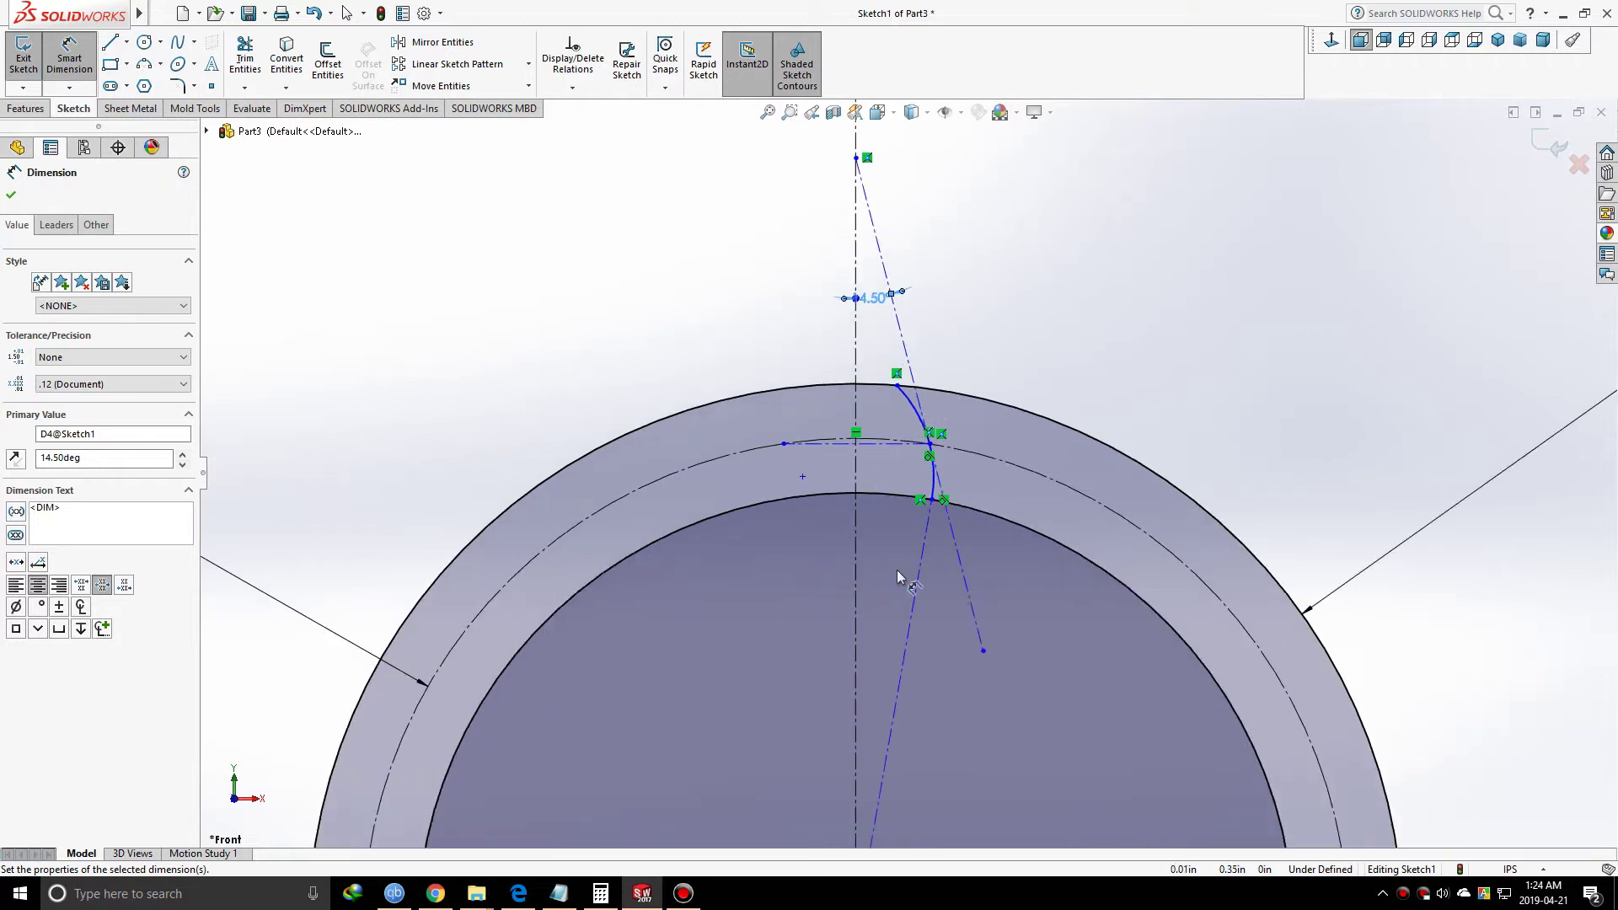
{"action": "scroll", "coordinate": [909, 673], "scroll_direction": "up", "scroll_amount": 2}
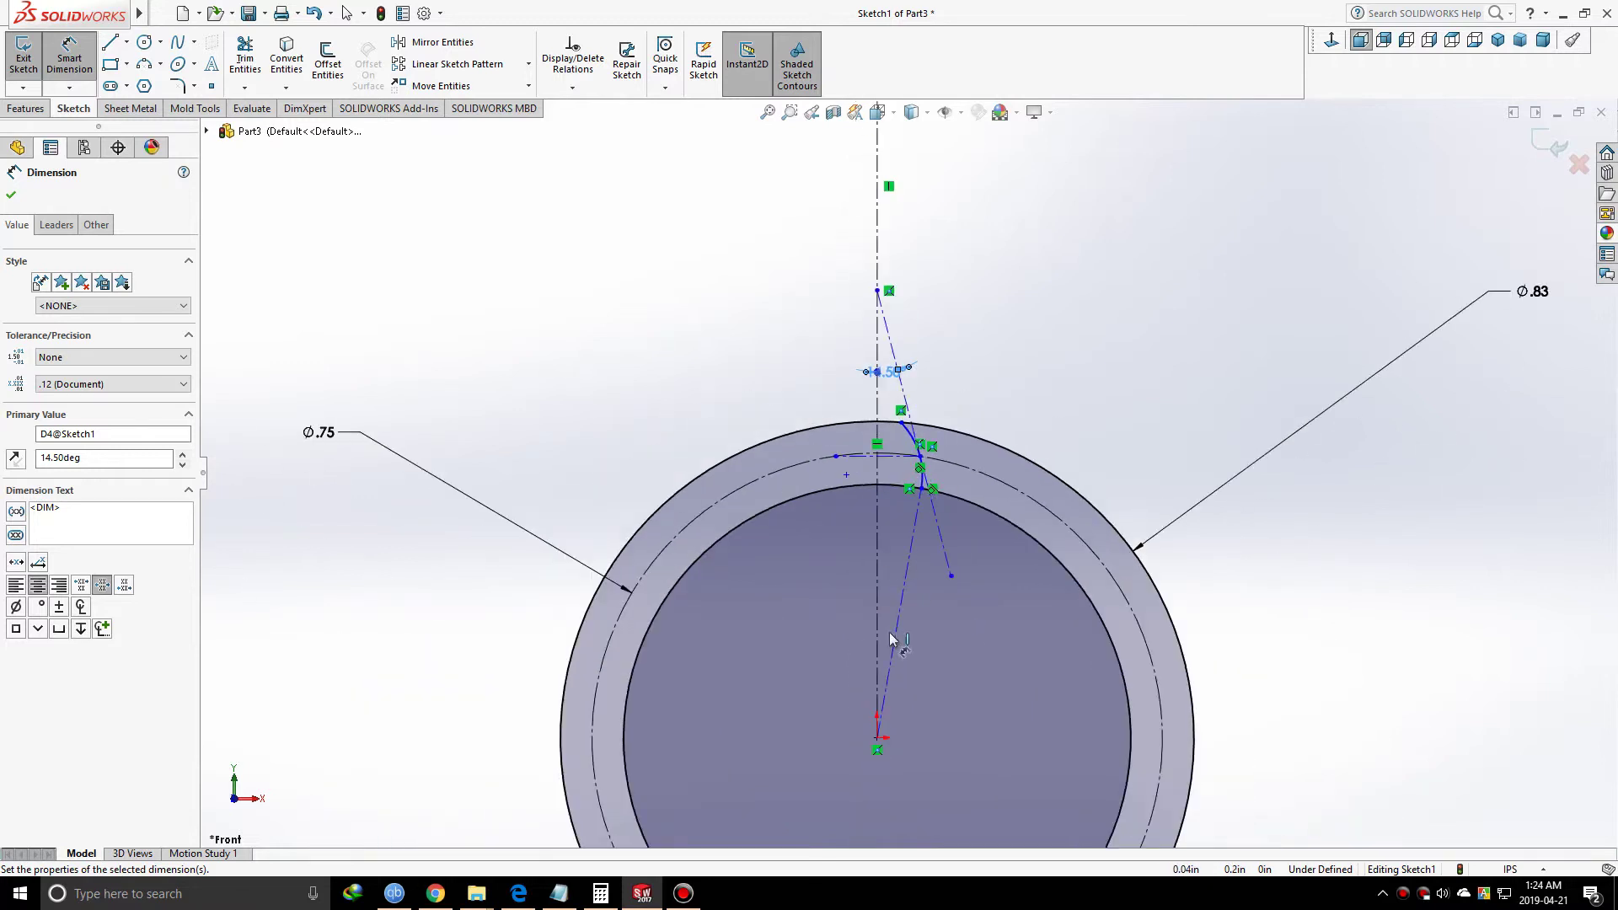
{"action": "scroll", "coordinate": [892, 548], "scroll_direction": "up", "scroll_amount": 2}
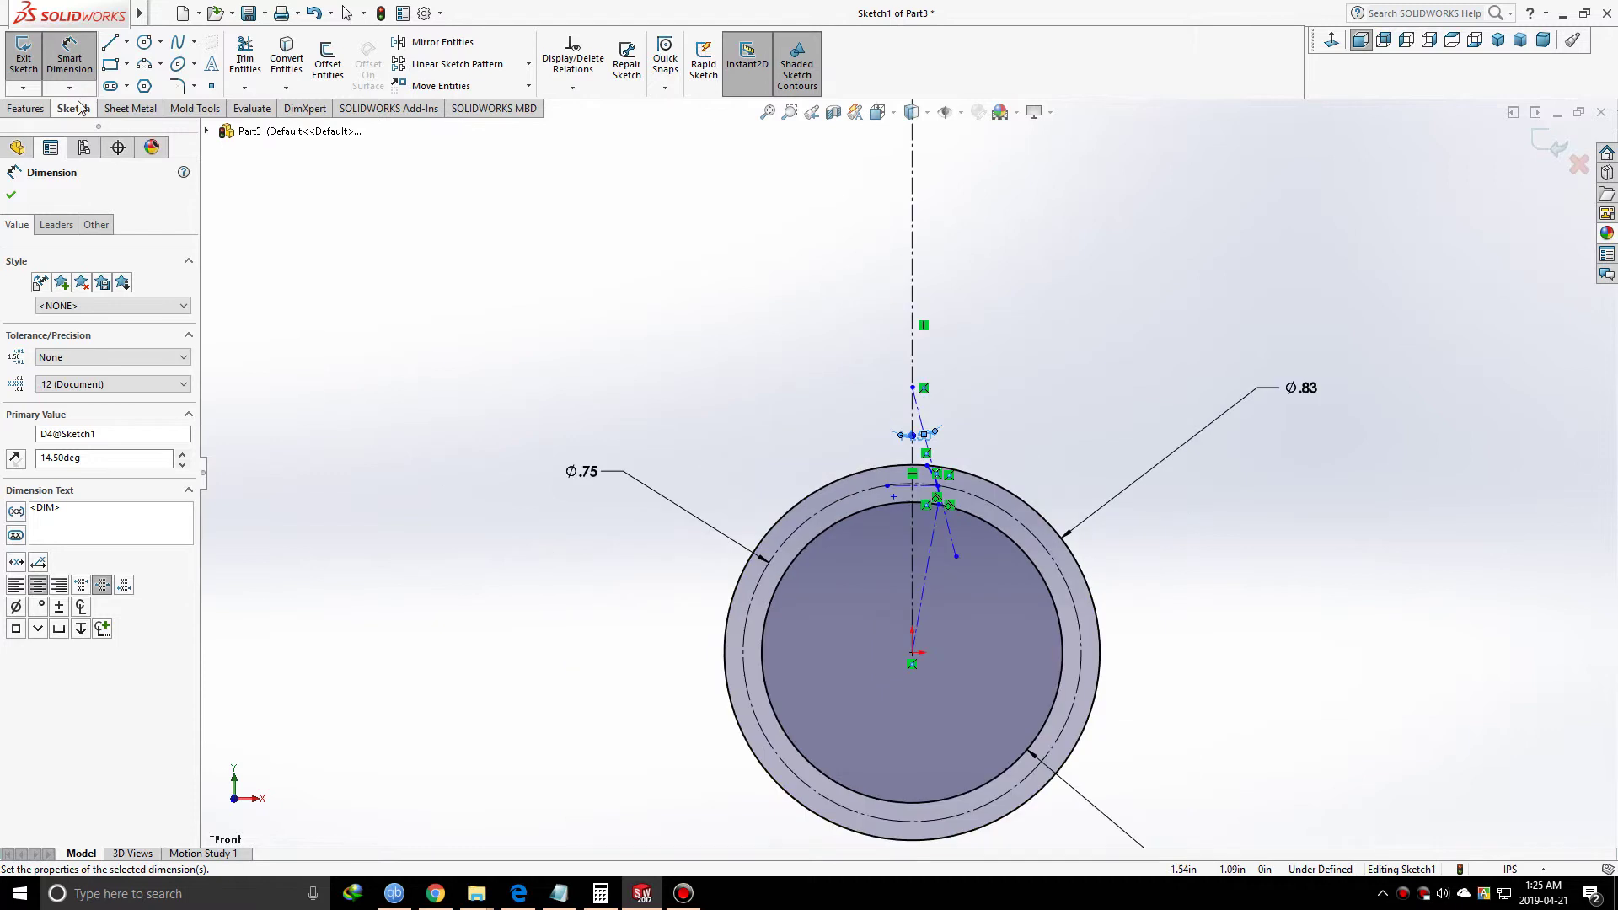
{"action": "scroll", "coordinate": [940, 540], "scroll_direction": "down", "scroll_amount": 3}
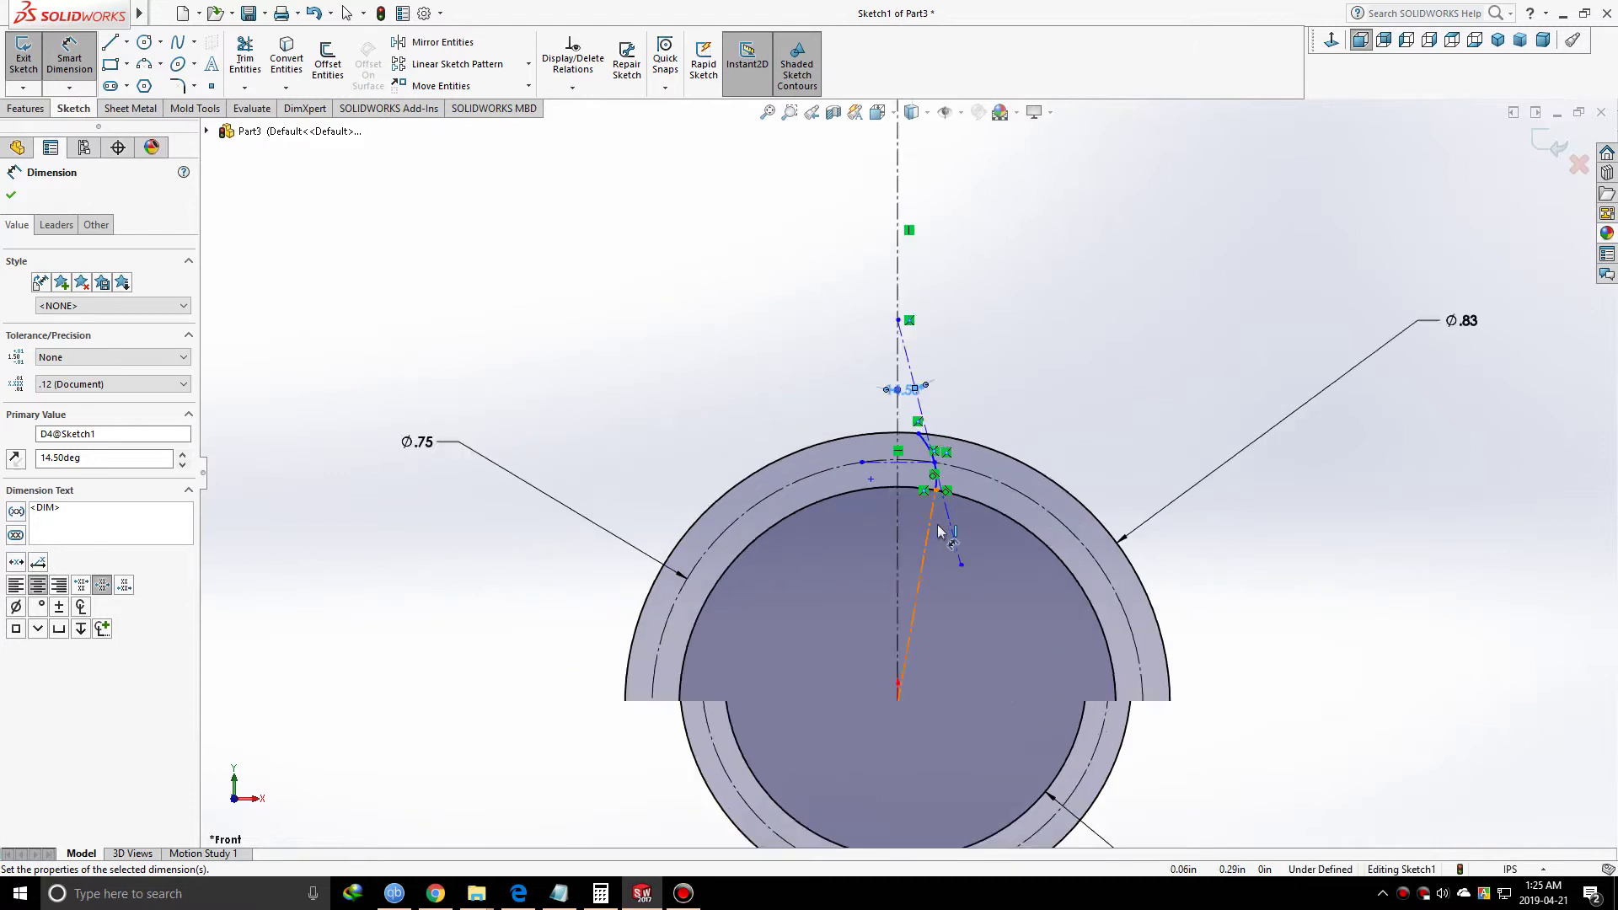
{"action": "scroll", "coordinate": [938, 543], "scroll_direction": "down", "scroll_amount": 4}
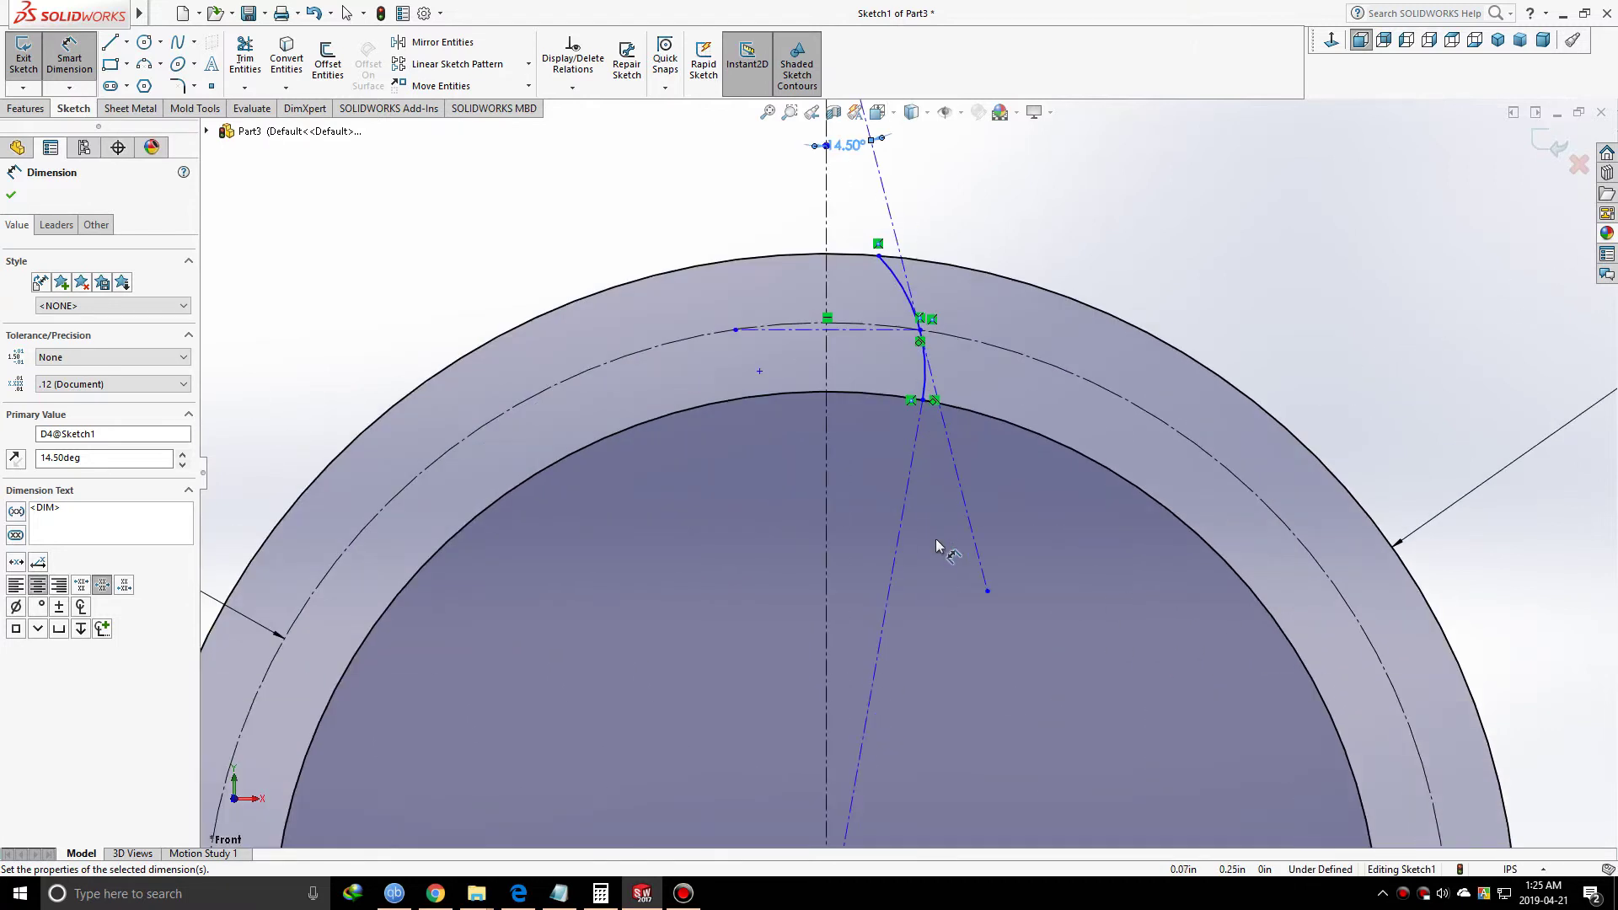
{"action": "left_click", "coordinate": [890, 542]}
{"action": "left_click", "coordinate": [897, 553]}
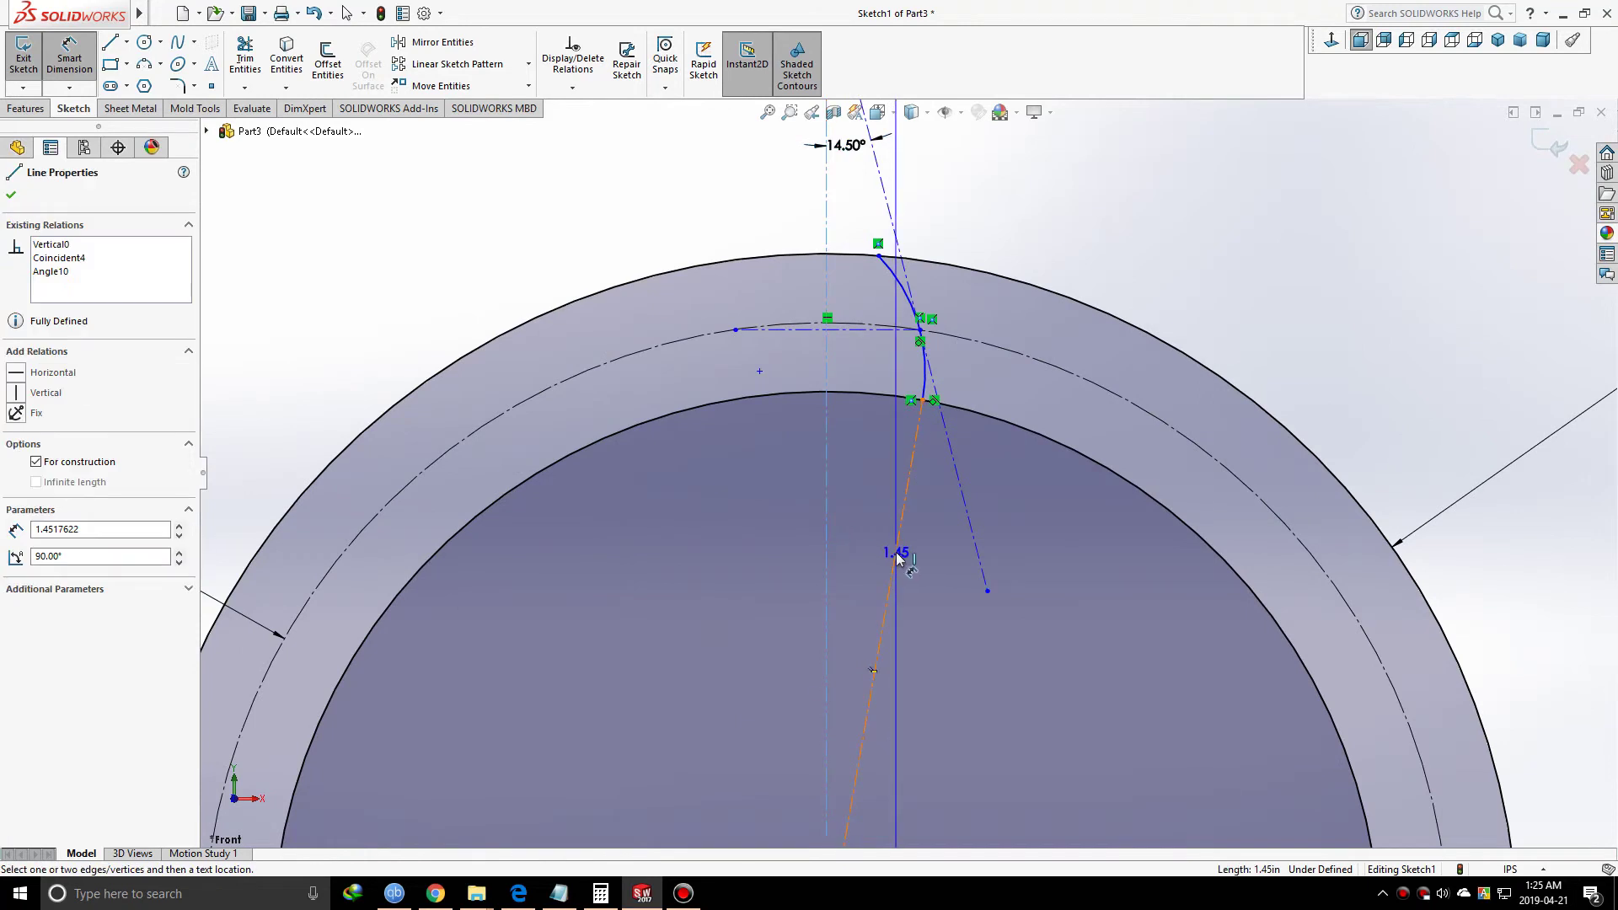
{"action": "left_click", "coordinate": [862, 570]}
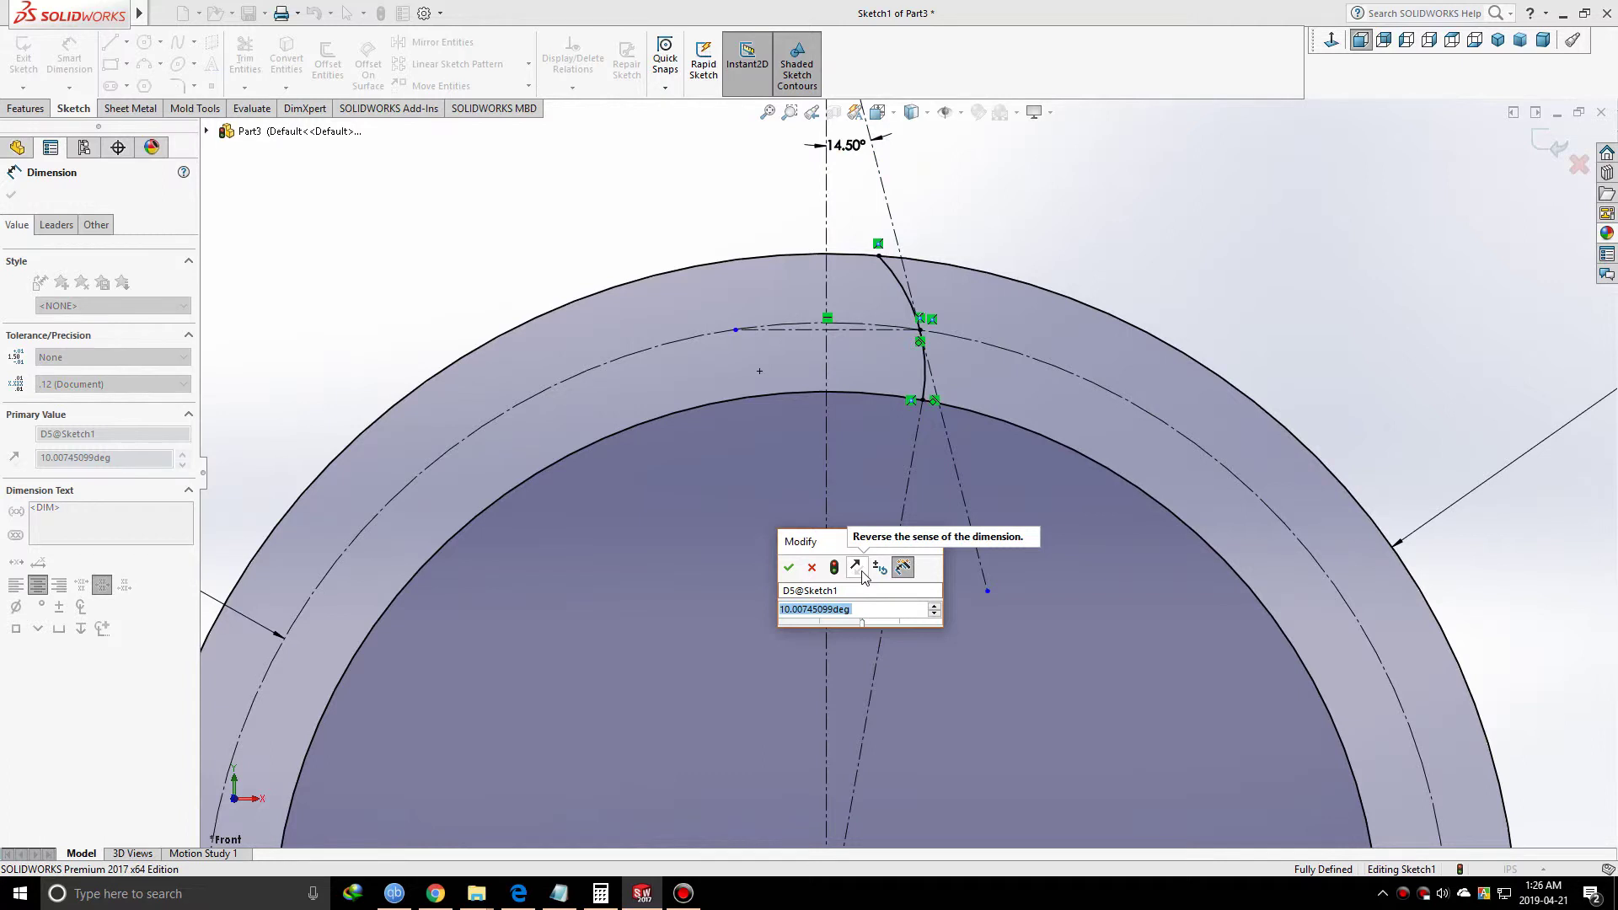
{"action": "type", "text": "90/"}
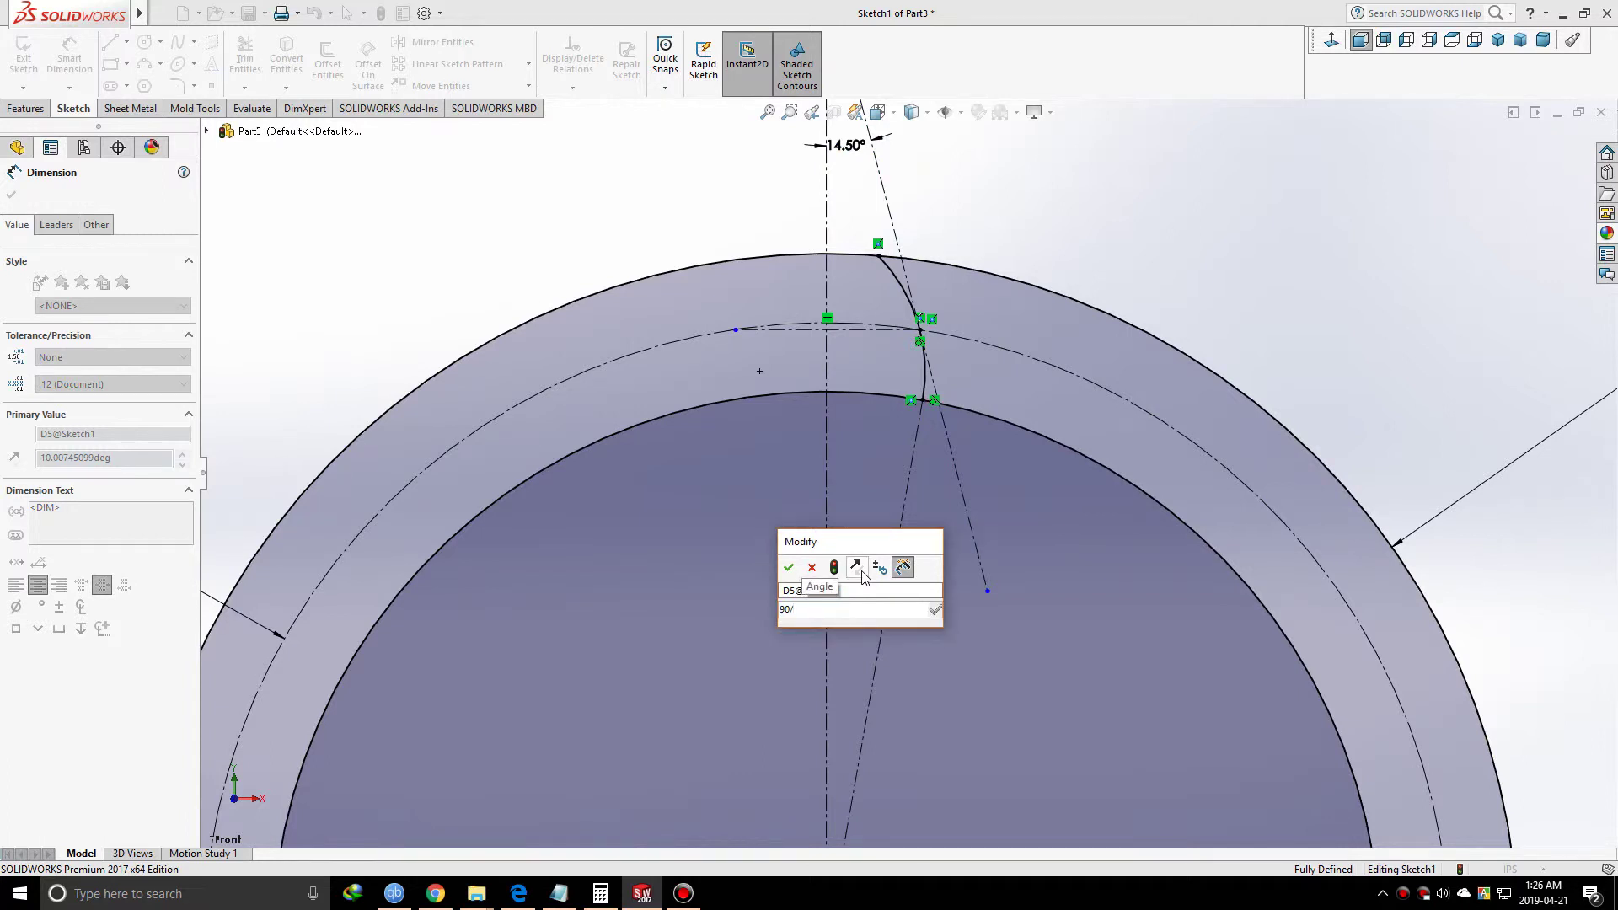
{"action": "key", "text": "alt+Tab"}
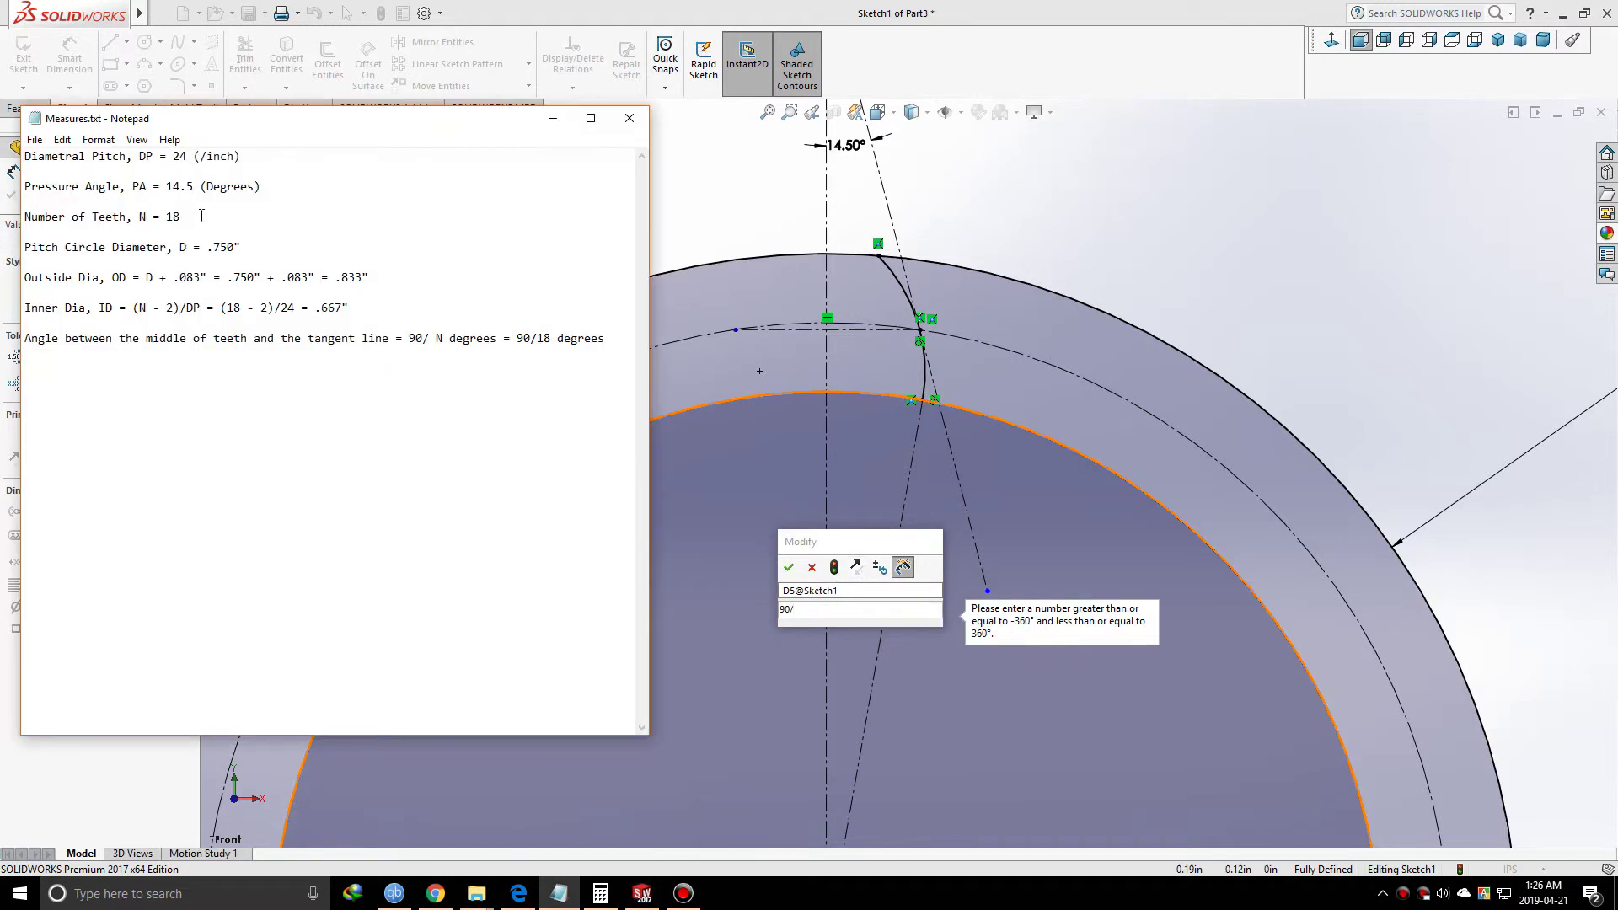
{"action": "left_click", "coordinate": [808, 609]}
{"action": "type", "text": "18"}
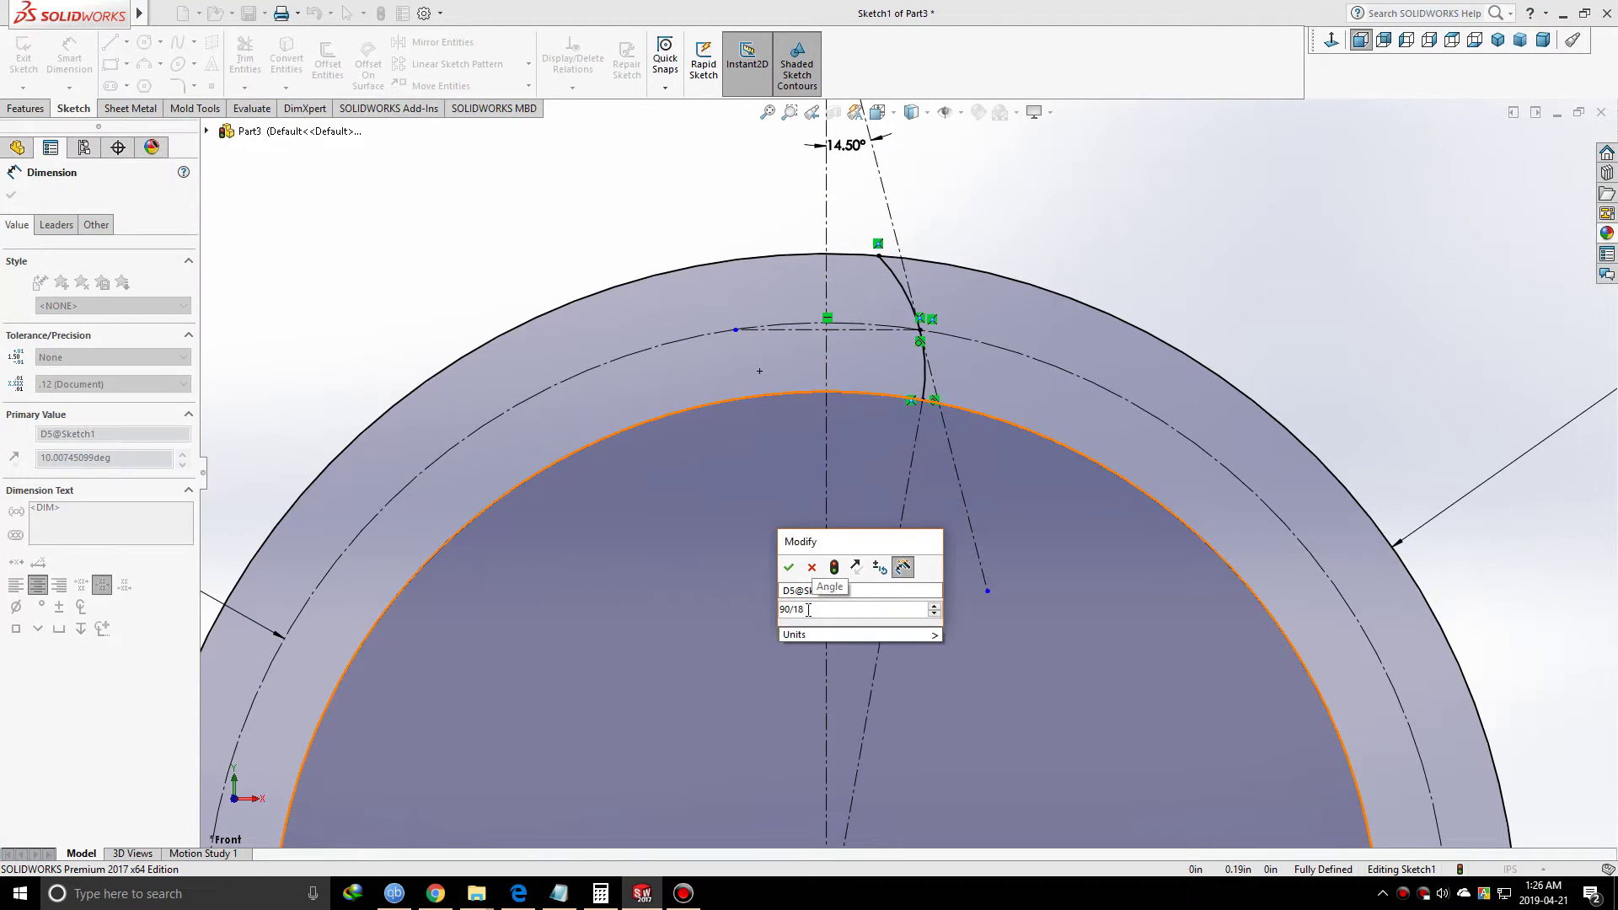
{"action": "key", "text": "Return"}
{"action": "scroll", "coordinate": [806, 609], "scroll_direction": "down", "scroll_amount": 5}
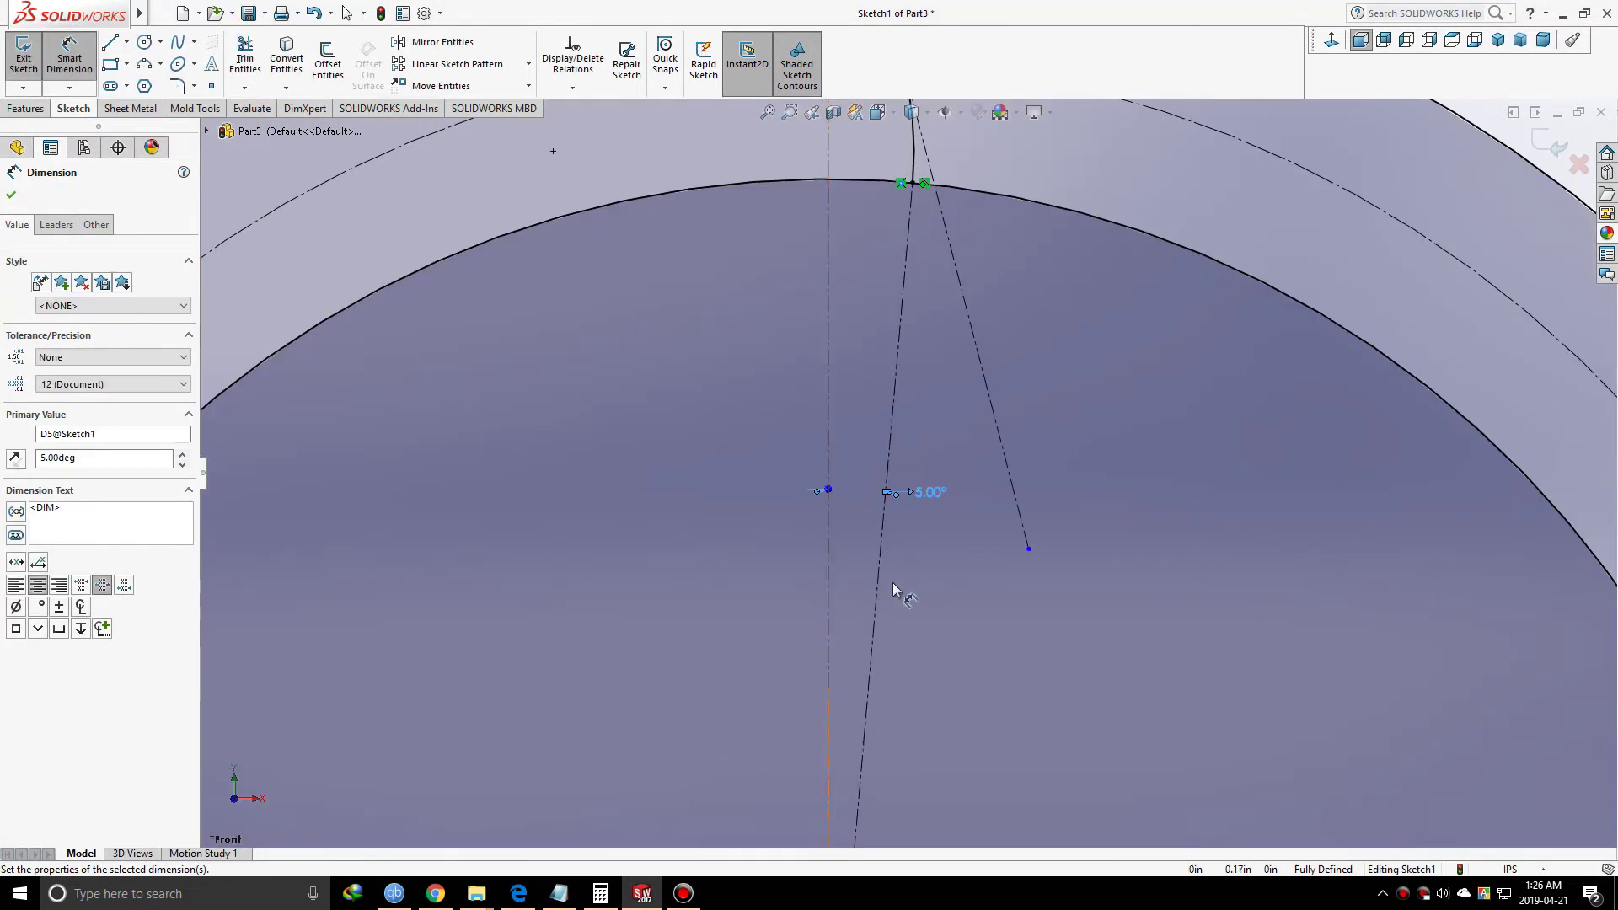
{"action": "left_click", "coordinate": [930, 490]}
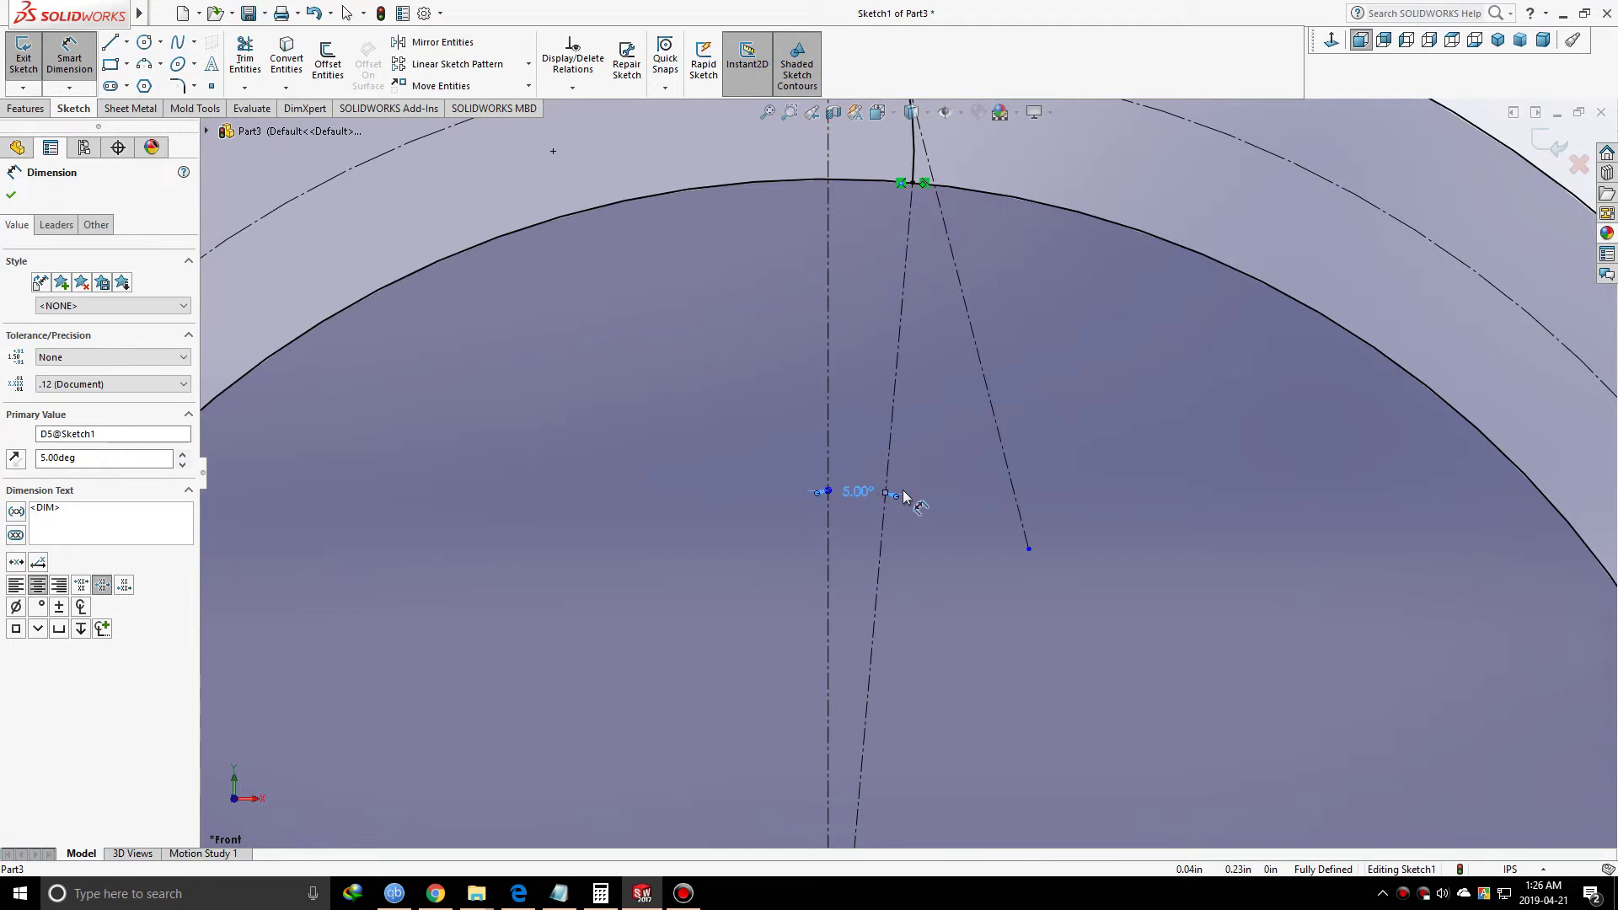
- Mirror the tooth arc about the vertical centerline, keeping the original, to form the opposite tooth flank
{"action": "scroll", "coordinate": [892, 560], "scroll_direction": "up", "scroll_amount": 4}
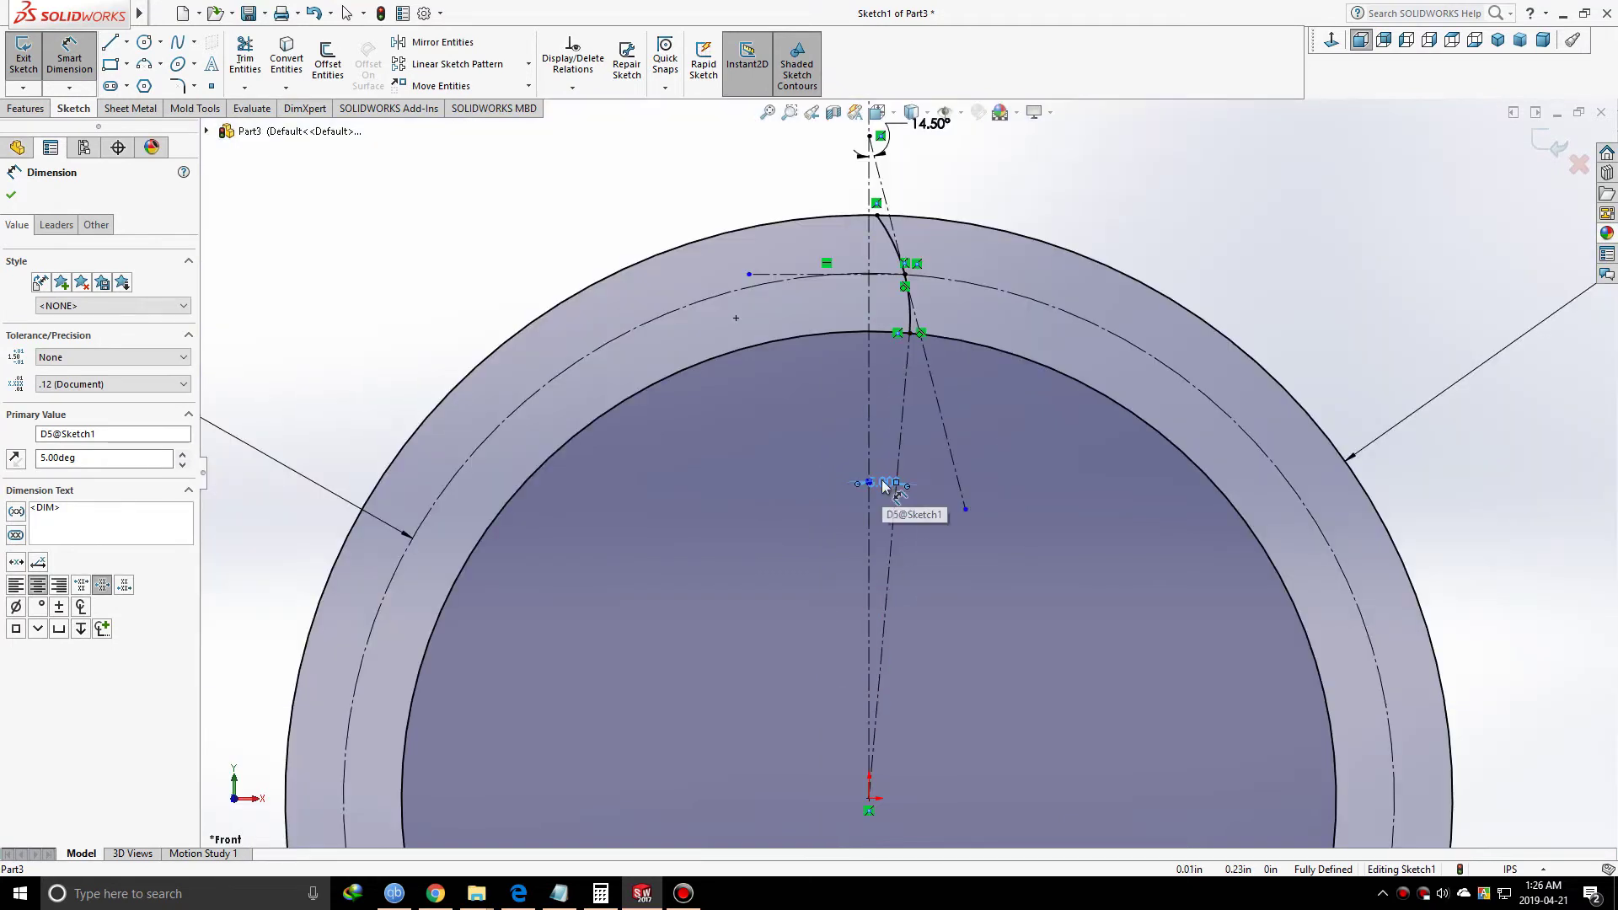
{"action": "scroll", "coordinate": [885, 489], "scroll_direction": "up", "scroll_amount": 2}
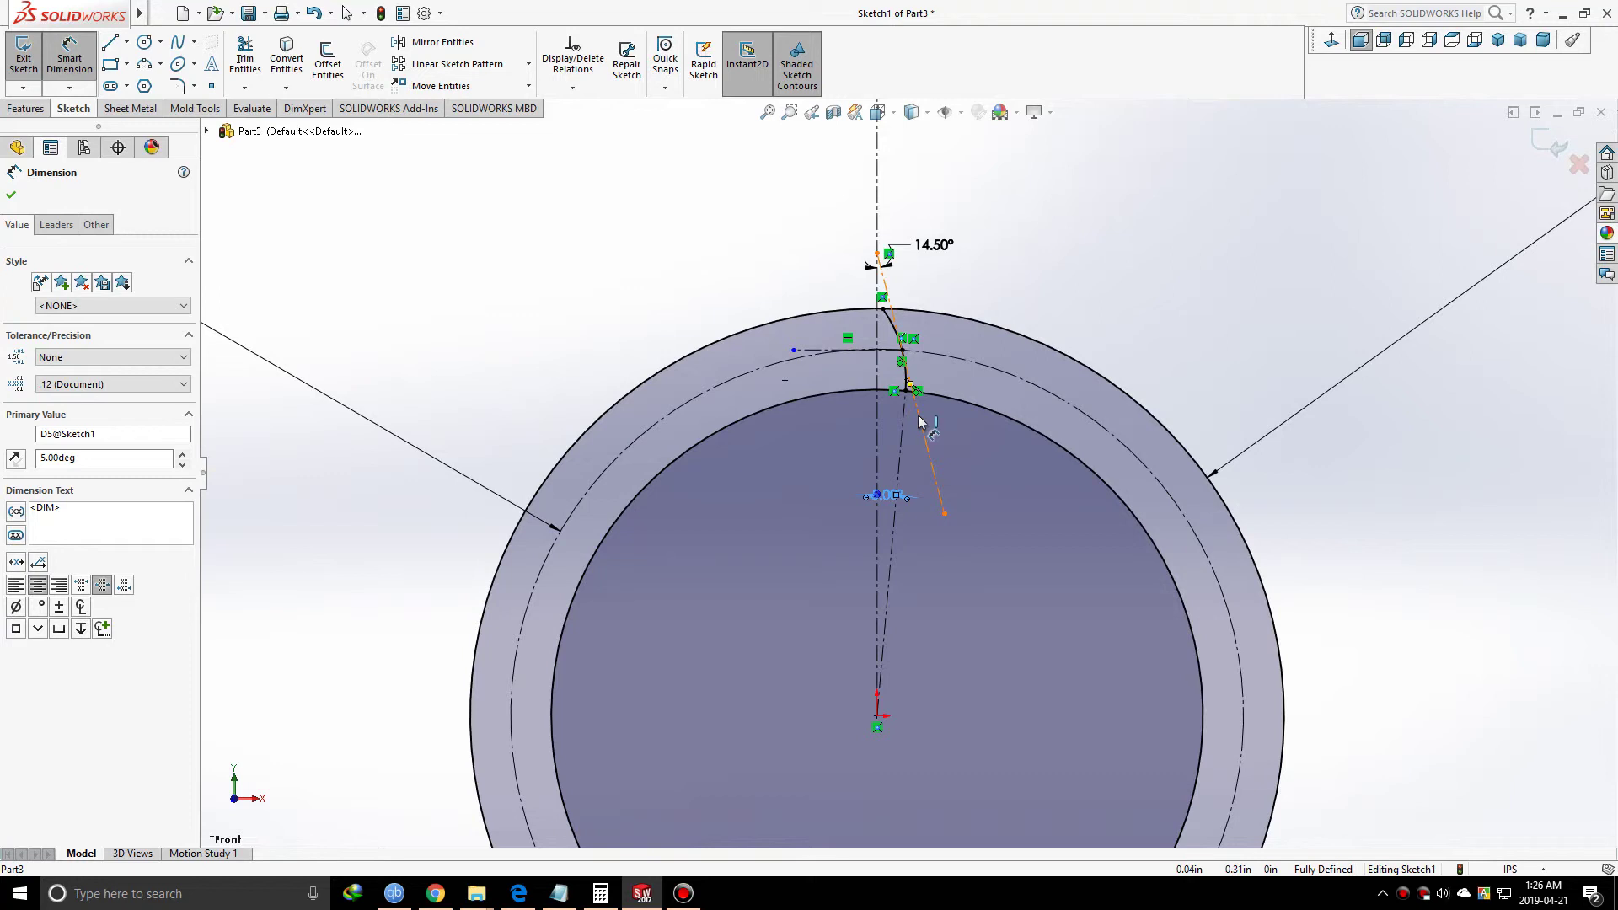
{"action": "scroll", "coordinate": [914, 405], "scroll_direction": "down", "scroll_amount": 5}
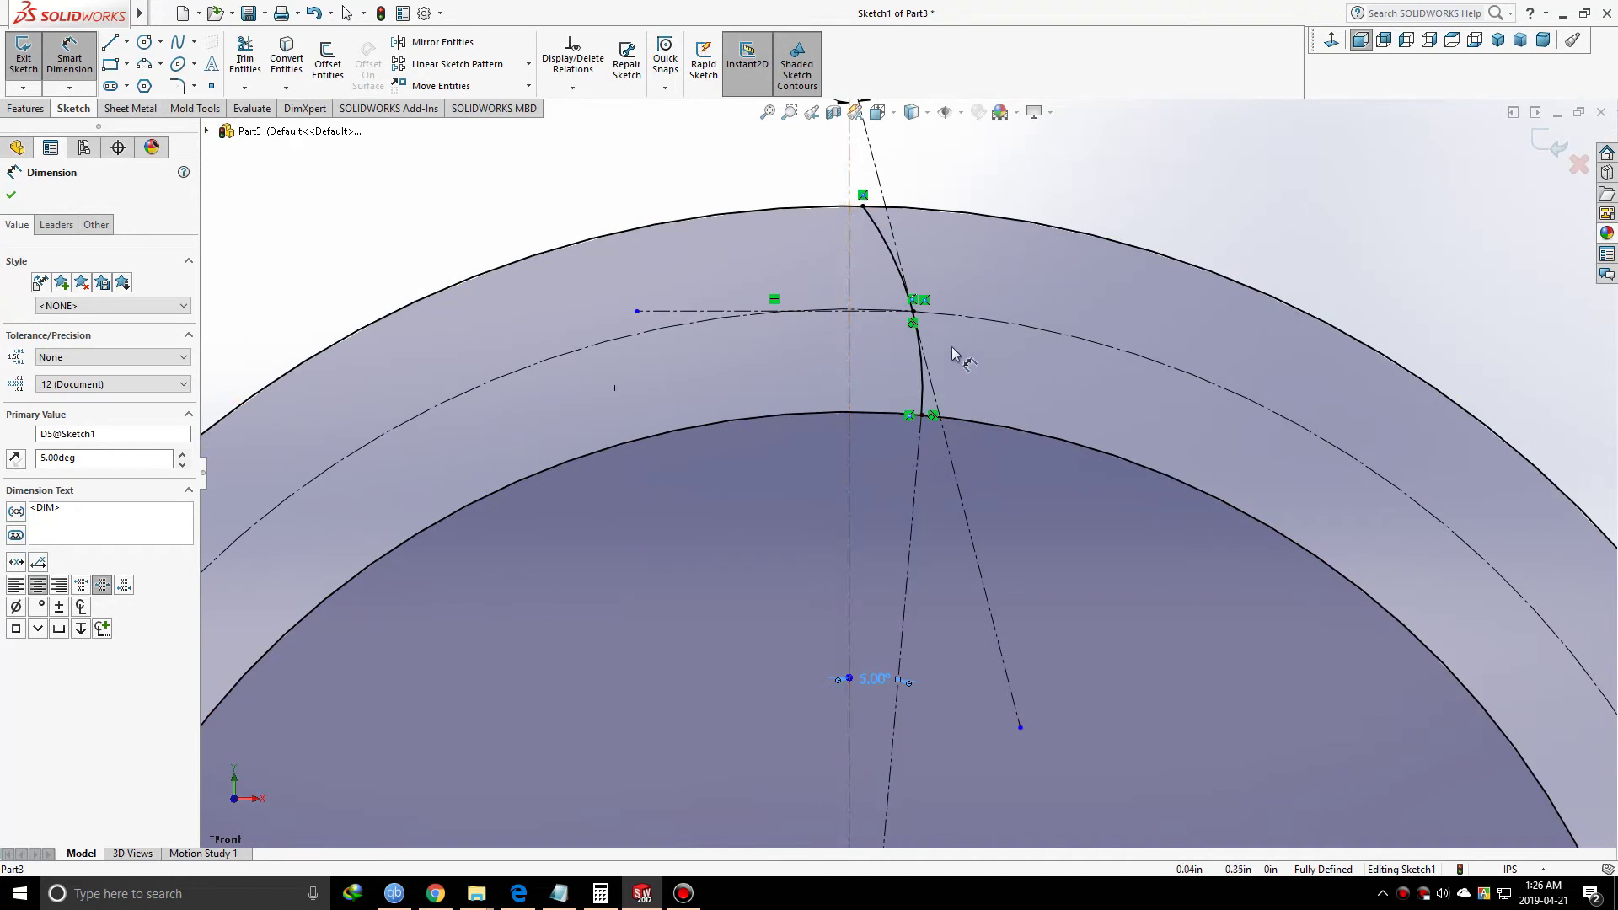
{"action": "scroll", "coordinate": [927, 523], "scroll_direction": "up", "scroll_amount": 3}
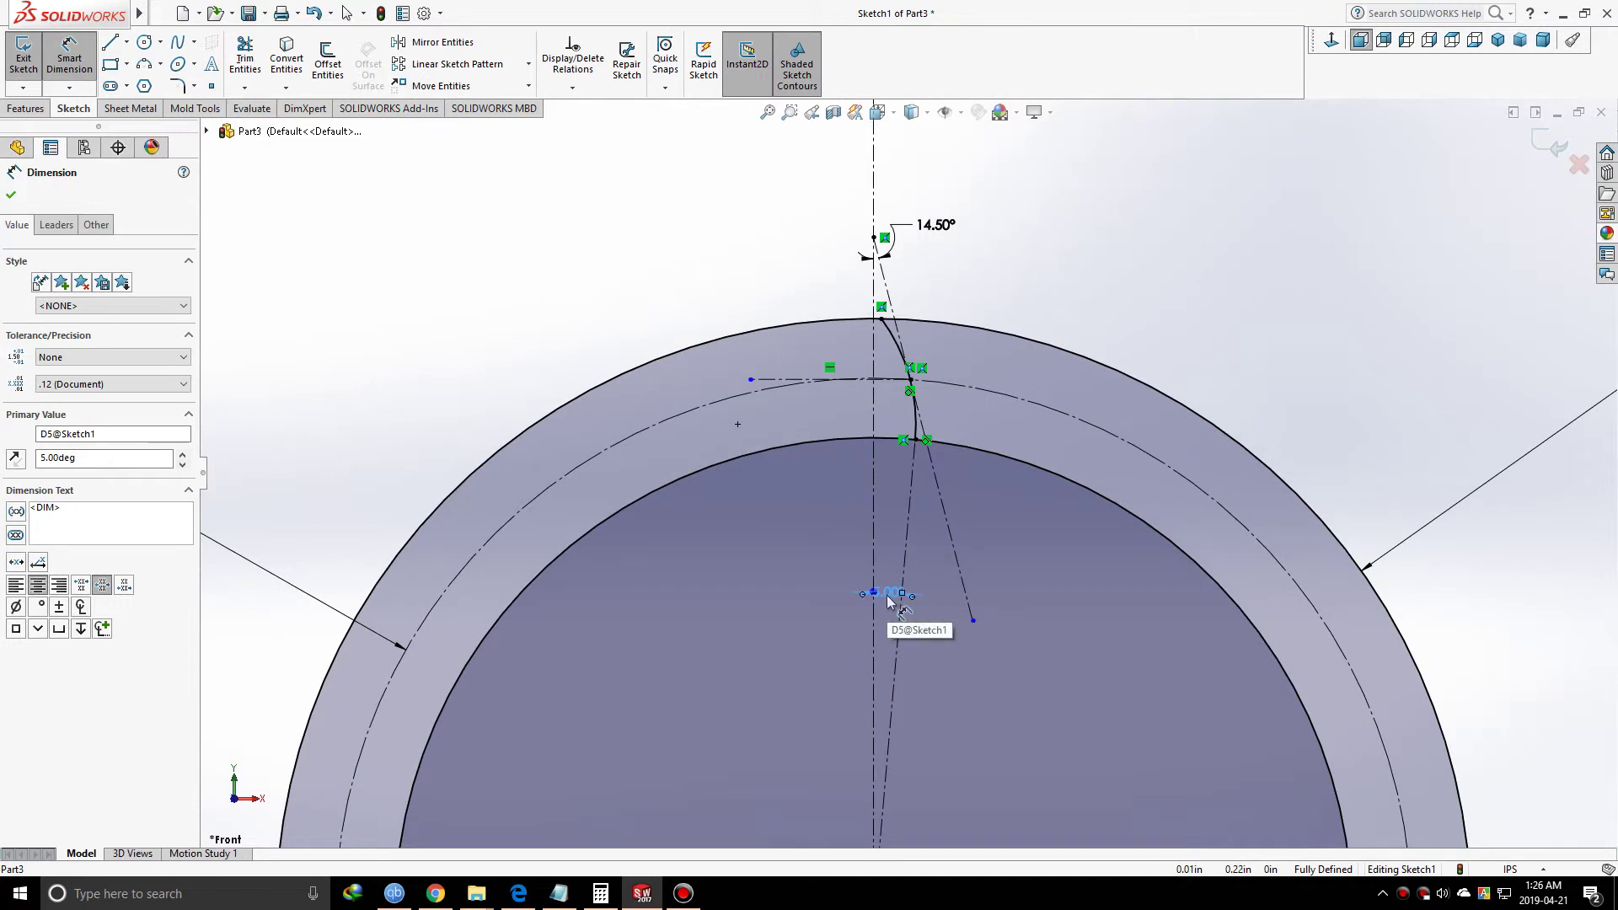
{"action": "scroll", "coordinate": [888, 600], "scroll_direction": "down", "scroll_amount": 3}
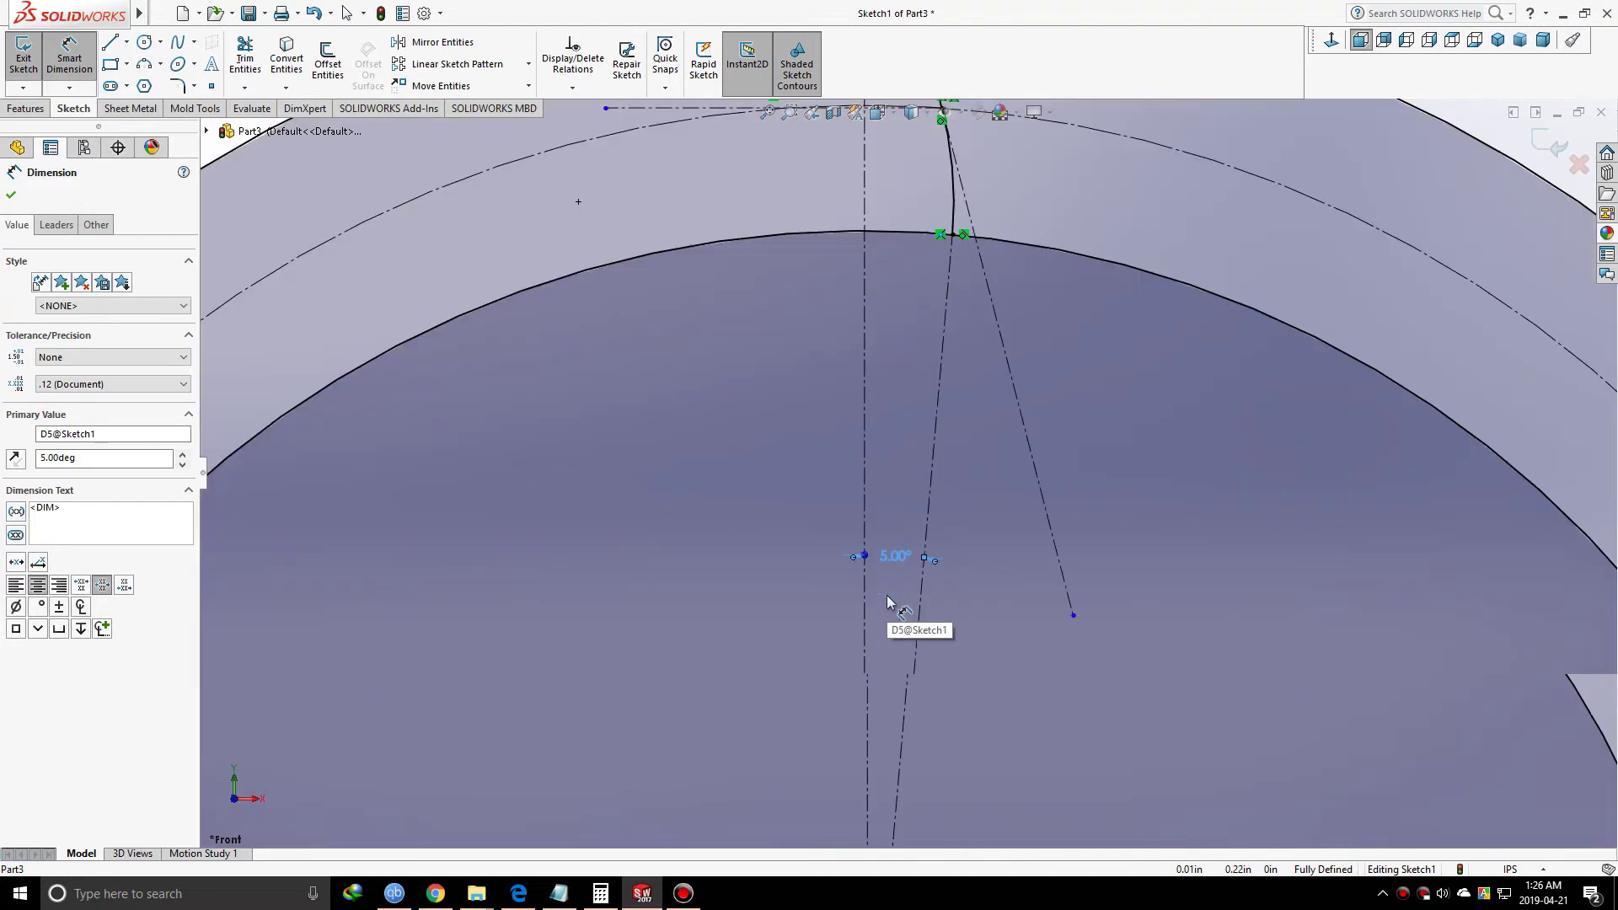
{"action": "scroll", "coordinate": [887, 600], "scroll_direction": "up", "scroll_amount": 3}
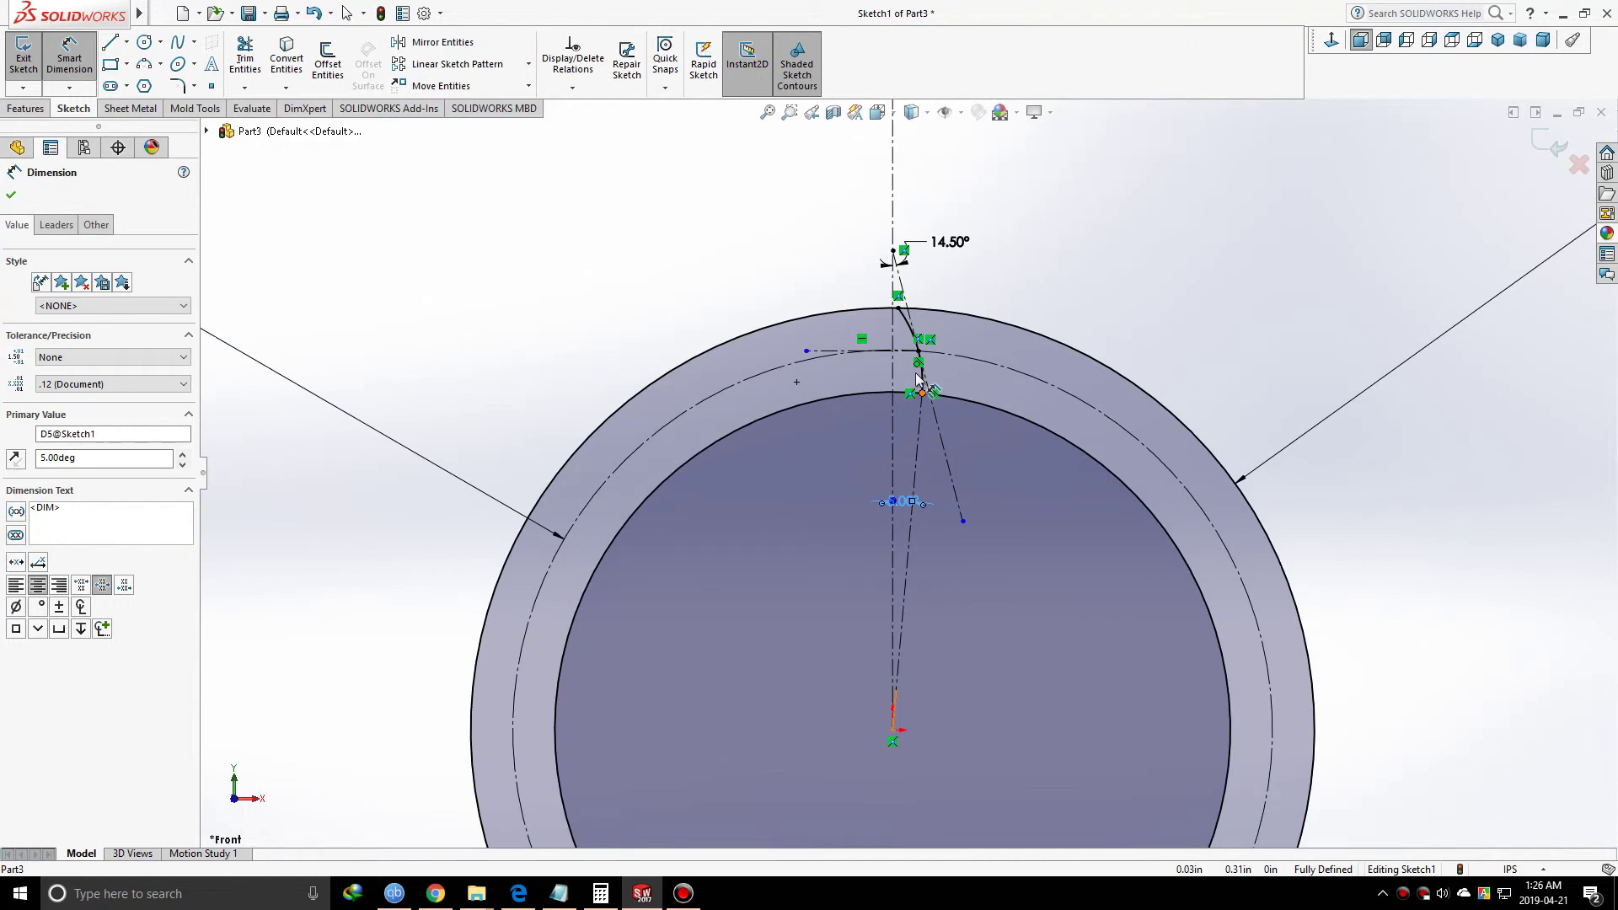
{"action": "scroll", "coordinate": [923, 291], "scroll_direction": "down", "scroll_amount": 2}
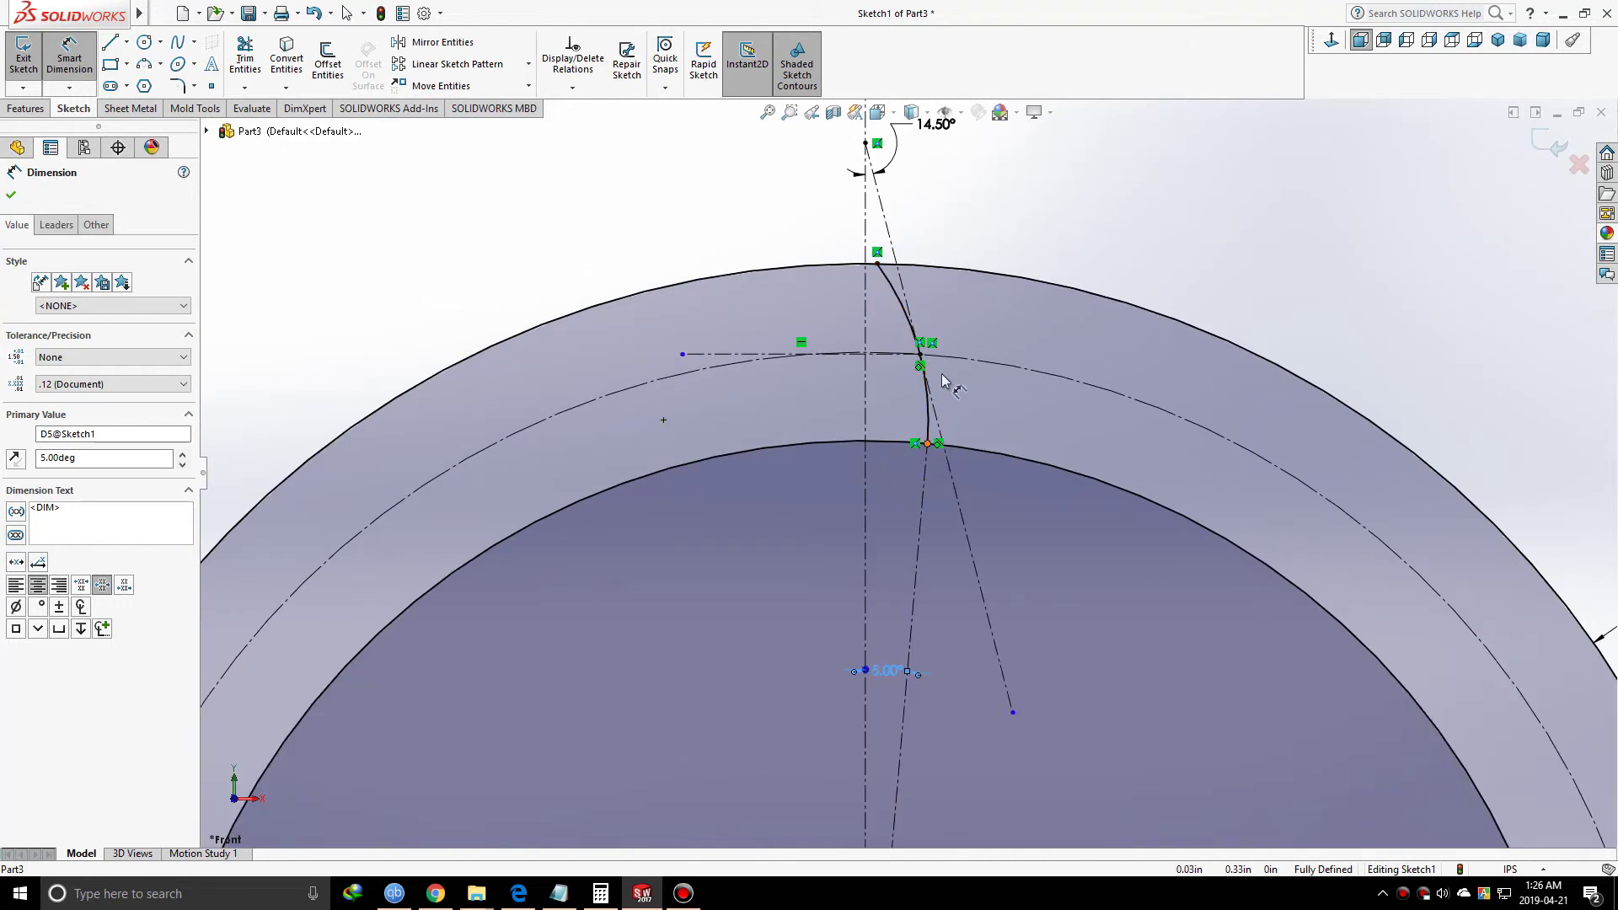
{"action": "left_click", "coordinate": [439, 42]}
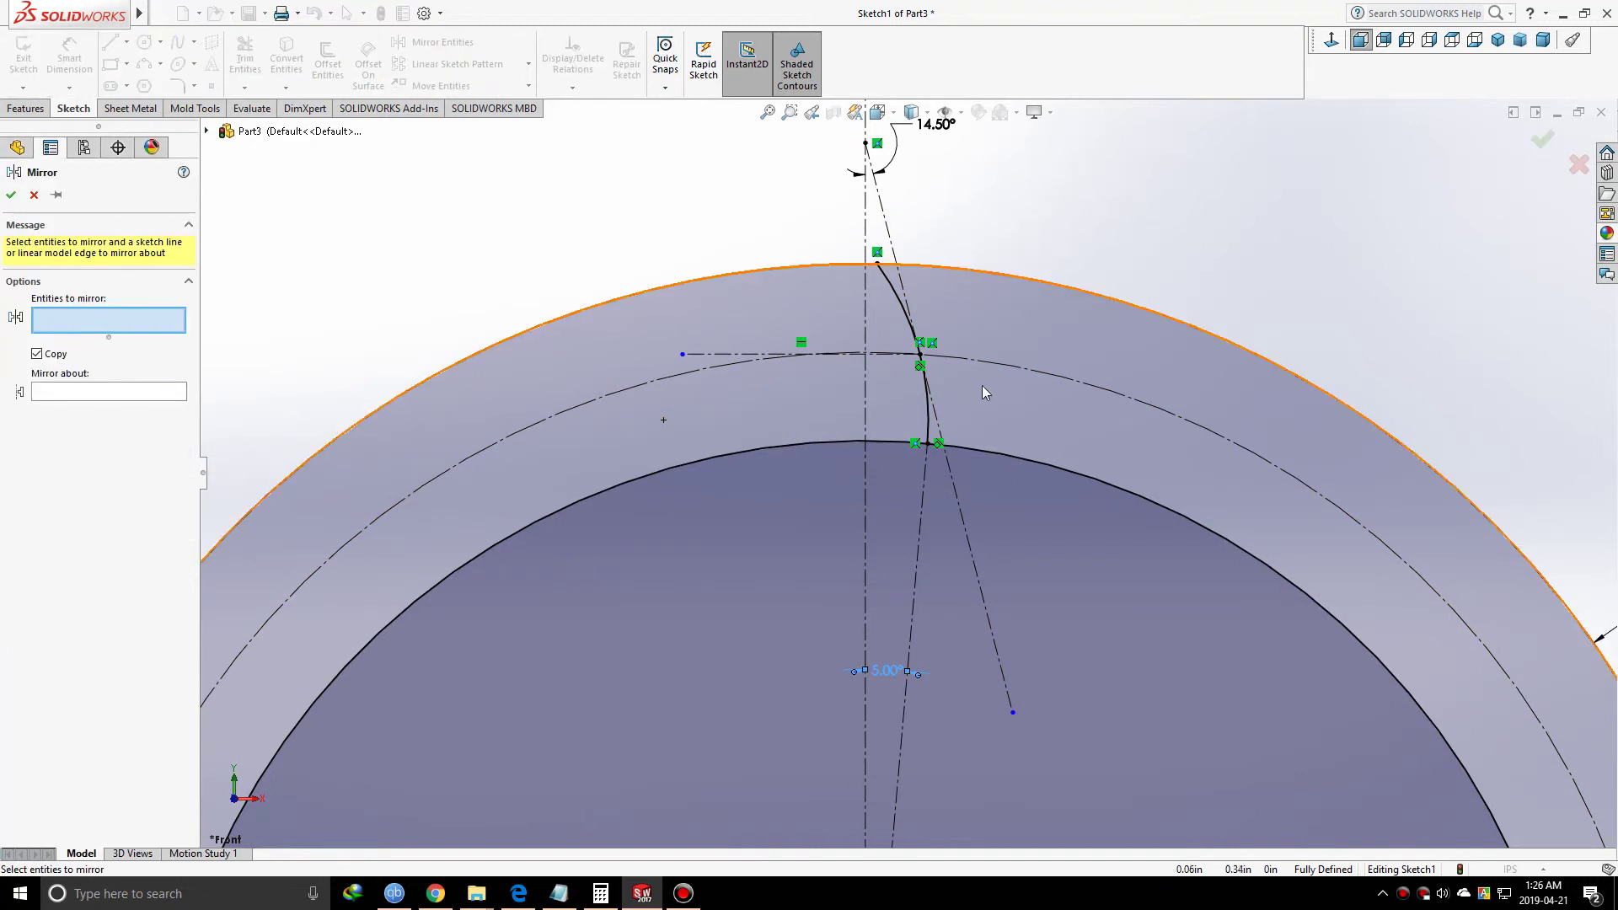
{"action": "left_click", "coordinate": [928, 406]}
{"action": "left_click", "coordinate": [36, 392]}
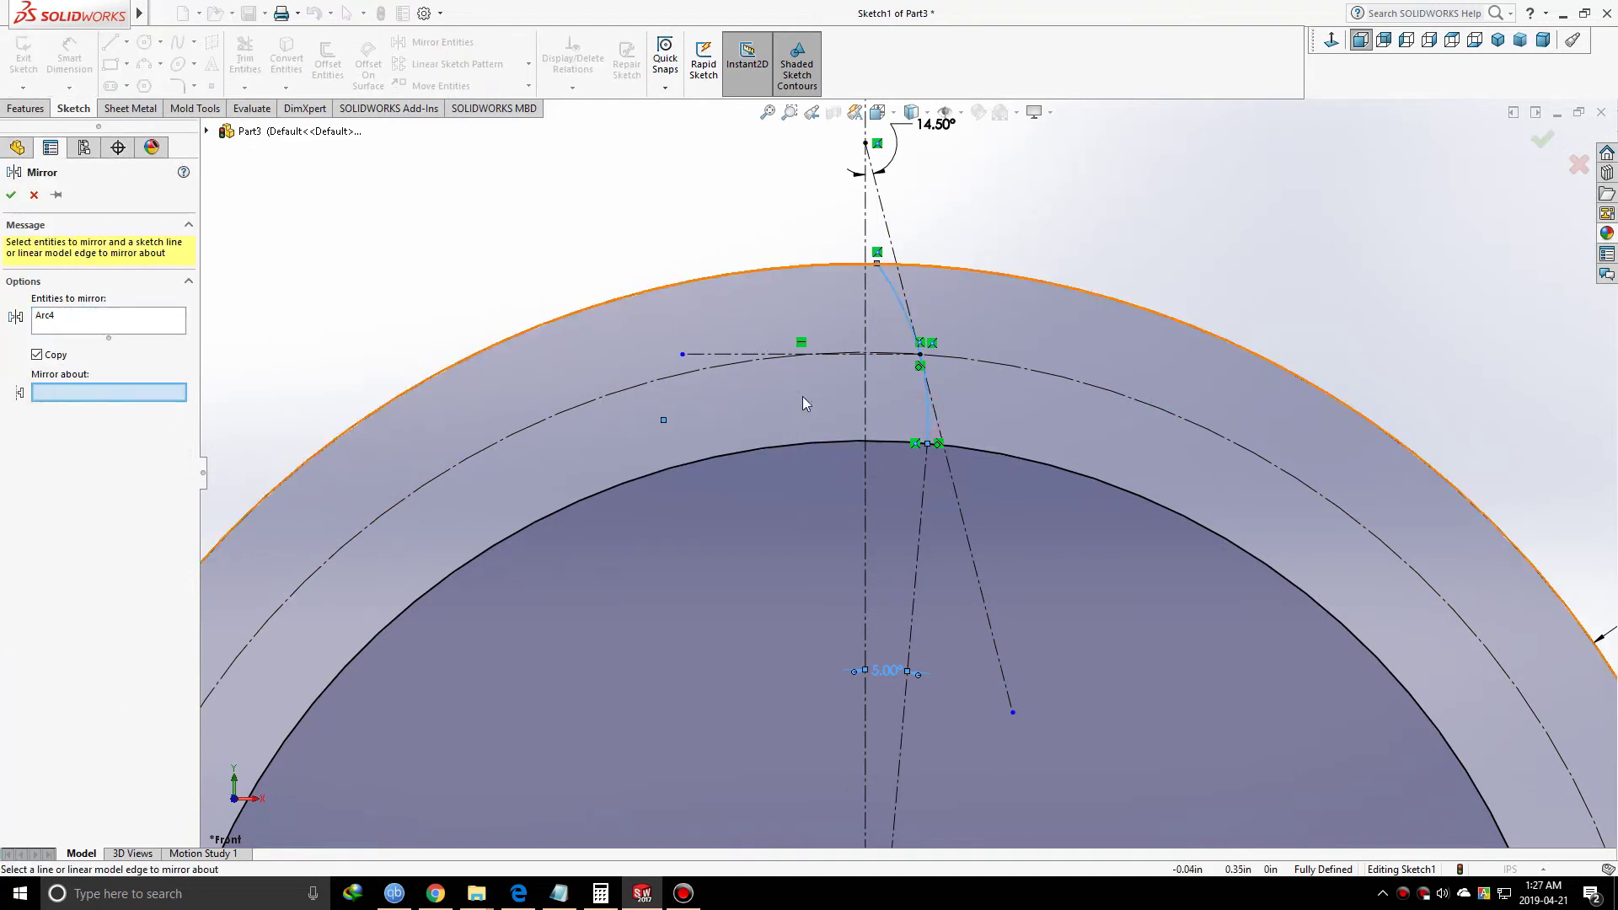
{"action": "left_click", "coordinate": [861, 384]}
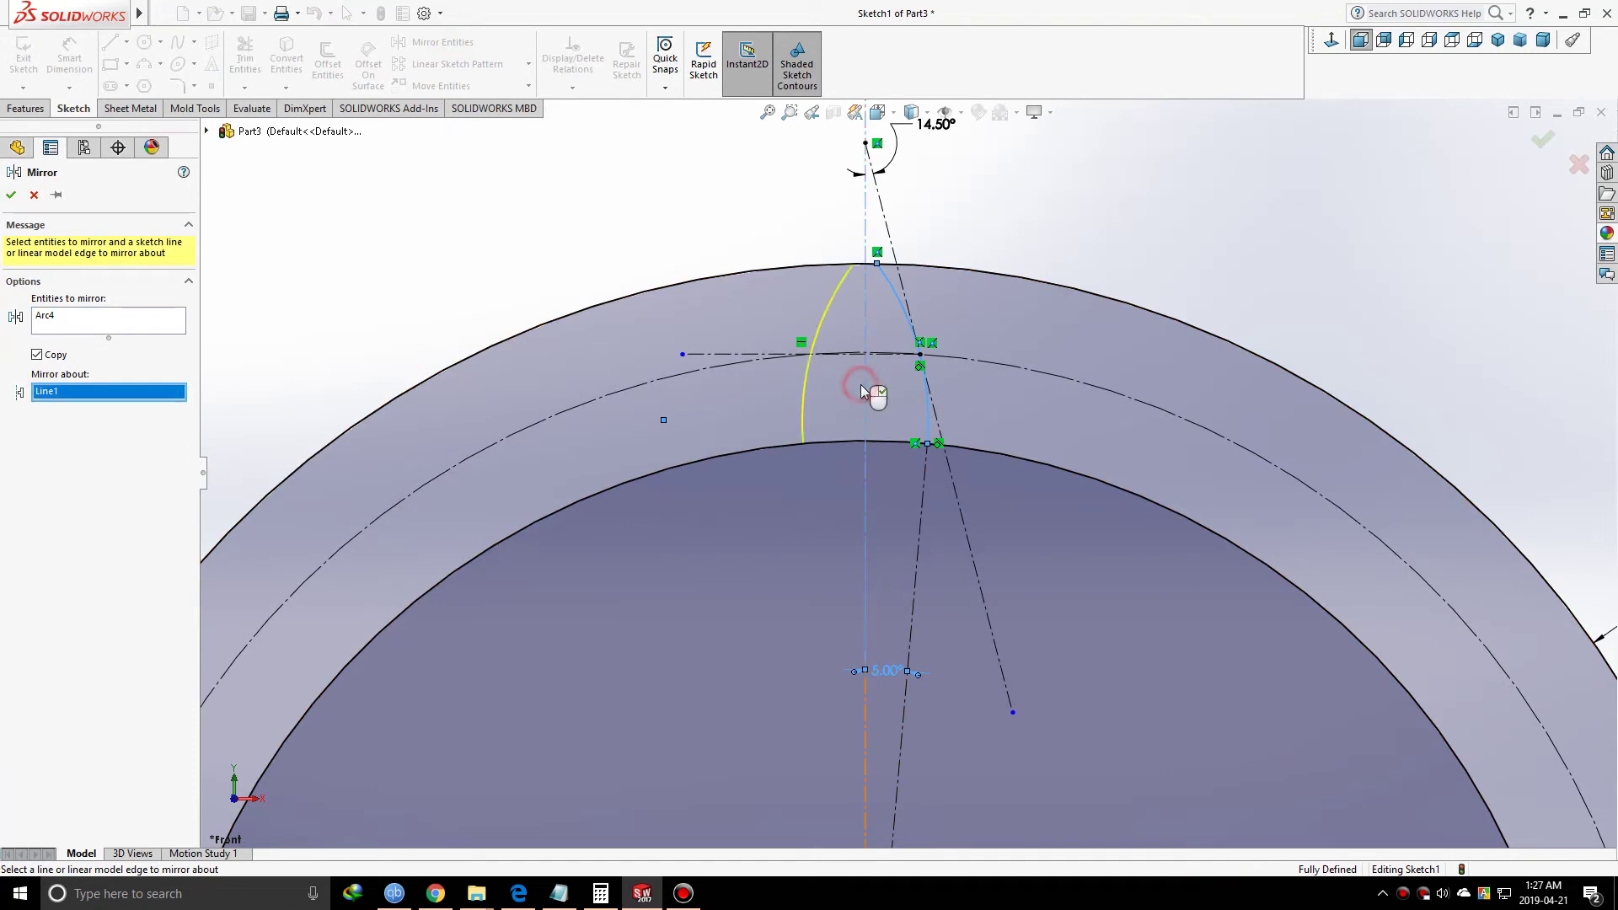
{"action": "right_click", "coordinate": [861, 384]}
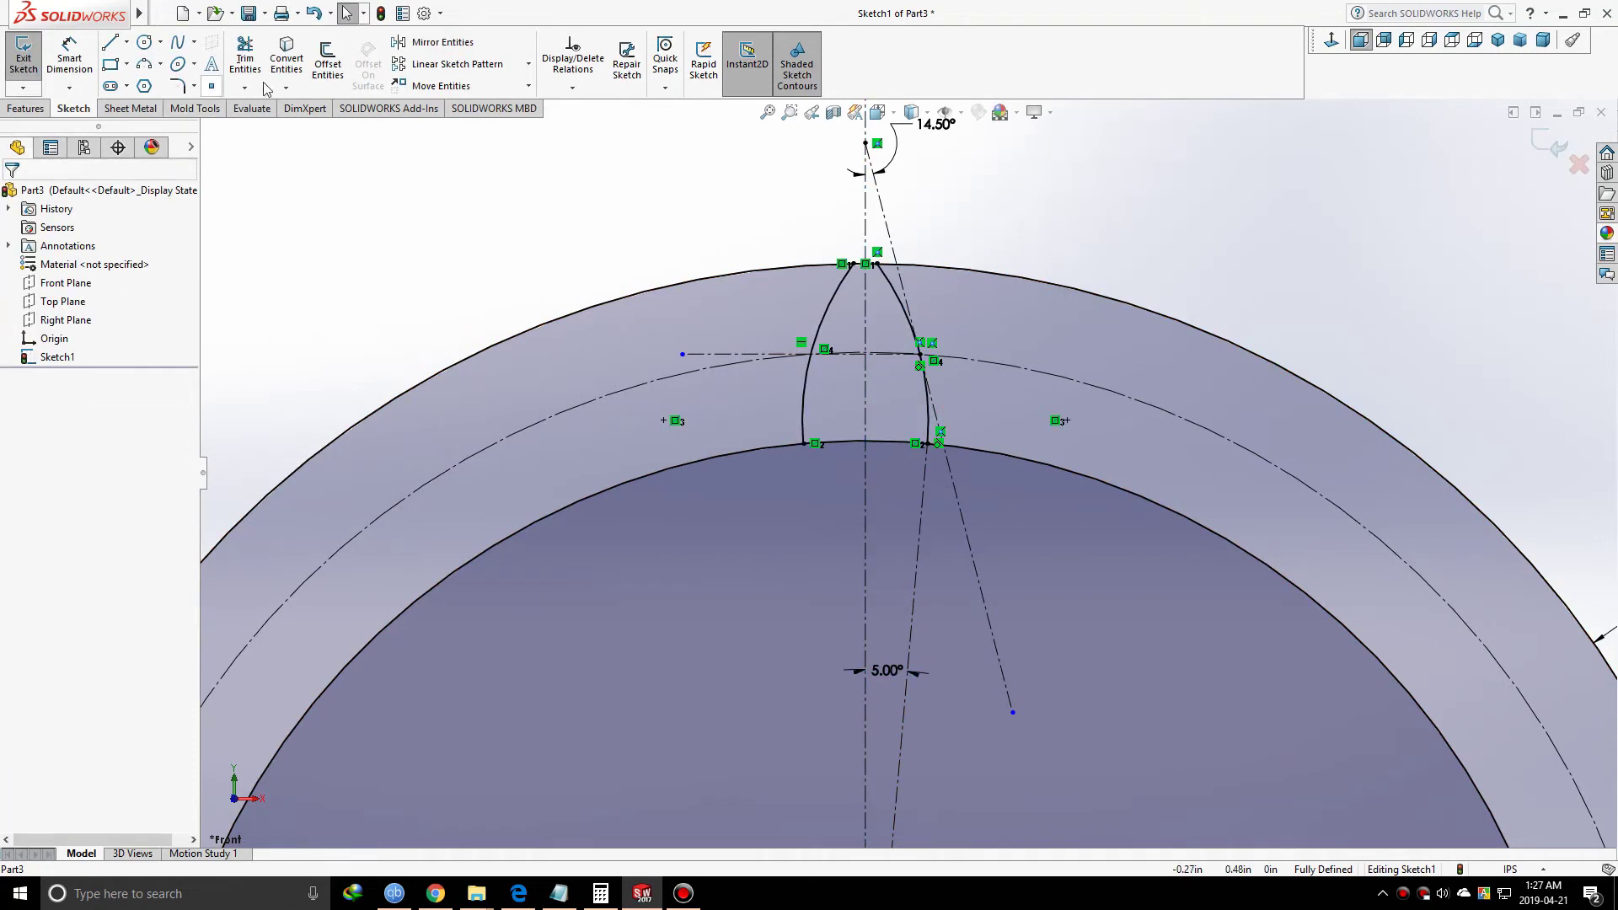
- Power trim the outside circle beyond the tooth tip and the inner circle's segment between the two tooth flanks
{"action": "left_click", "coordinate": [245, 59]}
{"action": "scroll", "coordinate": [903, 469], "scroll_direction": "up", "scroll_amount": 2}
{"action": "scroll", "coordinate": [824, 398], "scroll_direction": "down", "scroll_amount": 2}
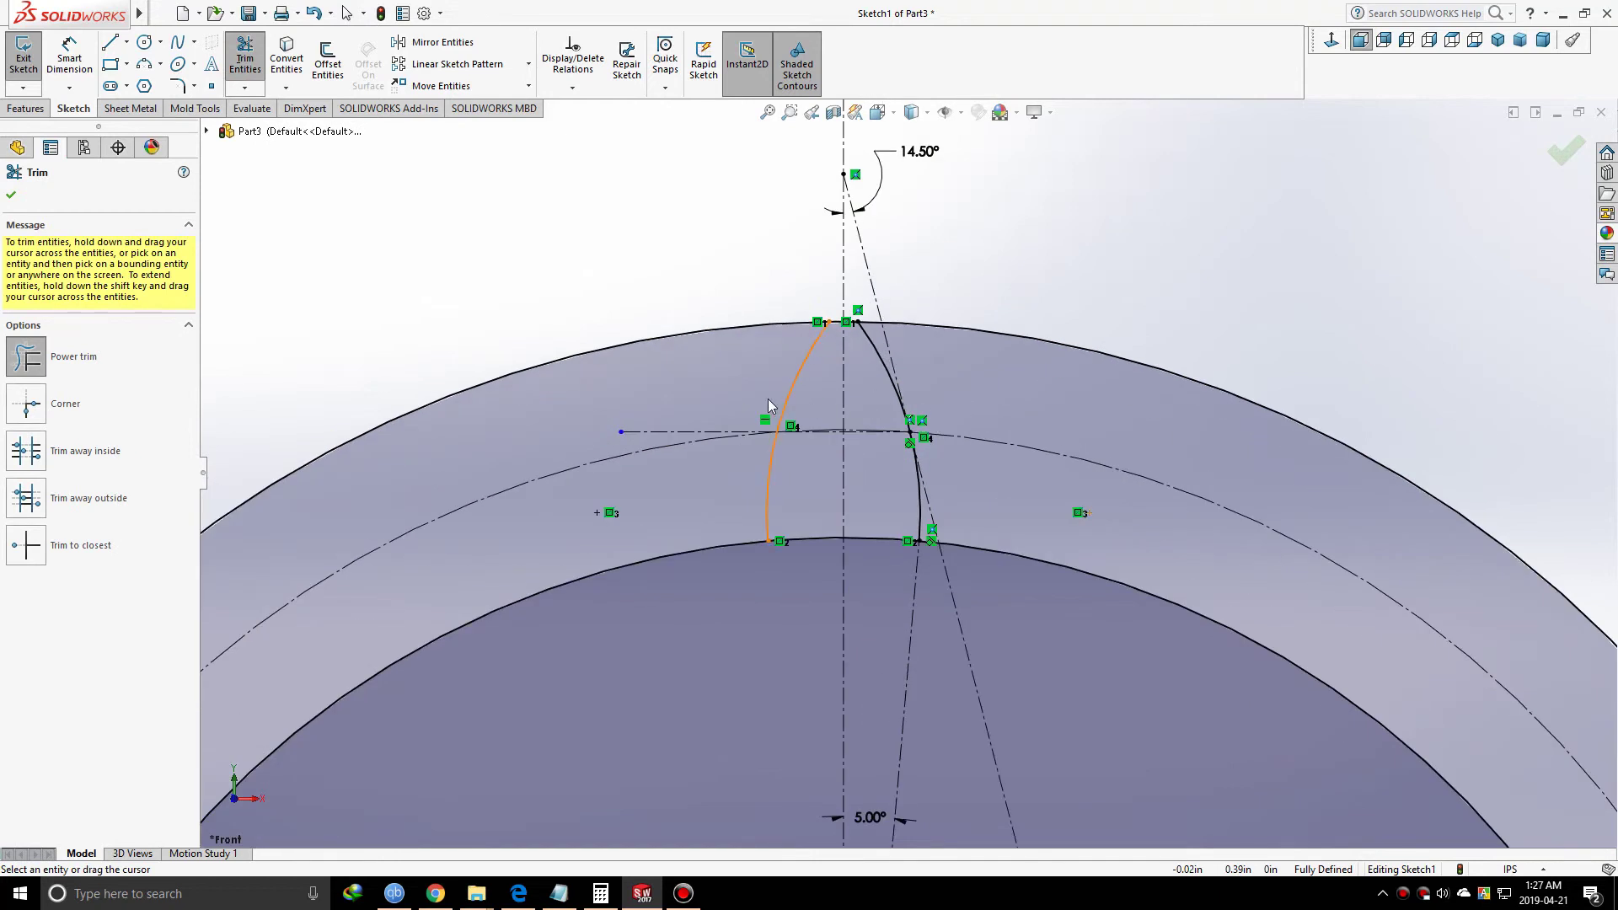
{"action": "scroll", "coordinate": [789, 445], "scroll_direction": "up", "scroll_amount": 2}
{"action": "mouse_move", "coordinate": [789, 445]}
{"action": "left_mouse_down"}
{"action": "mouse_move", "coordinate": [792, 391]}
{"action": "mouse_move", "coordinate": [782, 400]}
{"action": "left_mouse_up"}
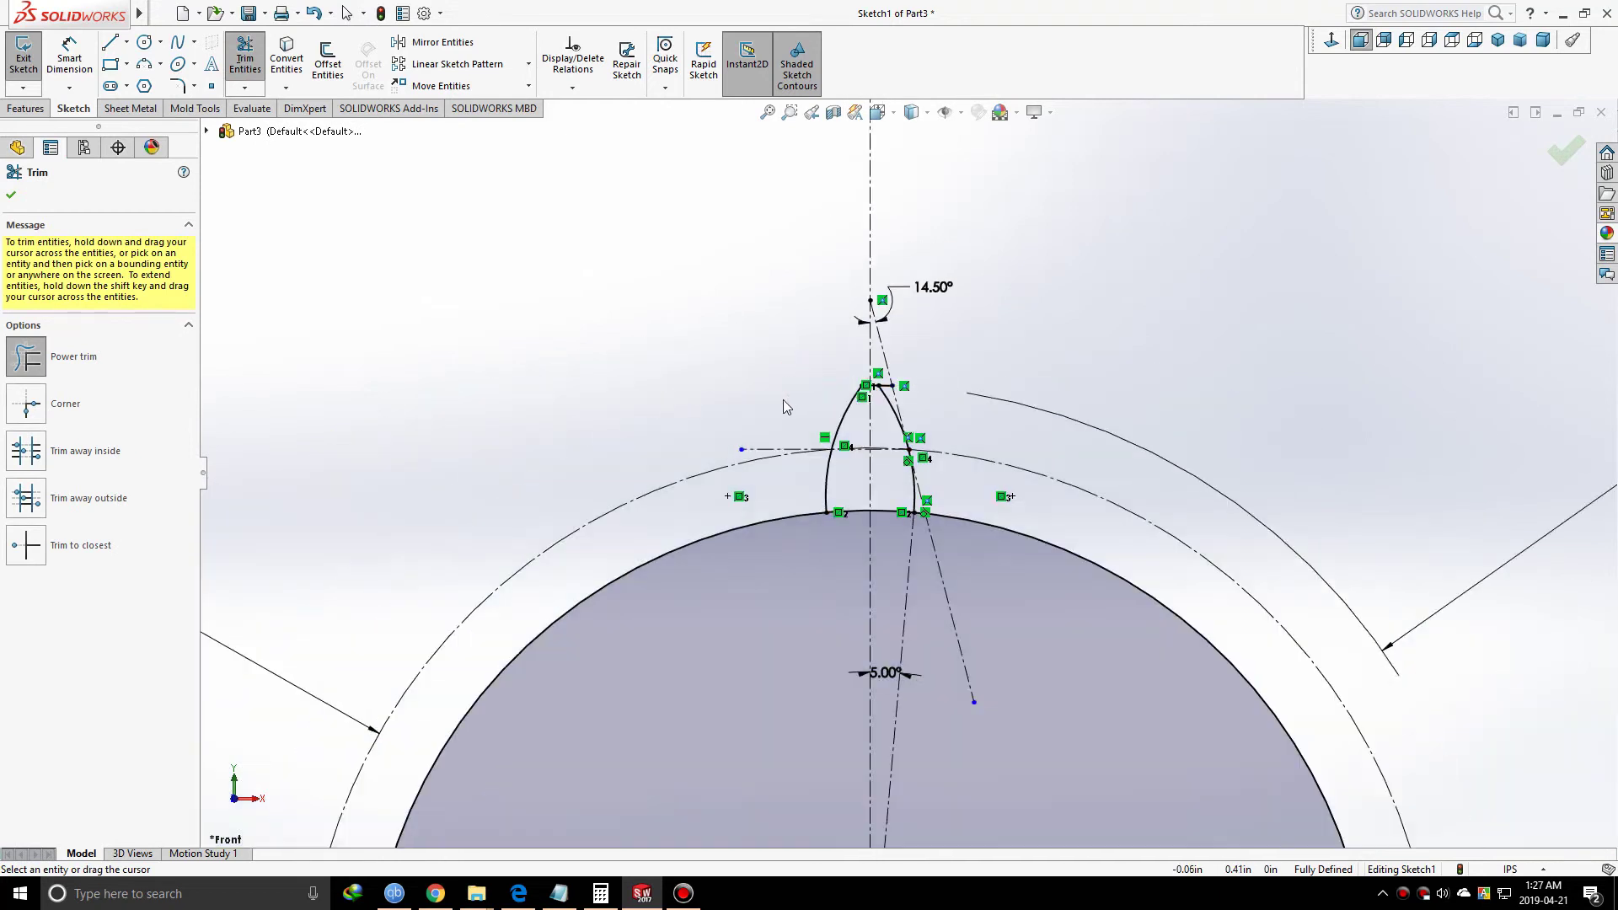
{"action": "scroll", "coordinate": [889, 375], "scroll_direction": "down", "scroll_amount": 3}
{"action": "scroll", "coordinate": [860, 337], "scroll_direction": "up", "scroll_amount": 3}
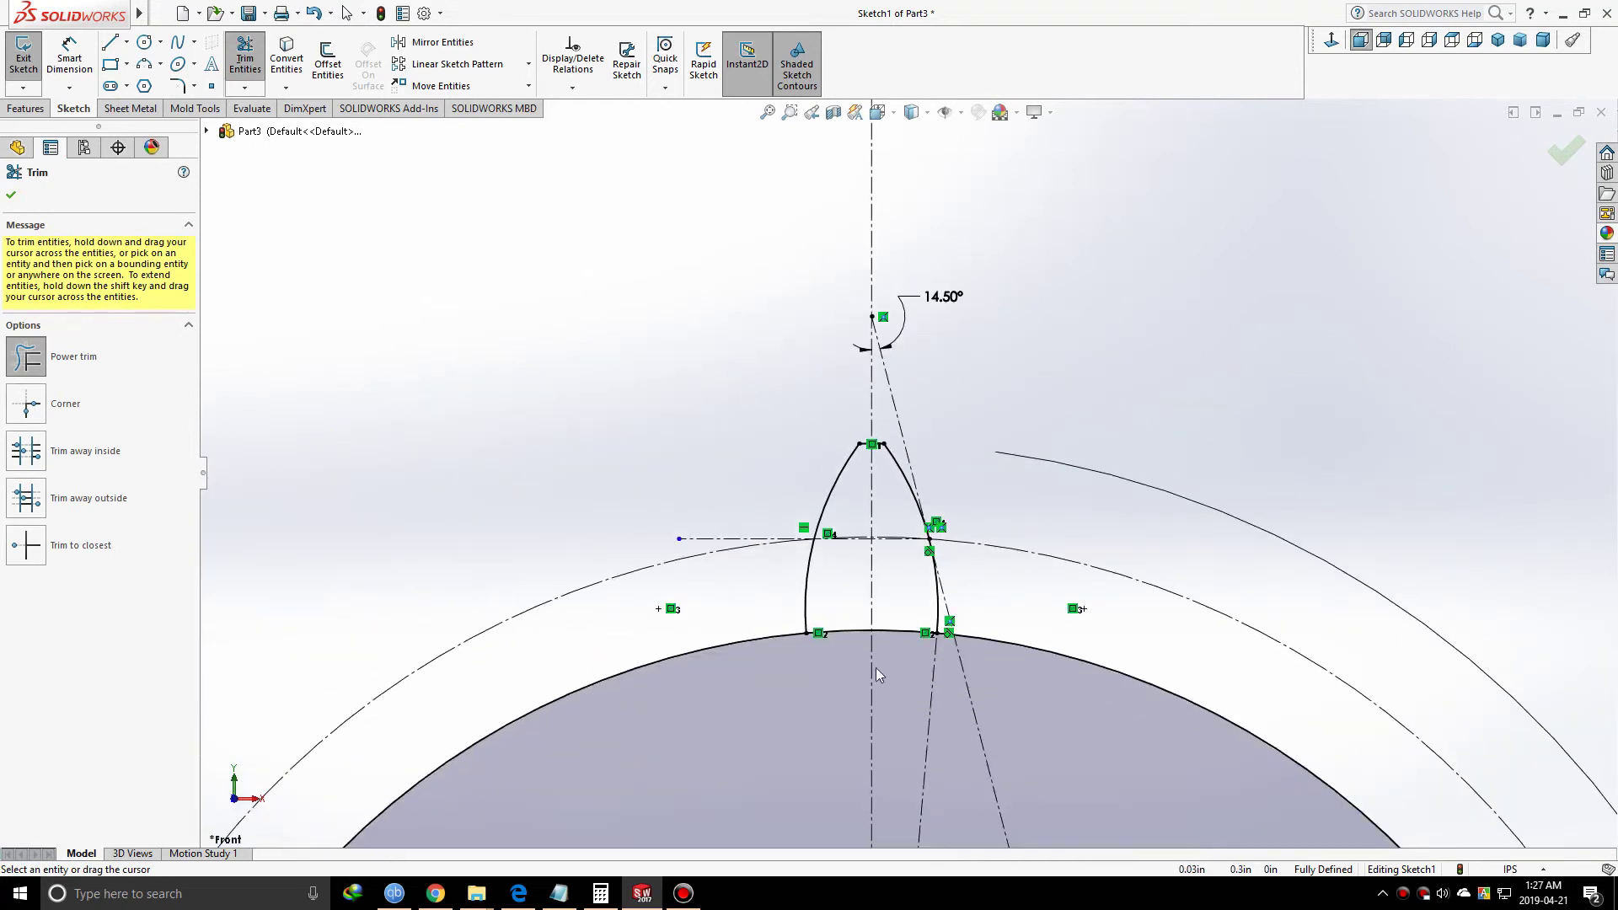
{"action": "left_click_drag", "start_coordinate": [838, 615], "coordinate": [916, 611]}
{"action": "scroll", "coordinate": [912, 649], "scroll_direction": "up", "scroll_amount": 5}
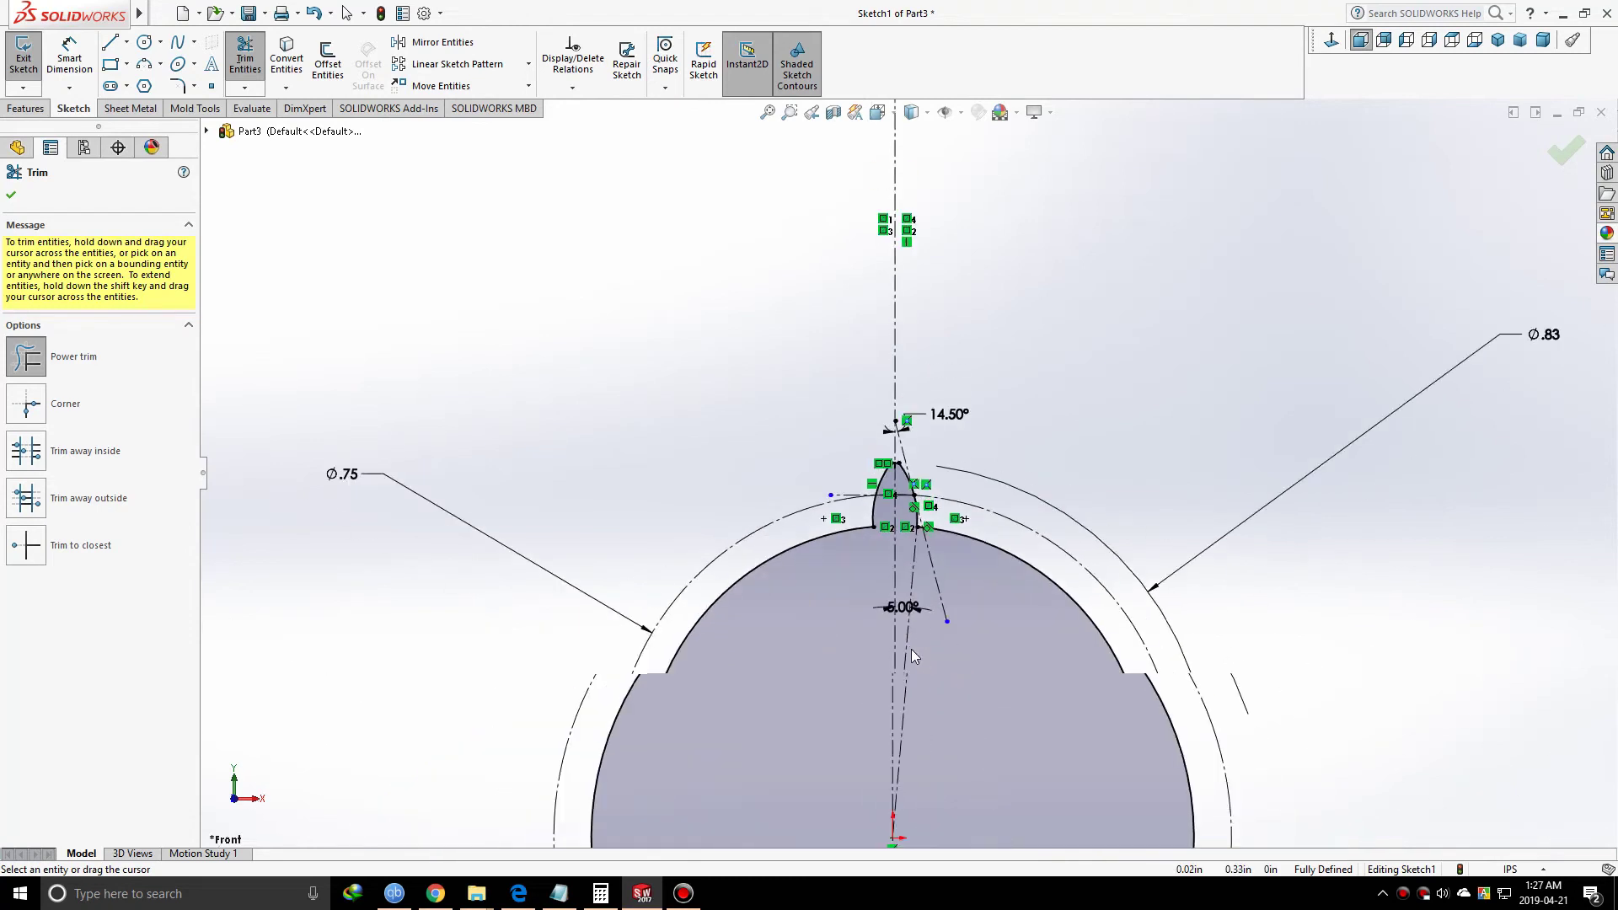
{"action": "left_click", "coordinate": [11, 195]}
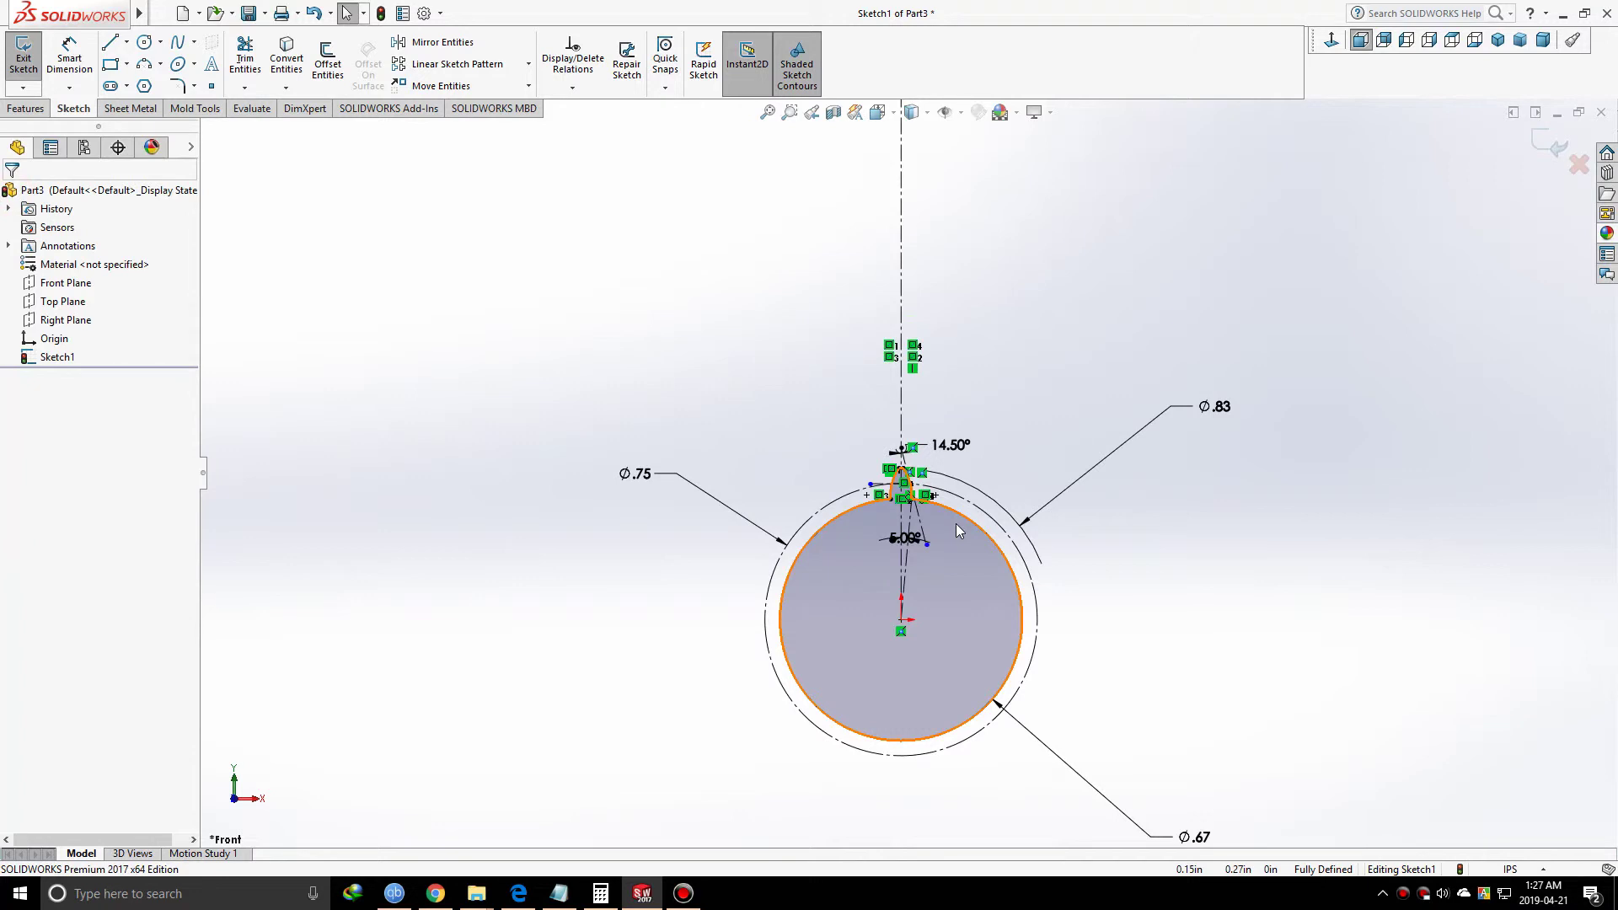
- Extrude the gear sketch blind to 0.25 in, checking the face width in the Boston spur gear catalogue PDF in Edge
{"action": "left_click", "coordinate": [24, 108]}
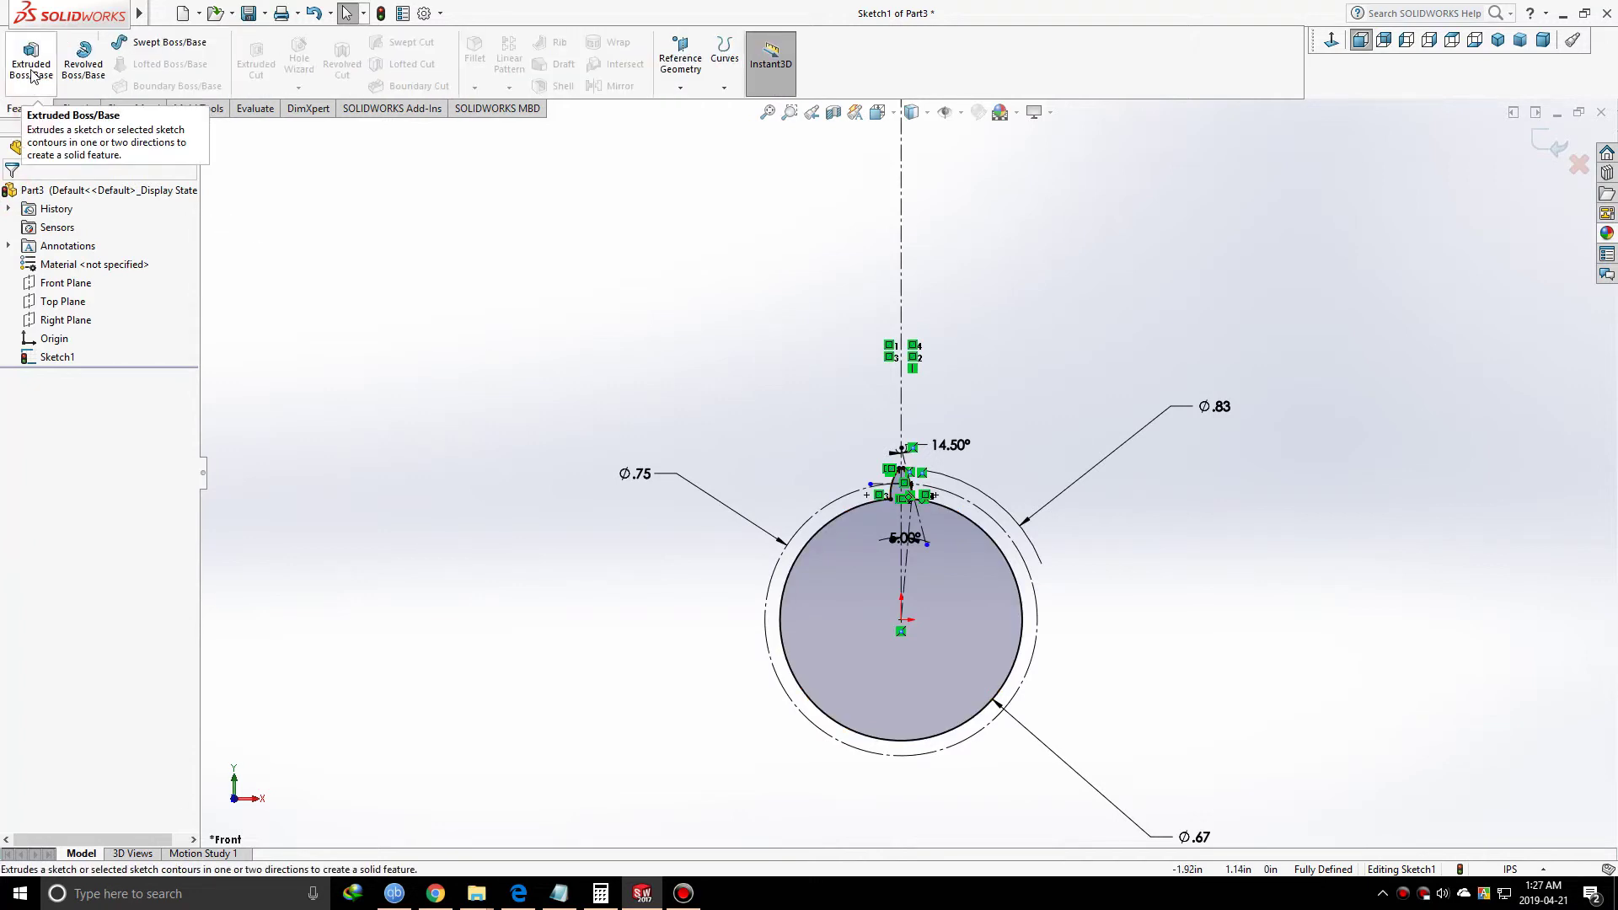
{"action": "left_click", "coordinate": [31, 69]}
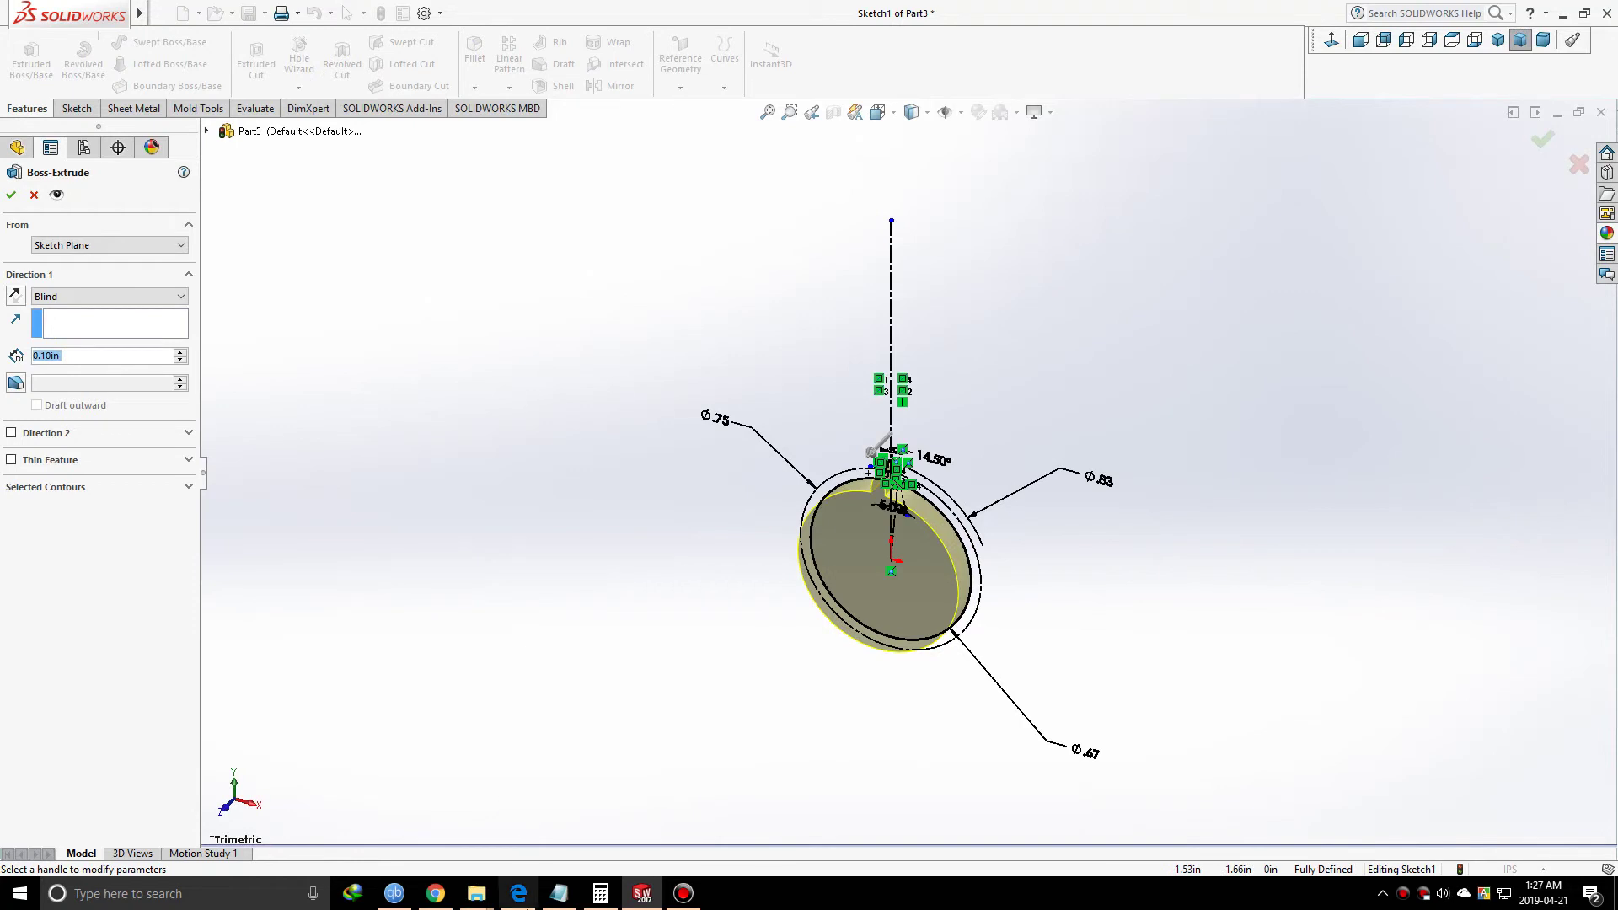
{"action": "left_click", "coordinate": [519, 894]}
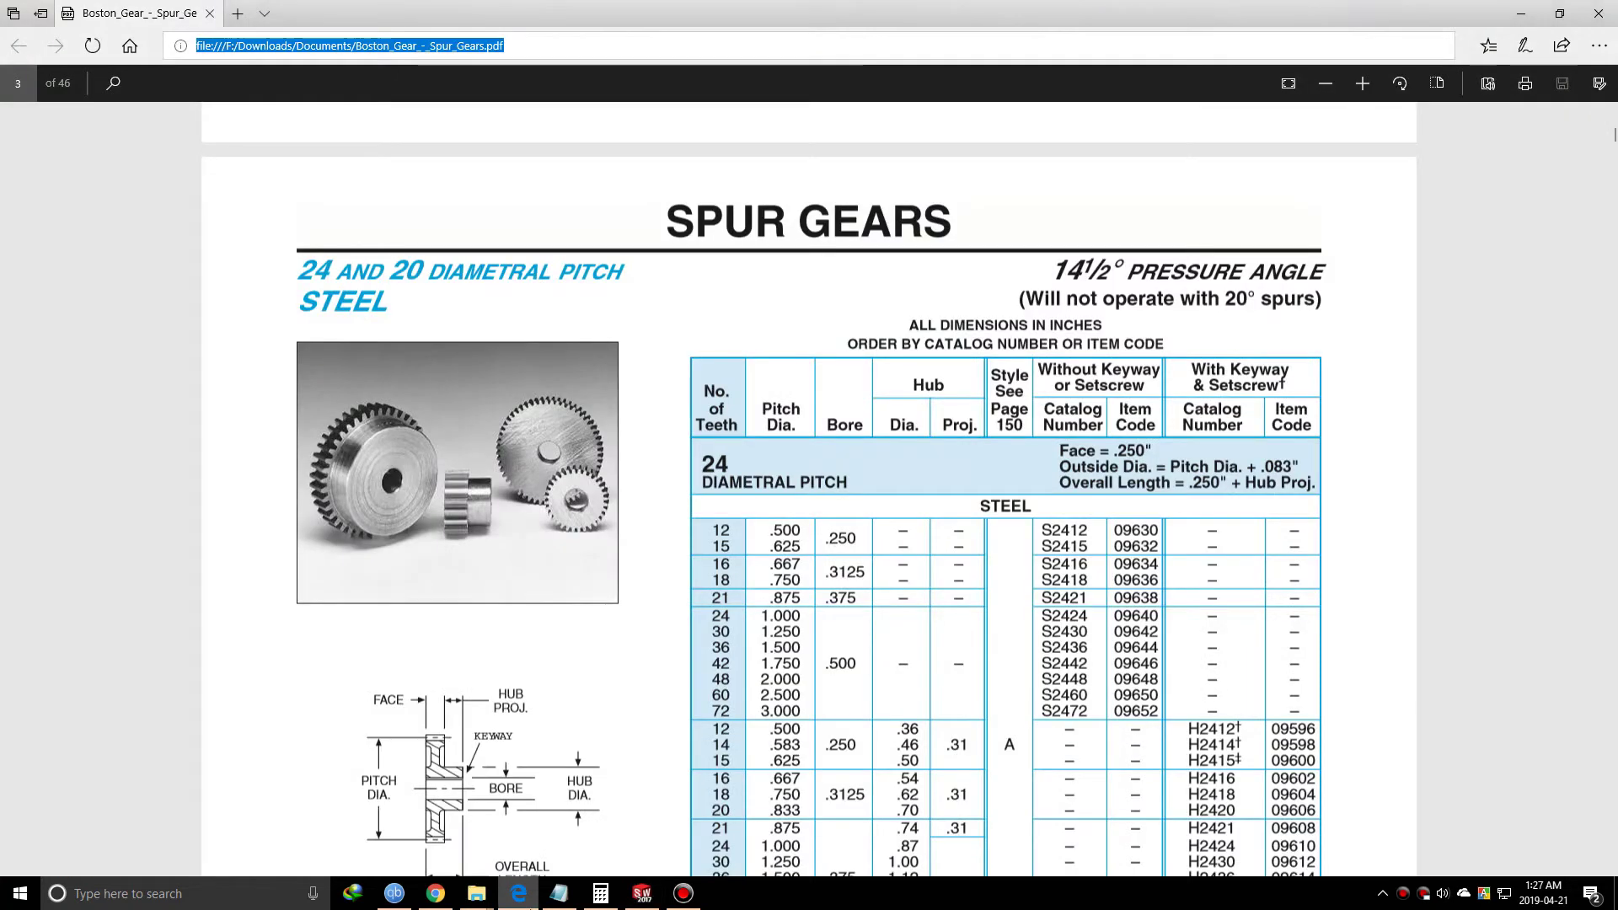
{"action": "left_click", "coordinate": [989, 438]}
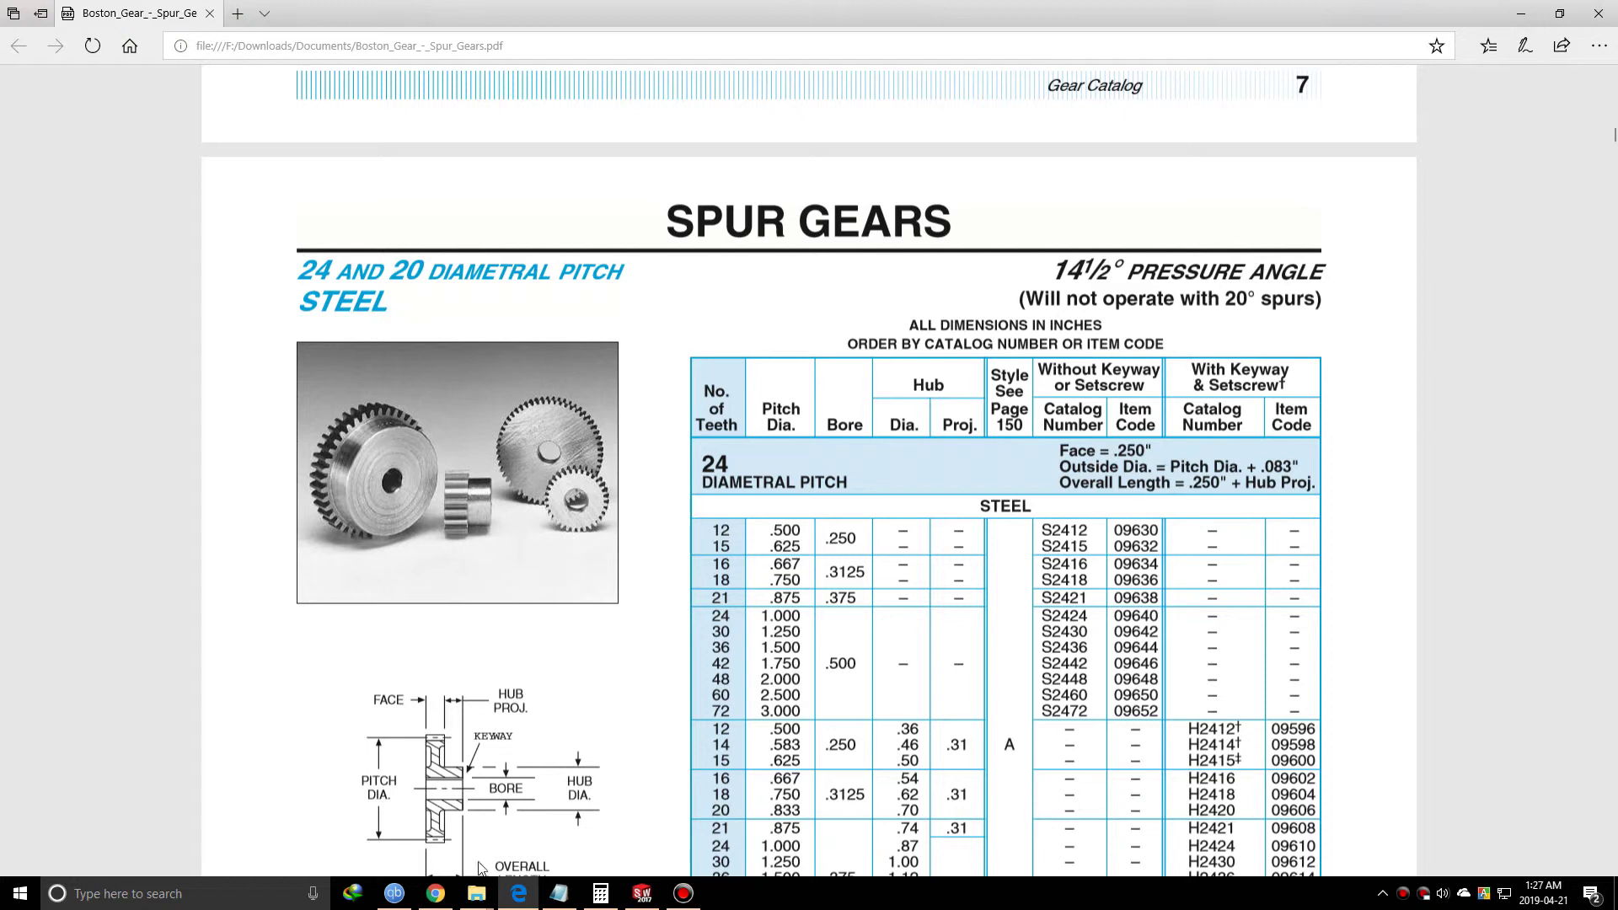
{"action": "left_click", "coordinate": [642, 893]}
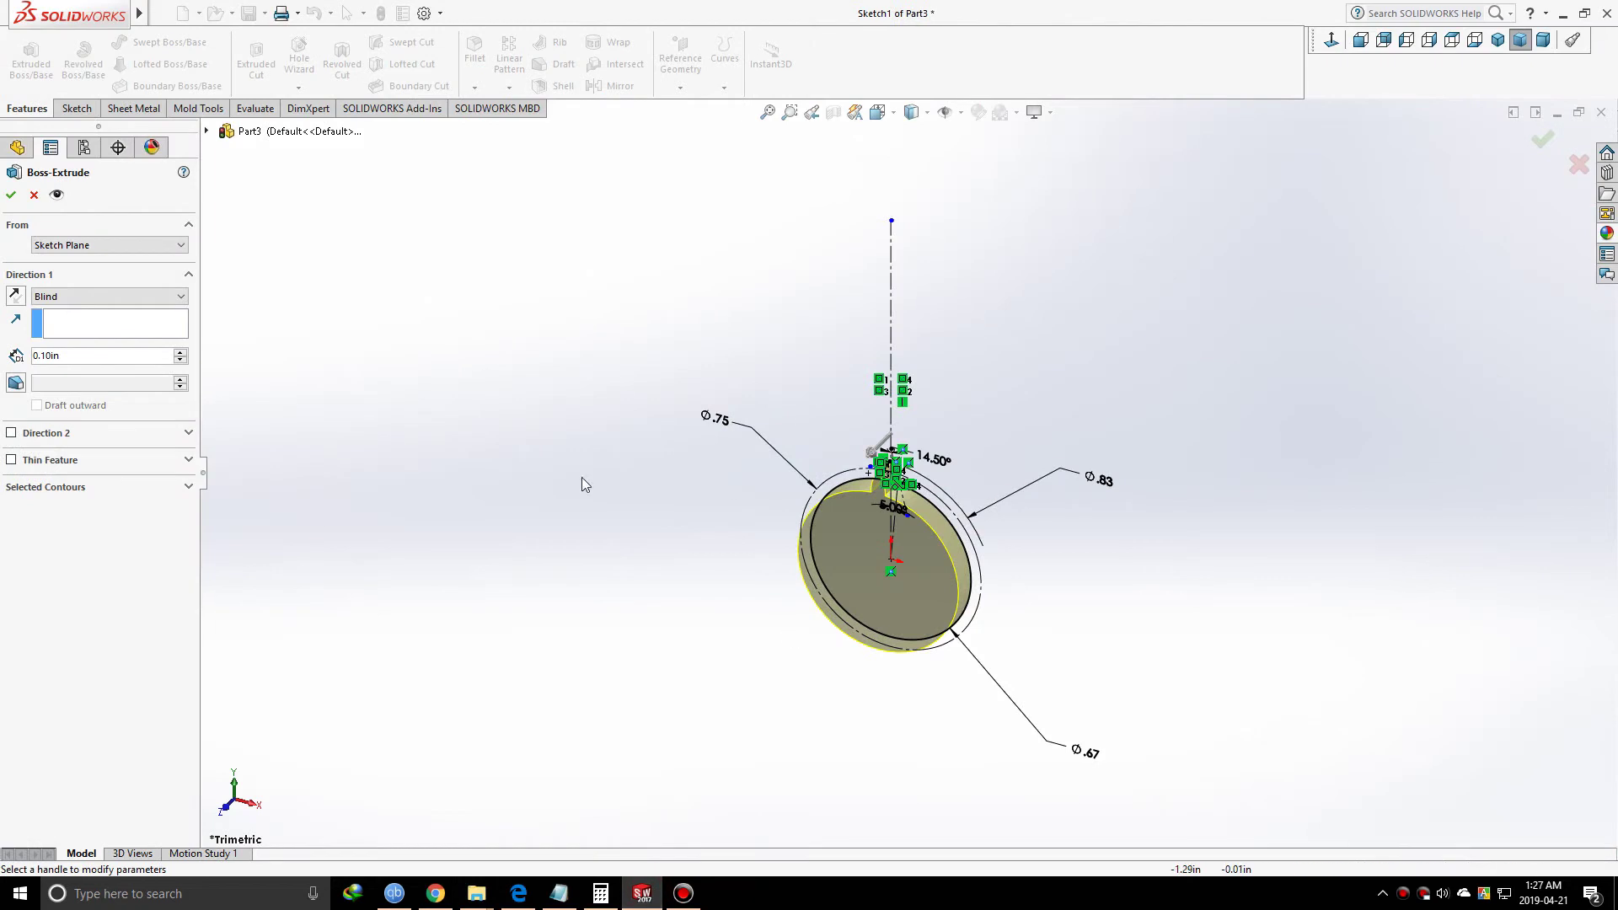
{"action": "double_click", "coordinate": [95, 356]}
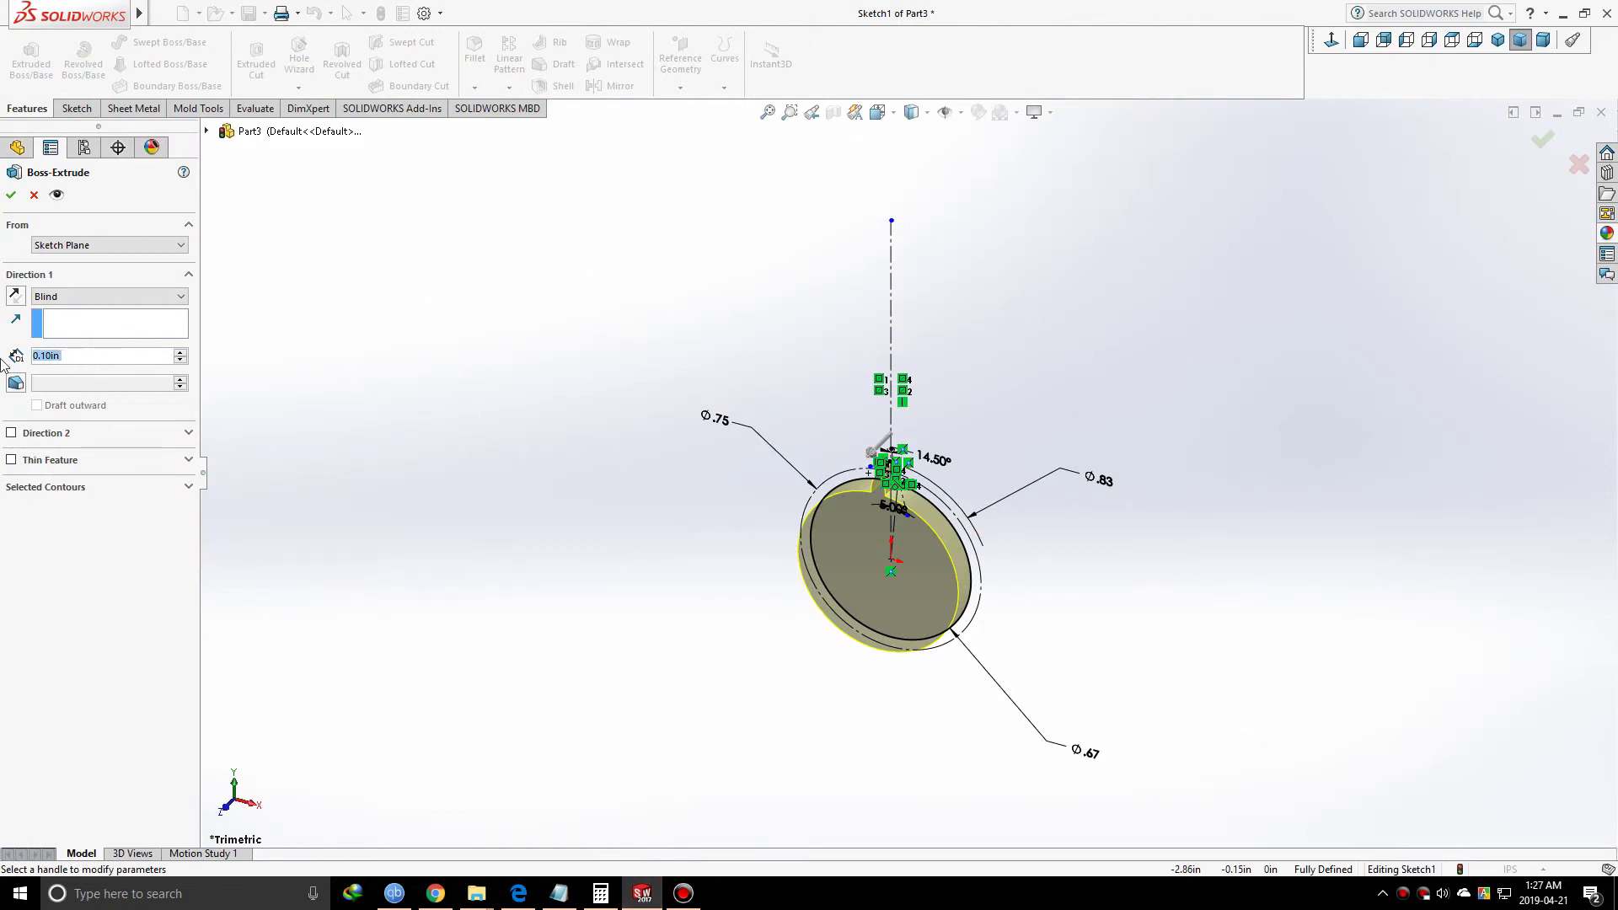
{"action": "type", "text": ".250"}
{"action": "key", "text": "Return"}
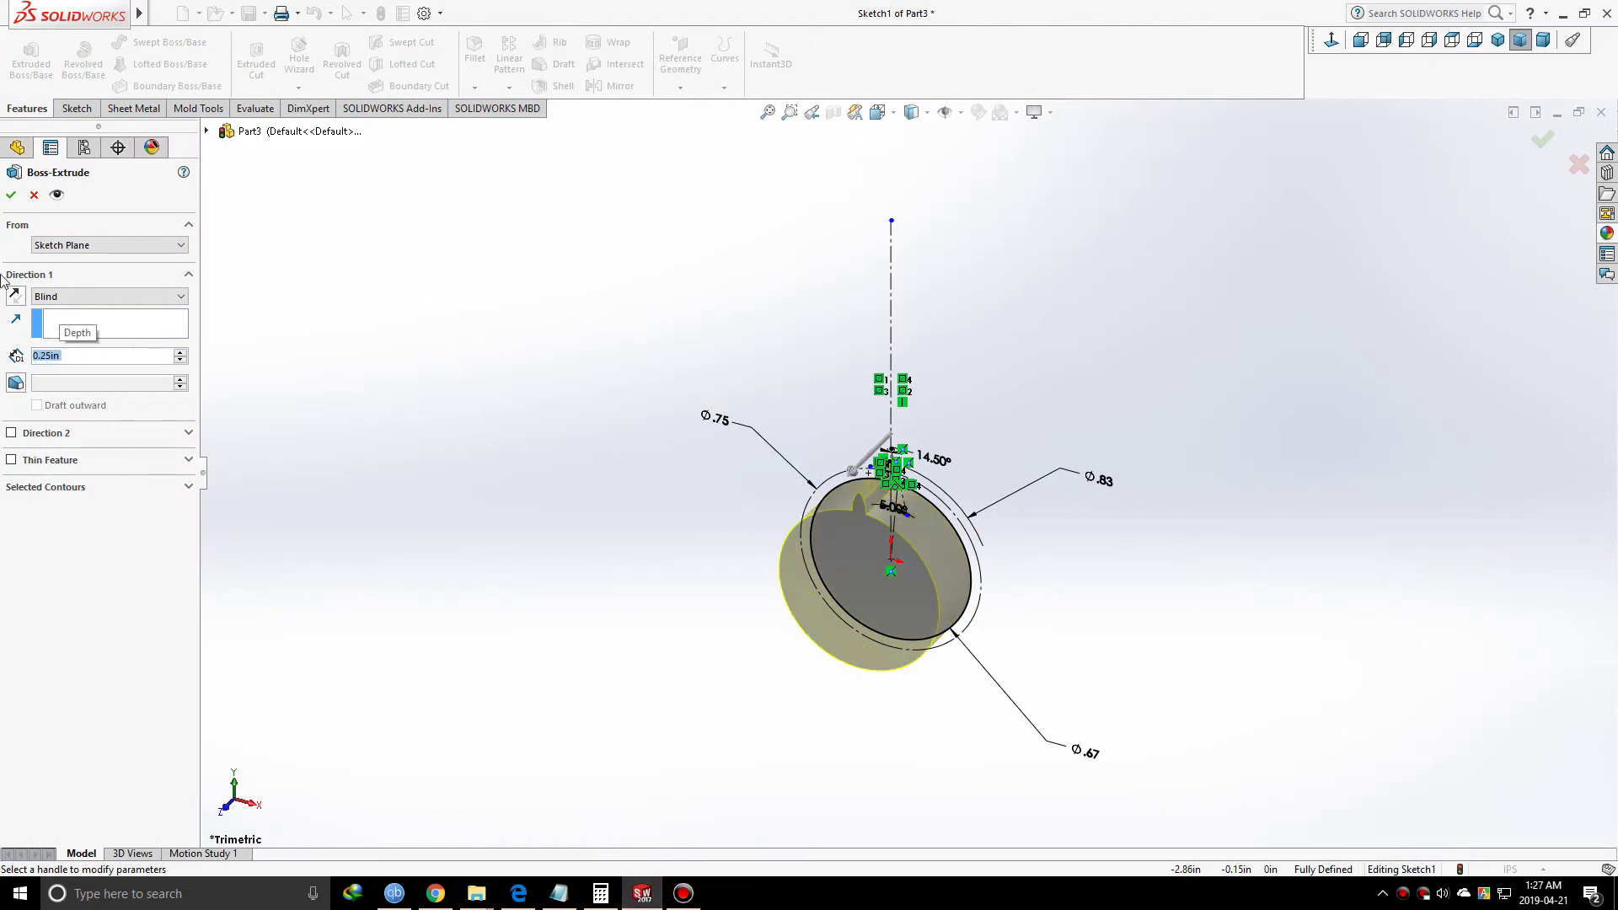
{"action": "left_click", "coordinate": [11, 195]}
{"action": "left_click", "coordinate": [472, 557]}
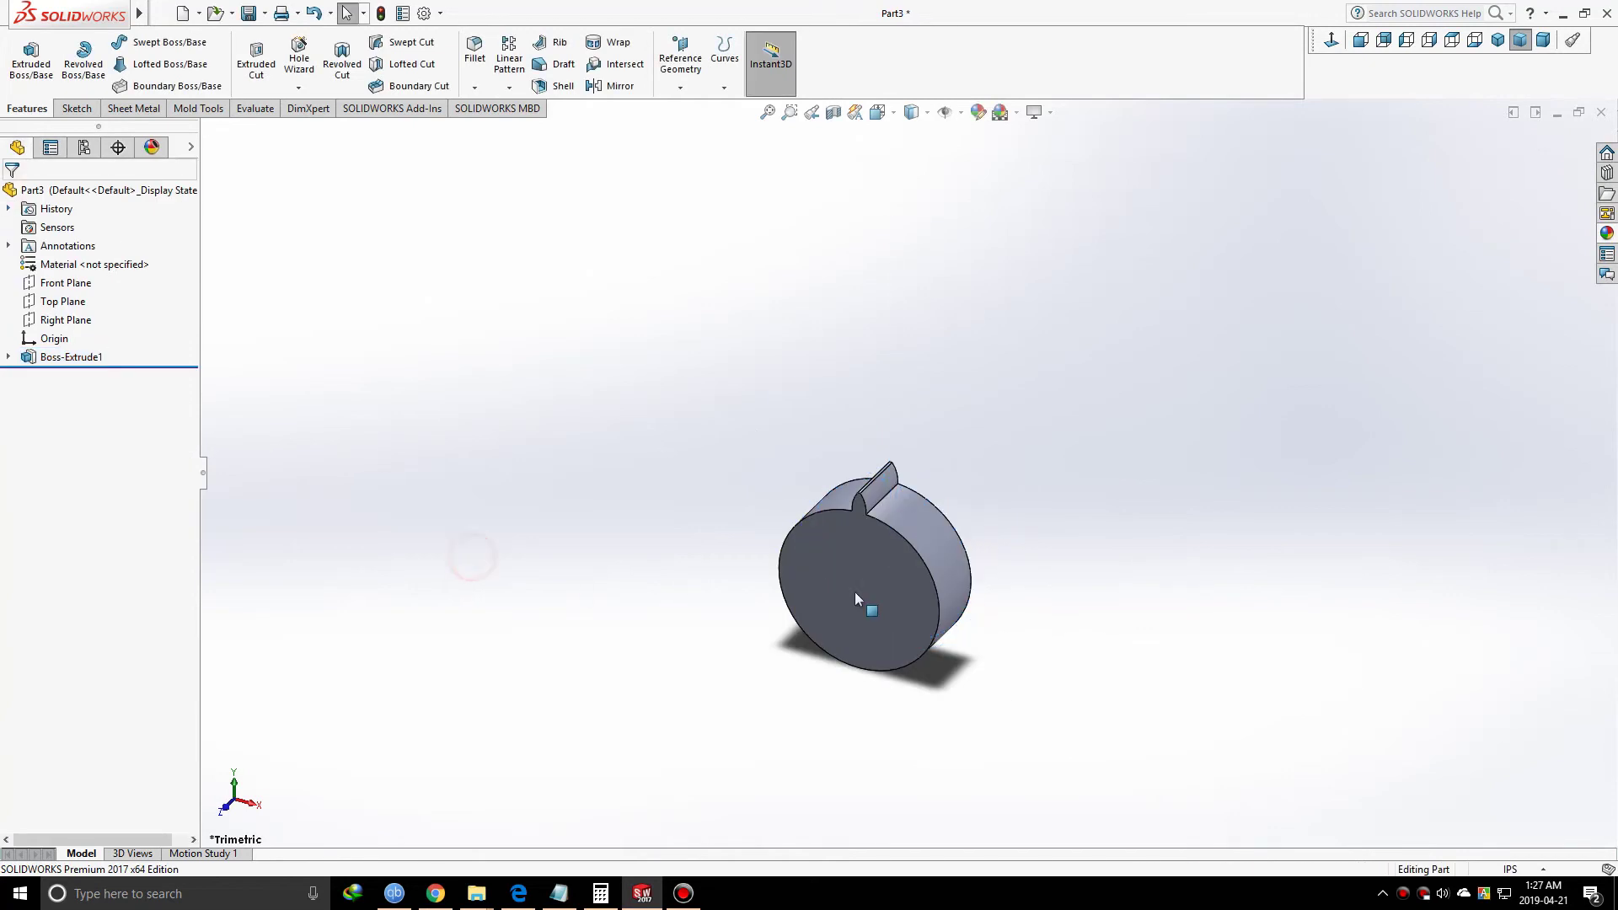
- Examine the extruded tooth's tip and the root corners where its flanks meet the gear body
{"action": "scroll", "coordinate": [851, 596], "scroll_direction": "down", "scroll_amount": 4}
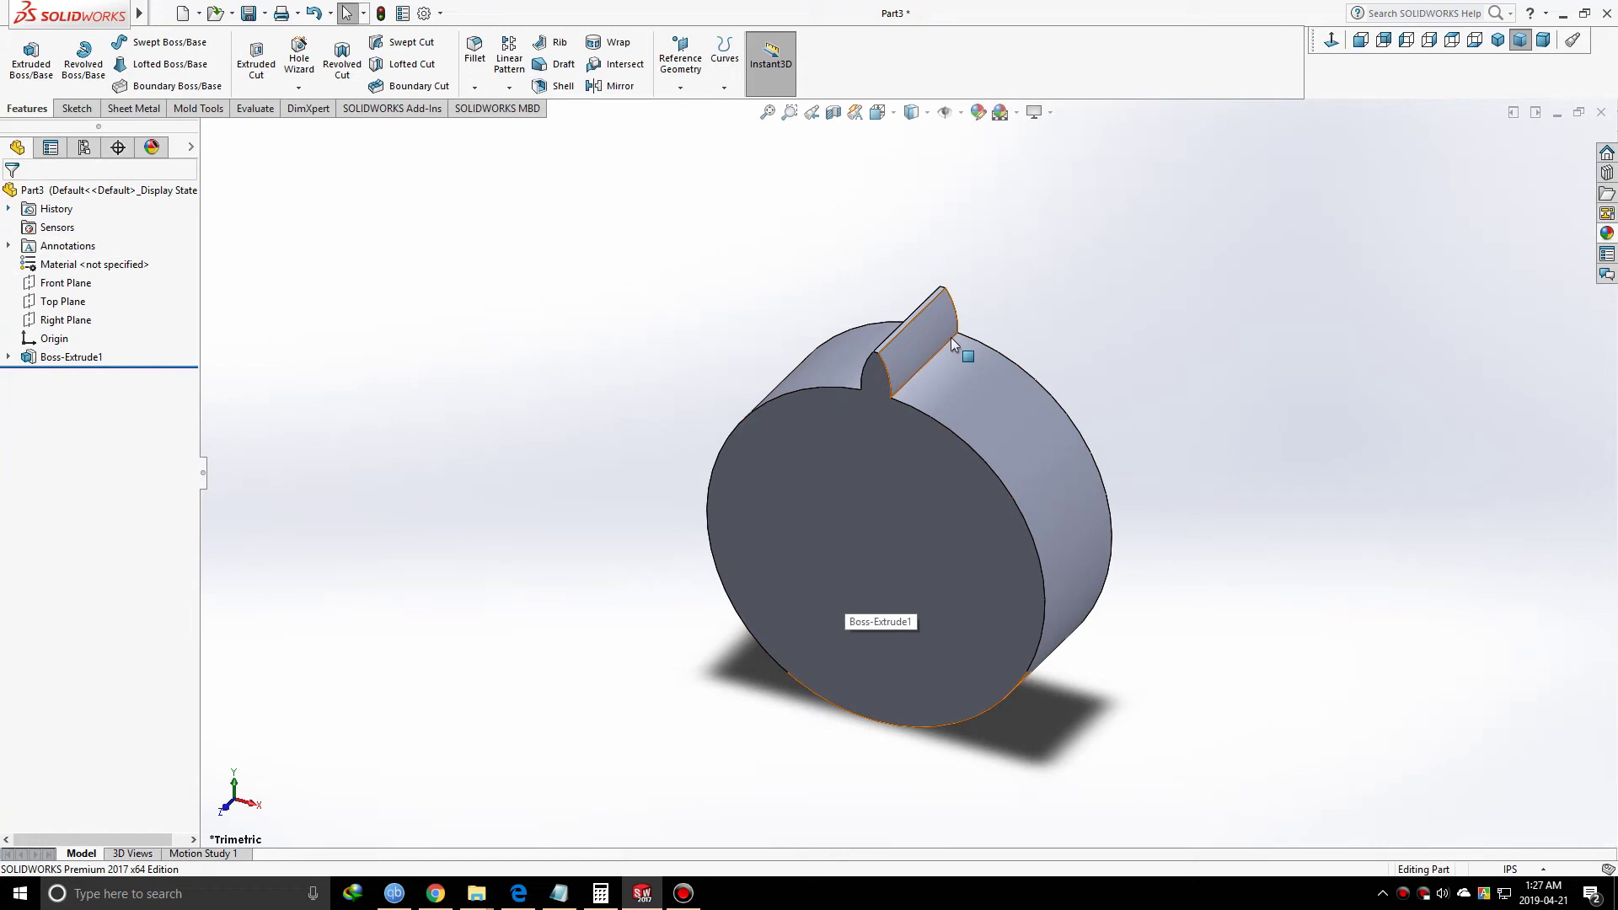
{"action": "scroll", "coordinate": [951, 337], "scroll_direction": "down", "scroll_amount": 5}
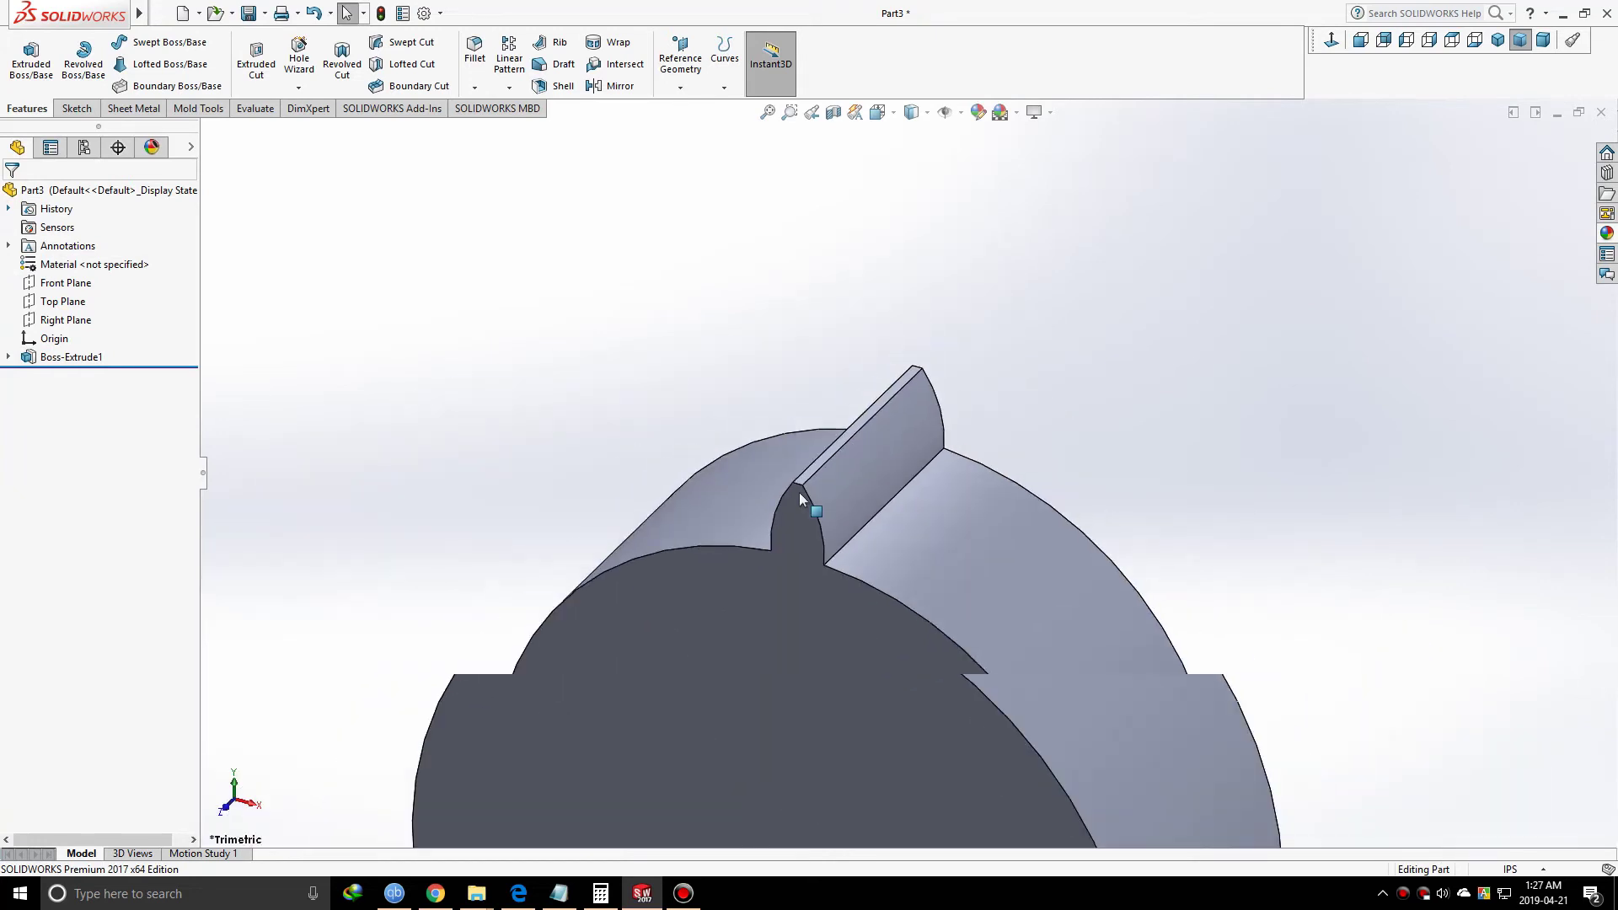
{"action": "middle_click_drag", "start_coordinate": [838, 337], "coordinate": [952, 550]}
{"action": "scroll", "coordinate": [910, 590], "scroll_direction": "down", "scroll_amount": 5}
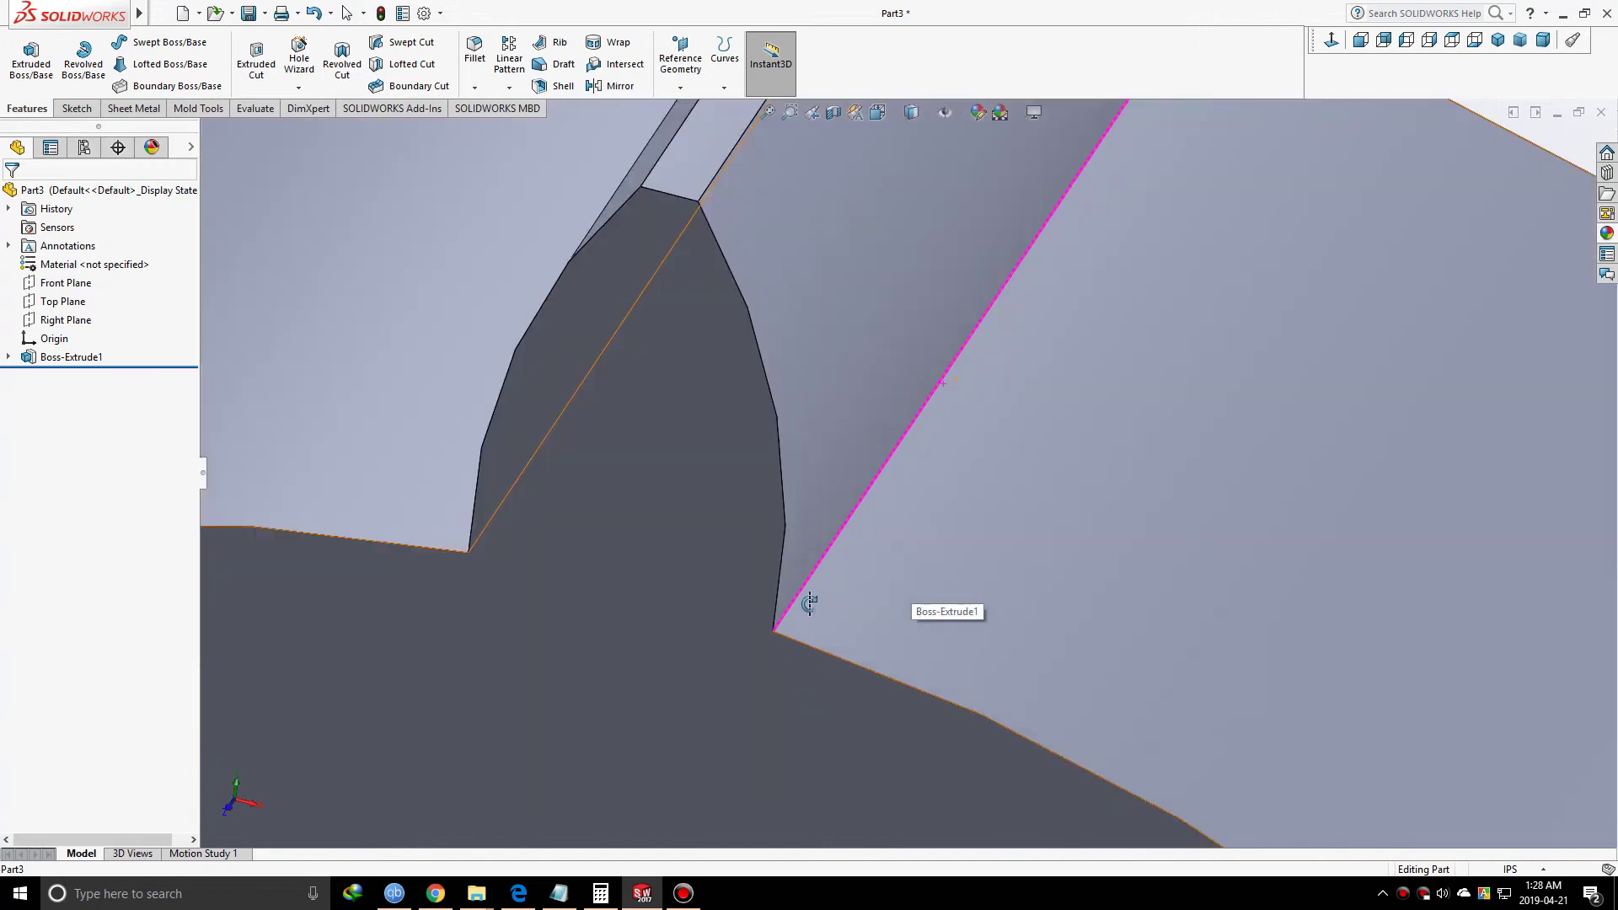
{"action": "scroll", "coordinate": [496, 563], "scroll_direction": "up", "scroll_amount": 5}
{"action": "middle_click_drag", "start_coordinate": [497, 563], "coordinate": [722, 686]}
{"action": "scroll", "coordinate": [722, 471], "scroll_direction": "down", "scroll_amount": 5}
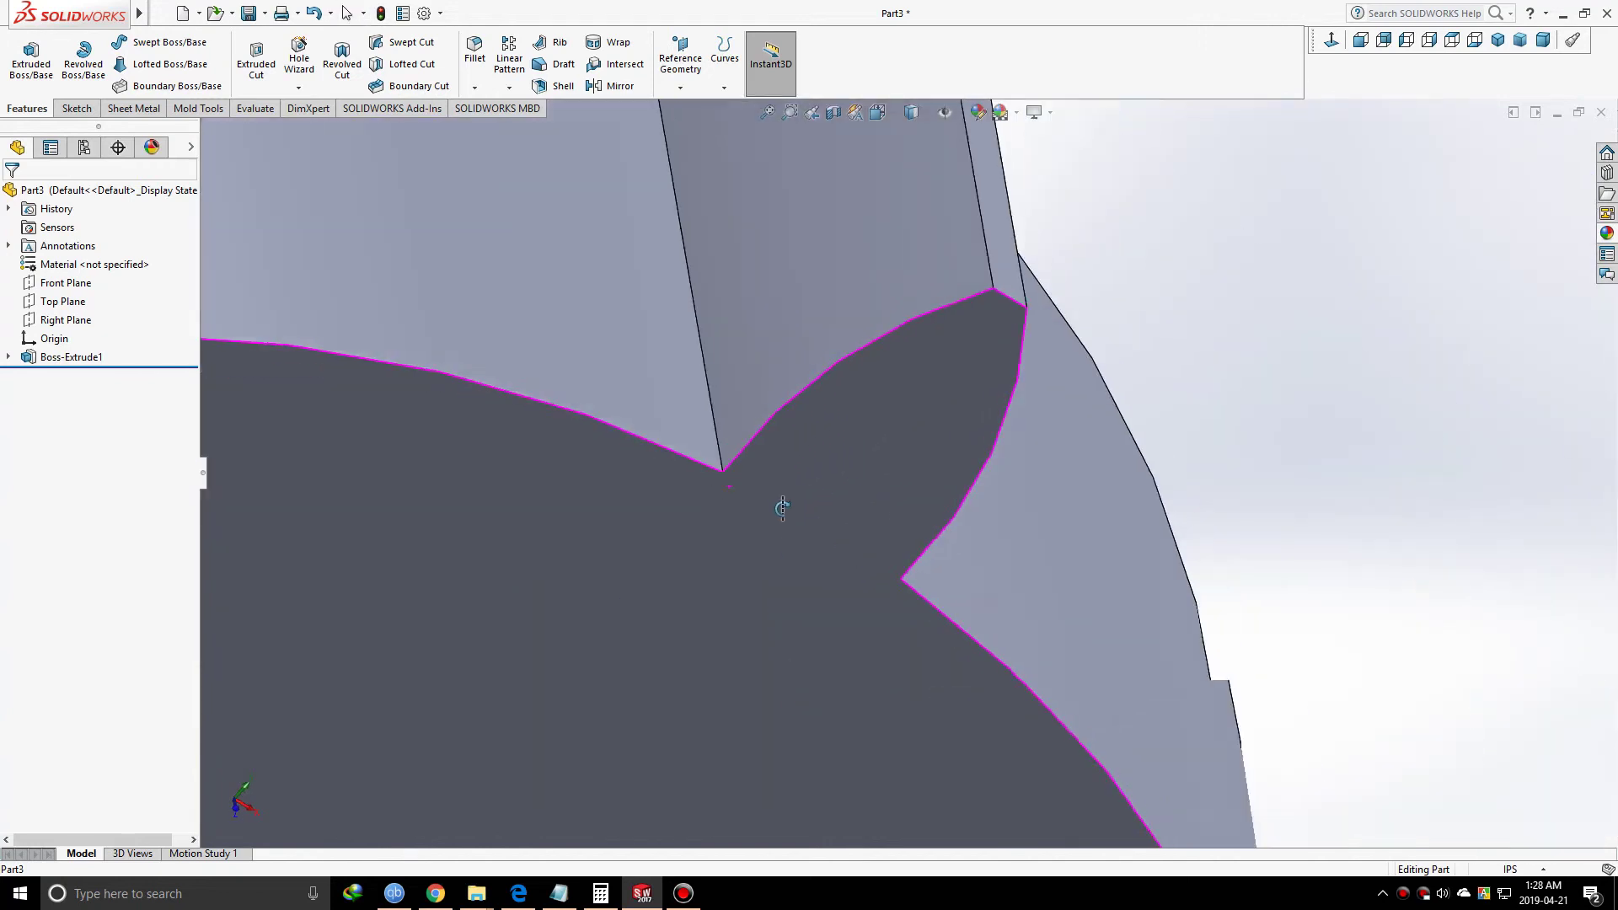
{"action": "scroll", "coordinate": [715, 473], "scroll_direction": "up", "scroll_amount": 8}
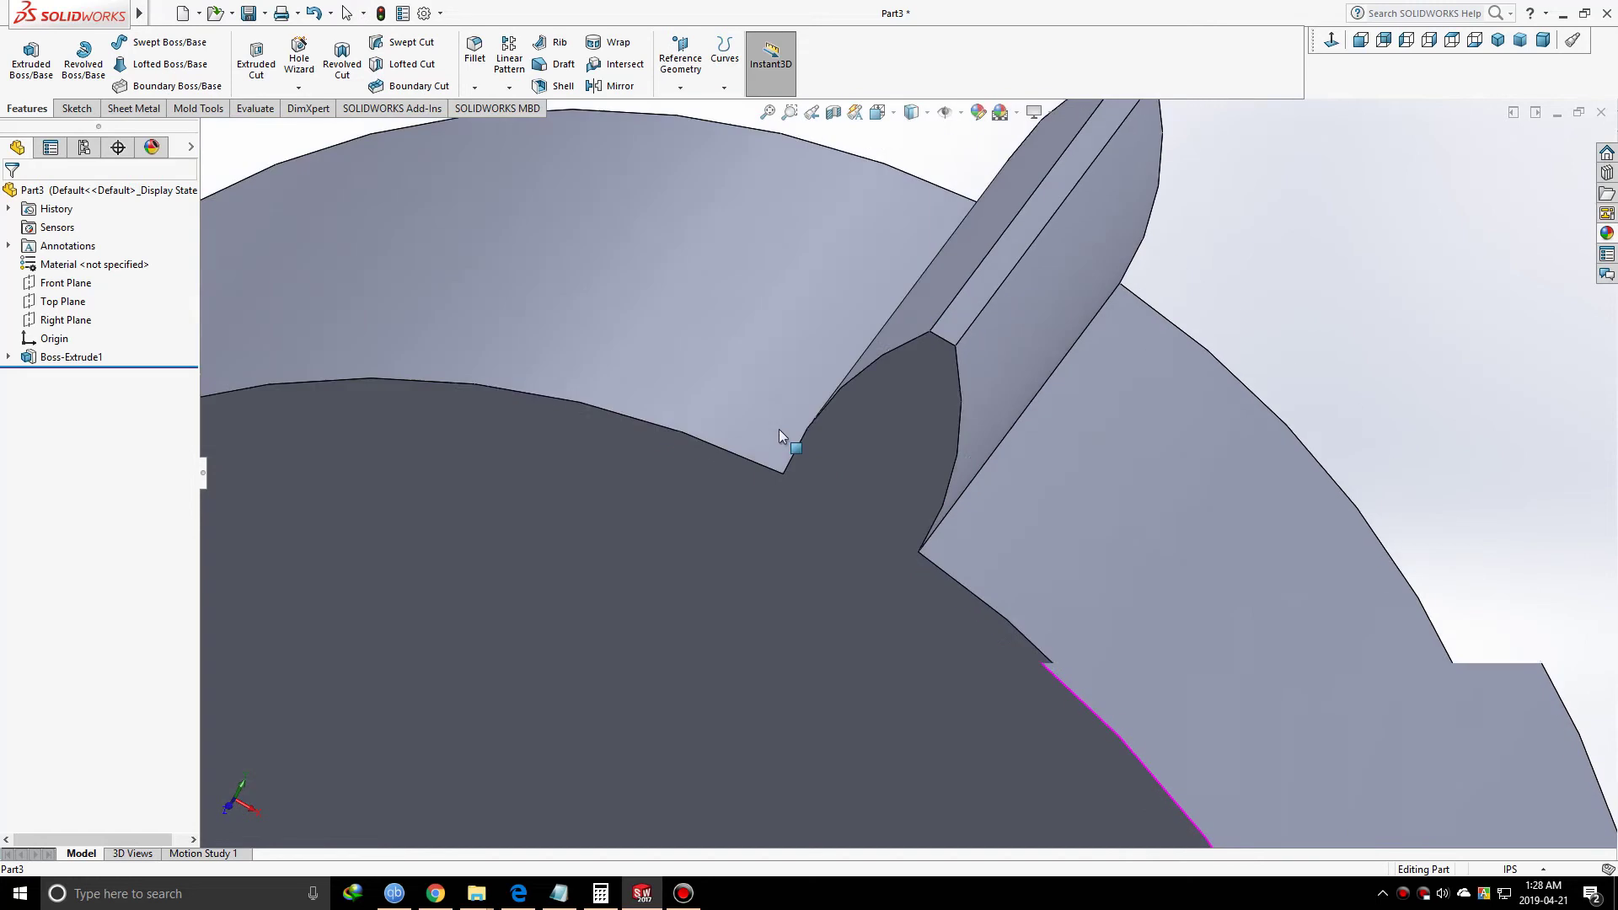
{"action": "scroll", "coordinate": [868, 459], "scroll_direction": "up", "scroll_amount": 2}
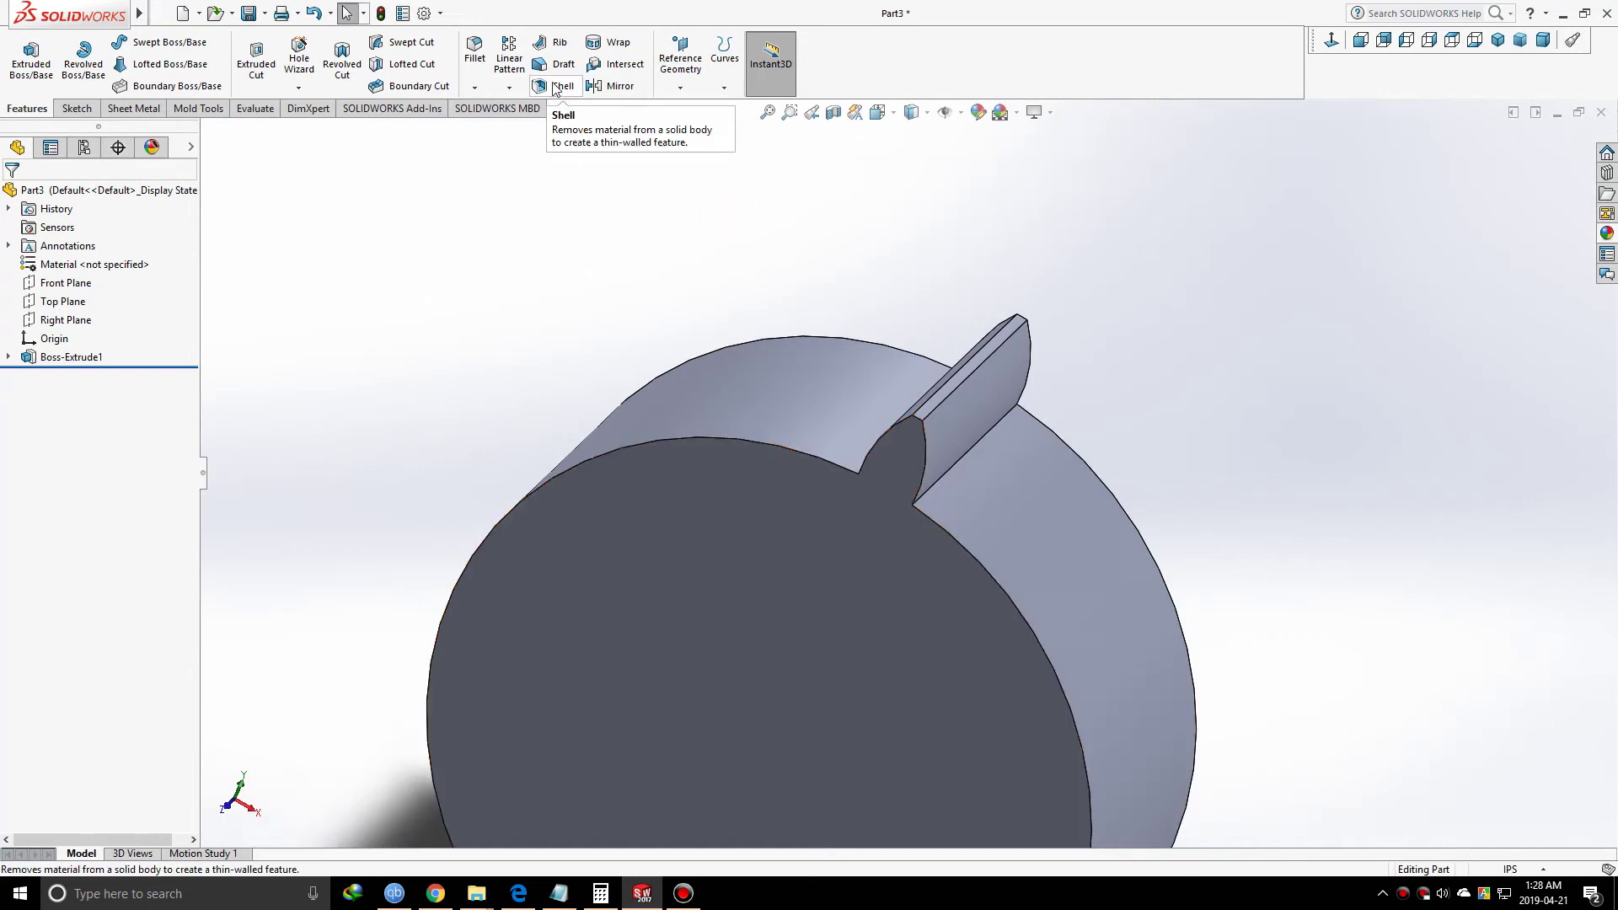
- Start a symmetric fillet on one long edge of the tooth tip with a 0.005 in radius
{"action": "left_click", "coordinate": [474, 52]}
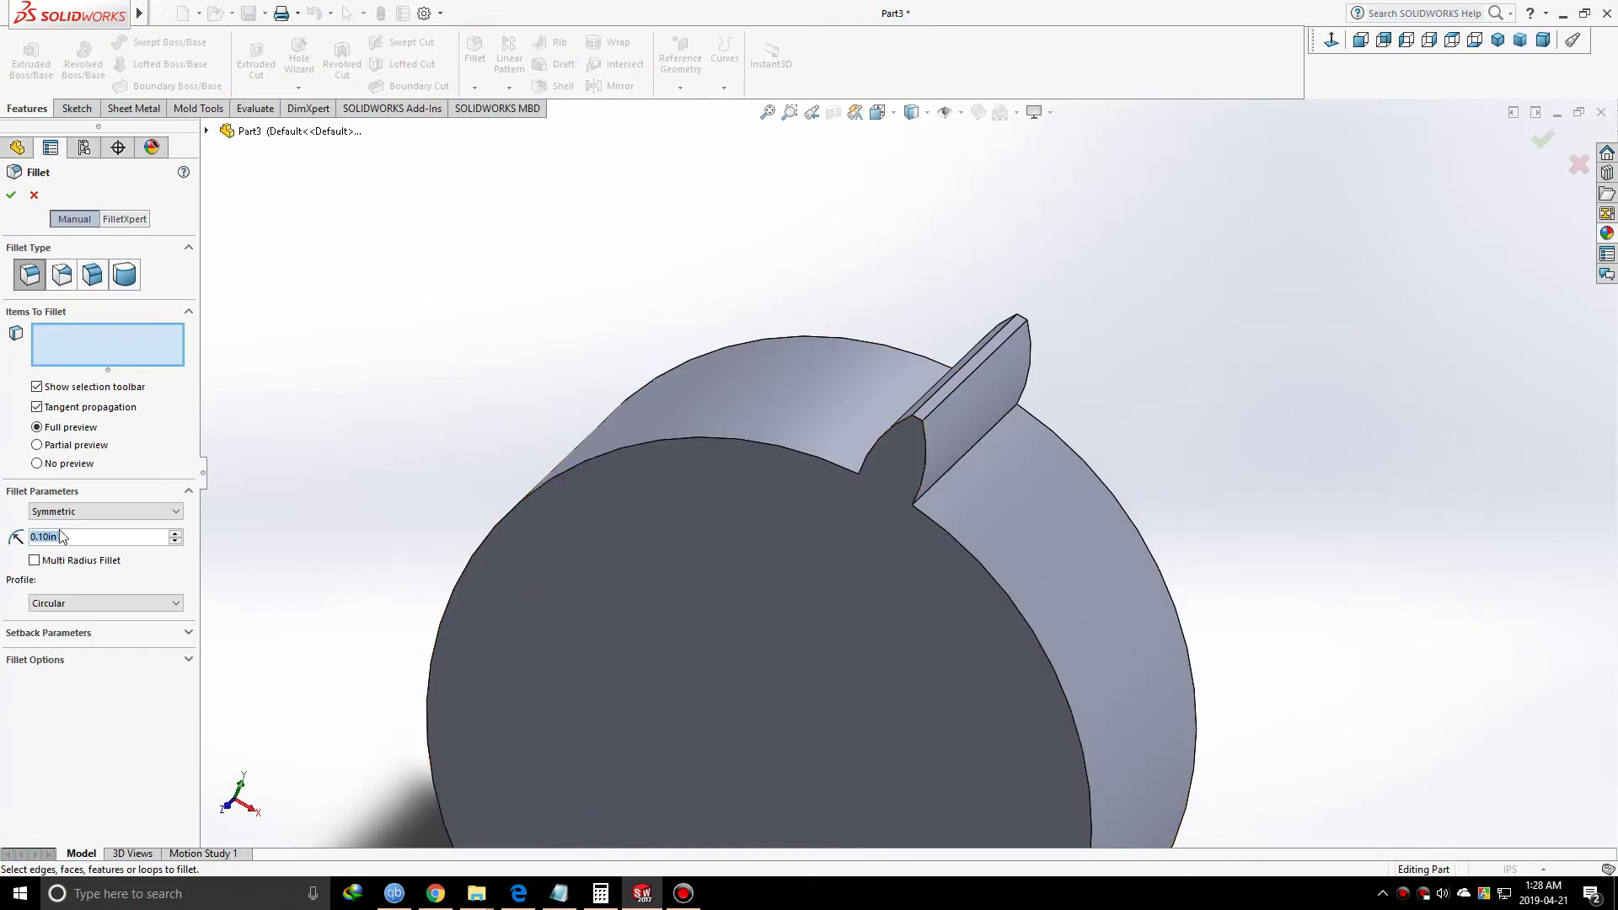
{"action": "type", "text": "0.05"}
{"action": "key", "text": "Return"}
{"action": "scroll", "coordinate": [861, 541], "scroll_direction": "down", "scroll_amount": 5}
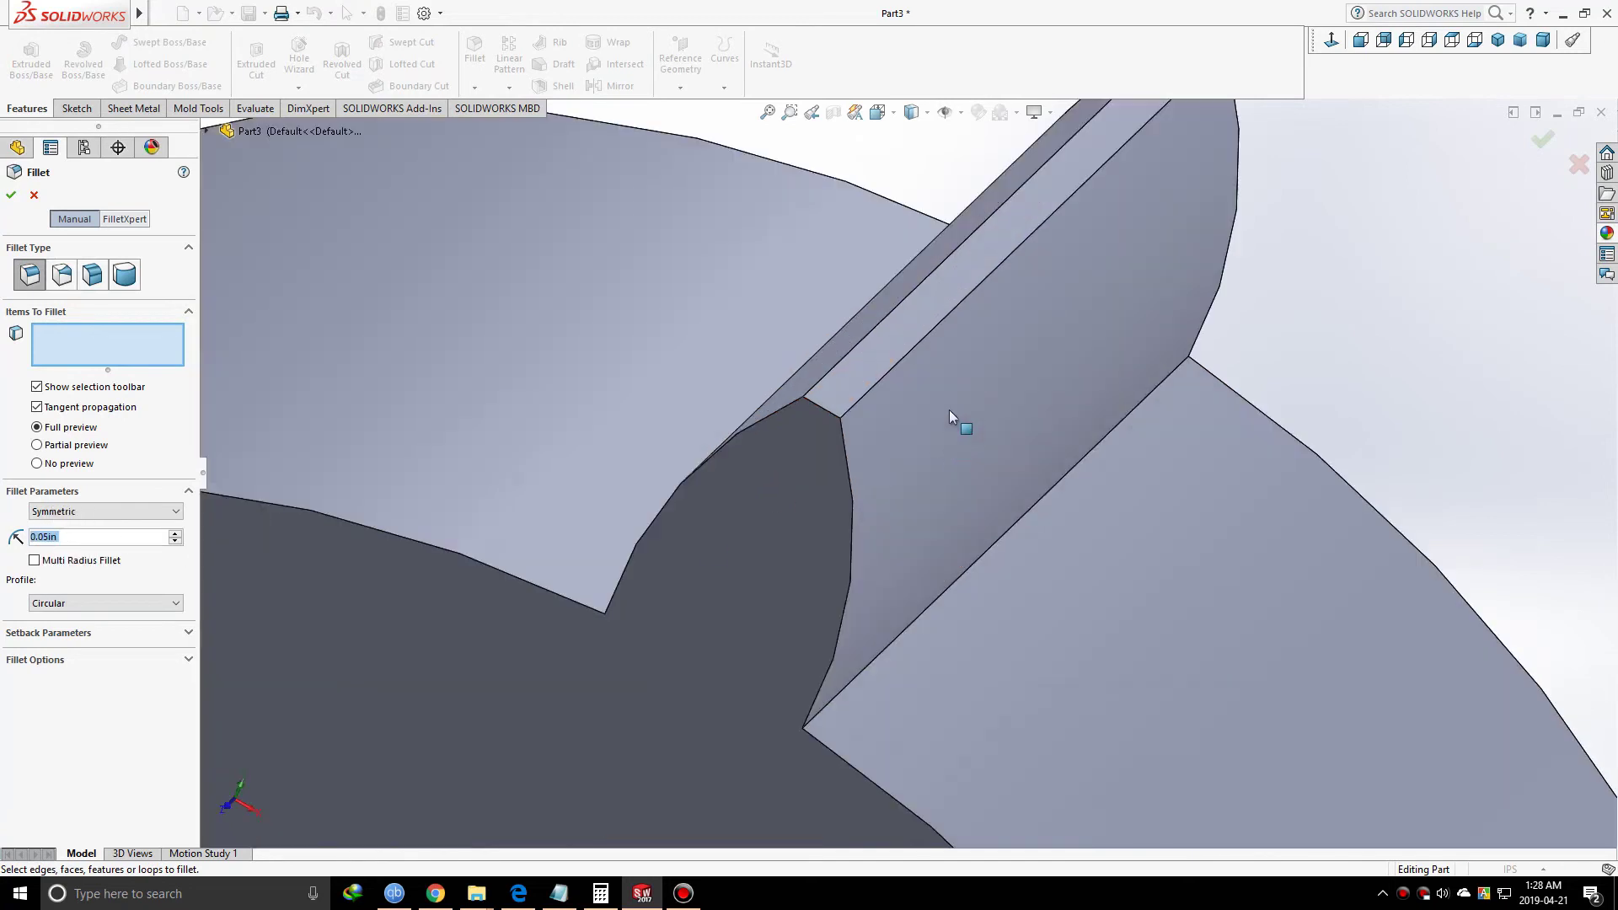
{"action": "left_click", "coordinate": [882, 383]}
{"action": "scroll", "coordinate": [885, 396], "scroll_direction": "up", "scroll_amount": 4}
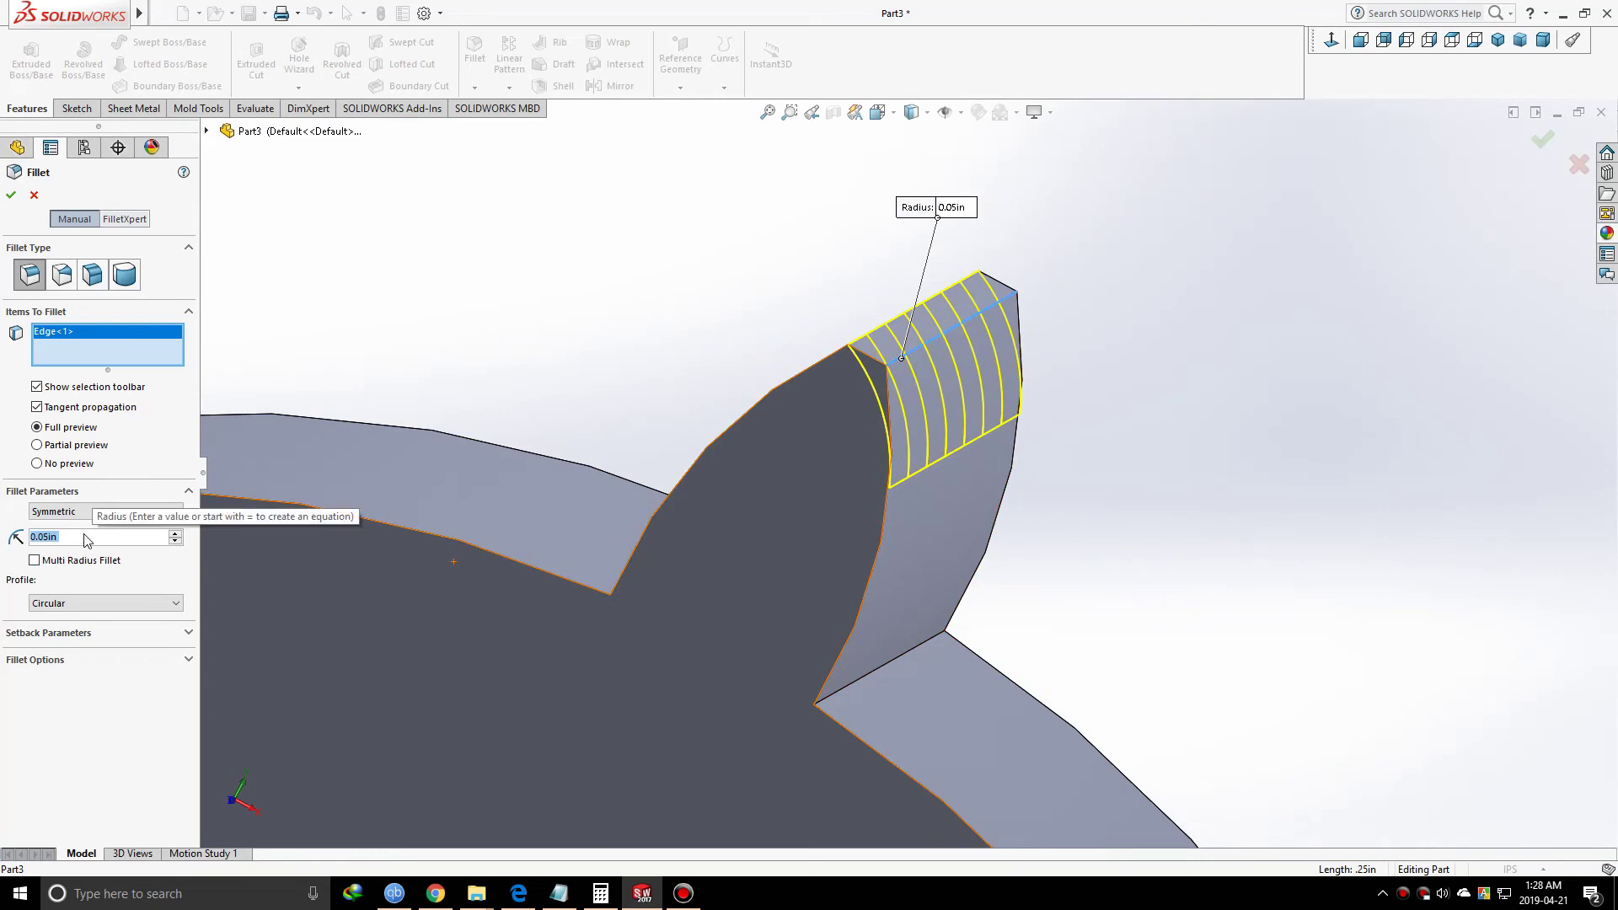
{"action": "type", "text": ".005"}
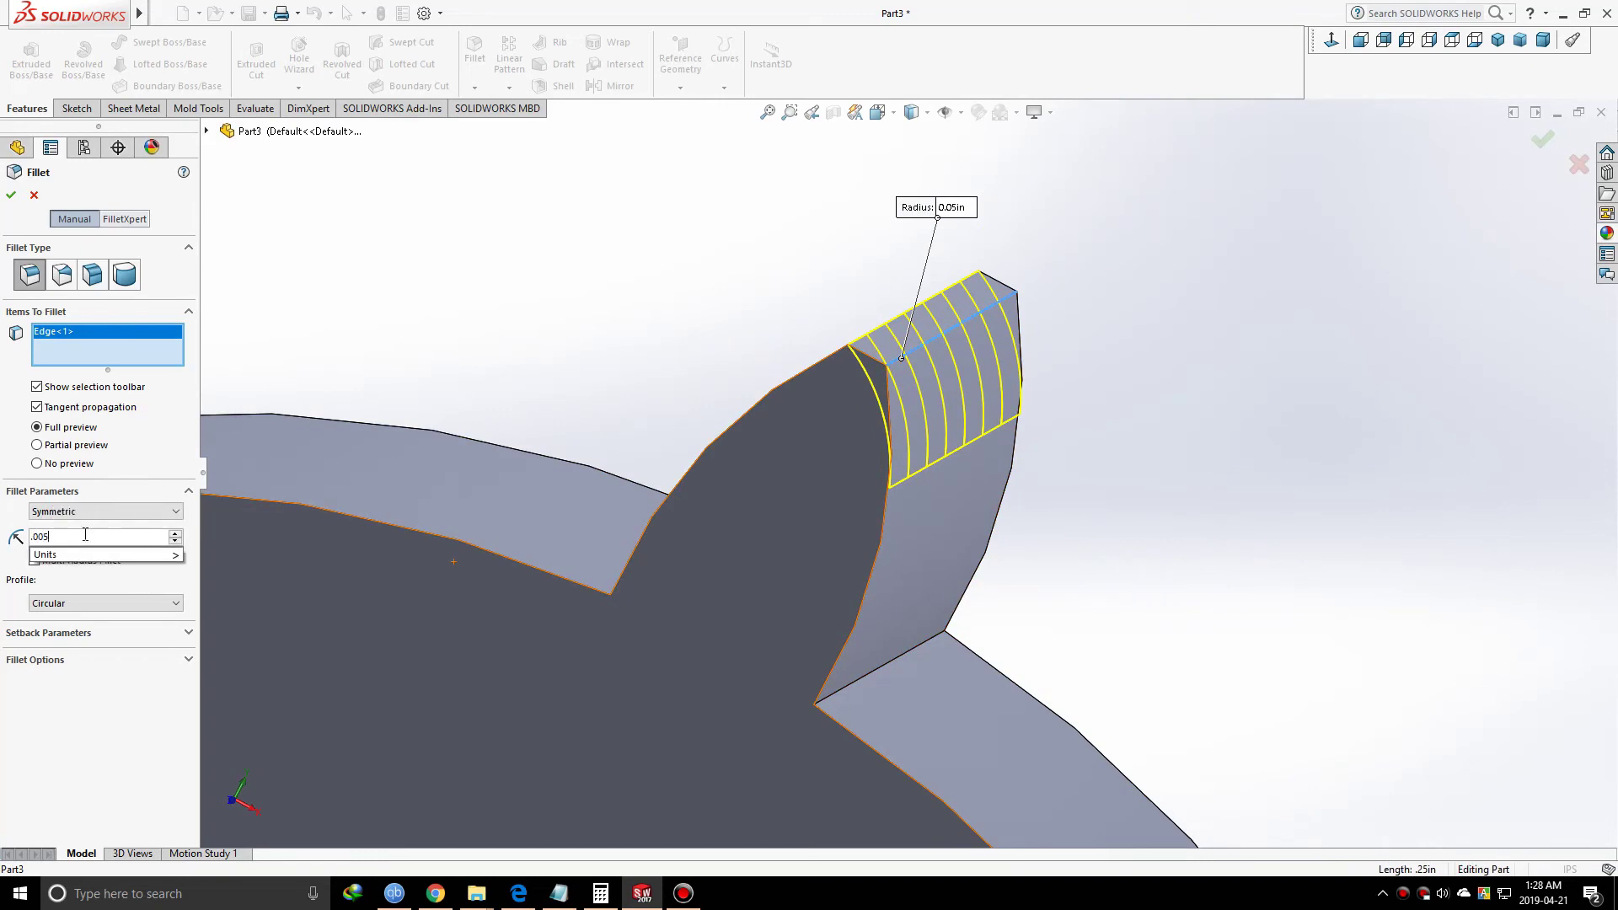
{"action": "key", "text": "Return"}
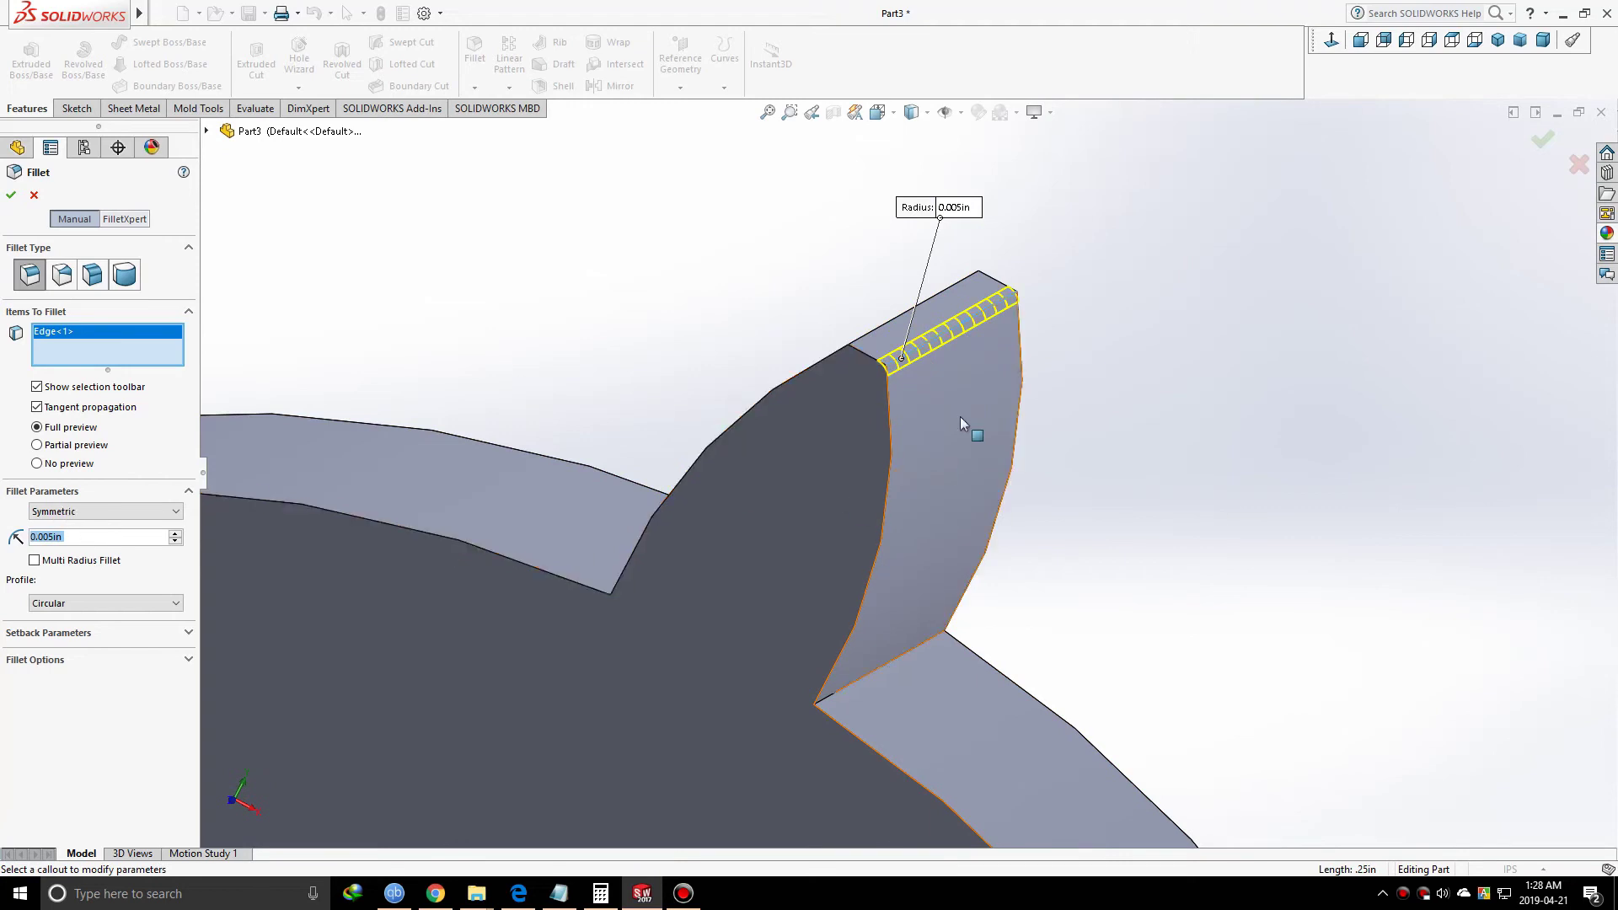
- Add the other tip edge and both root edges of the tooth to the fillet and apply it
{"action": "scroll", "coordinate": [968, 424], "scroll_direction": "up", "scroll_amount": 5}
{"action": "scroll", "coordinate": [952, 497], "scroll_direction": "down", "scroll_amount": 4}
{"action": "scroll", "coordinate": [953, 503], "scroll_direction": "down", "scroll_amount": 2}
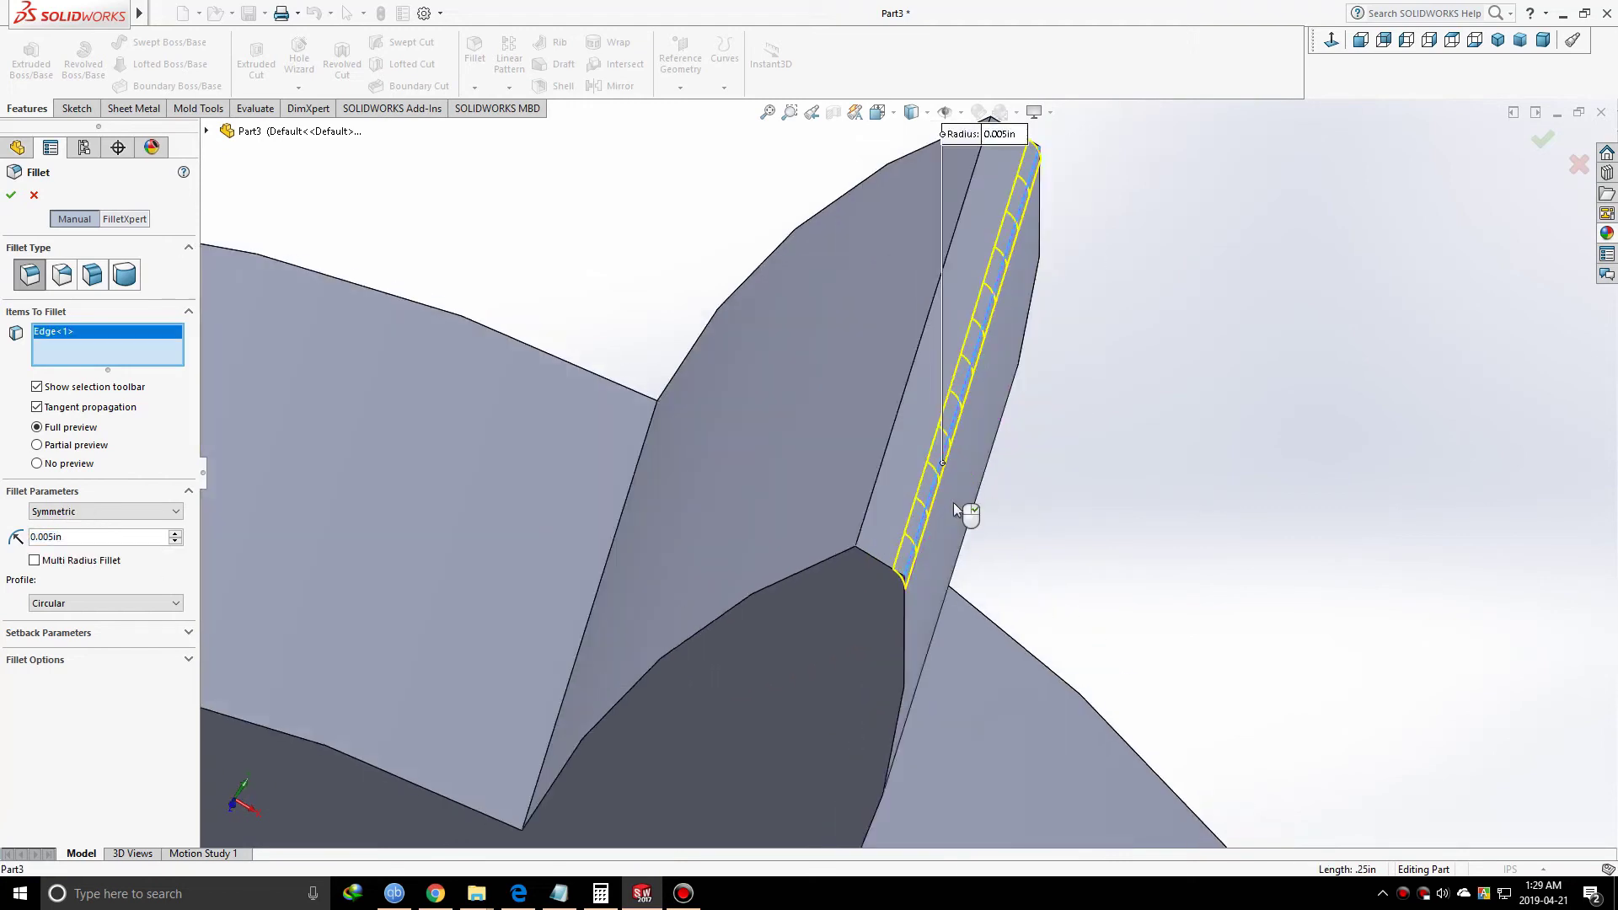
{"action": "left_click", "coordinate": [870, 508]}
{"action": "scroll", "coordinate": [841, 607], "scroll_direction": "up", "scroll_amount": 2}
{"action": "middle_click_drag", "start_coordinate": [841, 607], "coordinate": [903, 496]}
{"action": "left_click", "coordinate": [874, 758]}
{"action": "left_click", "coordinate": [678, 672]}
{"action": "key", "text": "Return"}
{"action": "scroll", "coordinate": [963, 407], "scroll_direction": "down", "scroll_amount": 3}
{"action": "middle_click_drag", "start_coordinate": [963, 407], "coordinate": [842, 498]}
{"action": "scroll", "coordinate": [843, 498], "scroll_direction": "up", "scroll_amount": 5}
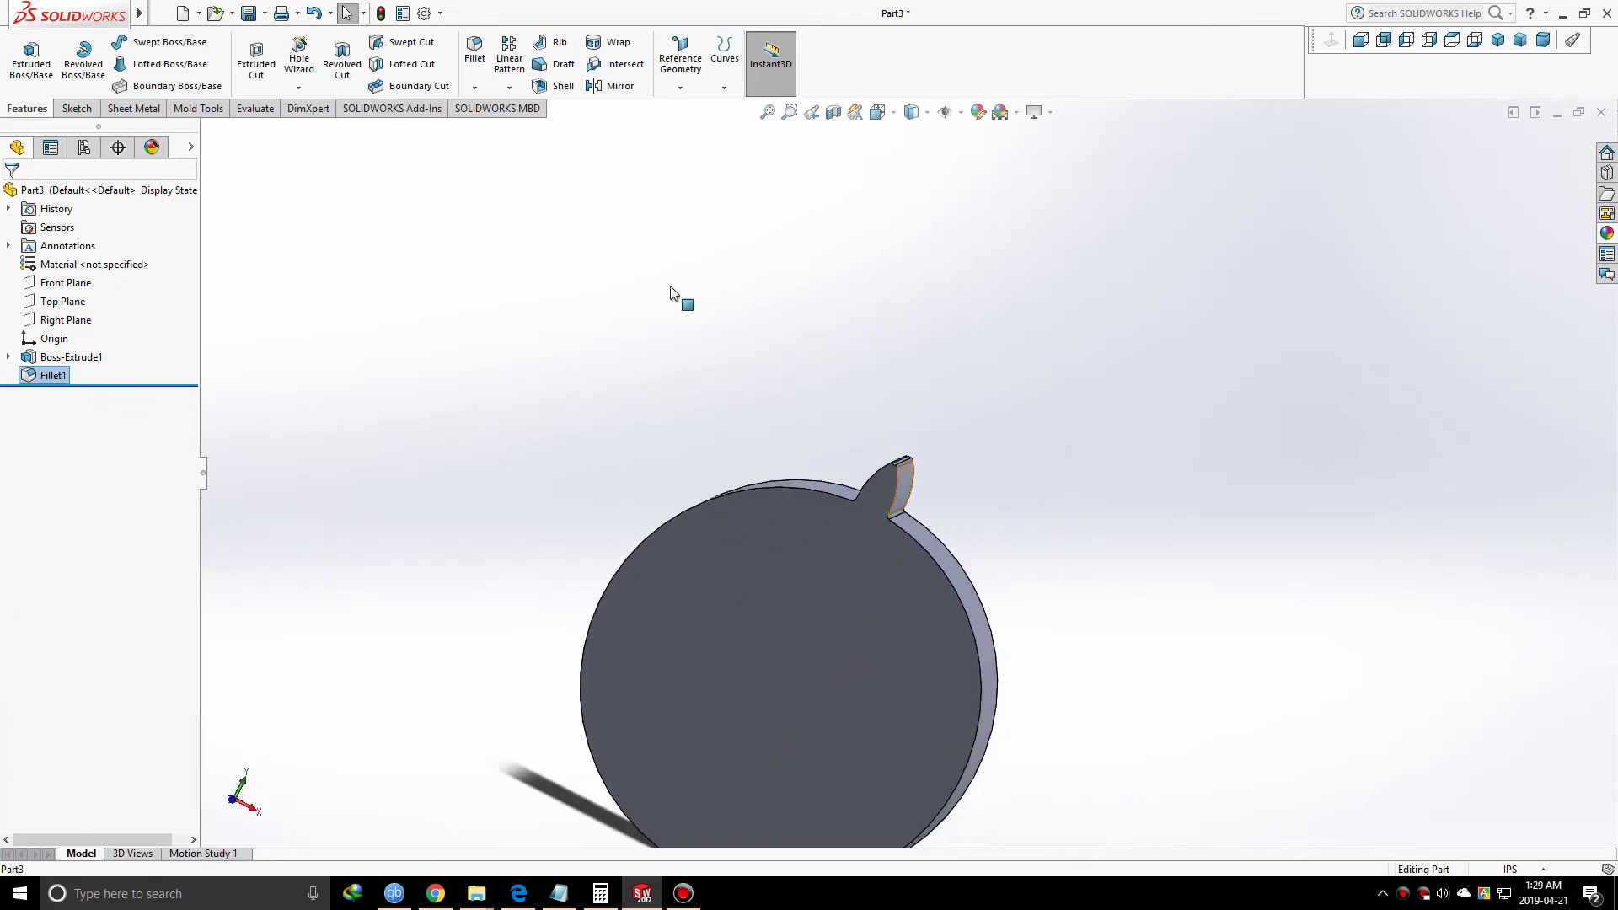
{"action": "left_click", "coordinate": [605, 265]}
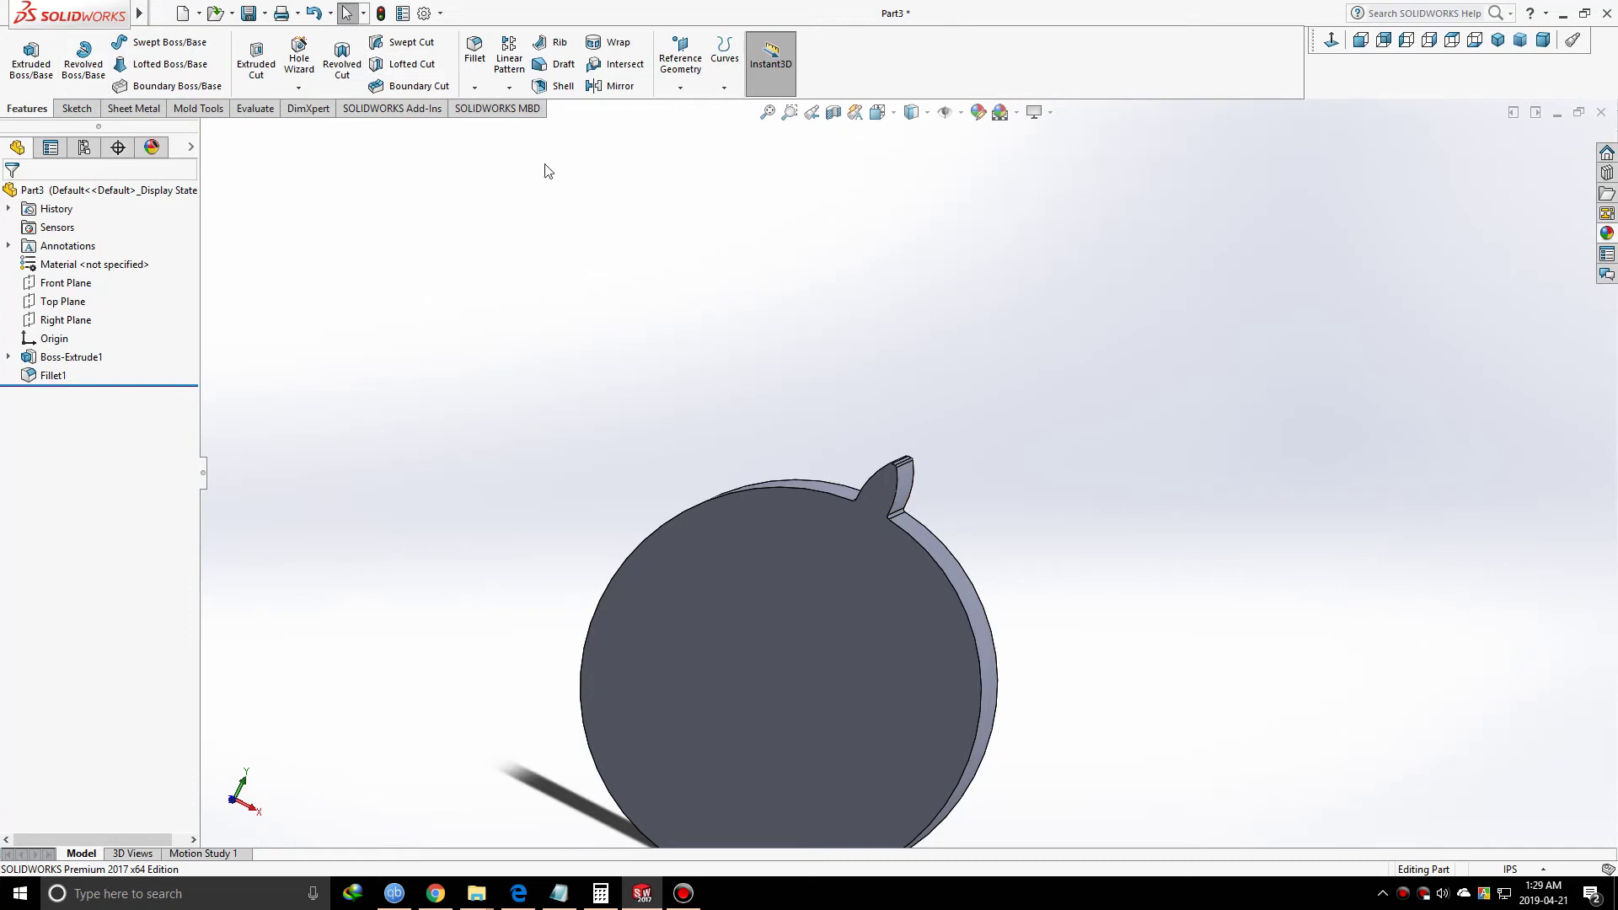
- Start a circular pattern and select one side's root fillet, flank and tip fillet plus the tip land as faces to pattern
{"action": "left_click", "coordinate": [510, 88]}
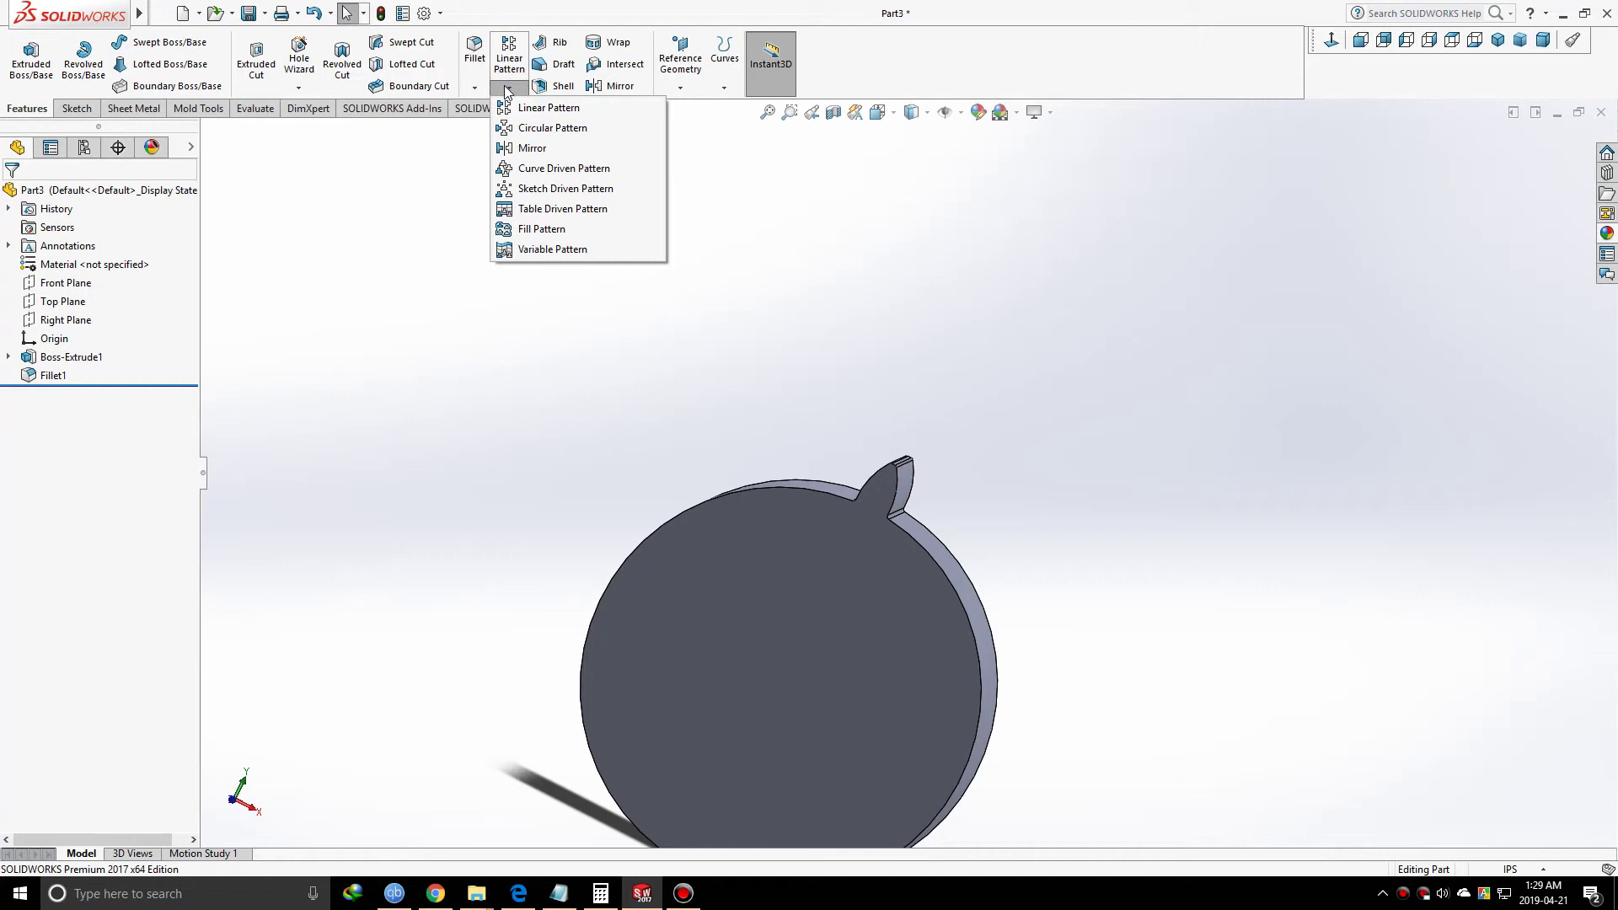
{"action": "left_click", "coordinate": [544, 131]}
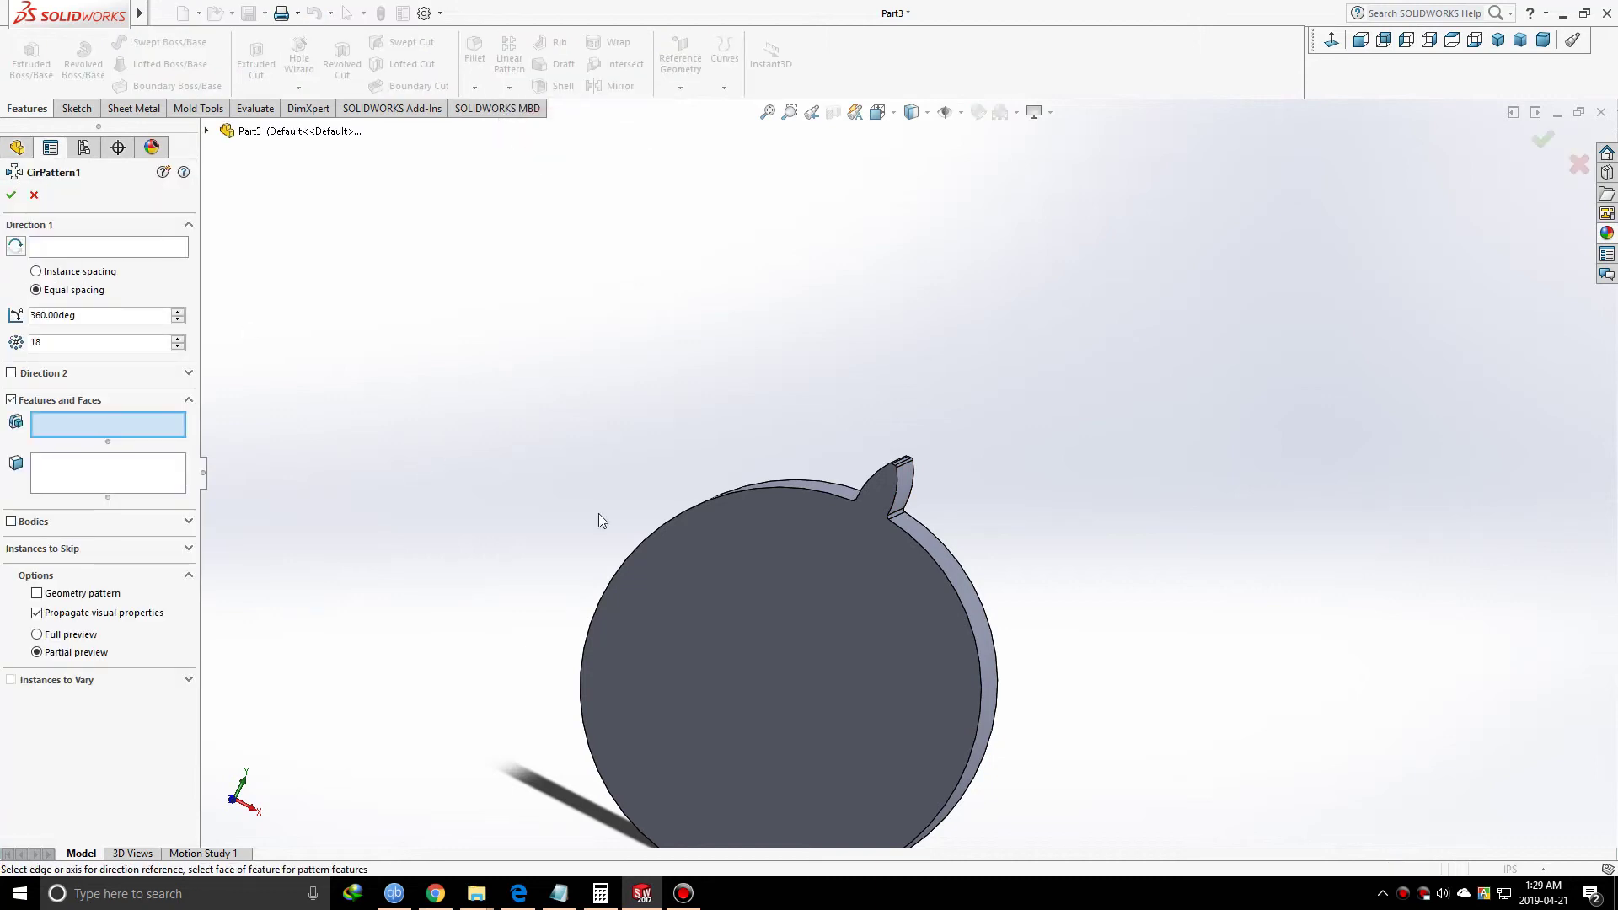
{"action": "middle_click_drag", "start_coordinate": [599, 513], "coordinate": [254, 562]}
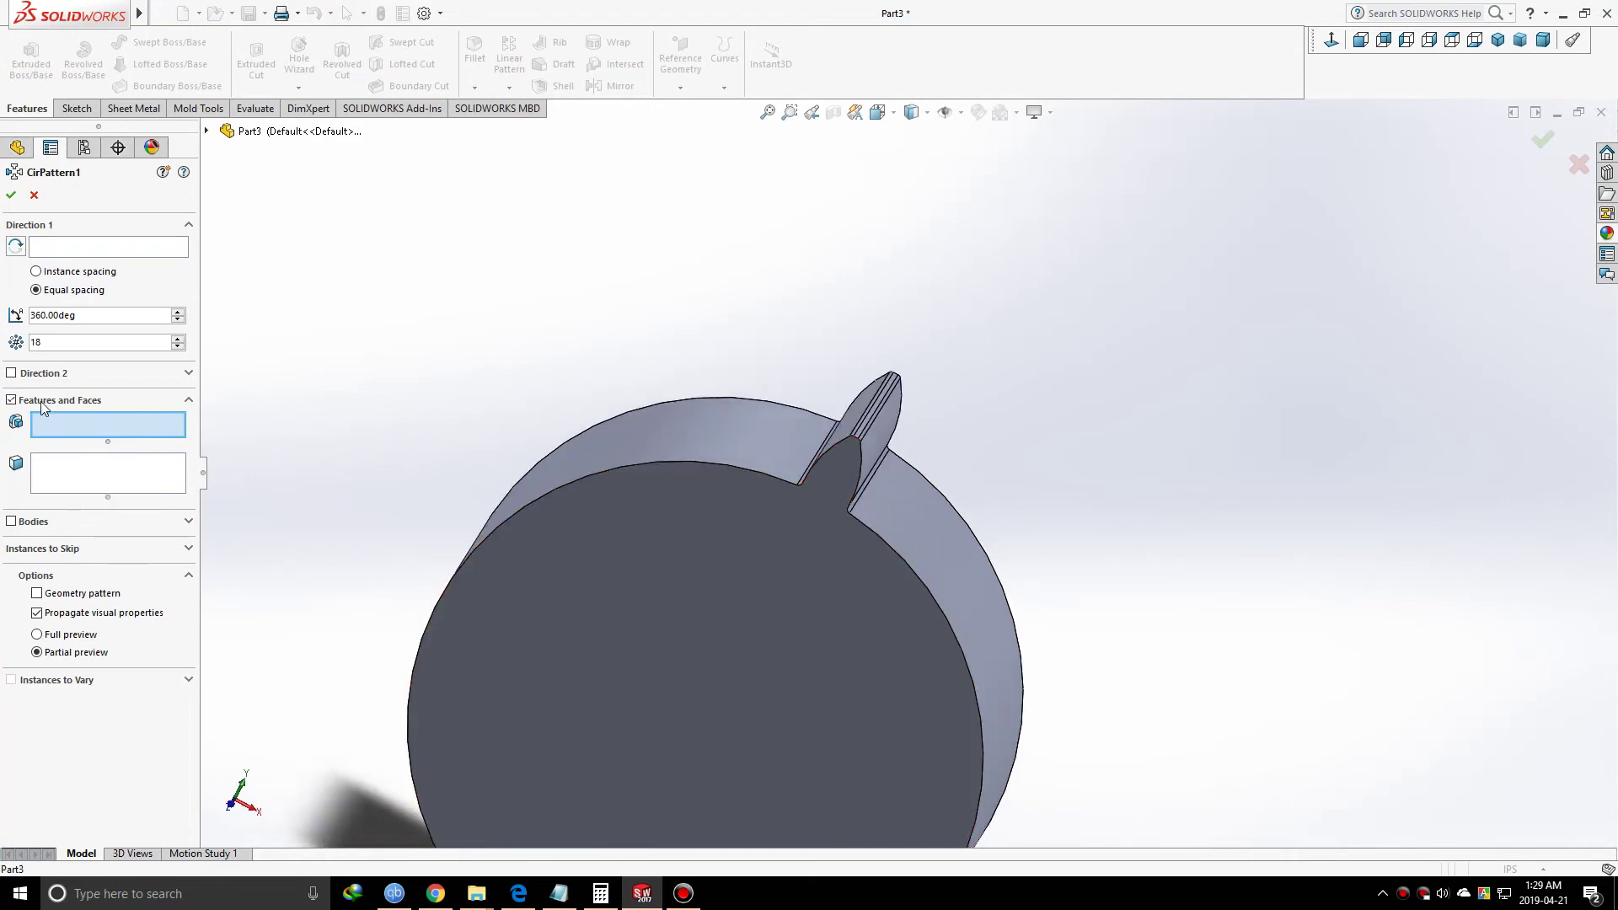
{"action": "left_click", "coordinate": [70, 476]}
{"action": "scroll", "coordinate": [503, 567], "scroll_direction": "down", "scroll_amount": 5}
{"action": "scroll", "coordinate": [463, 568], "scroll_direction": "up", "scroll_amount": 5}
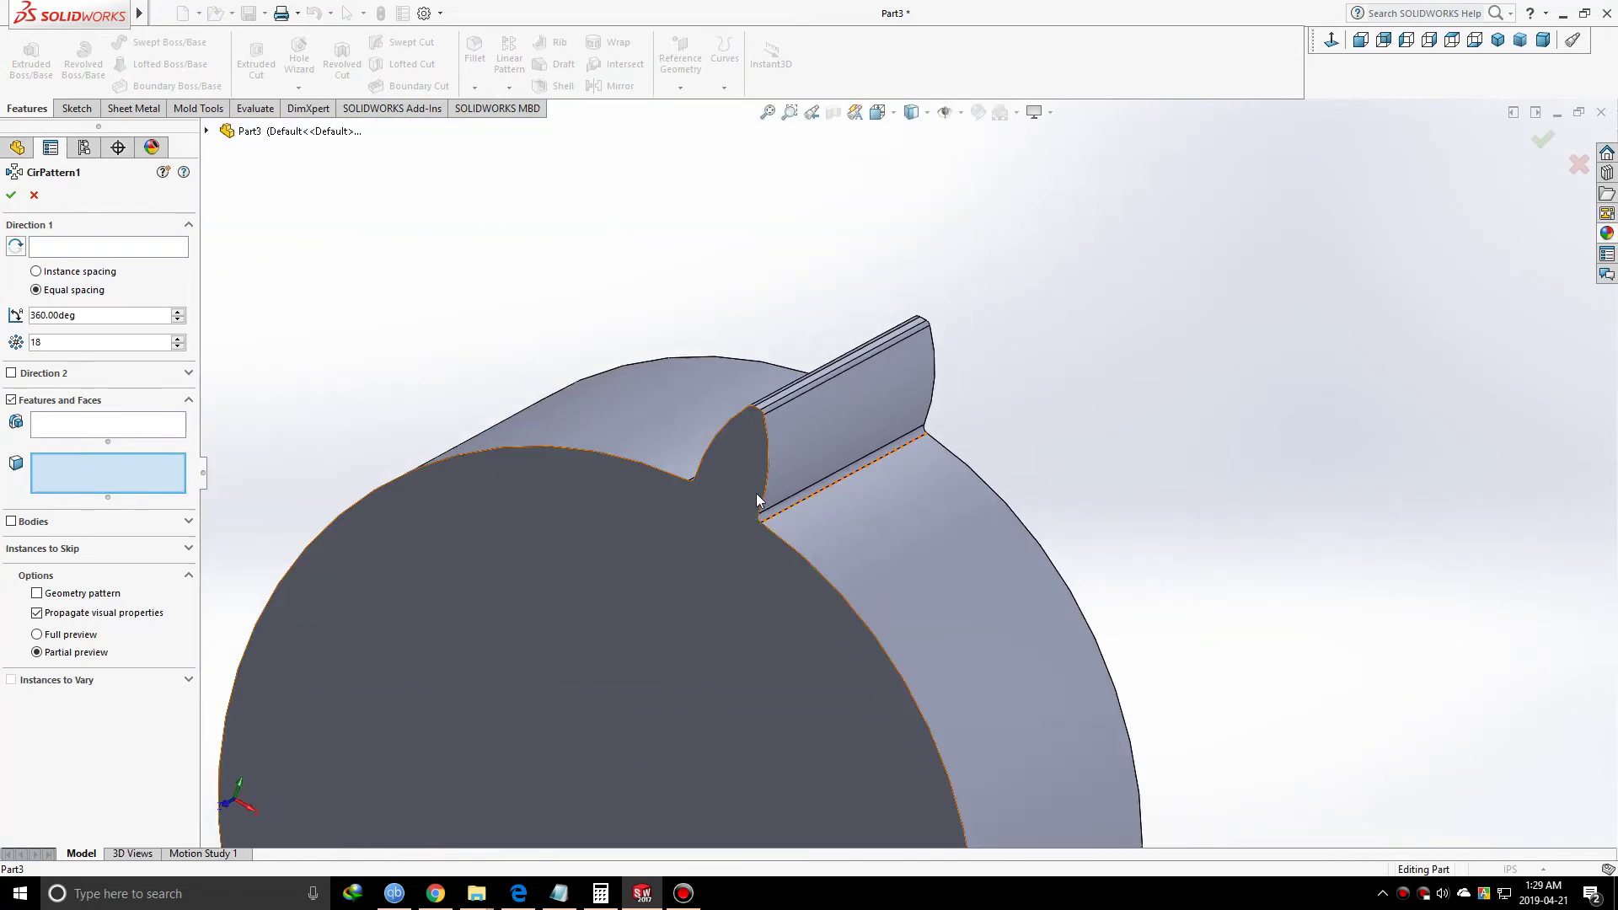
{"action": "scroll", "coordinate": [767, 550], "scroll_direction": "down", "scroll_amount": 2}
{"action": "scroll", "coordinate": [767, 550], "scroll_direction": "down", "scroll_amount": 3}
{"action": "left_click", "coordinate": [842, 522]}
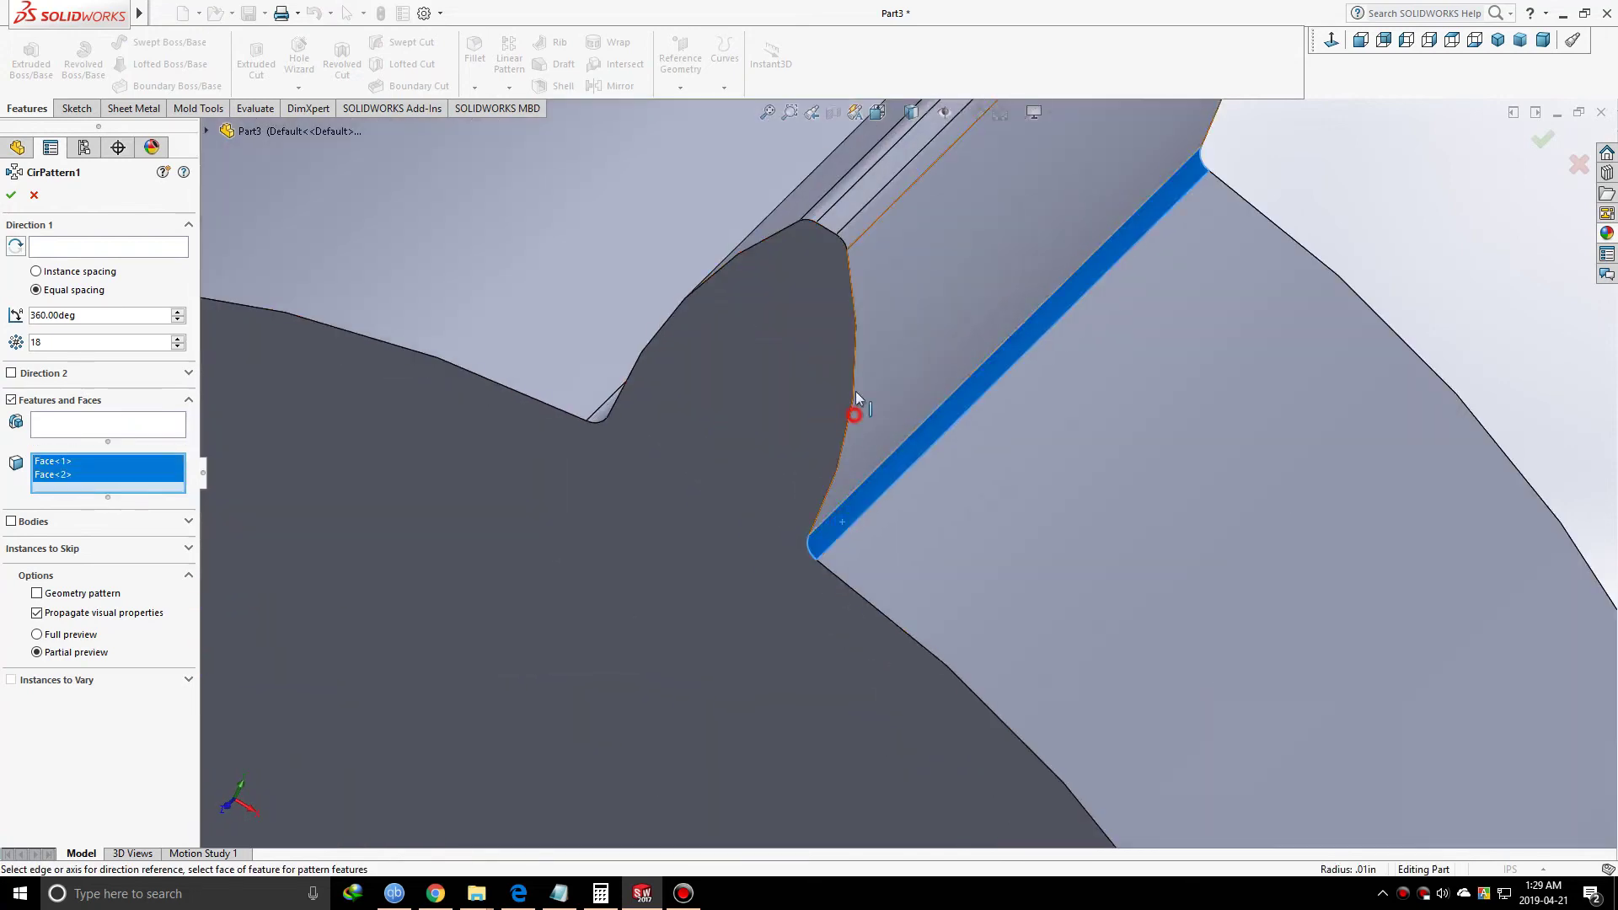
{"action": "left_click", "coordinate": [853, 414]}
{"action": "left_click", "coordinate": [856, 227]}
{"action": "left_click", "coordinate": [827, 224]}
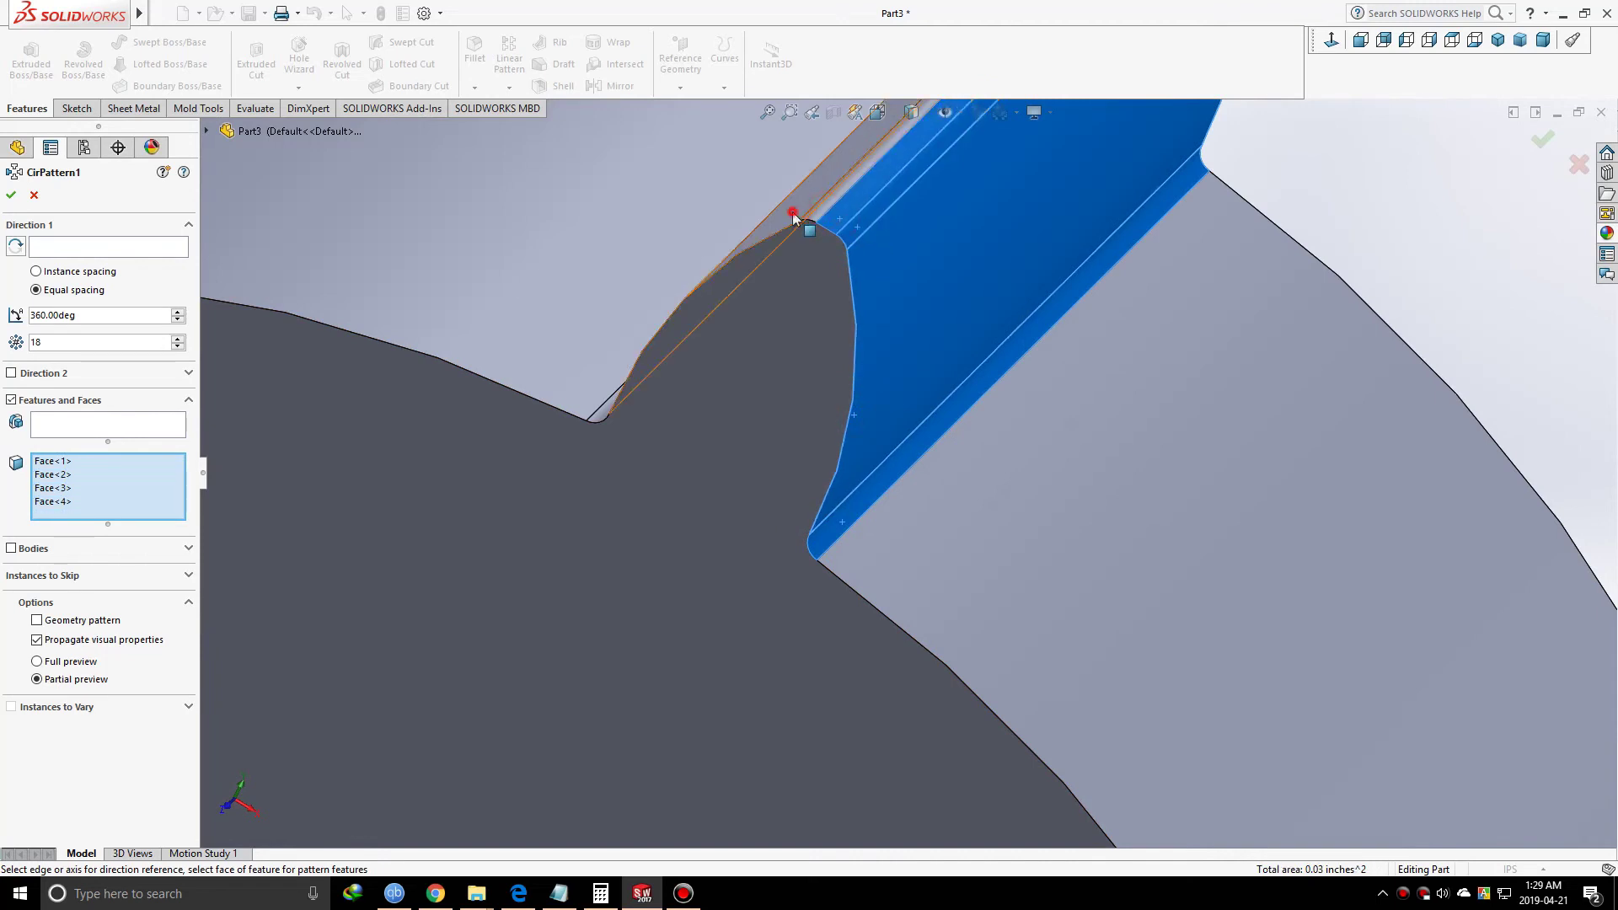
- Add the tooth's opposite flank, tip fillet and root fillet to the pattern's faces
{"action": "left_click", "coordinate": [798, 217]}
{"action": "middle_click_drag", "start_coordinate": [798, 217], "coordinate": [852, 362]}
{"action": "scroll", "coordinate": [559, 405], "scroll_direction": "up", "scroll_amount": 1}
{"action": "left_click", "coordinate": [554, 394]}
{"action": "scroll", "coordinate": [776, 413], "scroll_direction": "up", "scroll_amount": 3}
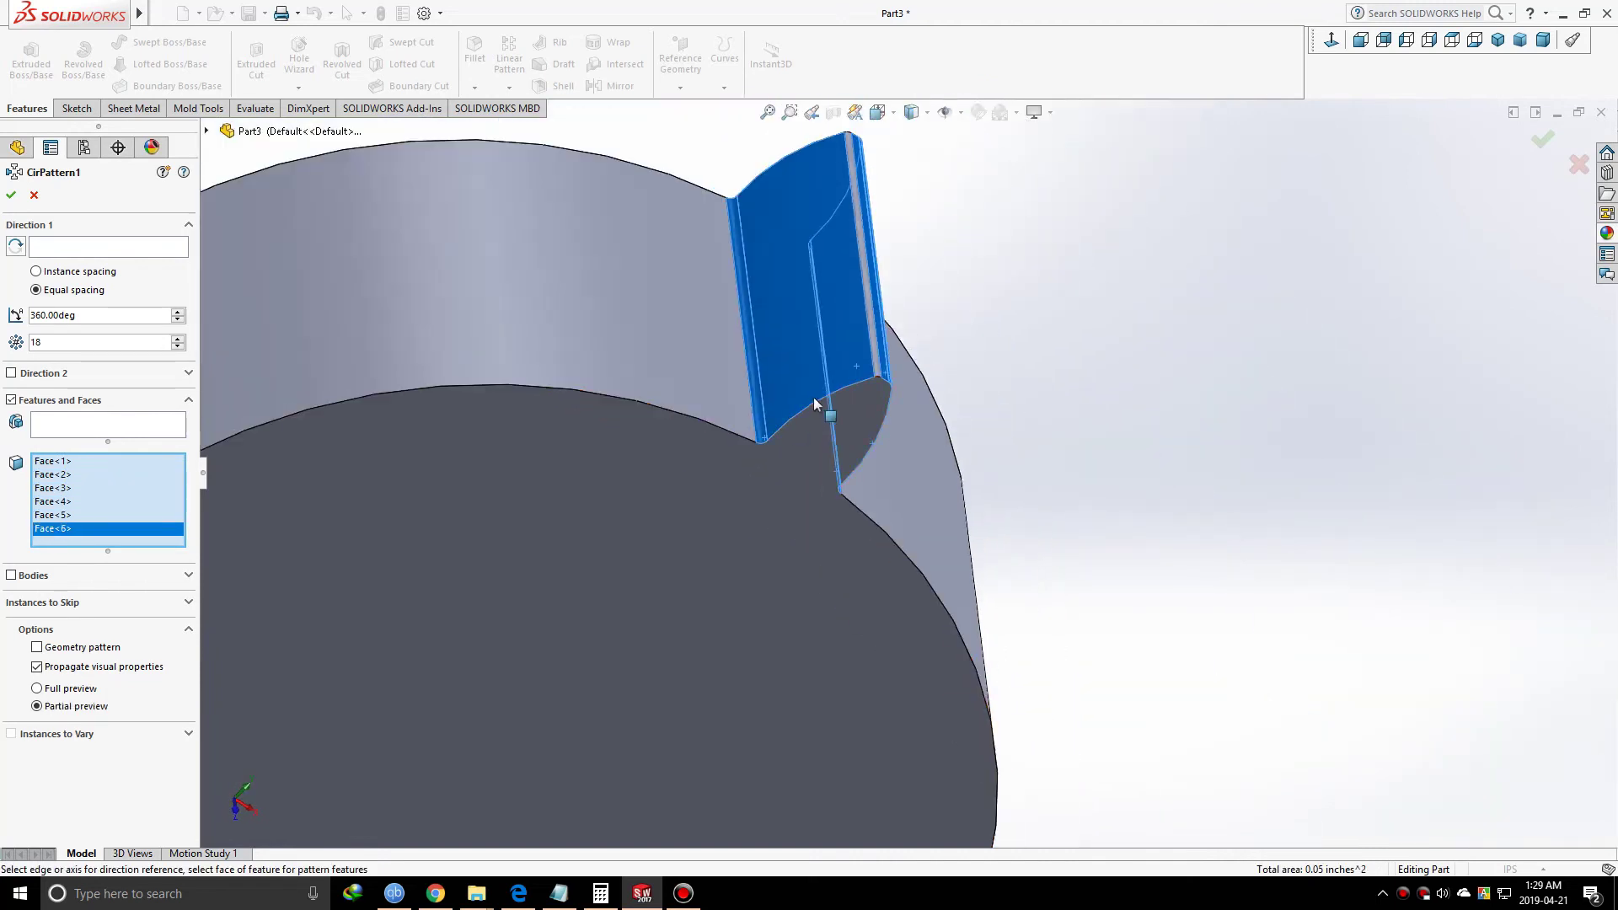
{"action": "scroll", "coordinate": [777, 417], "scroll_direction": "down", "scroll_amount": 1}
{"action": "middle_click_drag", "start_coordinate": [777, 417], "coordinate": [784, 506]}
{"action": "left_click", "coordinate": [807, 549]}
{"action": "scroll", "coordinate": [754, 536], "scroll_direction": "down", "scroll_amount": 5}
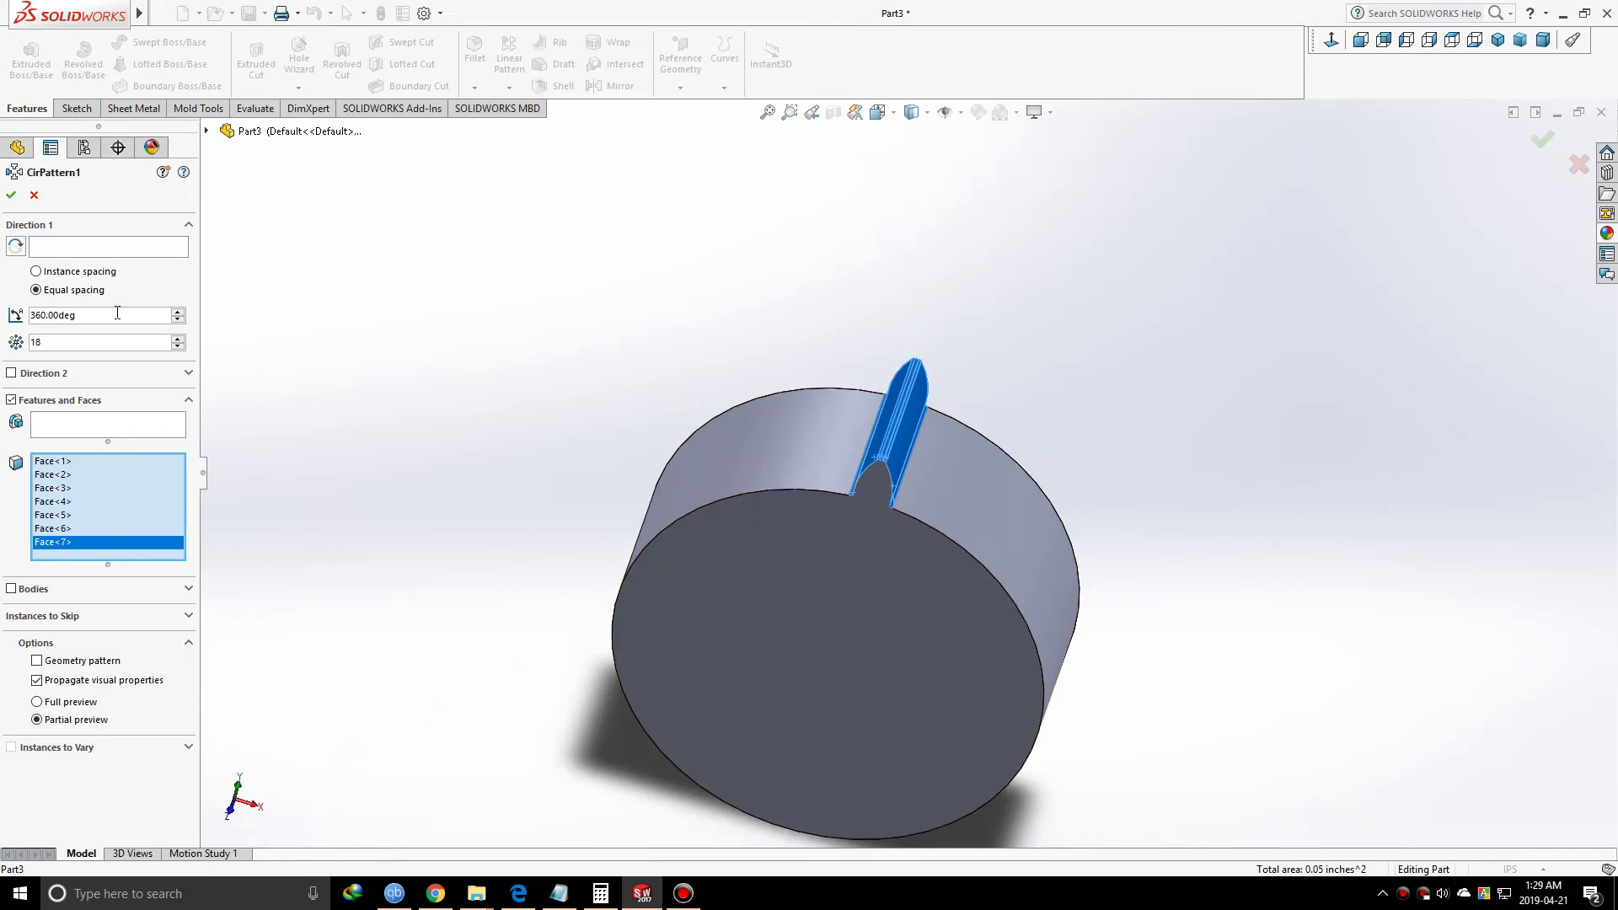
- Pattern the selected tooth faces around the gear body's circular front edge, equally spaced over 360 degrees with 18 instances
{"action": "left_click", "coordinate": [36, 290]}
{"action": "left_click", "coordinate": [64, 249]}
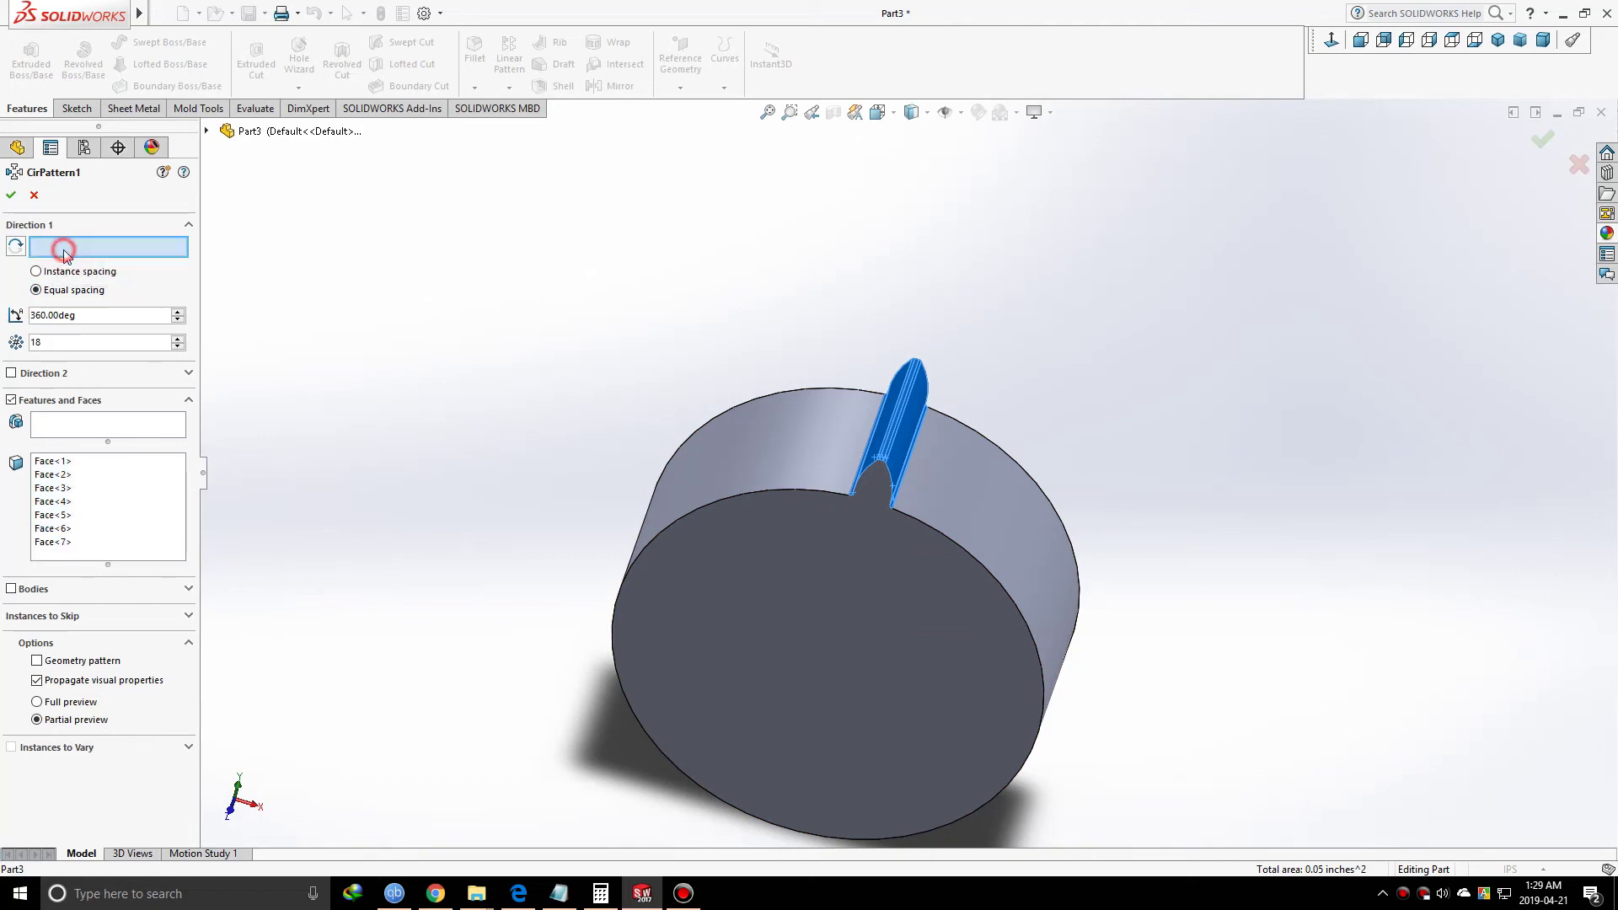
{"action": "left_click", "coordinate": [925, 528]}
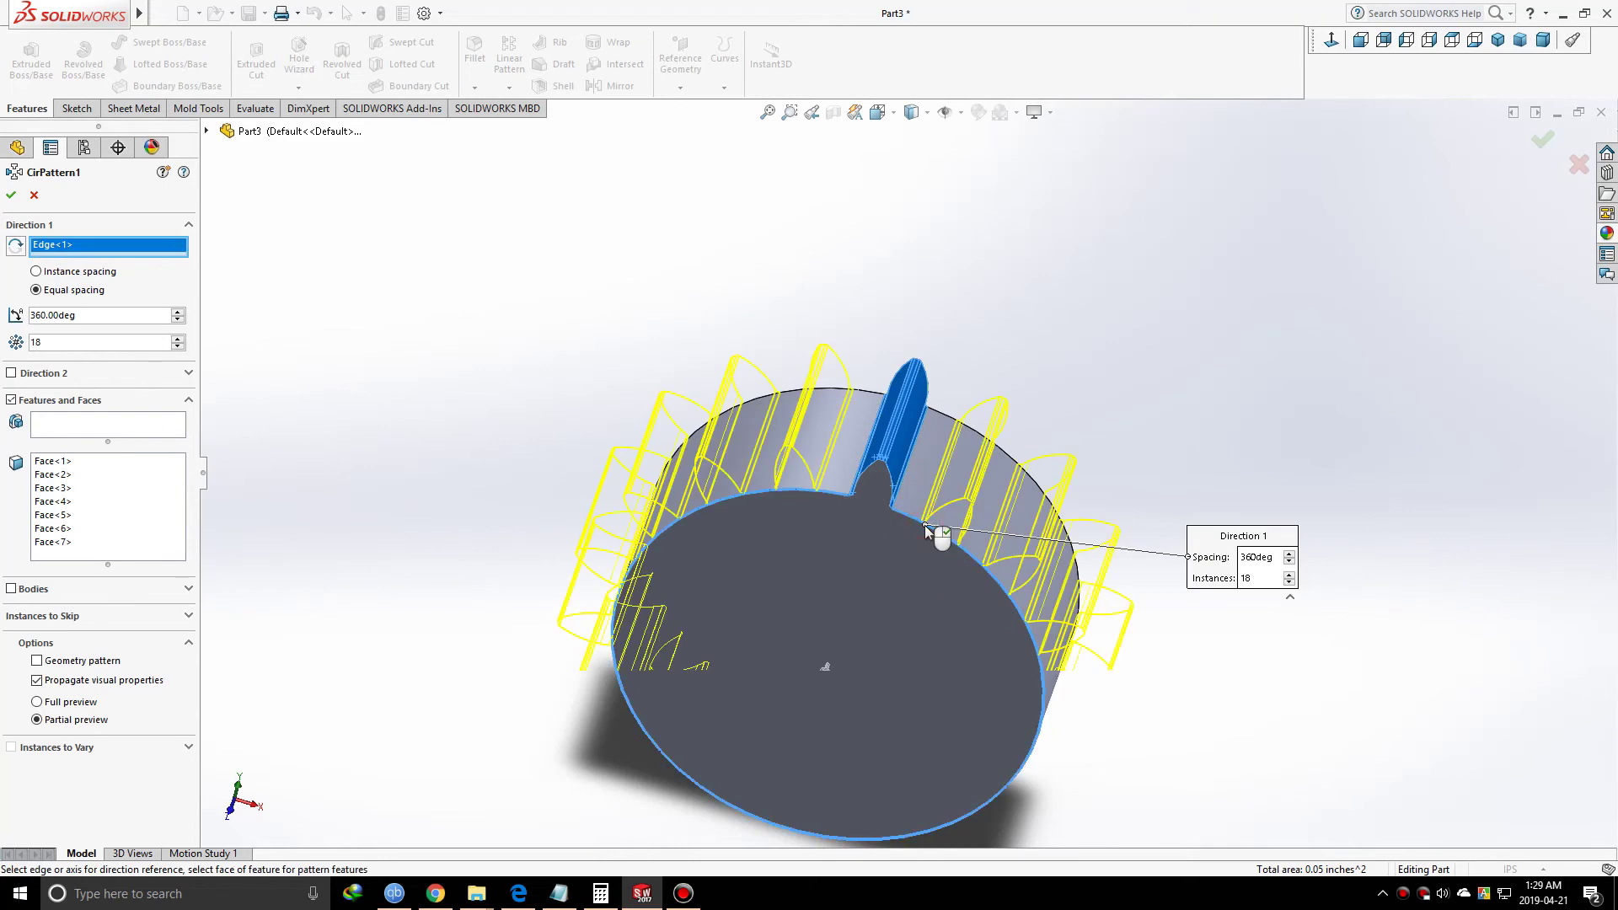
{"action": "middle_click_drag", "start_coordinate": [923, 524], "coordinate": [868, 539]}
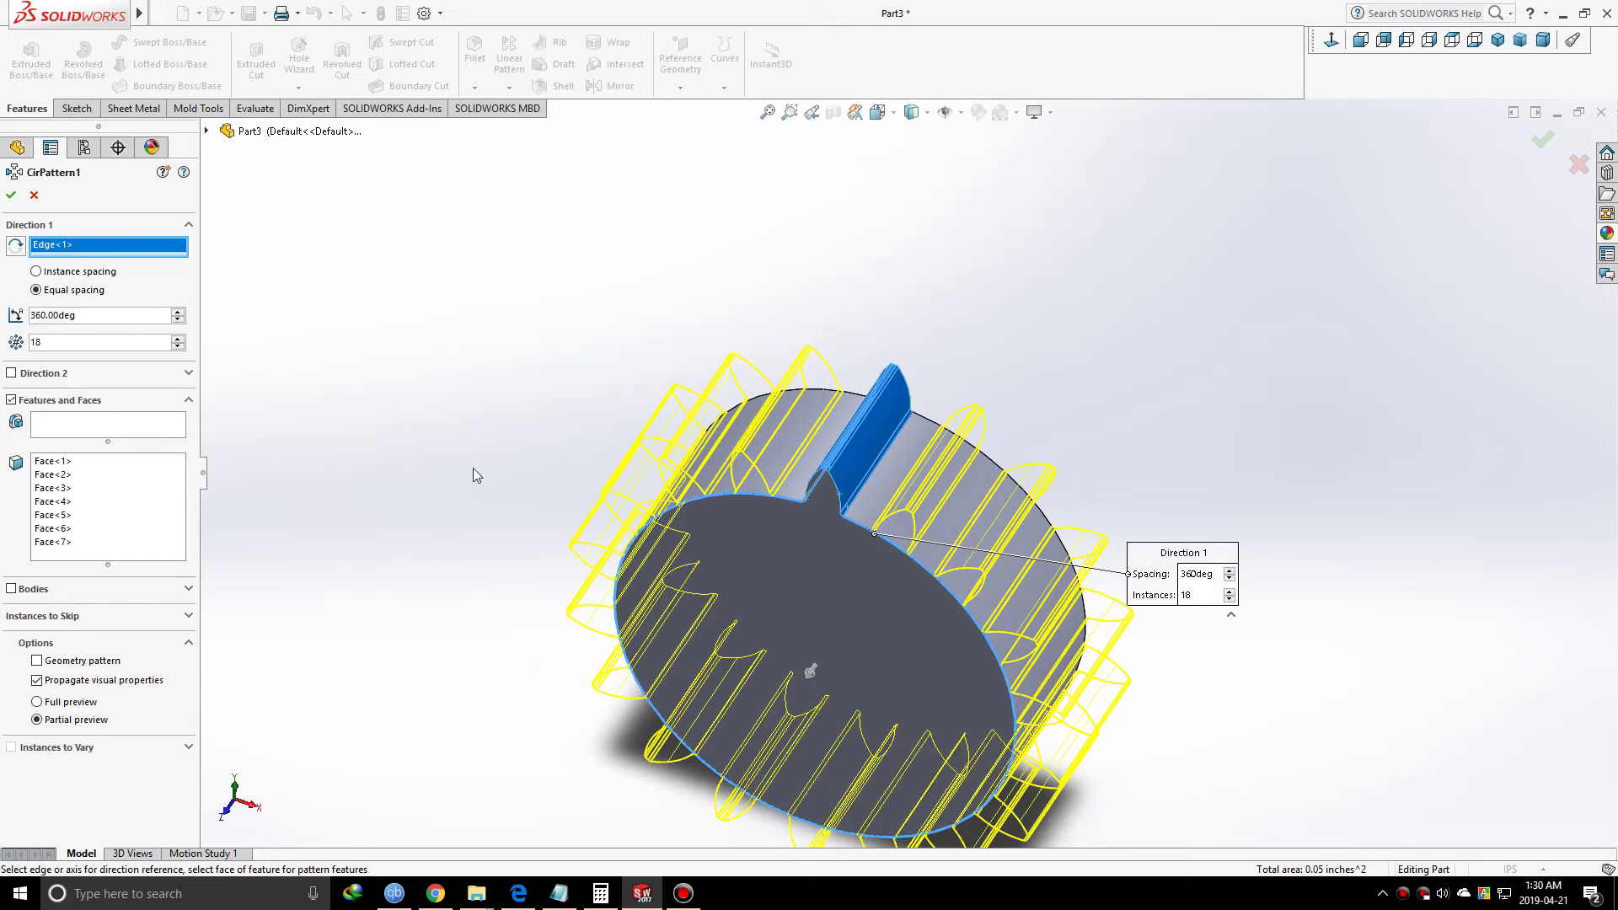
{"action": "left_click", "coordinate": [11, 196]}
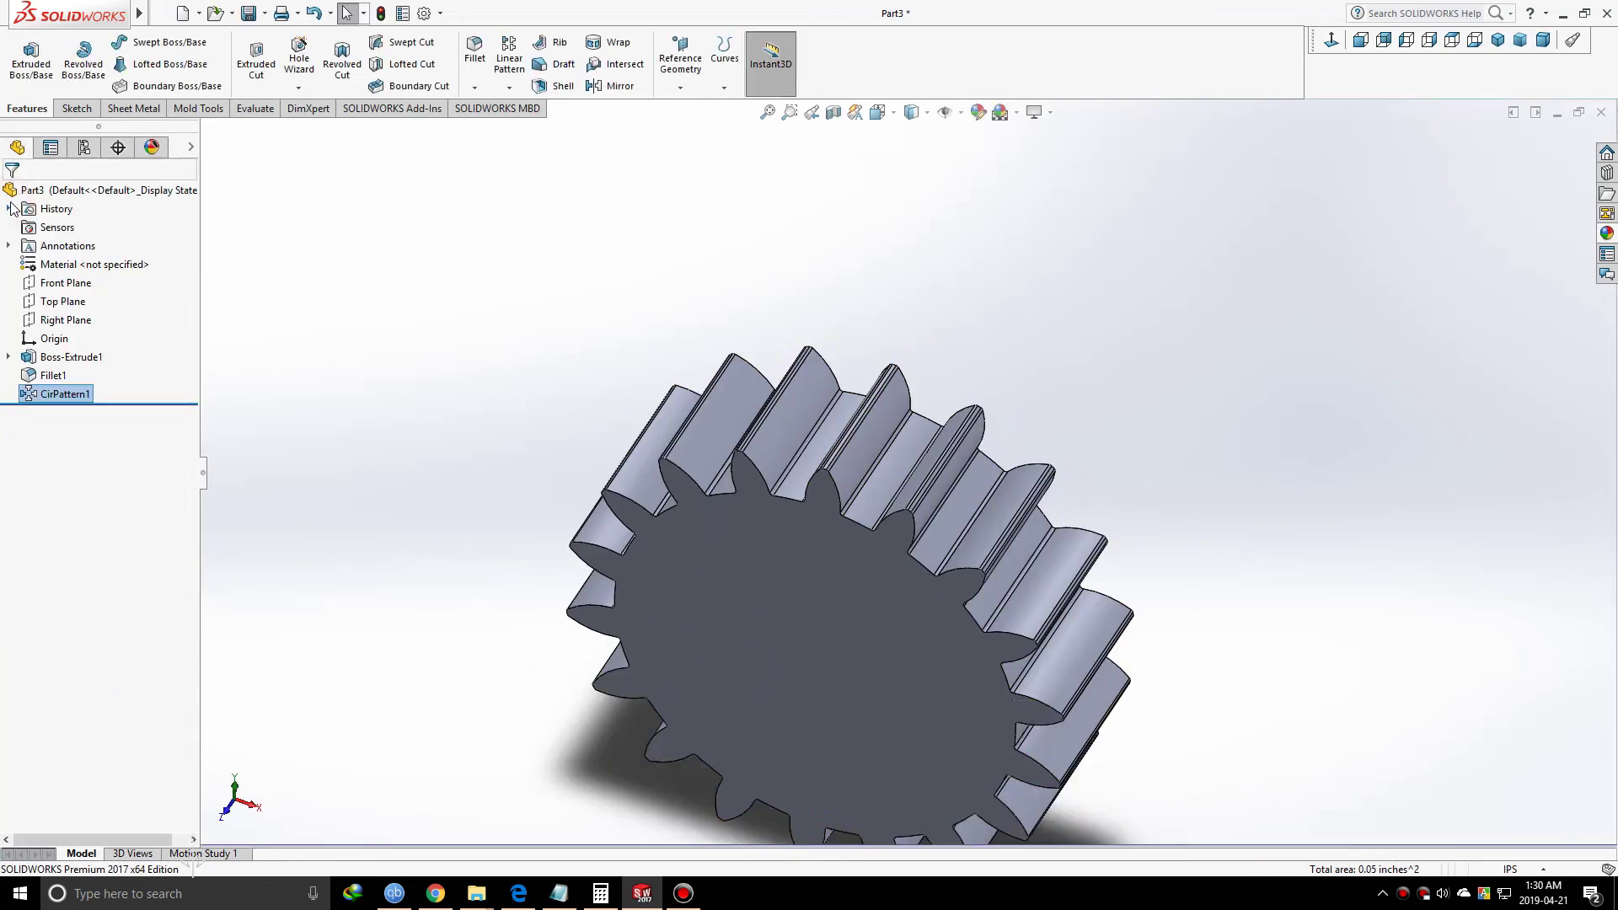
{"action": "middle_click_drag", "start_coordinate": [827, 644], "coordinate": [1027, 541]}
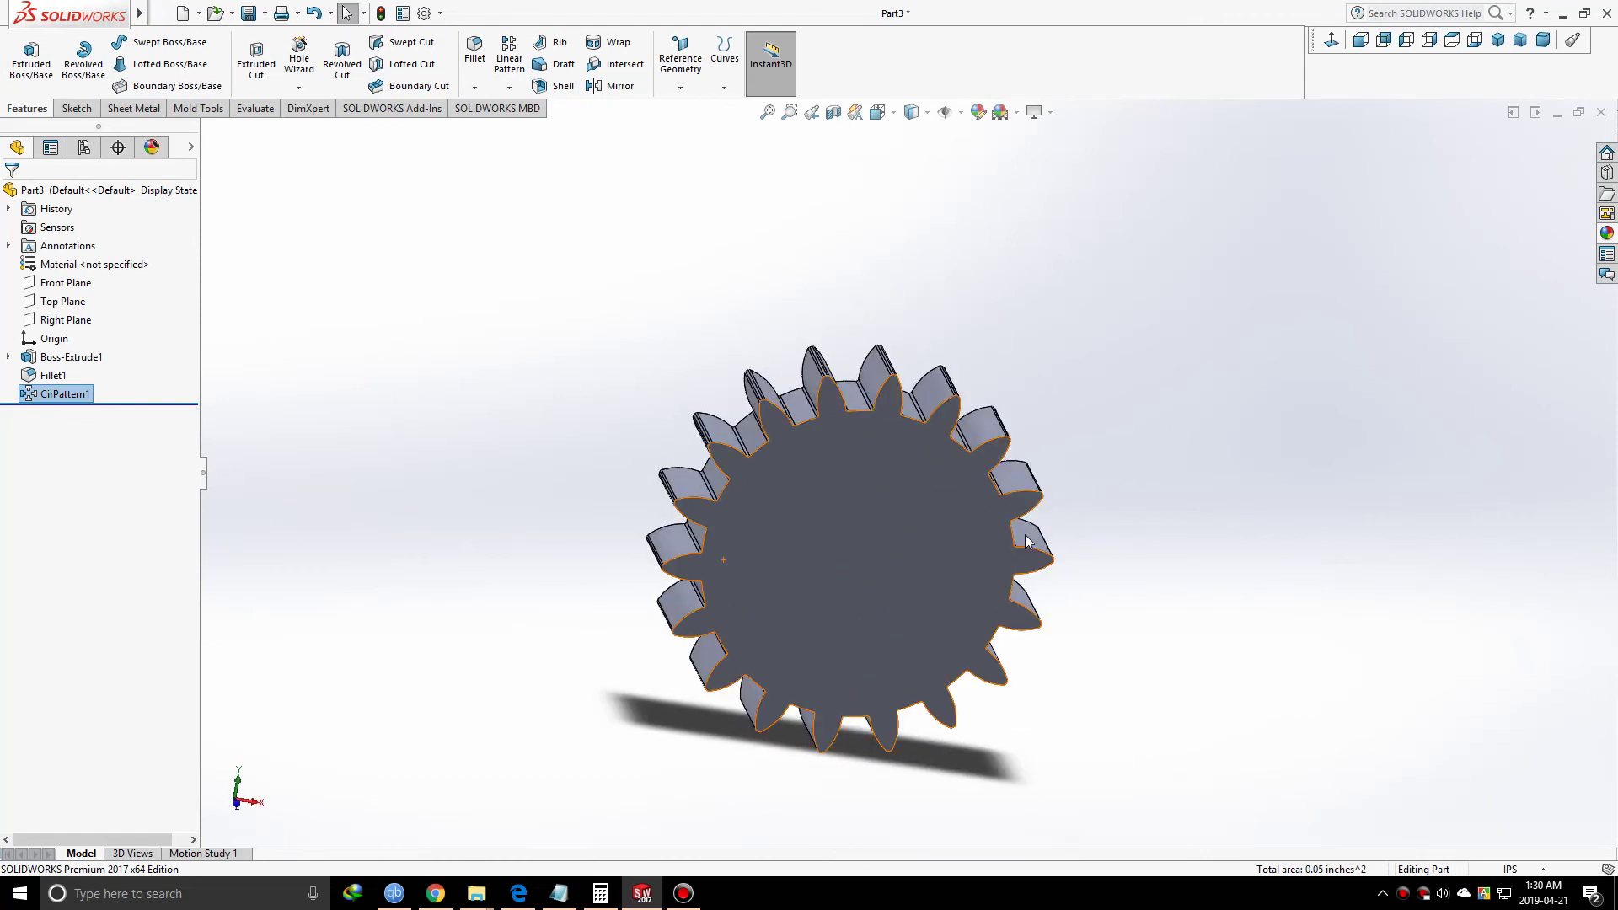
- Check the 24 diametral pitch steel gear table and its dimension diagram in the Boston Gear catalogue PDF, and return to SOLIDWORKS
{"action": "left_click", "coordinate": [518, 893]}
{"action": "scroll", "coordinate": [766, 482], "scroll_direction": "down", "scroll_amount": 5}
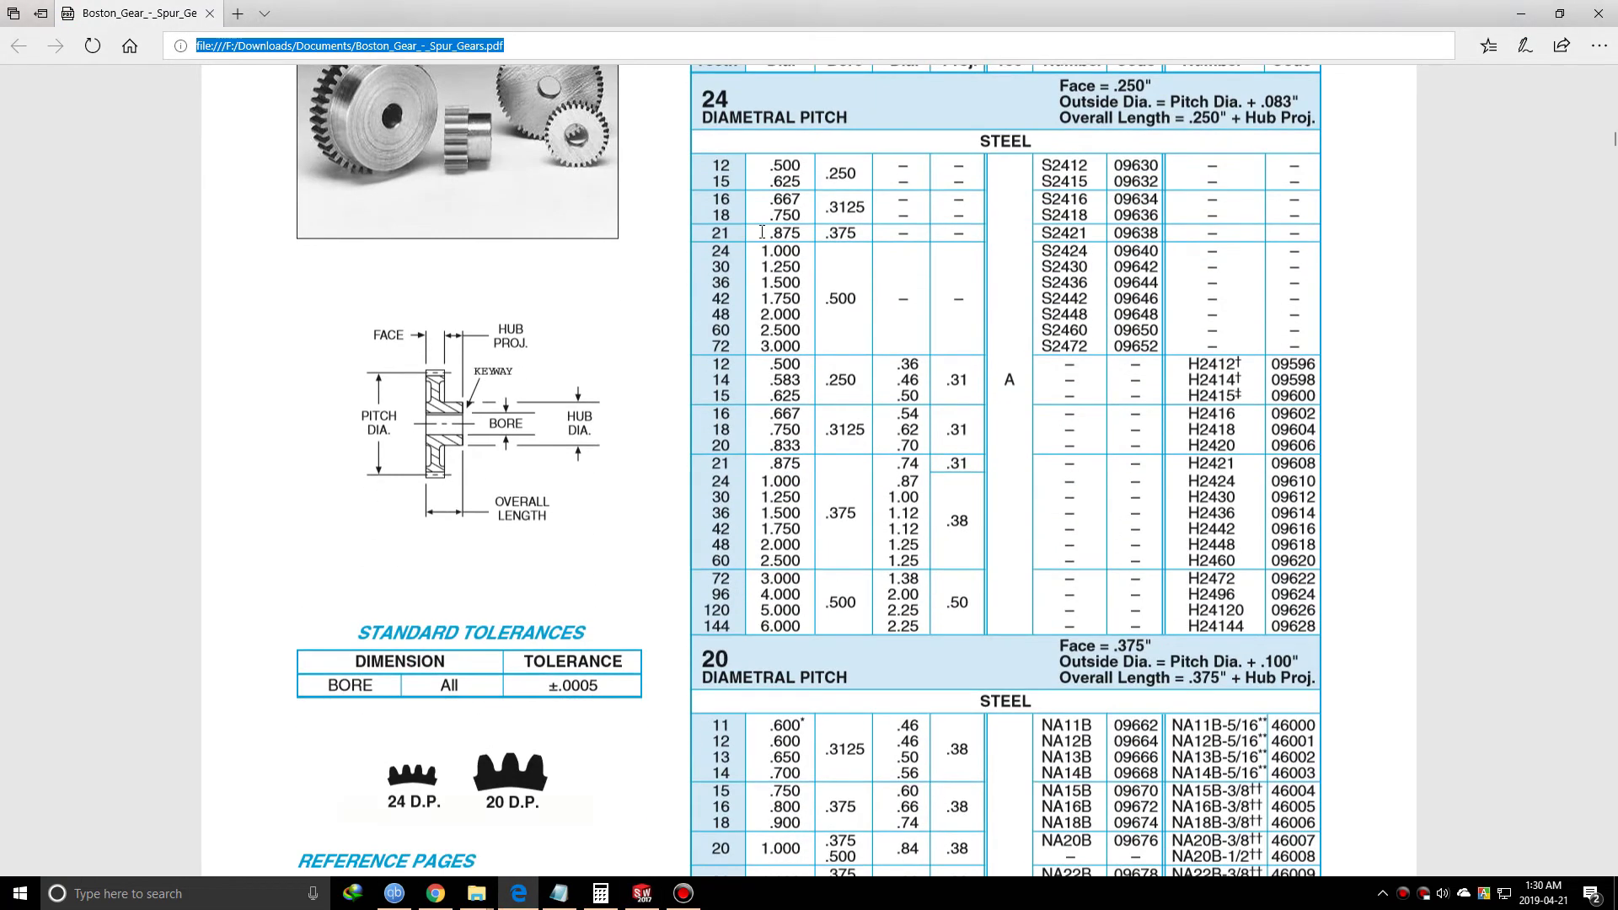
{"action": "scroll", "coordinate": [759, 472], "scroll_direction": "up", "scroll_amount": 7}
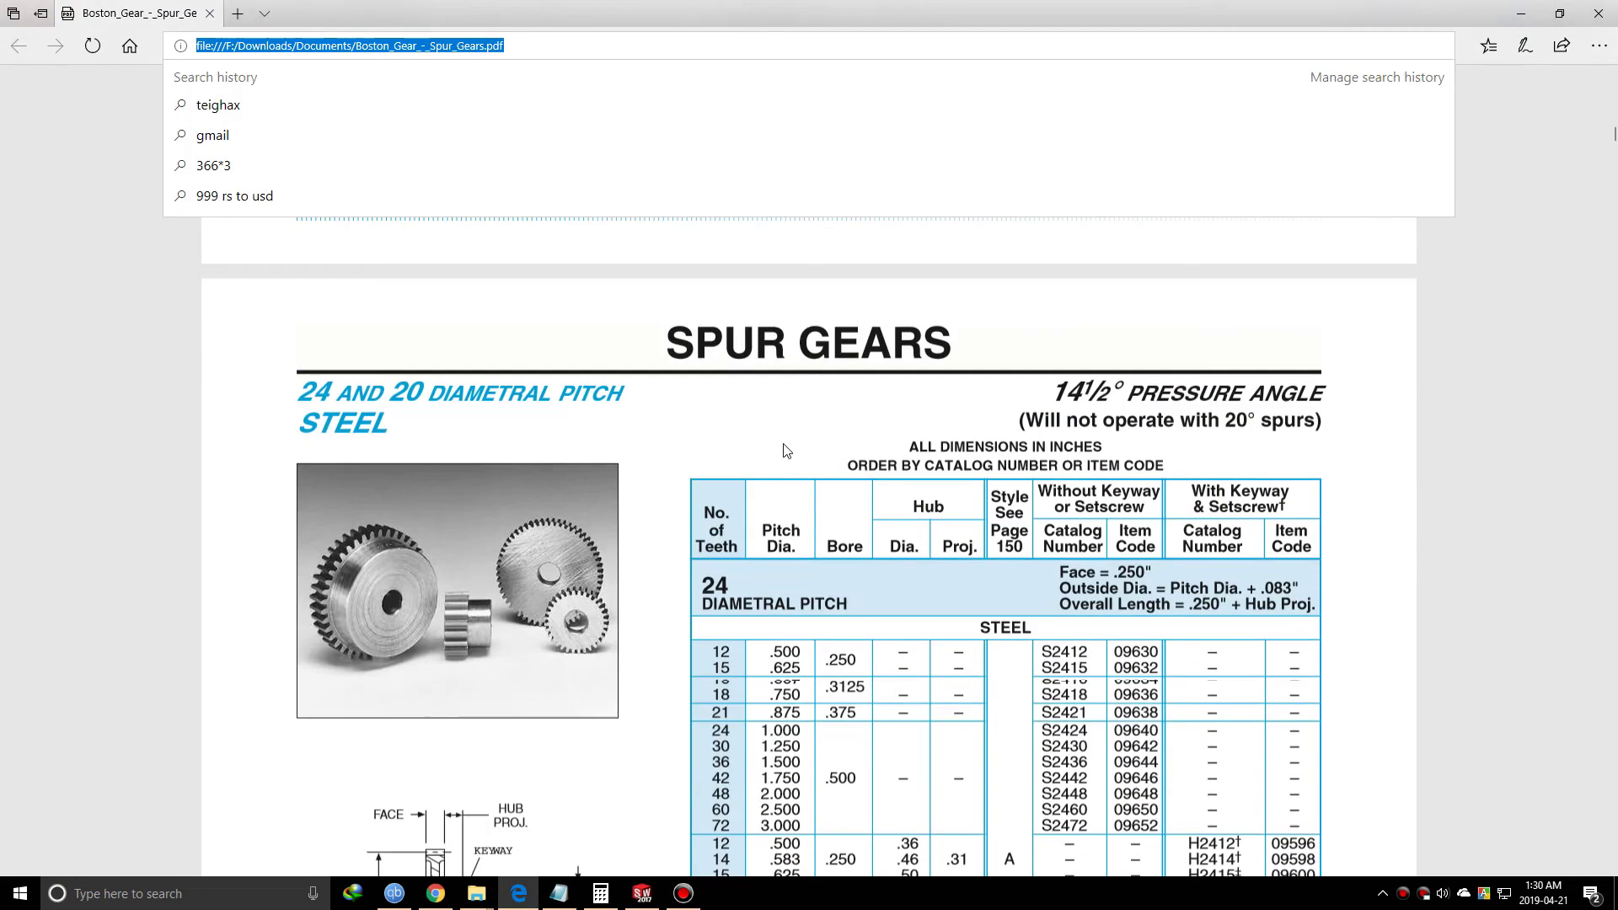
{"action": "left_click", "coordinate": [750, 436]}
{"action": "scroll", "coordinate": [752, 439], "scroll_direction": "down", "scroll_amount": 2}
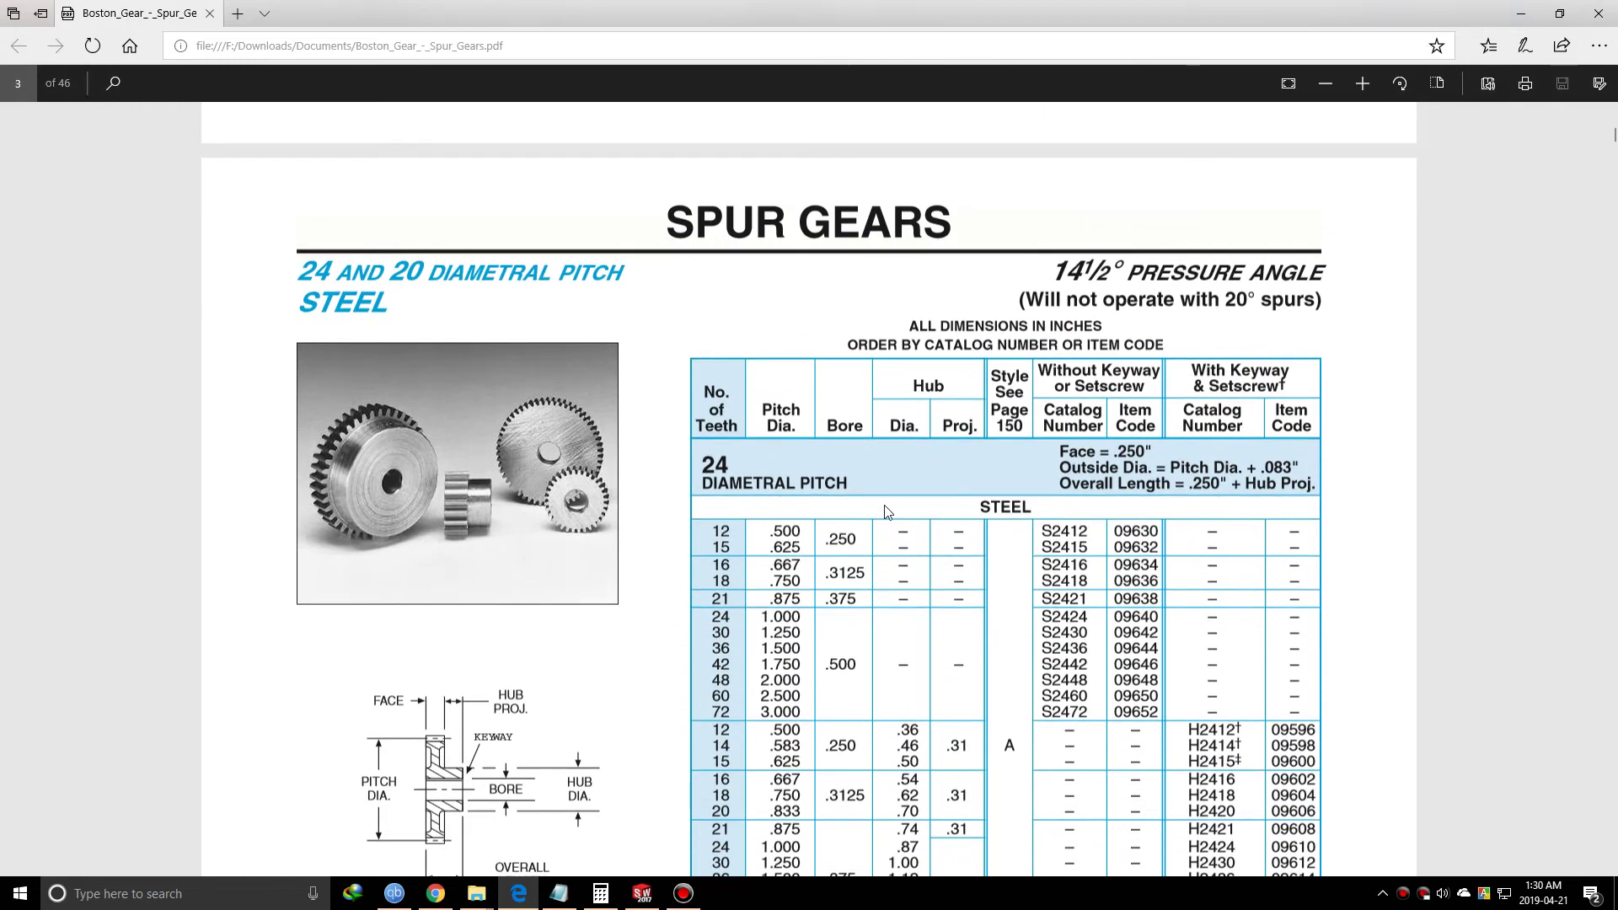
{"action": "scroll", "coordinate": [786, 622], "scroll_direction": "down", "scroll_amount": 2}
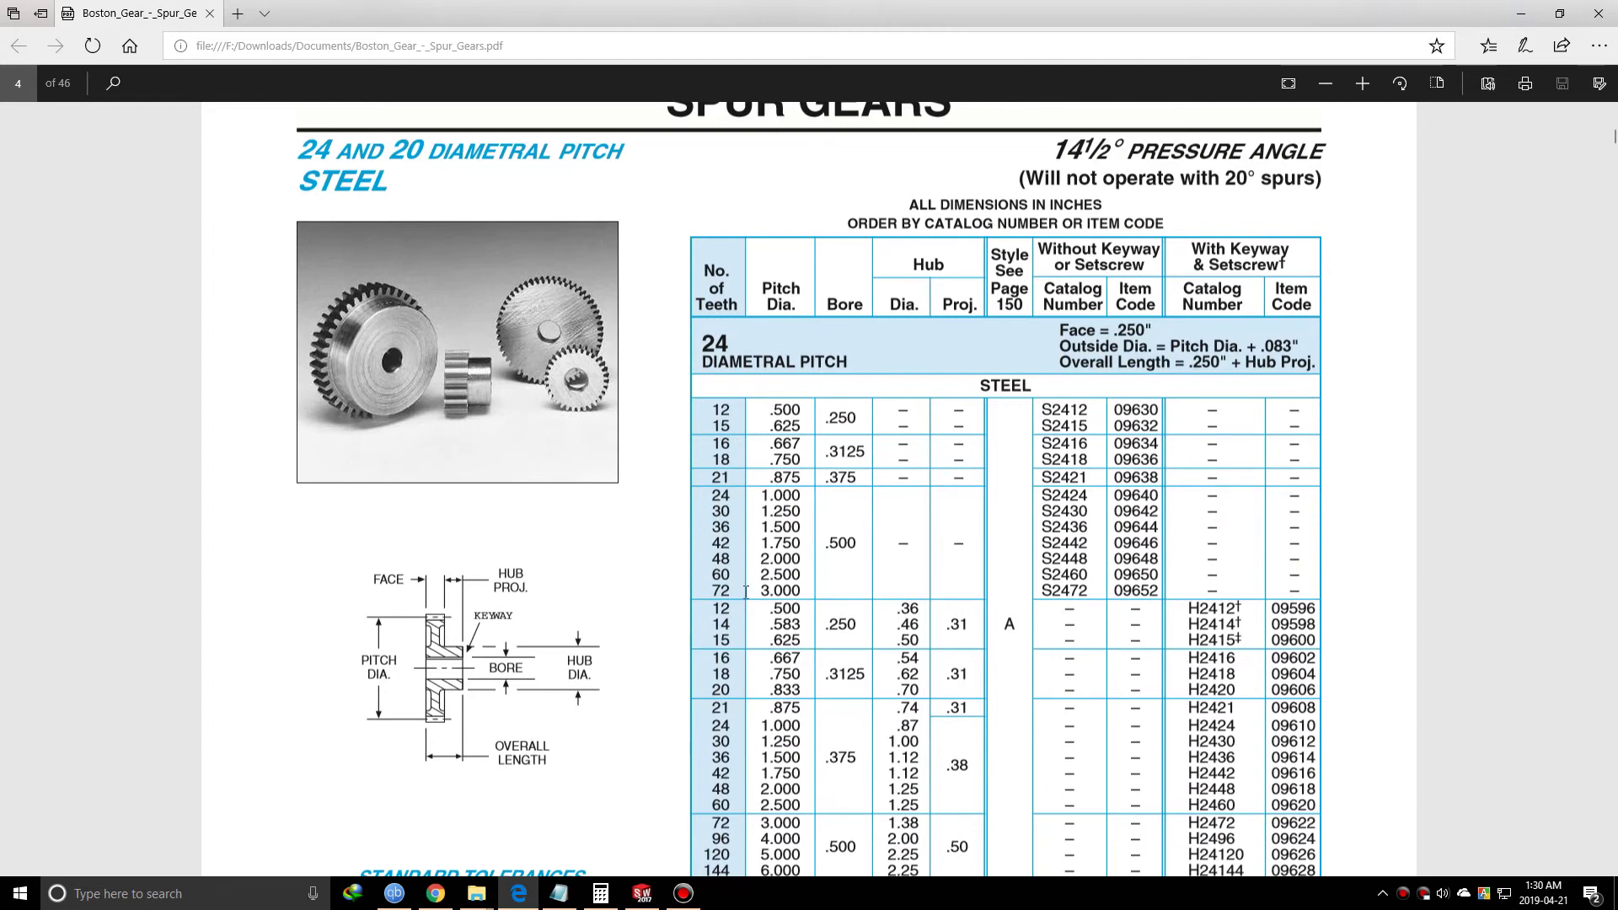
{"action": "scroll", "coordinate": [770, 531], "scroll_direction": "up", "scroll_amount": 2}
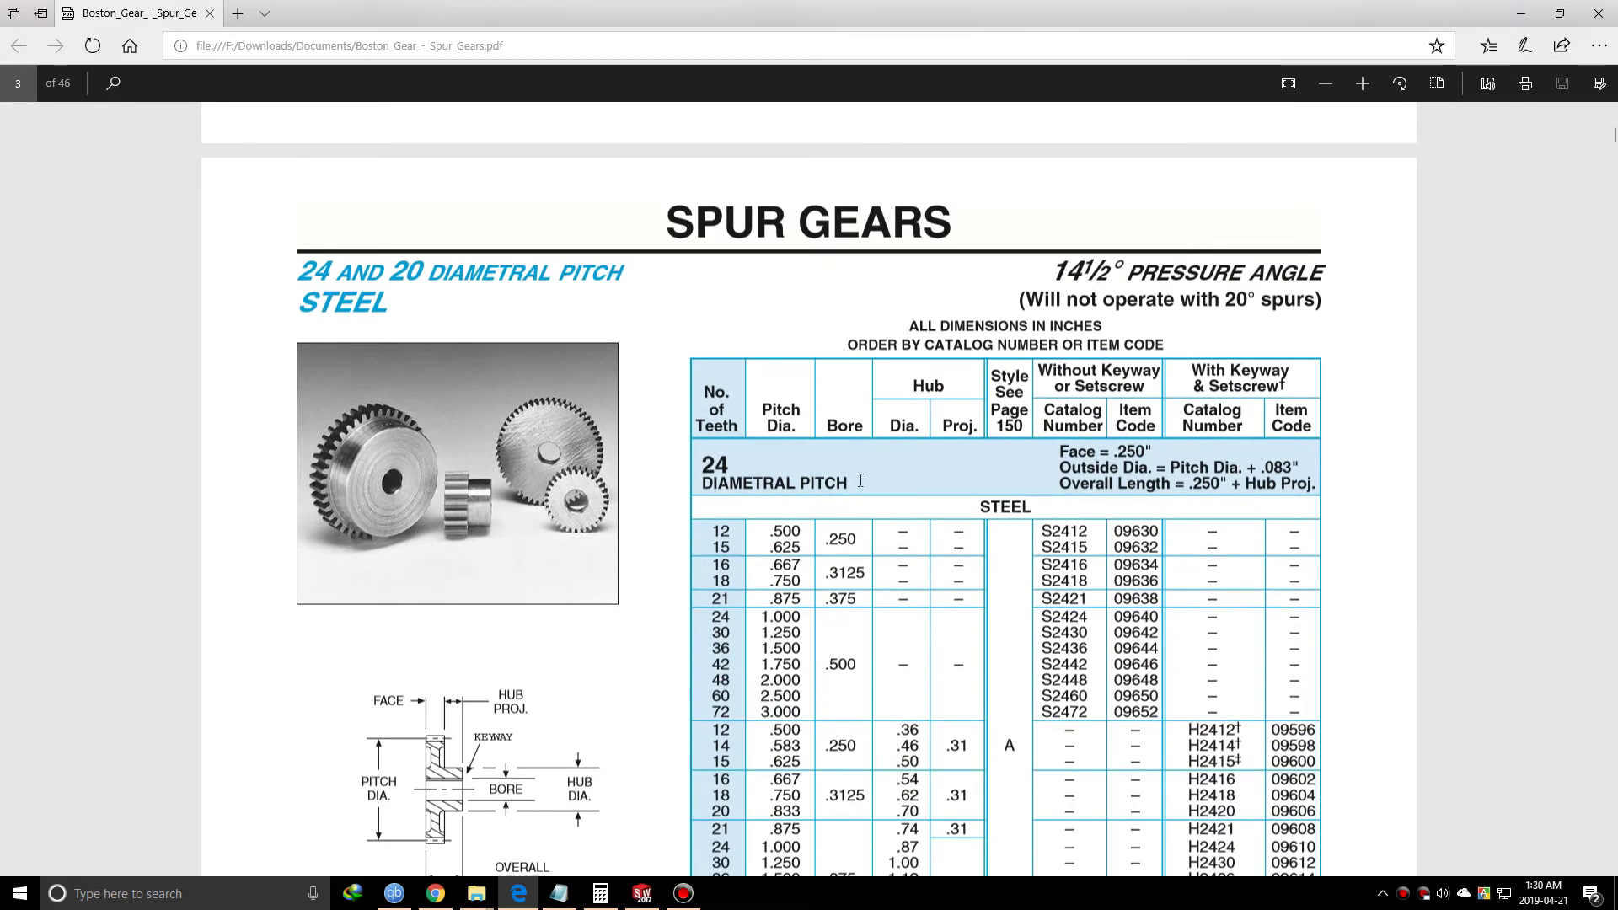
{"action": "left_click", "coordinate": [642, 895]}
- Start a sketch on the gear's flat front face and orient the view normal to it
{"action": "middle_click_drag", "start_coordinate": [742, 640], "coordinate": [720, 615]}
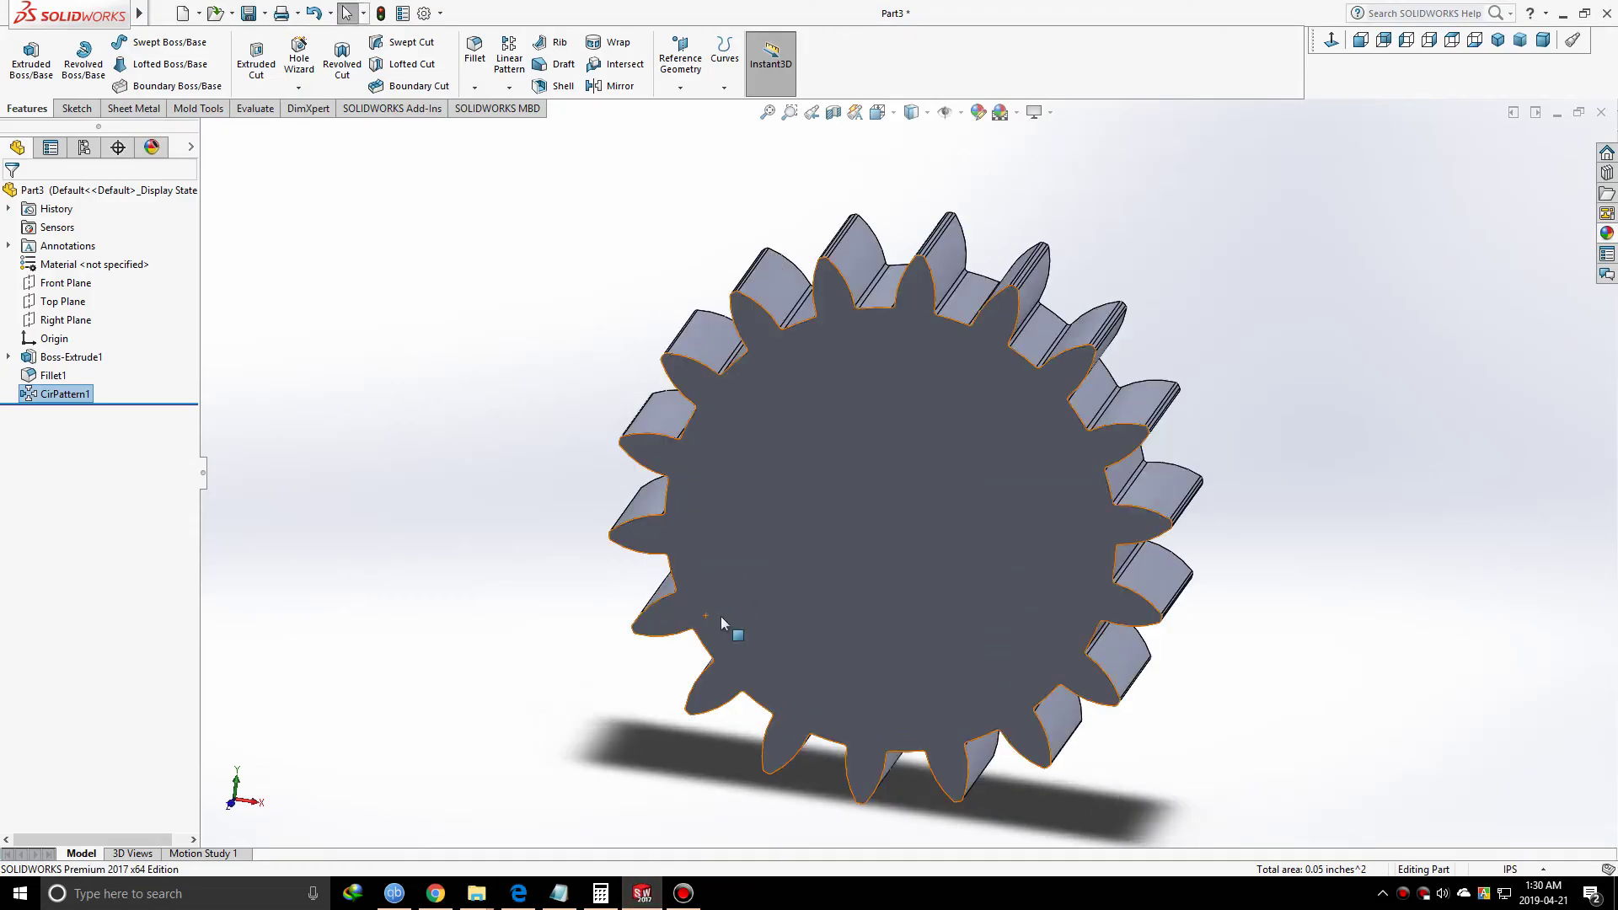
{"action": "scroll", "coordinate": [721, 615], "scroll_direction": "up", "scroll_amount": 3}
{"action": "scroll", "coordinate": [935, 406], "scroll_direction": "down", "scroll_amount": 3}
{"action": "scroll", "coordinate": [935, 407], "scroll_direction": "up", "scroll_amount": 3}
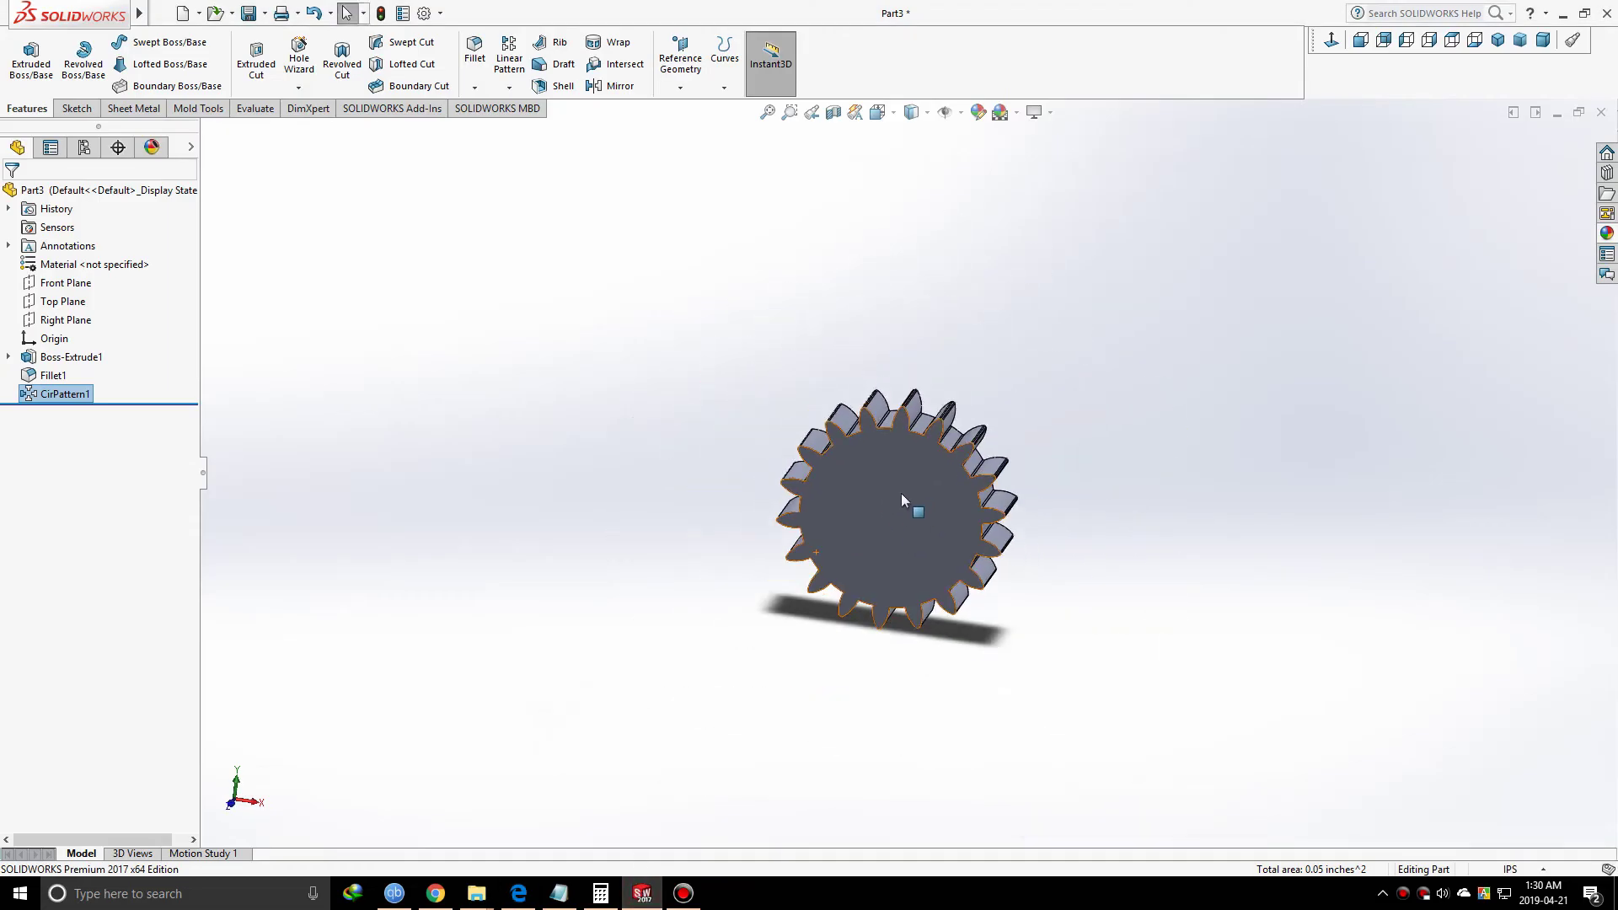
{"action": "left_click", "coordinate": [956, 487]}
{"action": "left_click", "coordinate": [1239, 608]}
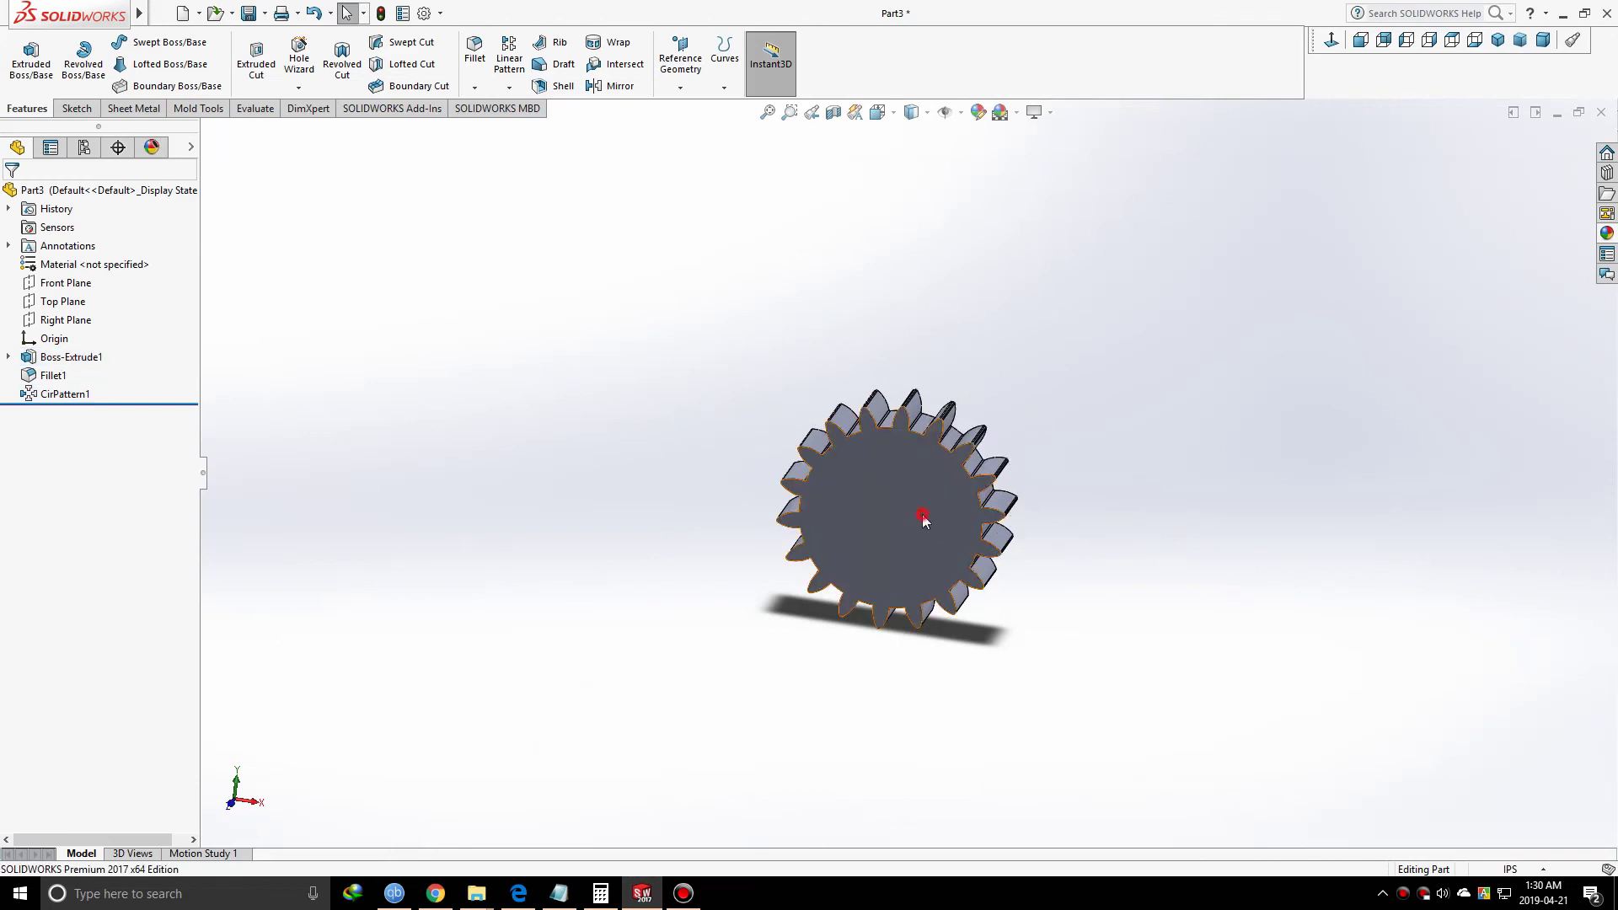
{"action": "left_click", "coordinate": [982, 509]}
{"action": "left_click", "coordinate": [997, 466]}
{"action": "left_click", "coordinate": [1331, 40]}
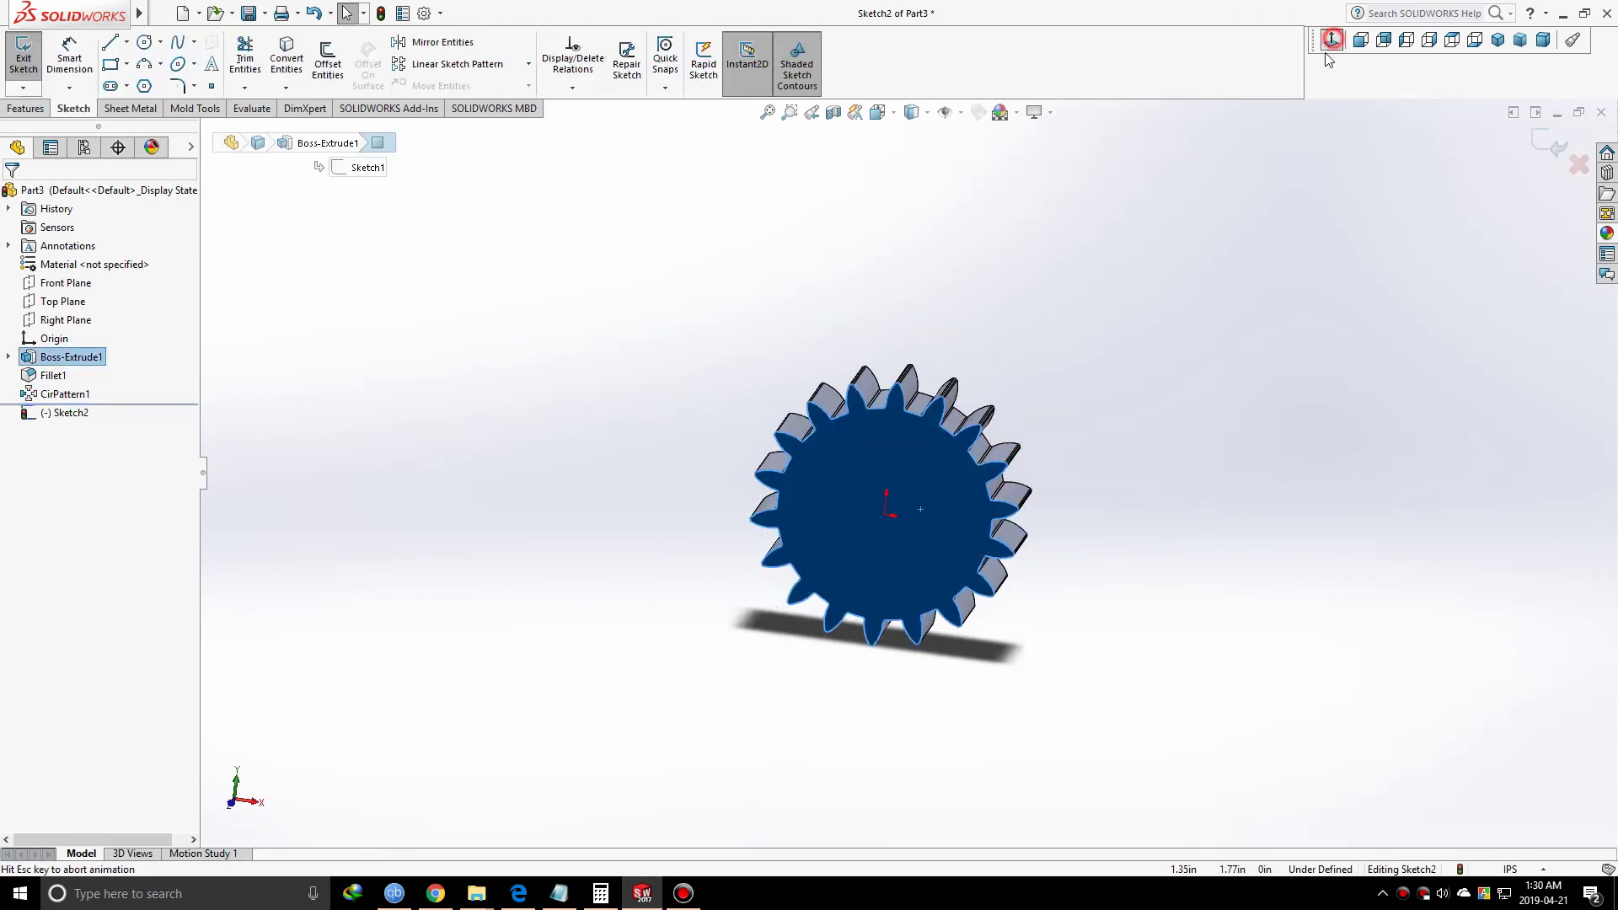
{"action": "left_click", "coordinate": [291, 340]}
- Sketch a circle centred on the origin for the bore and set its diameter to 0.10 in
{"action": "left_click", "coordinate": [145, 42]}
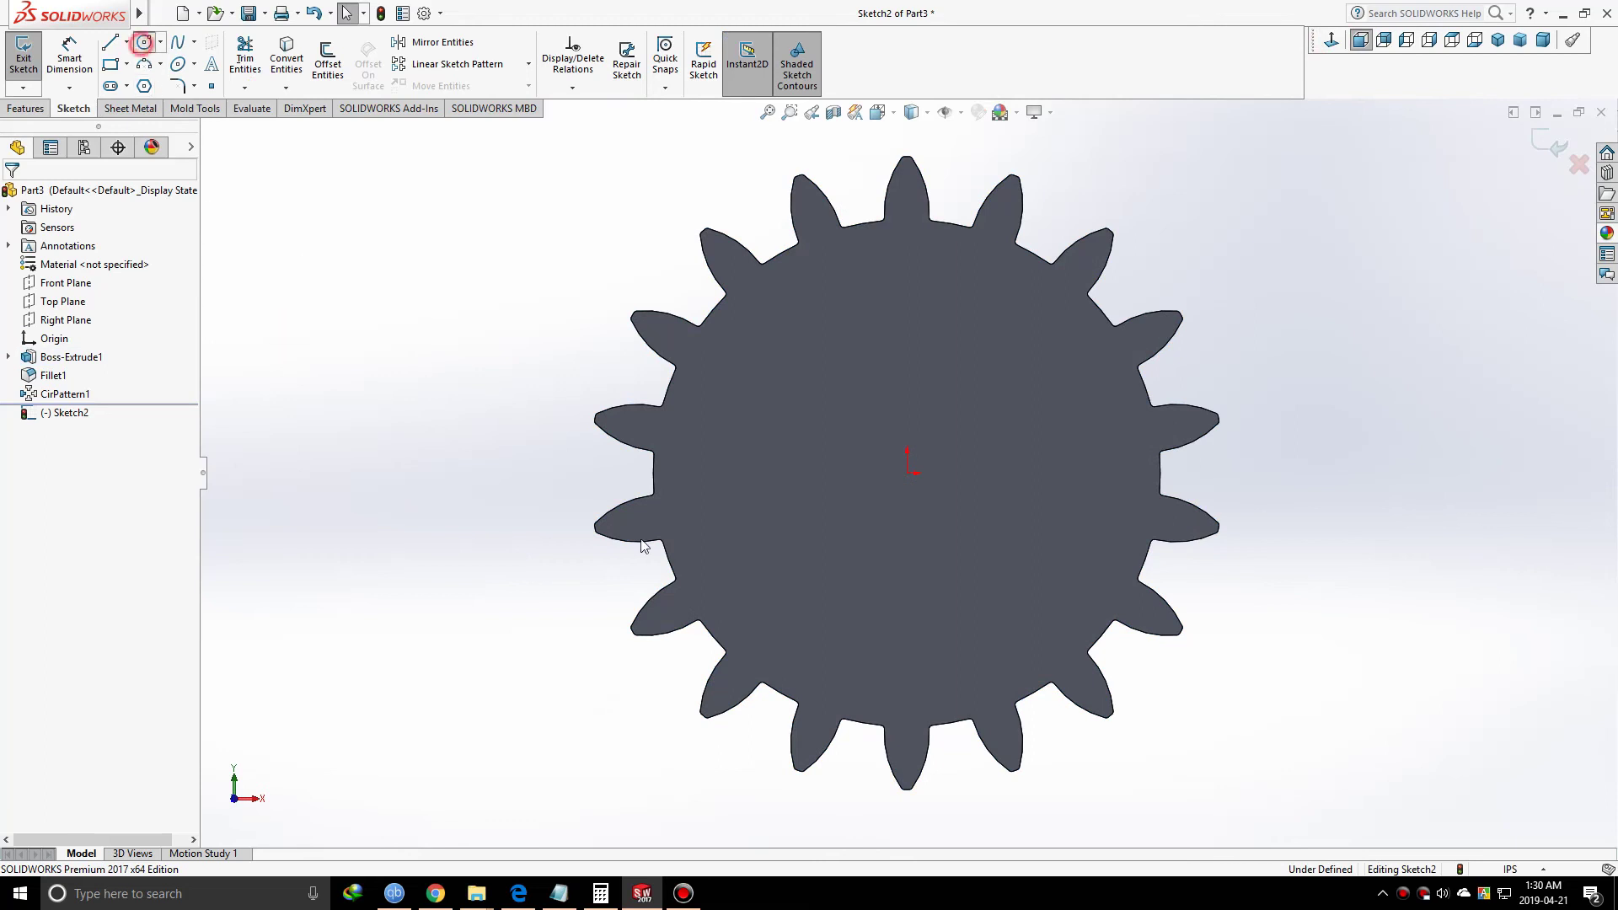
{"action": "left_click", "coordinate": [907, 474]}
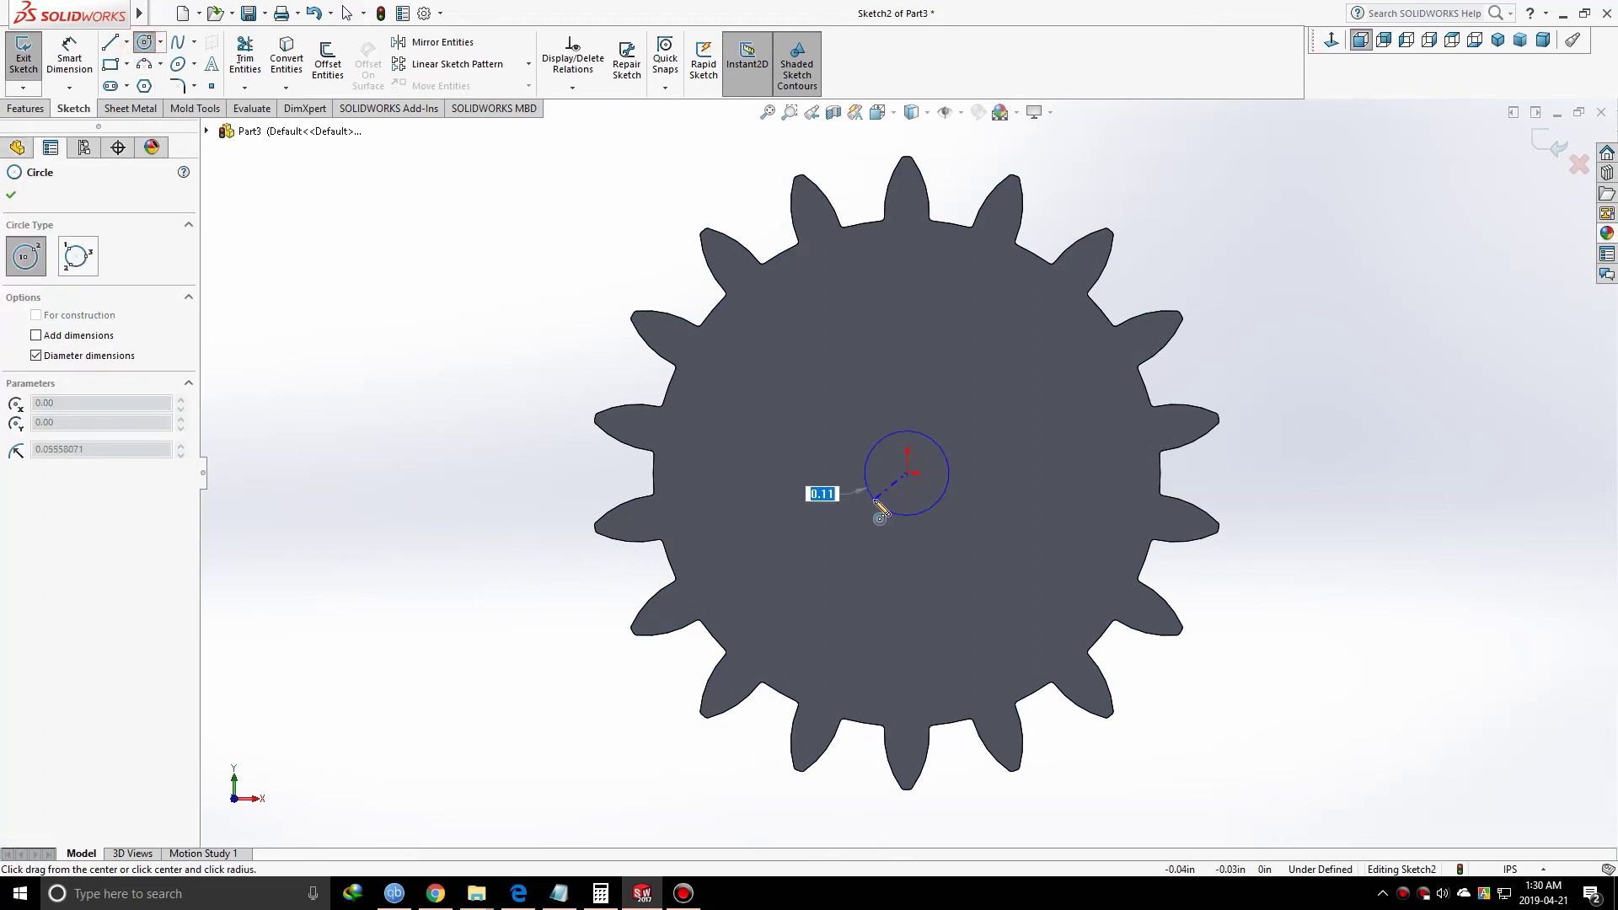
{"action": "left_click", "coordinate": [874, 504]}
{"action": "key", "text": "Escape"}
{"action": "left_click", "coordinate": [871, 499]}
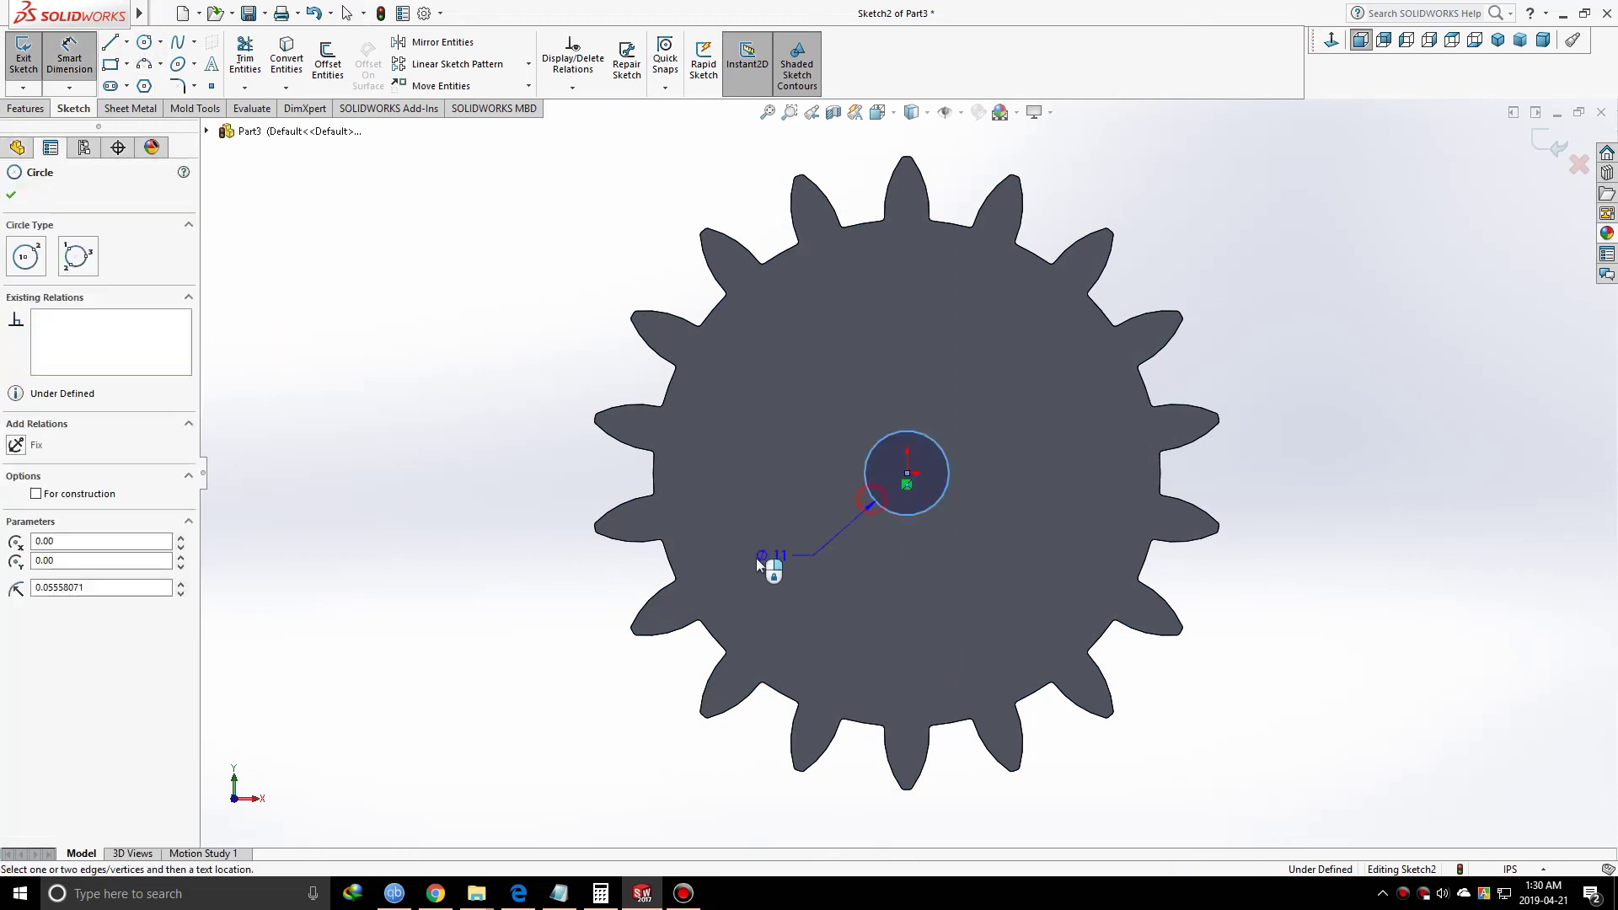
{"action": "left_click", "coordinate": [751, 559]}
{"action": "type", "text": "0.10in"}
{"action": "key", "text": "Return"}
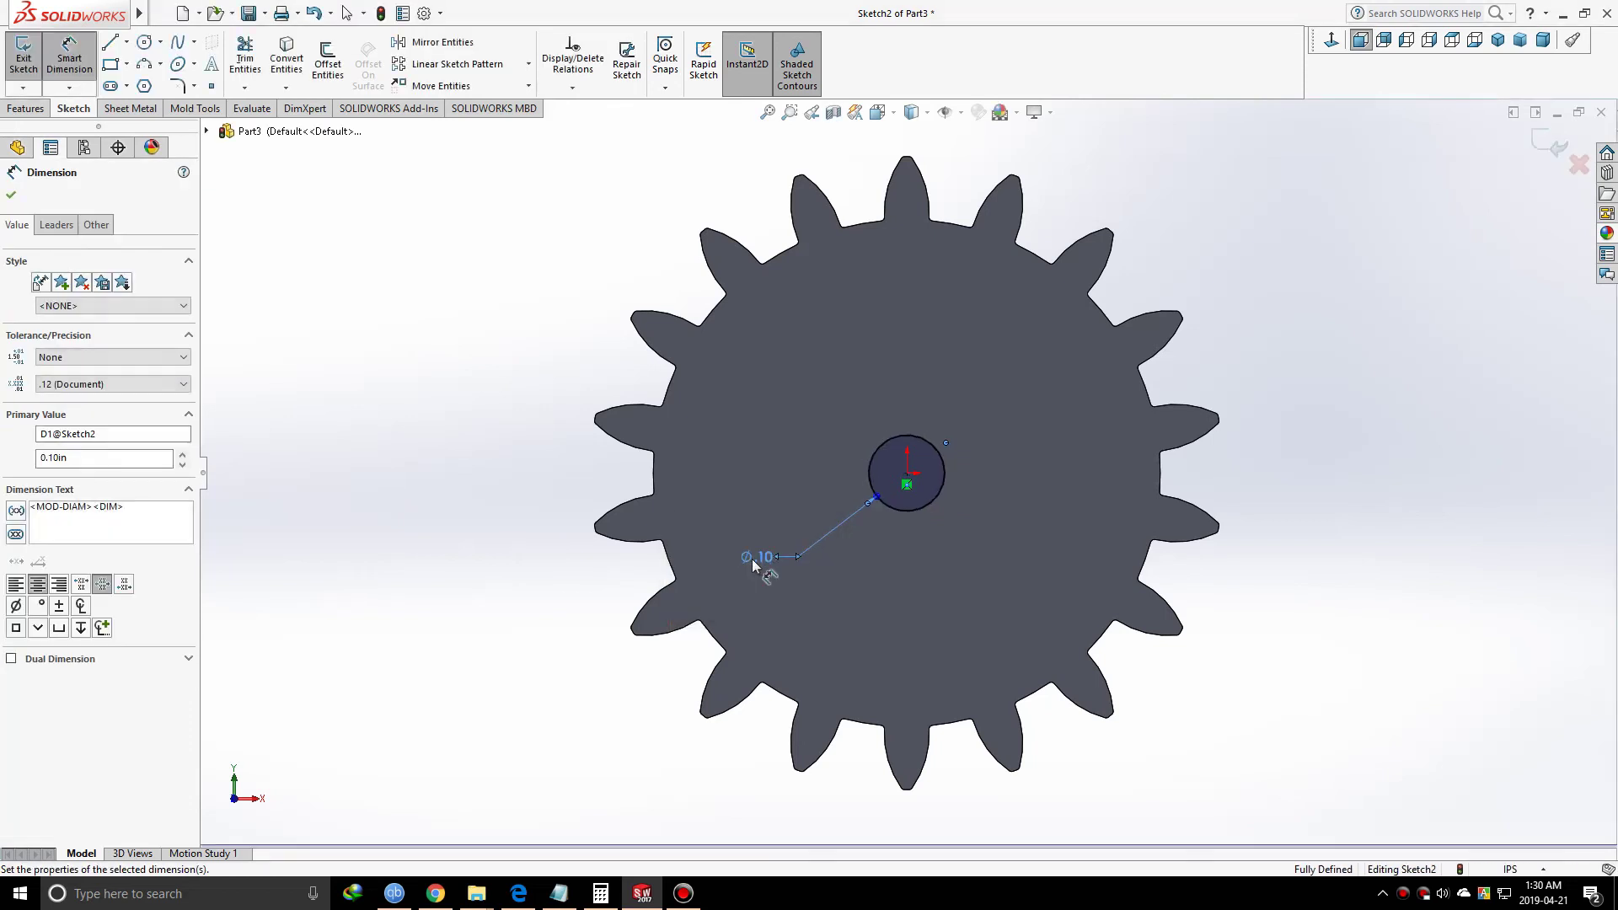
- Sketch a corner rectangle about 0.05 by 0.05 in for the keyway, overlapping the right side of the bore circle
{"action": "left_click", "coordinate": [111, 64]}
{"action": "scroll", "coordinate": [1049, 565], "scroll_direction": "down", "scroll_amount": 5}
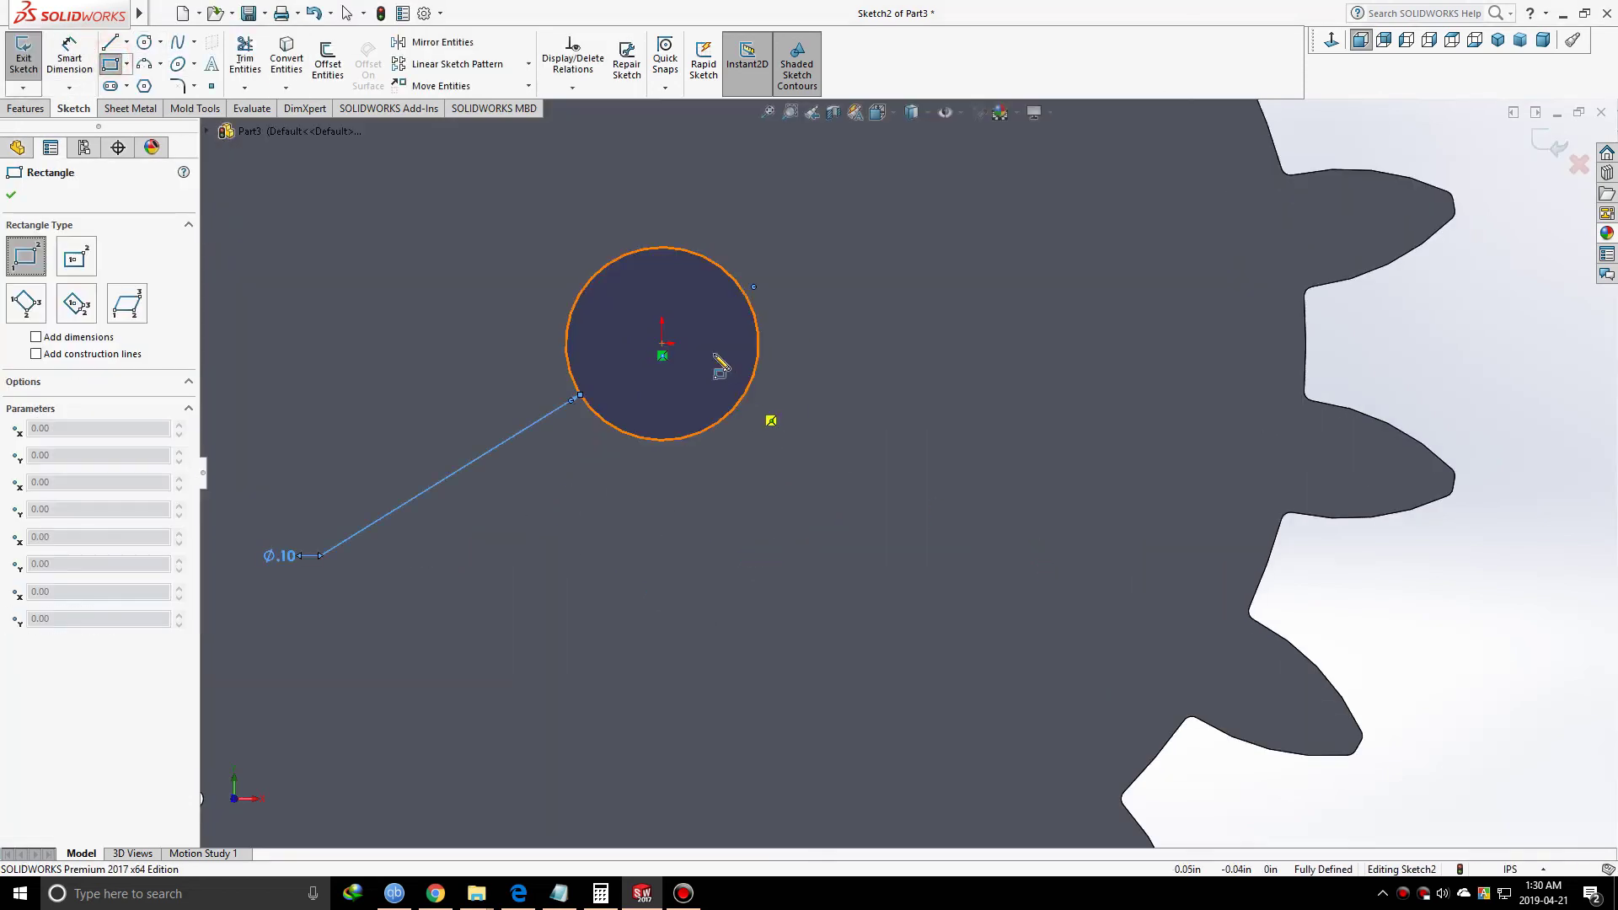
{"action": "left_click", "coordinate": [679, 289]}
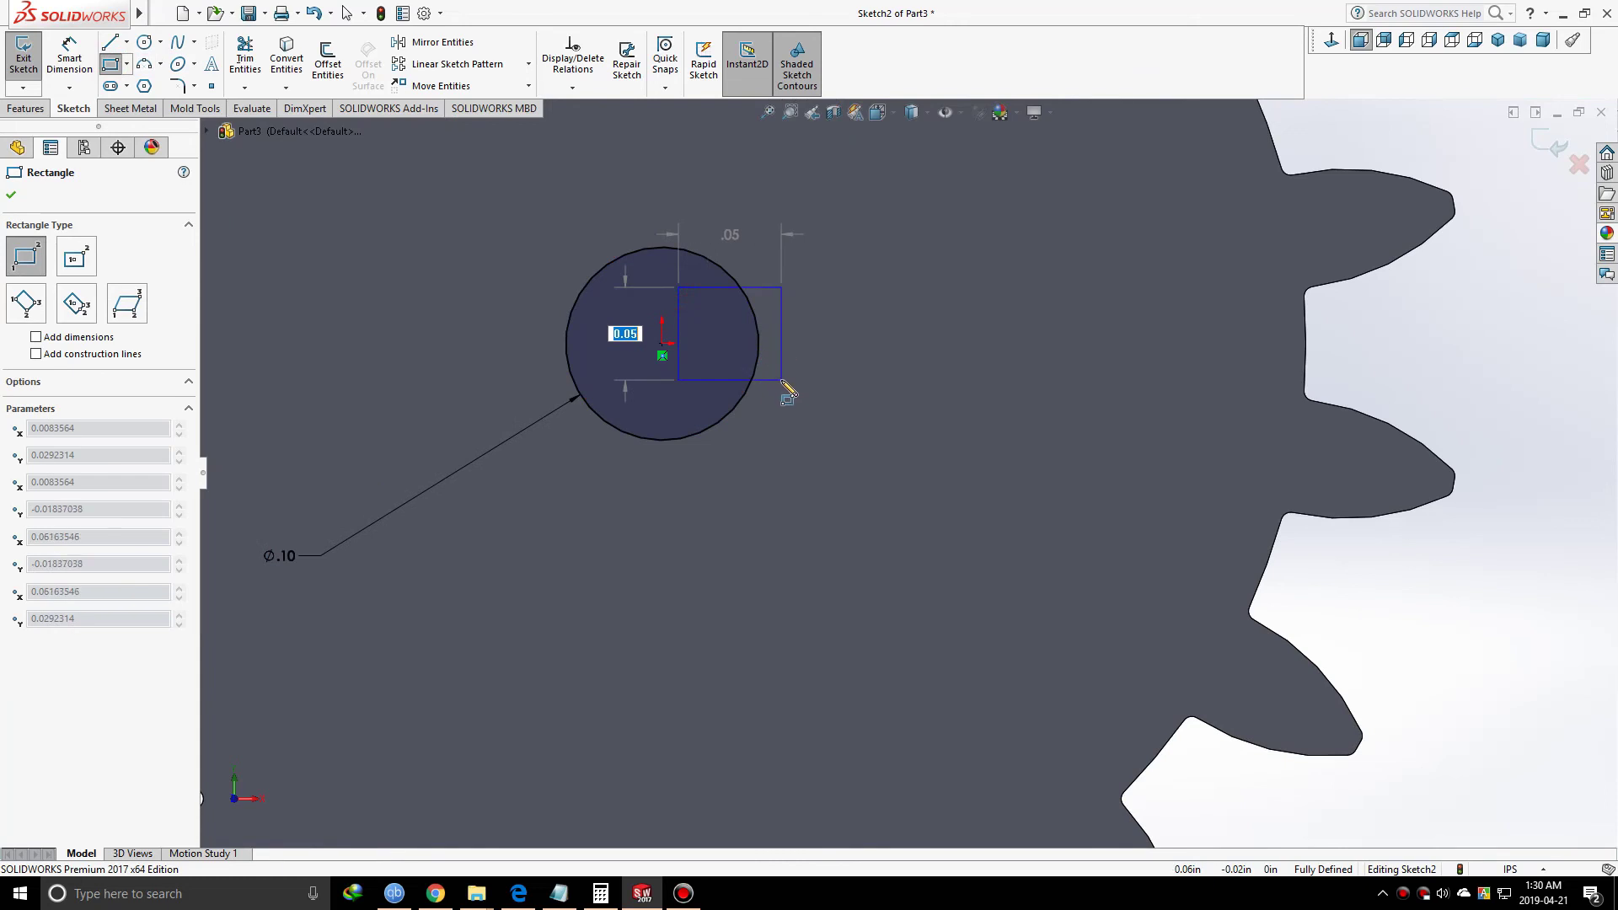
{"action": "left_click", "coordinate": [783, 391]}
- Dimension the rectangle's upper edge vertically from the circle's centre as 0.3 in
{"action": "right_click_drag", "start_coordinate": [868, 539], "coordinate": [842, 369]}
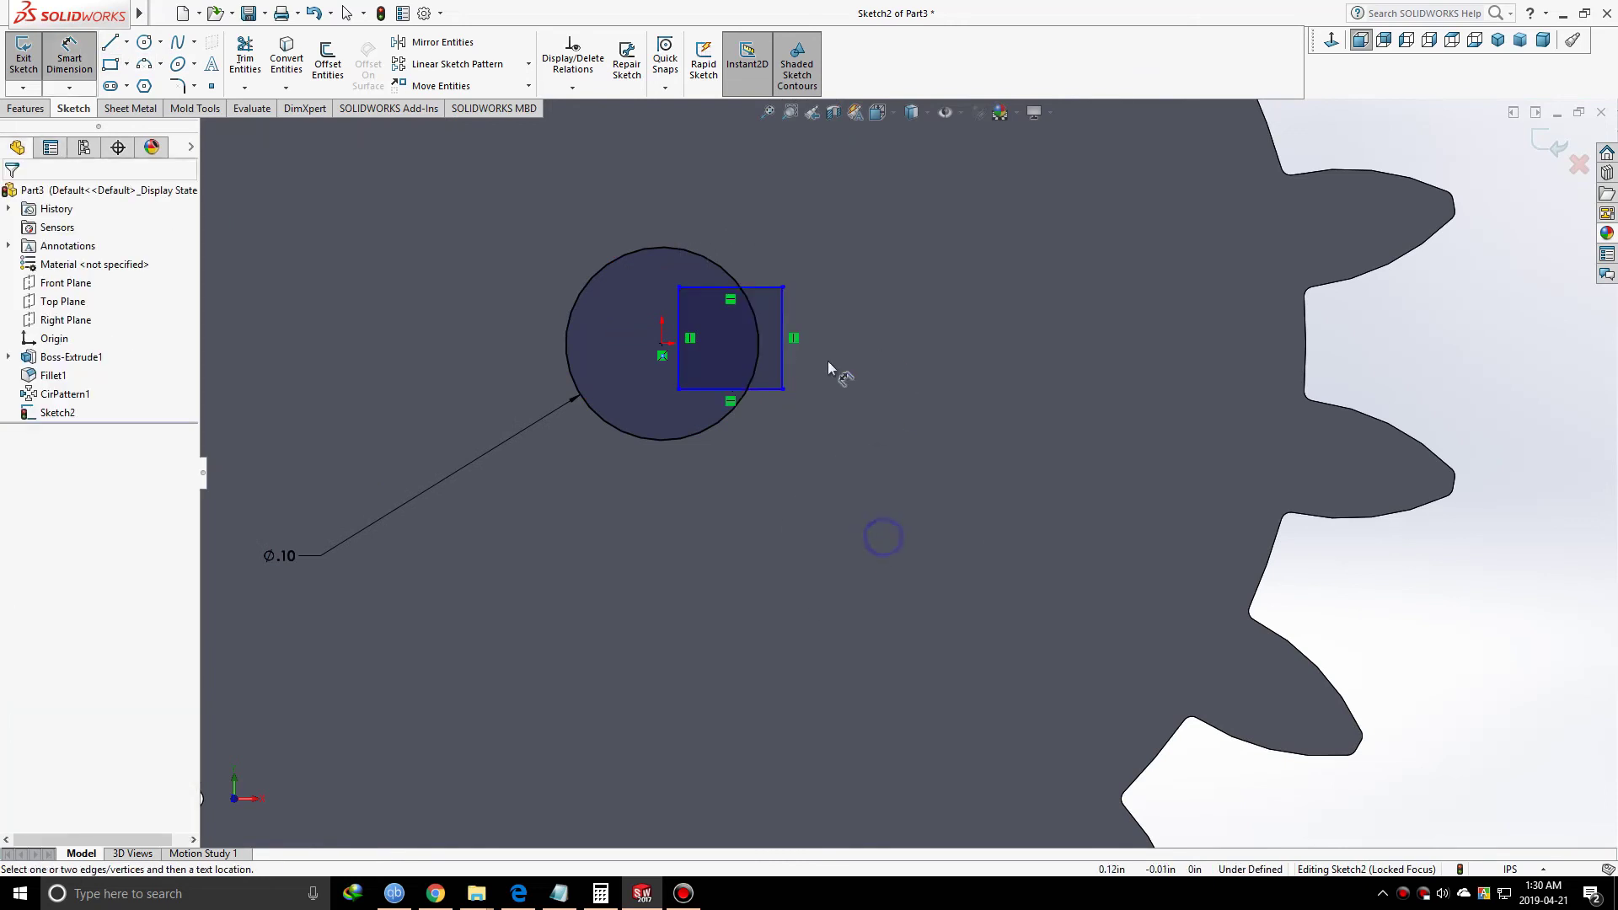
{"action": "scroll", "coordinate": [686, 358], "scroll_direction": "down", "scroll_amount": 3}
{"action": "left_click", "coordinate": [616, 336]}
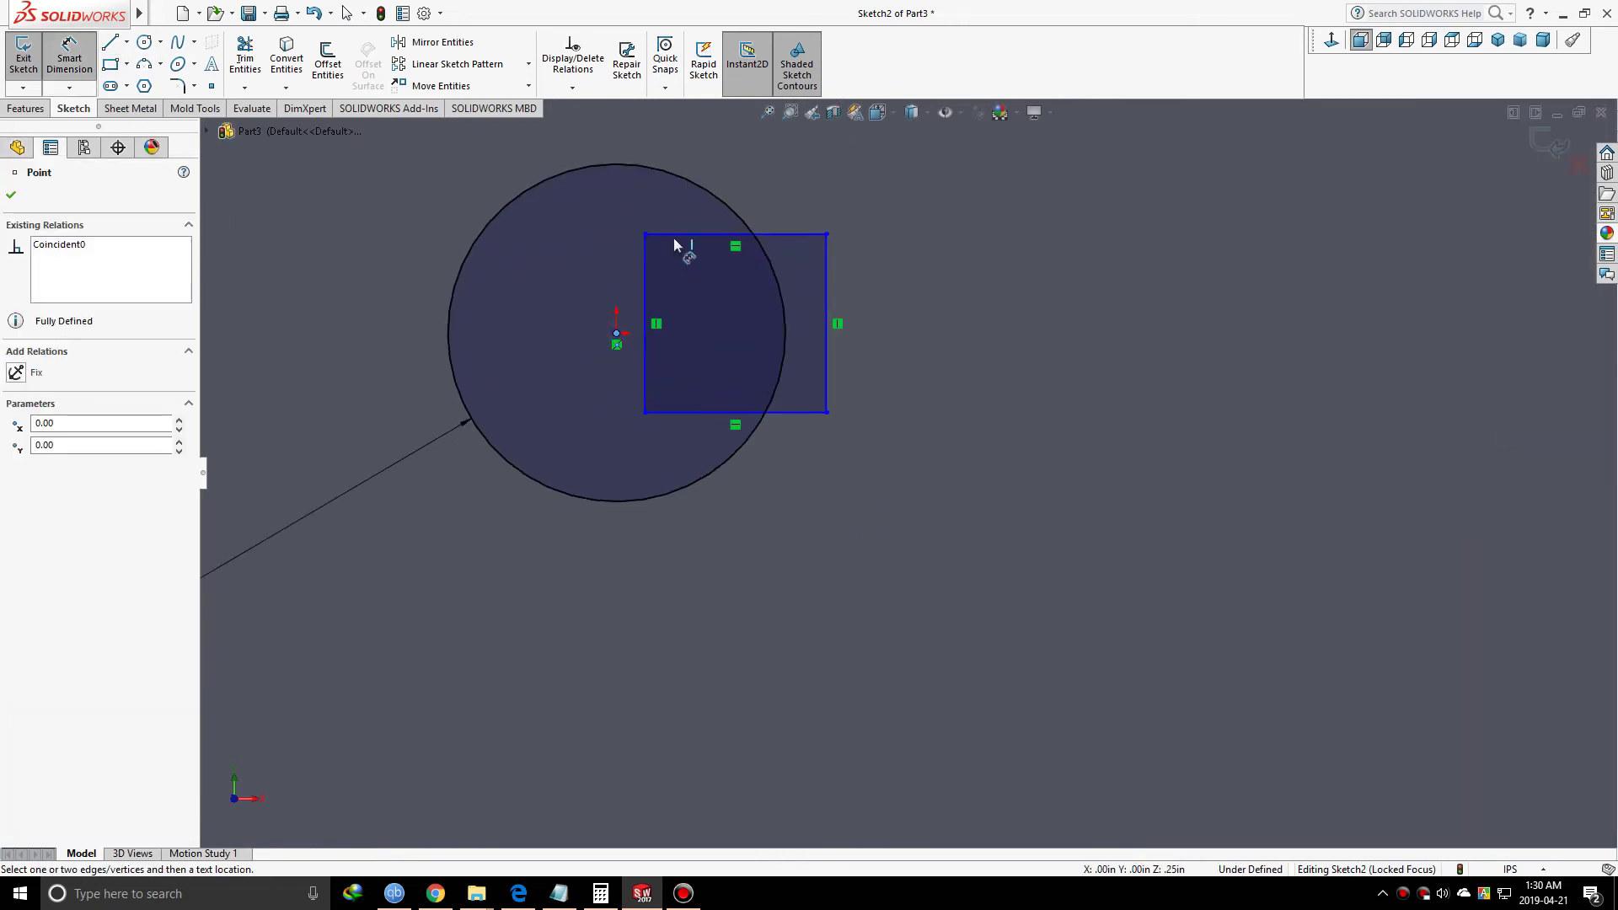
{"action": "left_click", "coordinate": [675, 235]}
{"action": "left_click", "coordinate": [391, 291]}
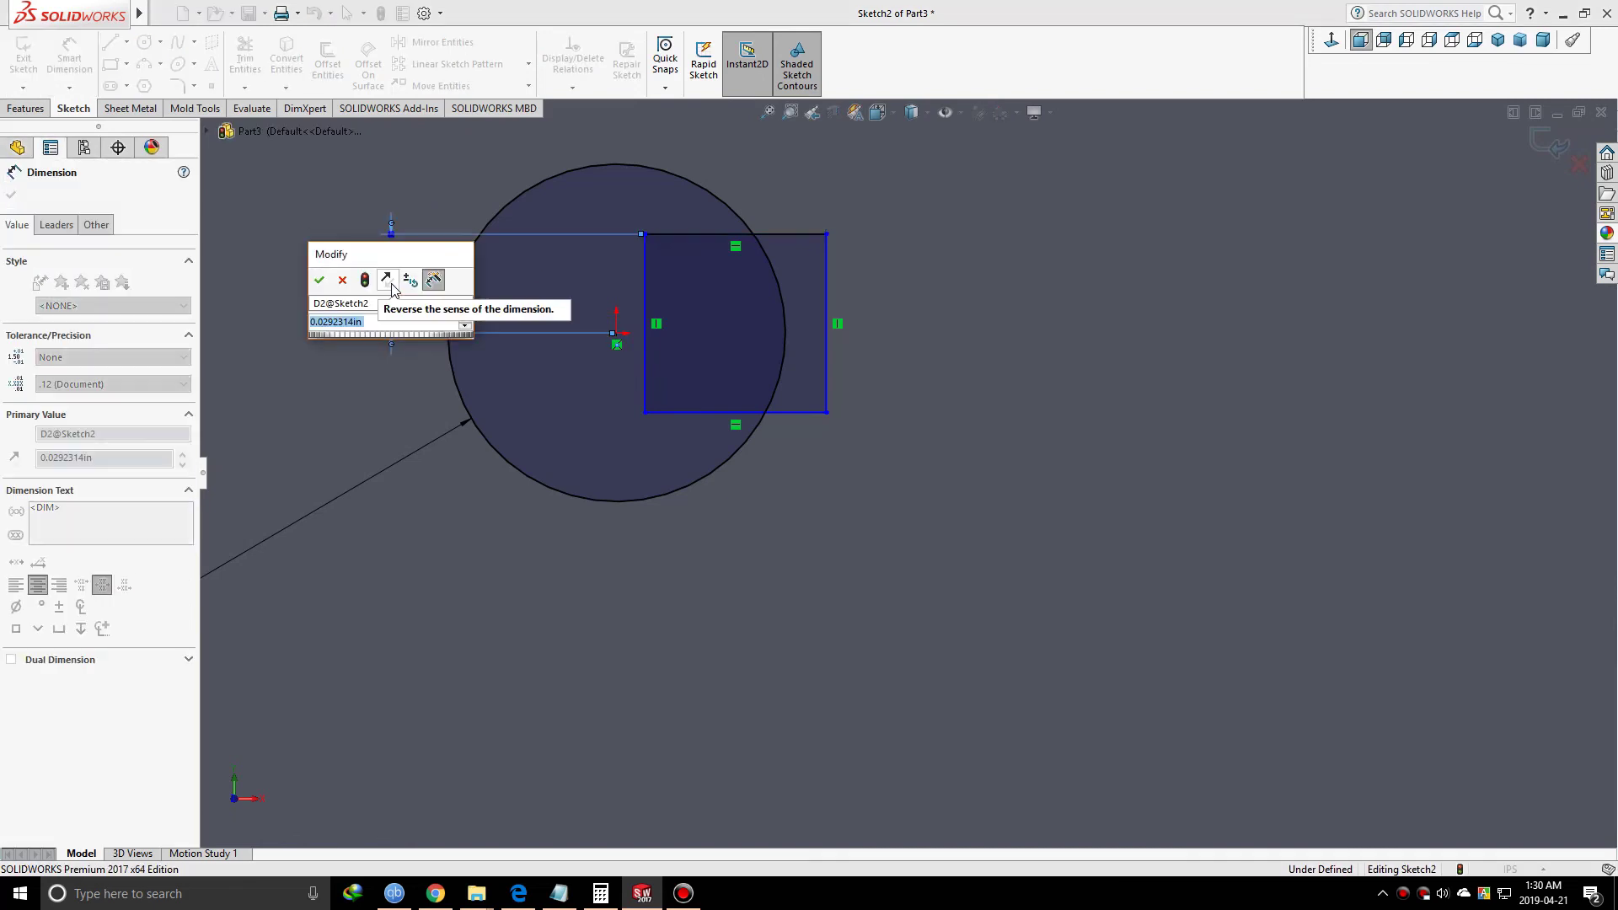
{"action": "type", "text": "0.3"}
{"action": "key", "text": "Return"}
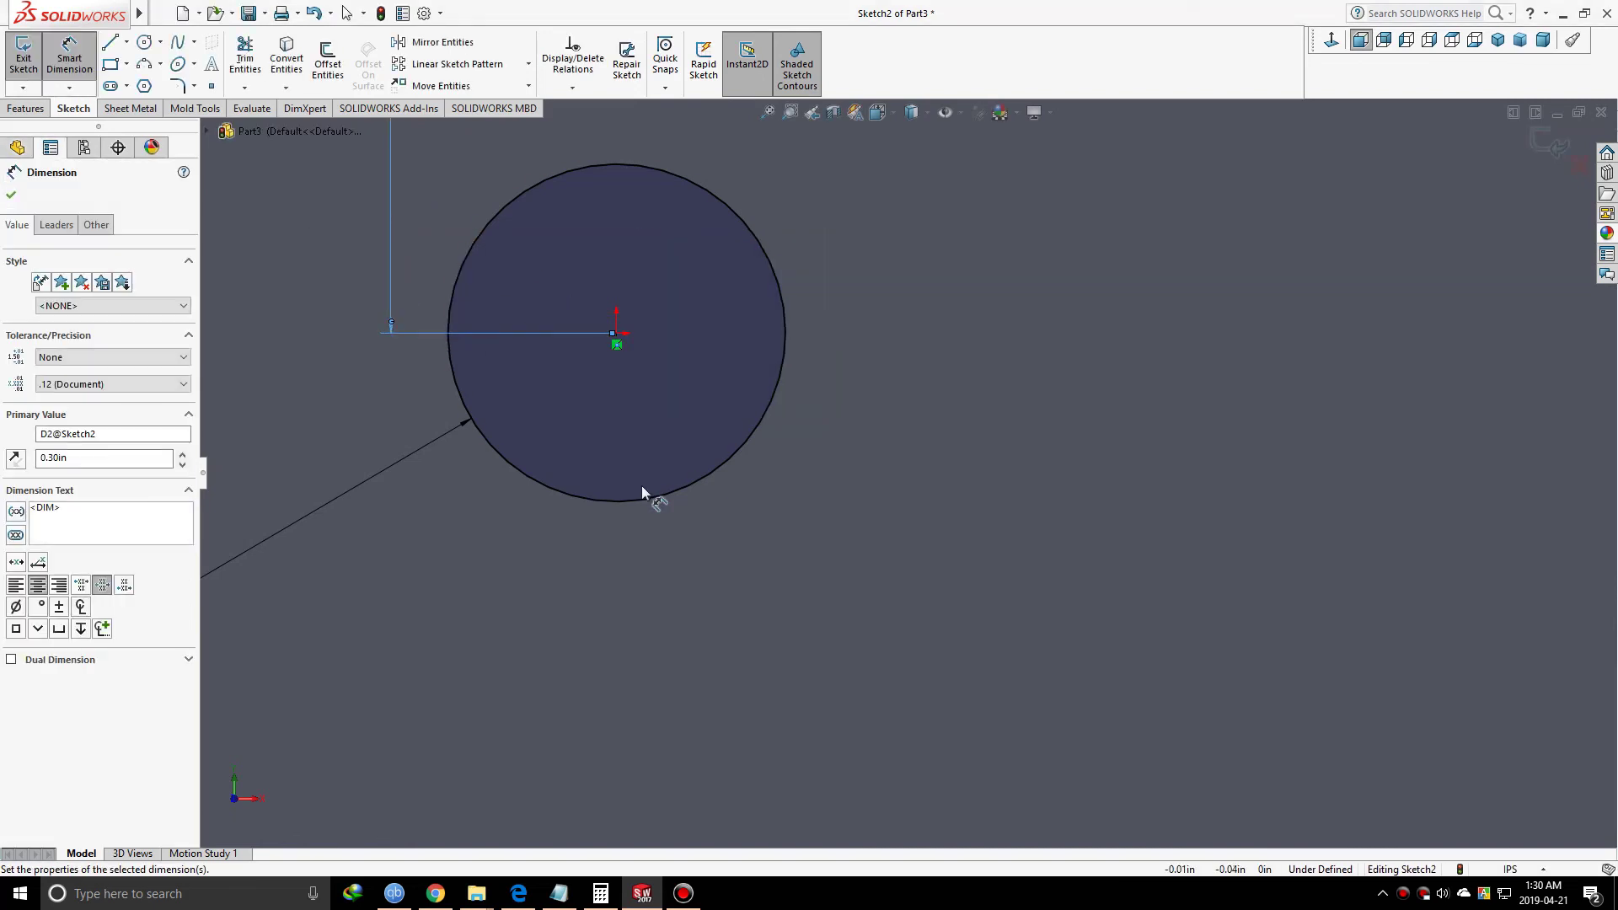
- Change the distance between the circle's centre and the rectangle's upper edge to 0.03 in
{"action": "scroll", "coordinate": [582, 427], "scroll_direction": "up", "scroll_amount": 3}
{"action": "scroll", "coordinate": [581, 426], "scroll_direction": "up", "scroll_amount": 5}
{"action": "double_click", "coordinate": [806, 352]}
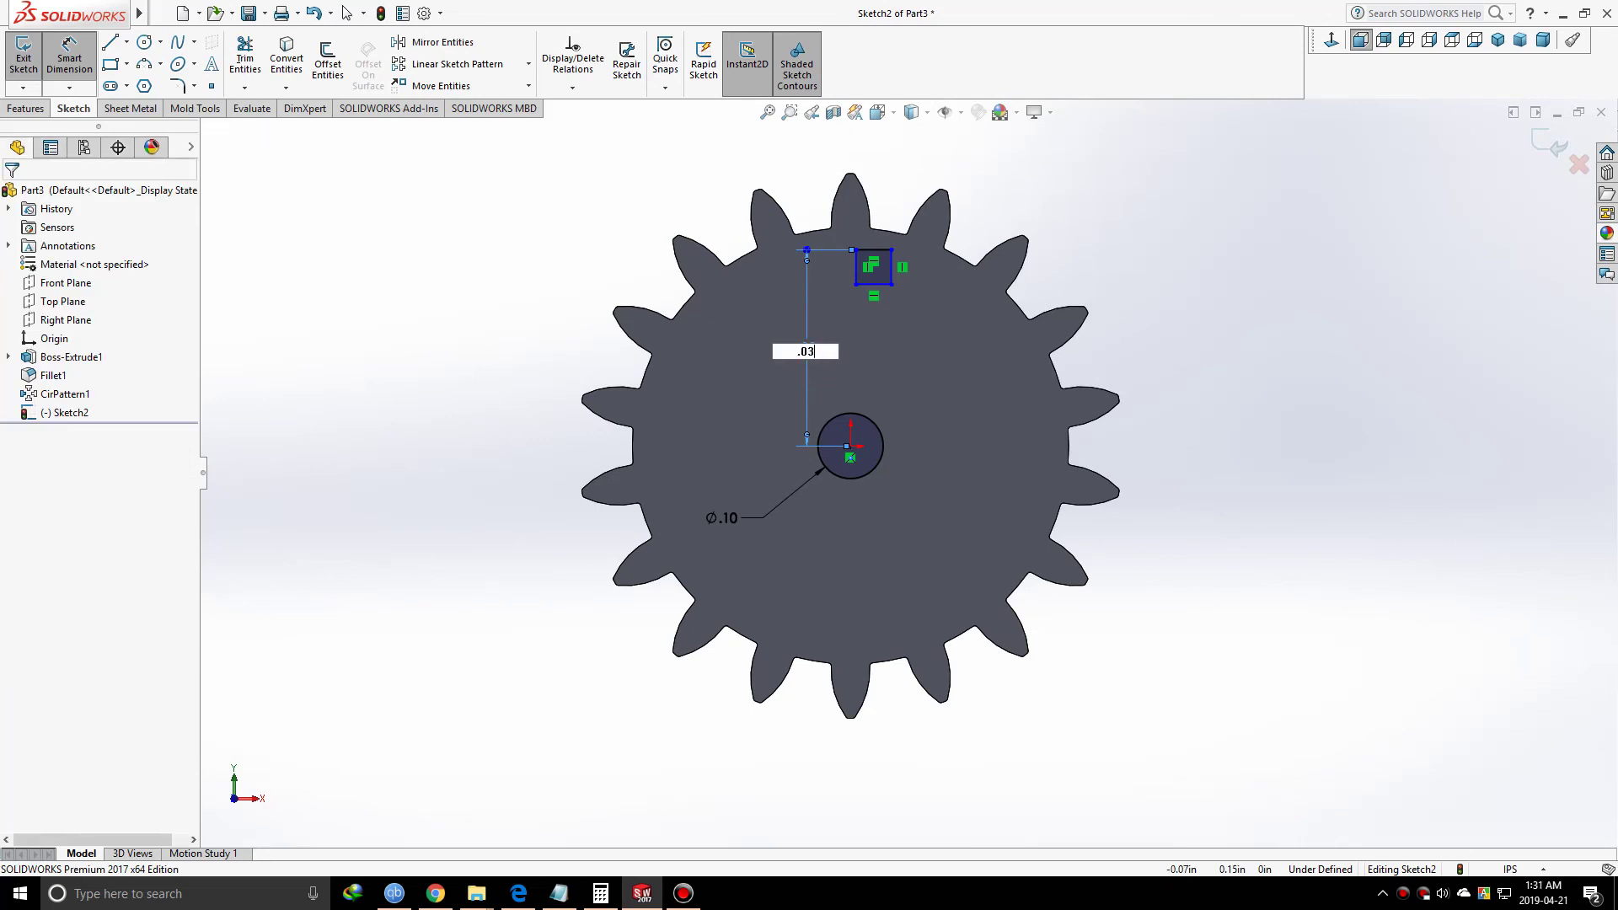
{"action": "type", "text": ".03"}
{"action": "key", "text": "Return"}
- Dimension the rectangle's height as 0.06 in and its right edge 0.06 in from the circle's centre
{"action": "scroll", "coordinate": [878, 502], "scroll_direction": "down", "scroll_amount": 5}
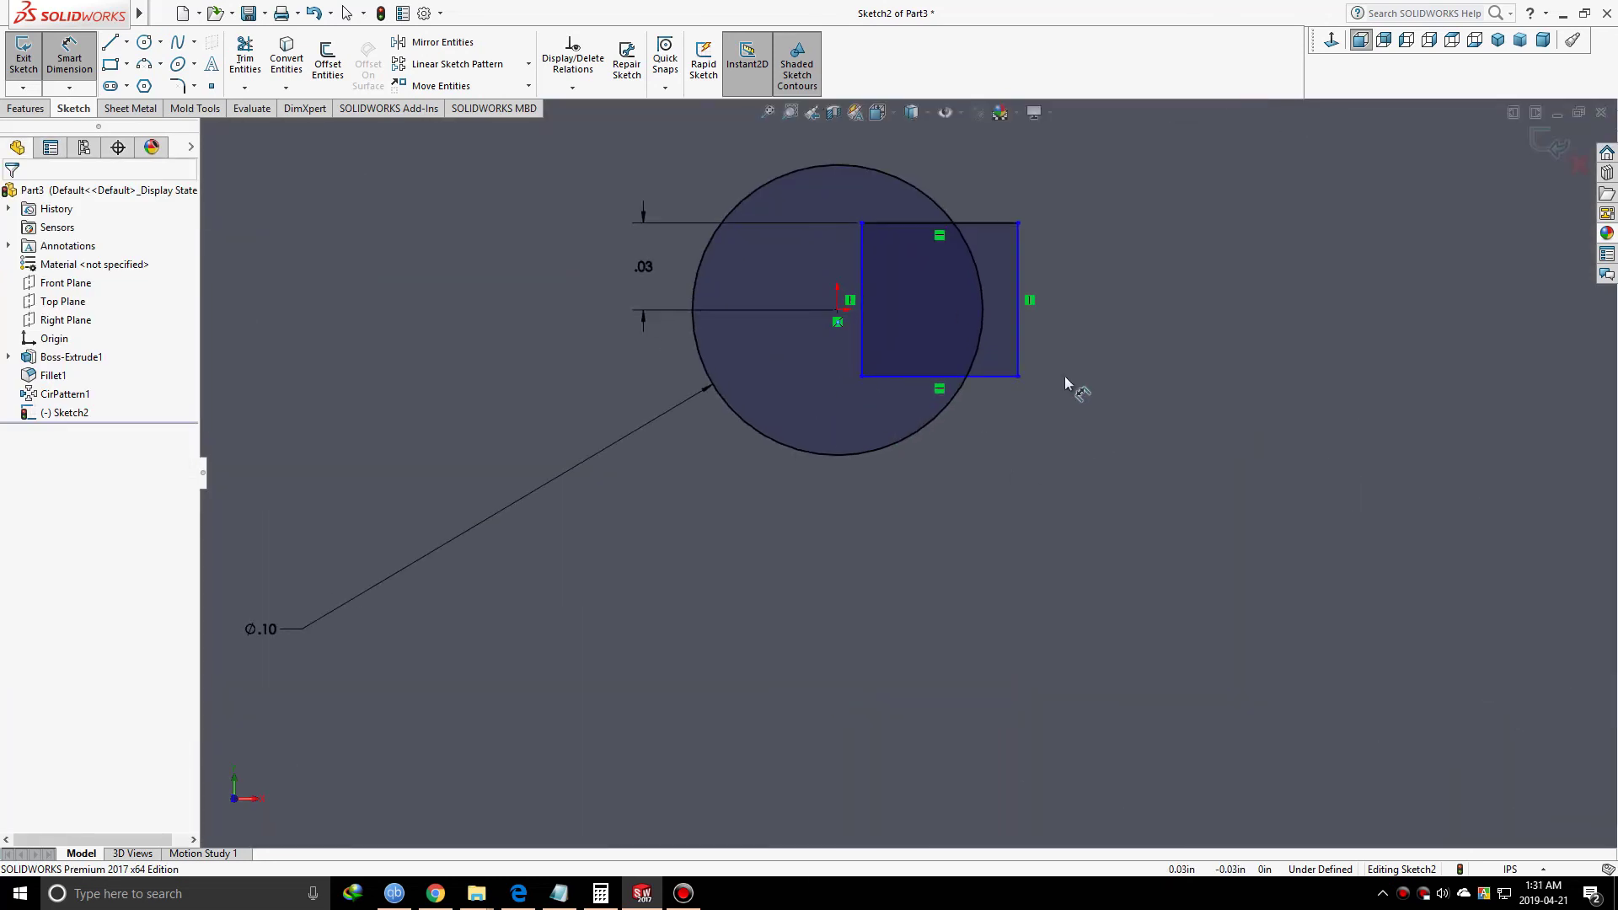
{"action": "left_click", "coordinate": [1150, 312]}
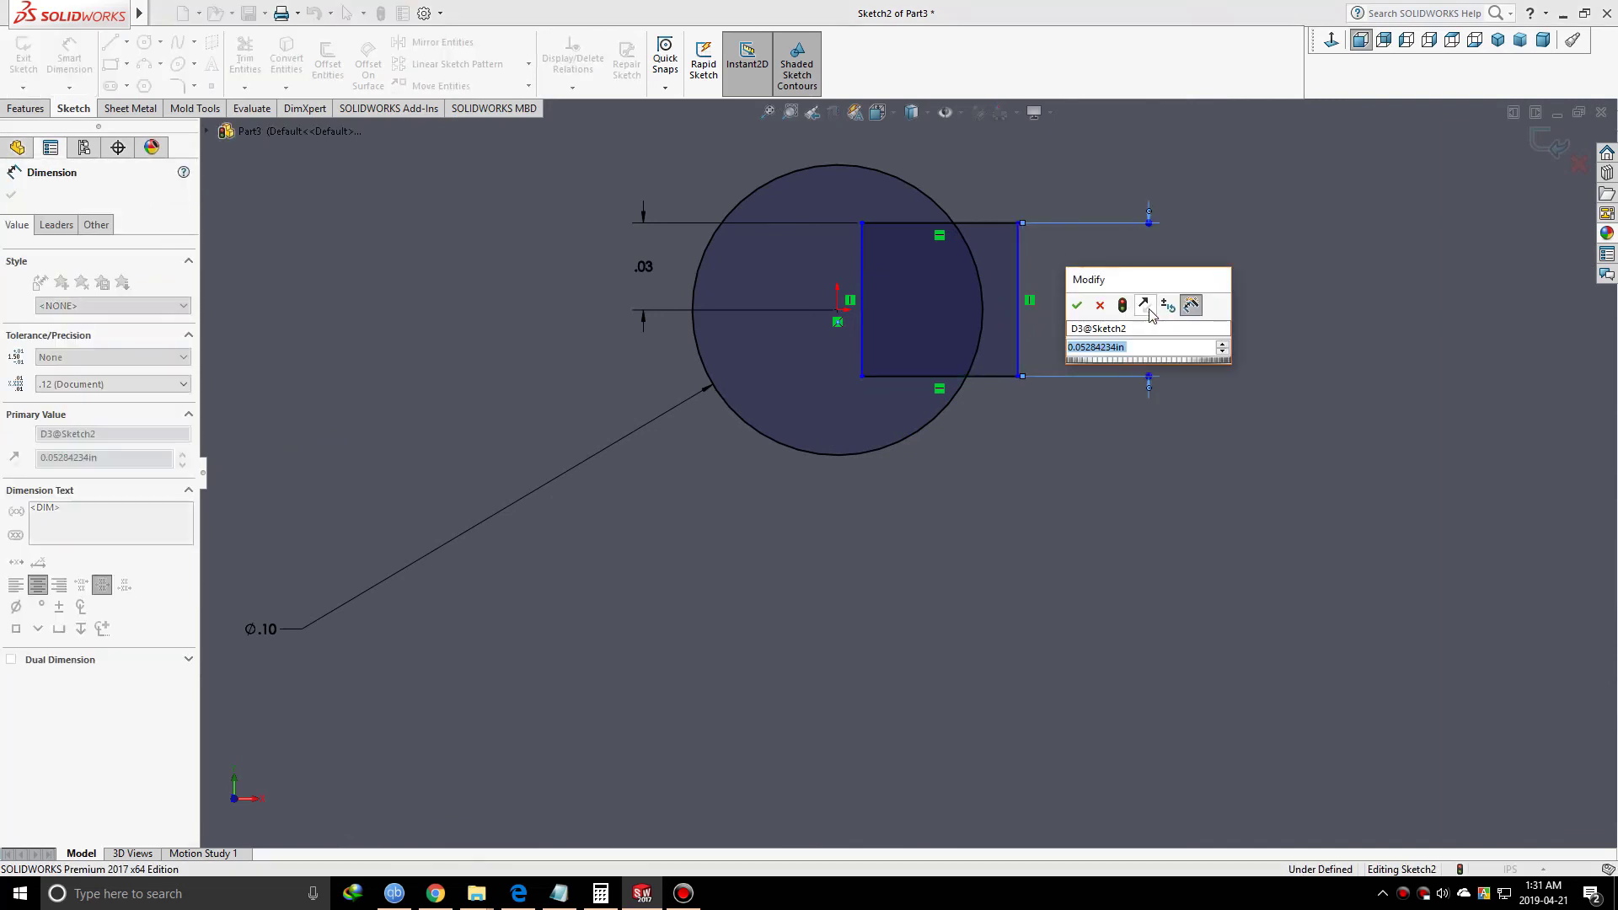
{"action": "key", "text": "Return"}
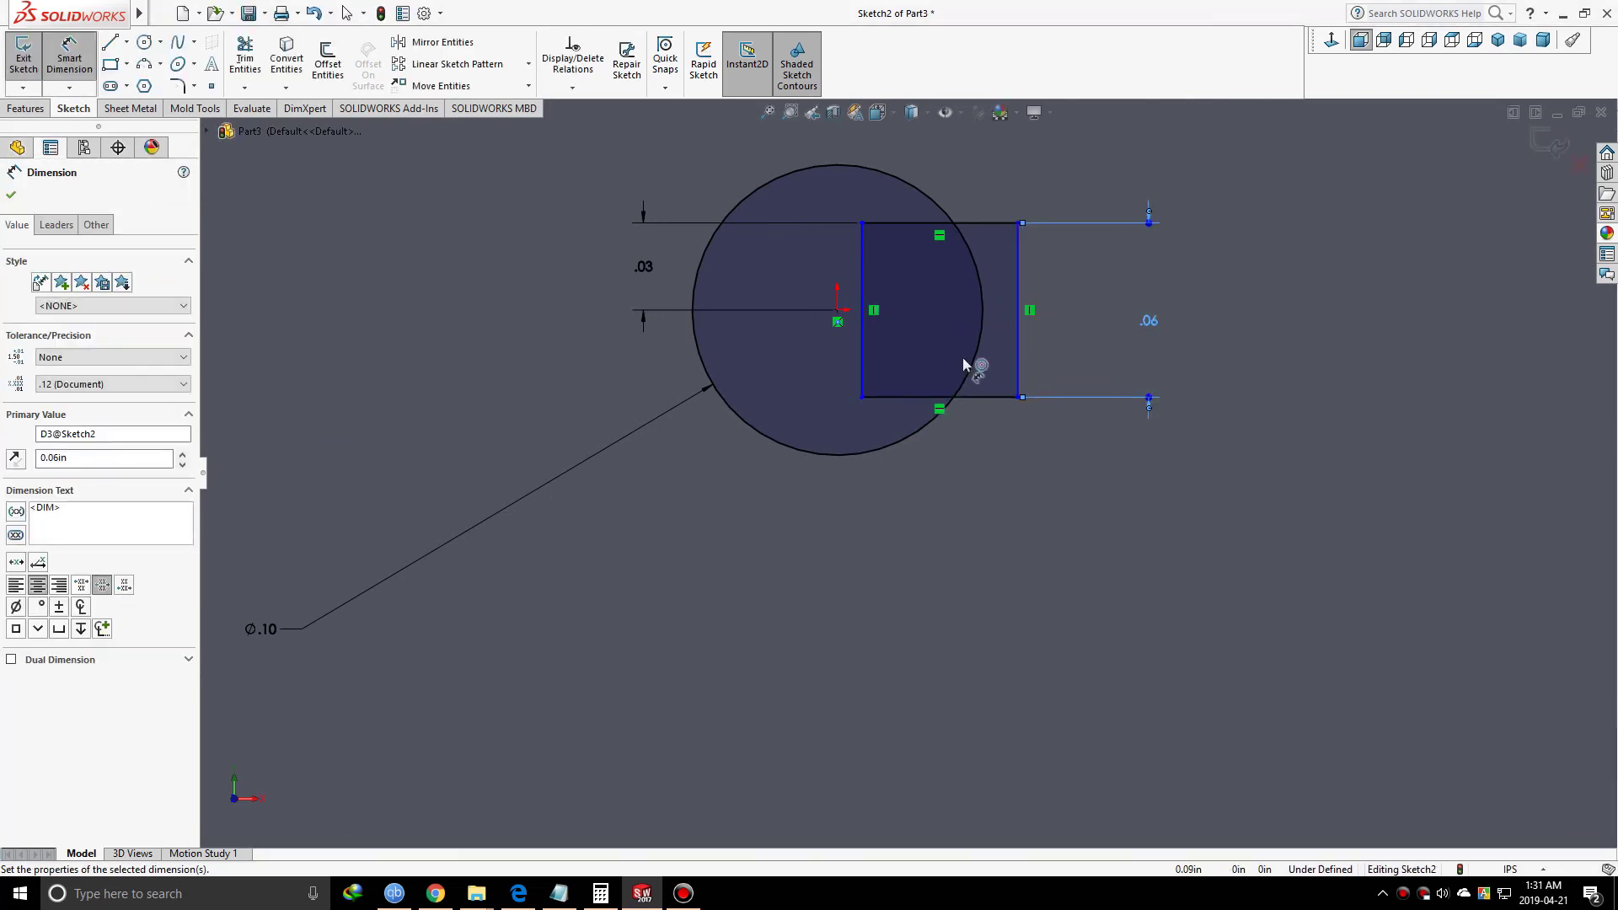
{"action": "left_click", "coordinate": [837, 312]}
{"action": "left_click", "coordinate": [1018, 379]}
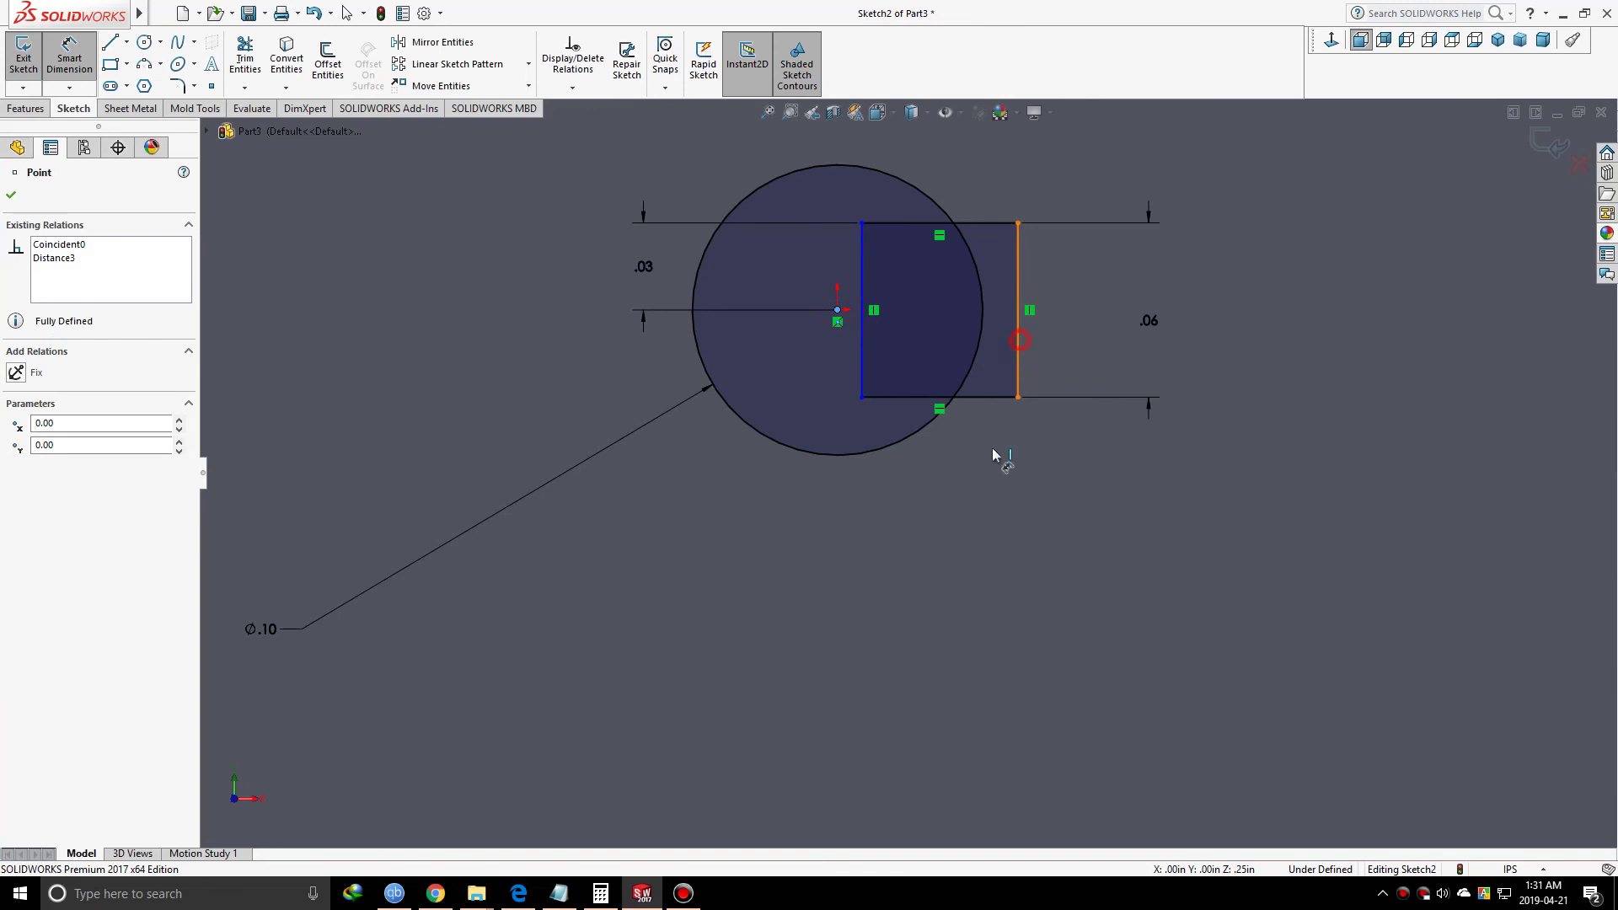
{"action": "left_click", "coordinate": [966, 493]}
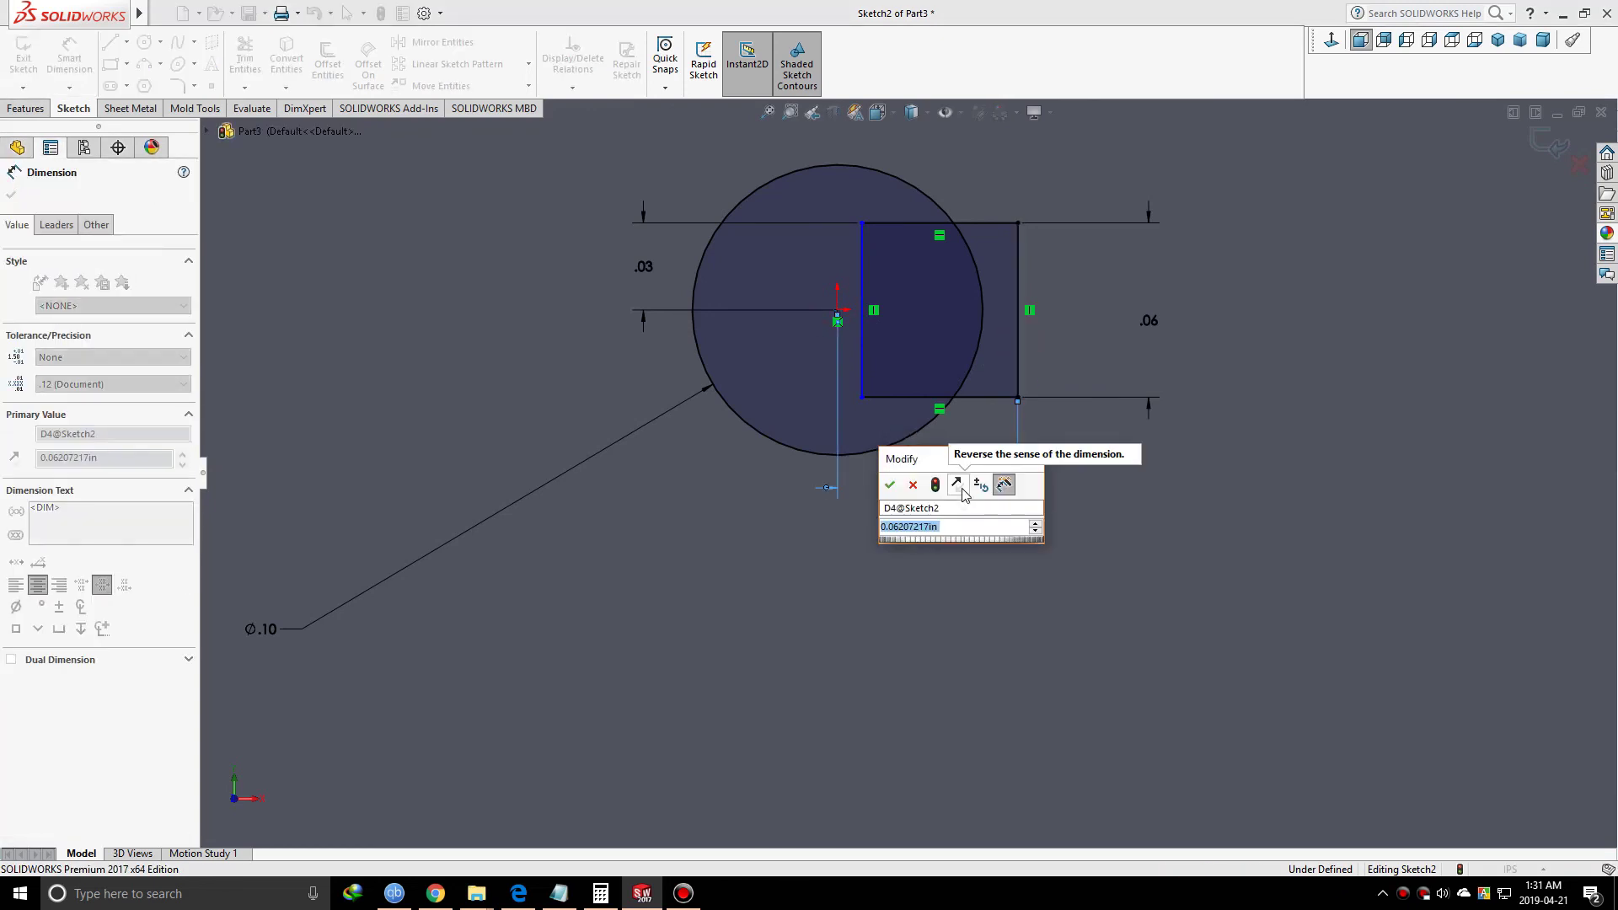
{"action": "type", "text": ".06"}
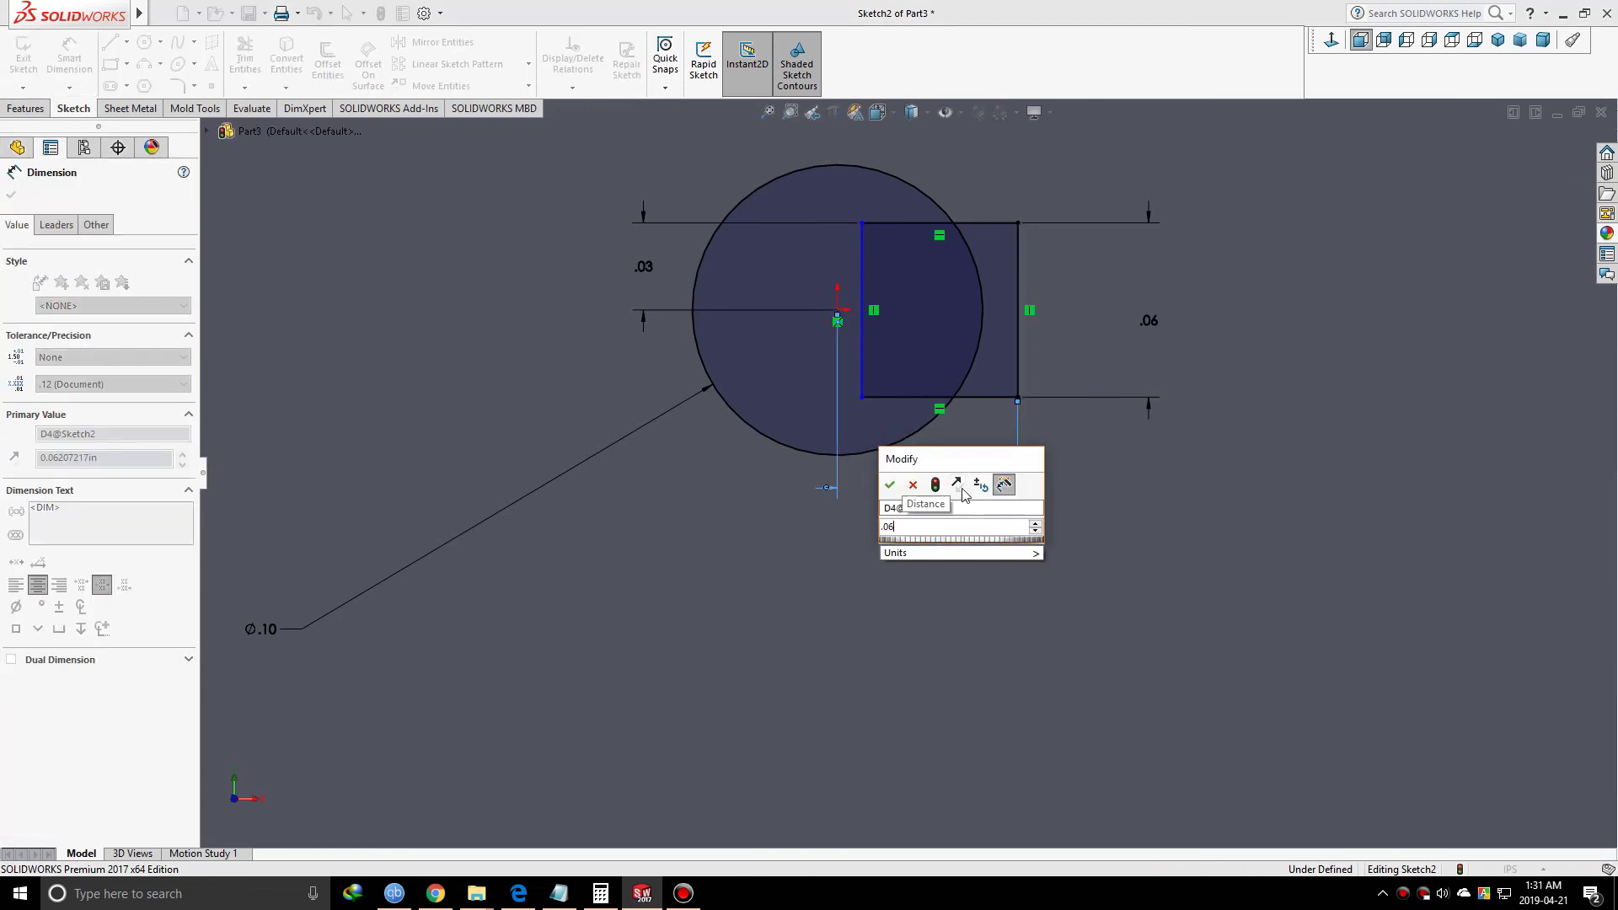
{"action": "key", "text": "Return"}
- Trim the overlapping segments of the circle and rectangle so they form one closed bore-and-keyway profile
{"action": "scroll", "coordinate": [963, 493], "scroll_direction": "up", "scroll_amount": 5}
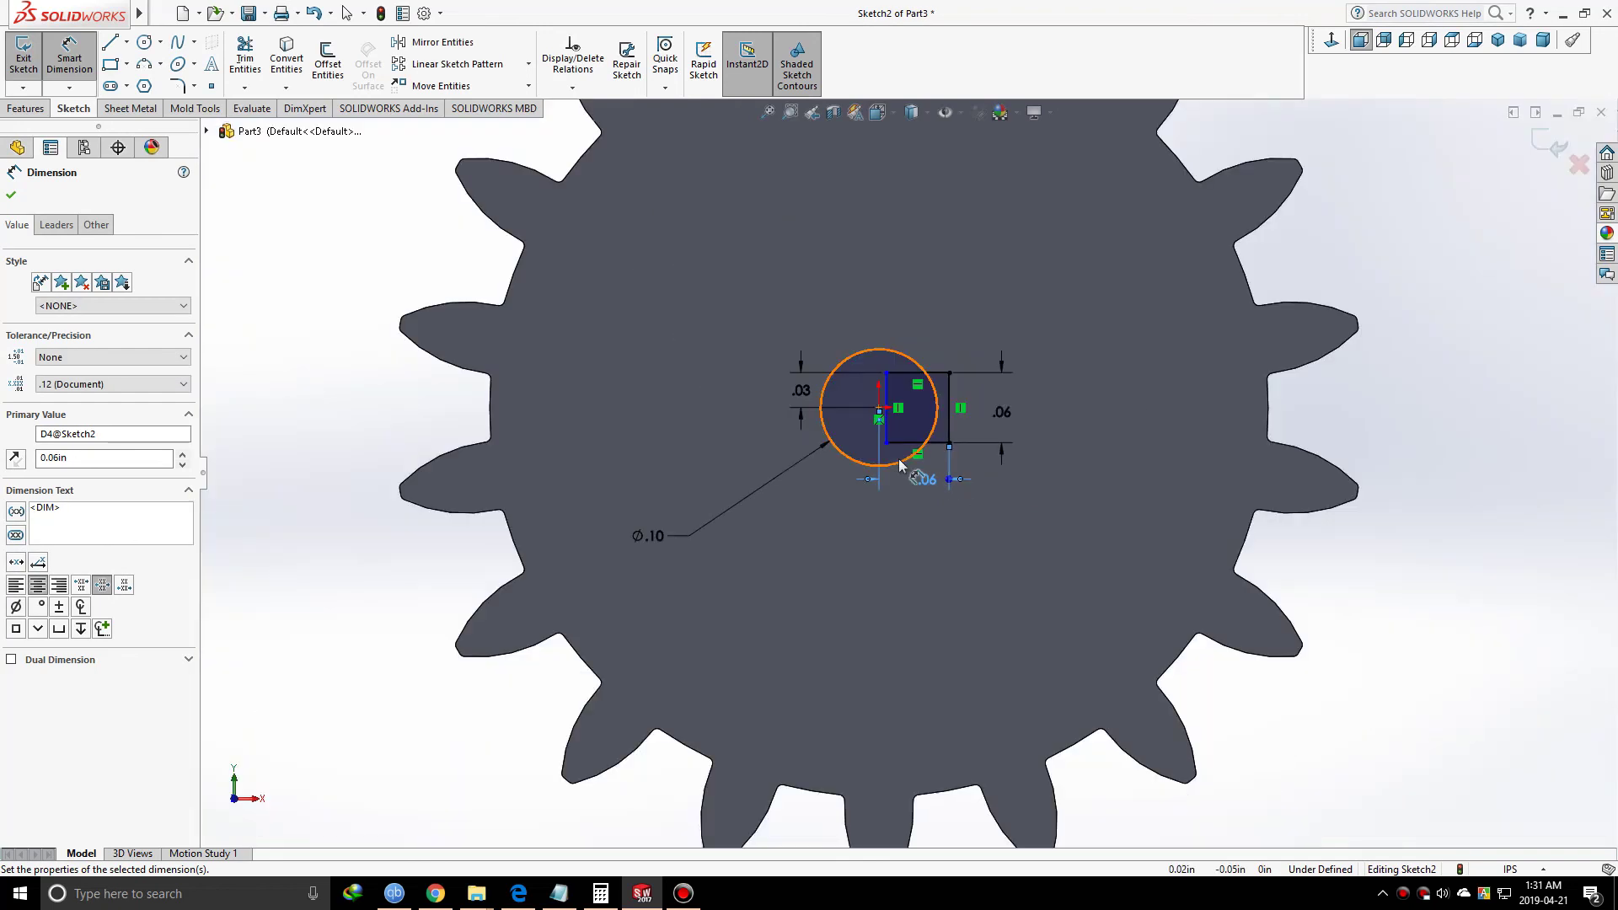
{"action": "left_click", "coordinate": [245, 51]}
{"action": "scroll", "coordinate": [932, 407], "scroll_direction": "down", "scroll_amount": 6}
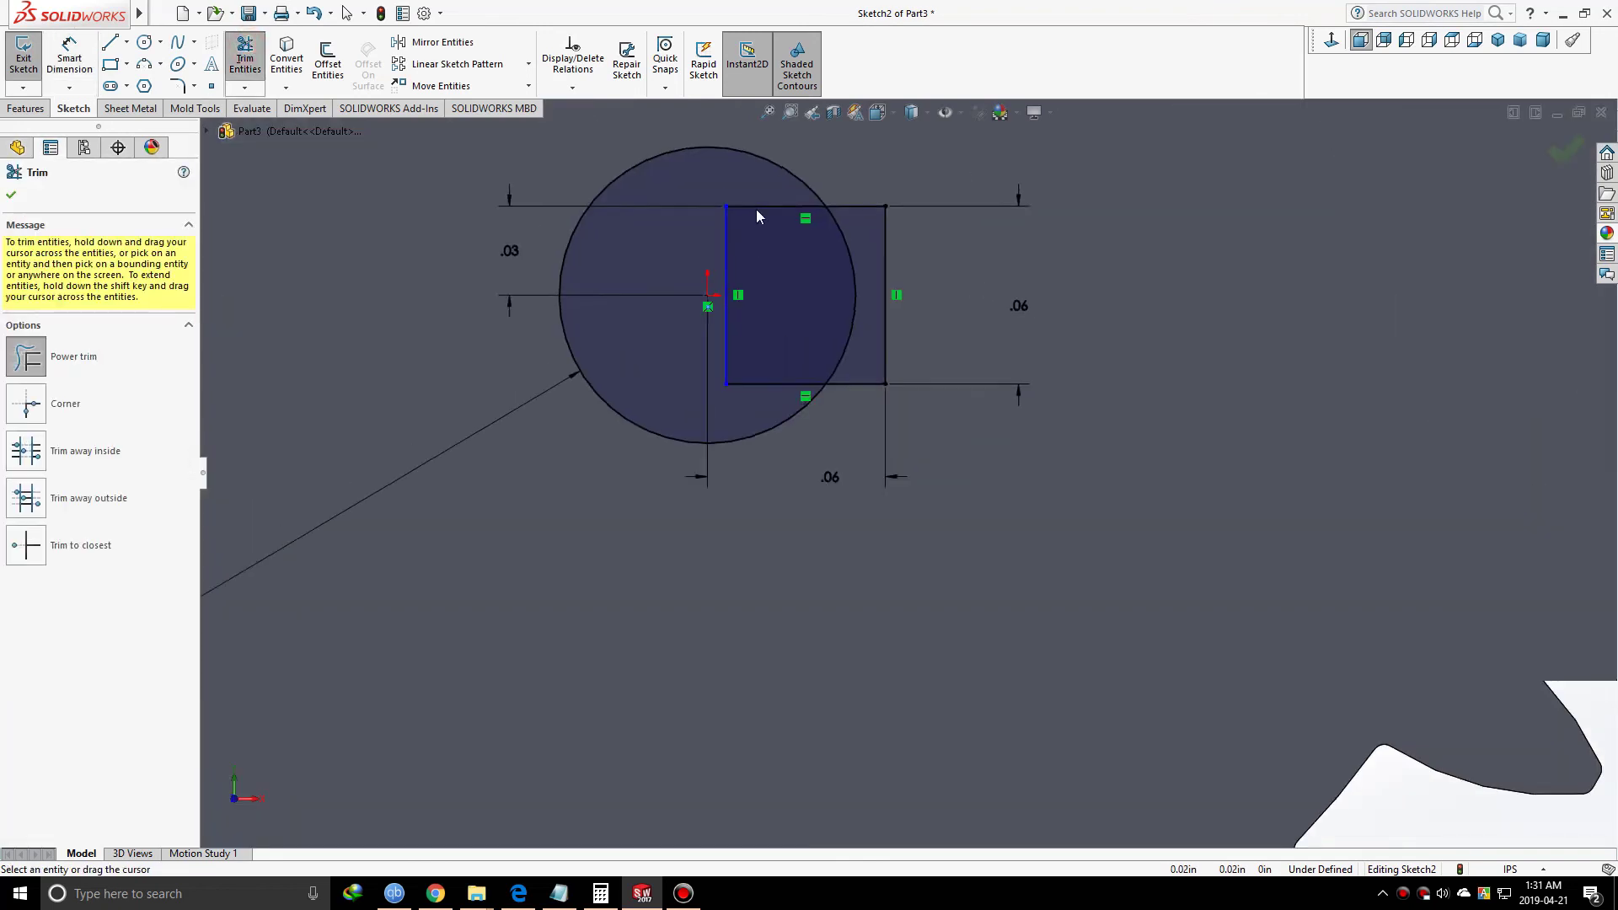
{"action": "mouse_move", "coordinate": [775, 211]}
{"action": "left_mouse_down"}
{"action": "mouse_move", "coordinate": [748, 279]}
{"action": "mouse_move", "coordinate": [677, 296]}
{"action": "mouse_move", "coordinate": [838, 495]}
{"action": "mouse_move", "coordinate": [811, 583]}
{"action": "mouse_move", "coordinate": [895, 480]}
{"action": "left_mouse_up"}
{"action": "scroll", "coordinate": [893, 481], "scroll_direction": "up", "scroll_amount": 5}
{"action": "scroll", "coordinate": [892, 482], "scroll_direction": "up", "scroll_amount": 4}
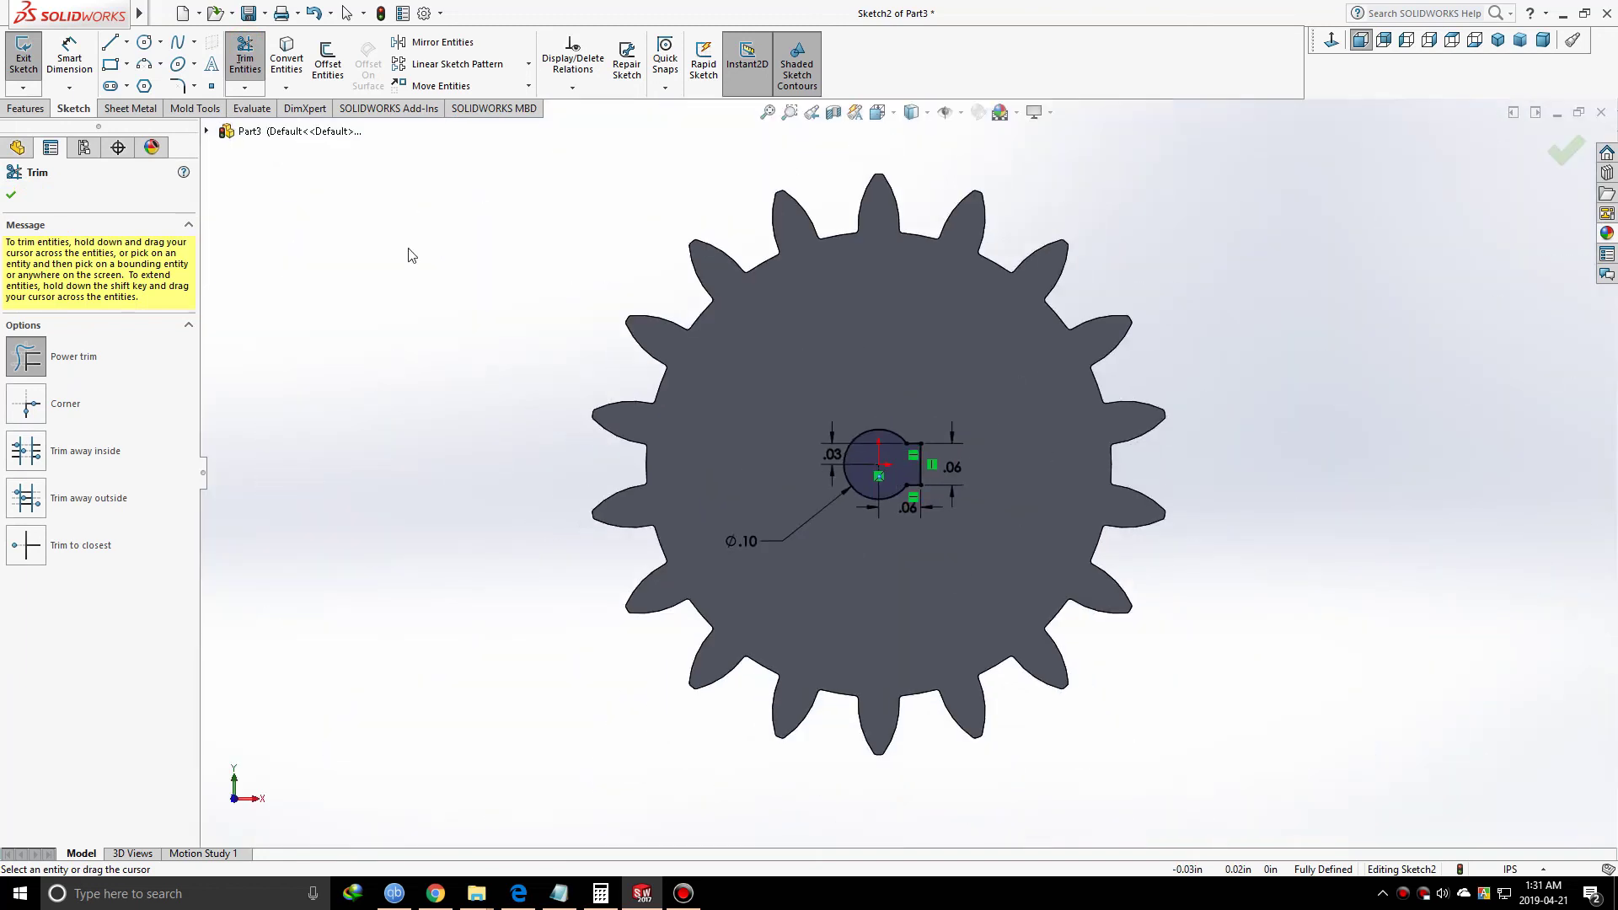
- Extrude-cut the bore-and-keyway profile through the gear with the Up To Next end condition
{"action": "left_click", "coordinate": [26, 110]}
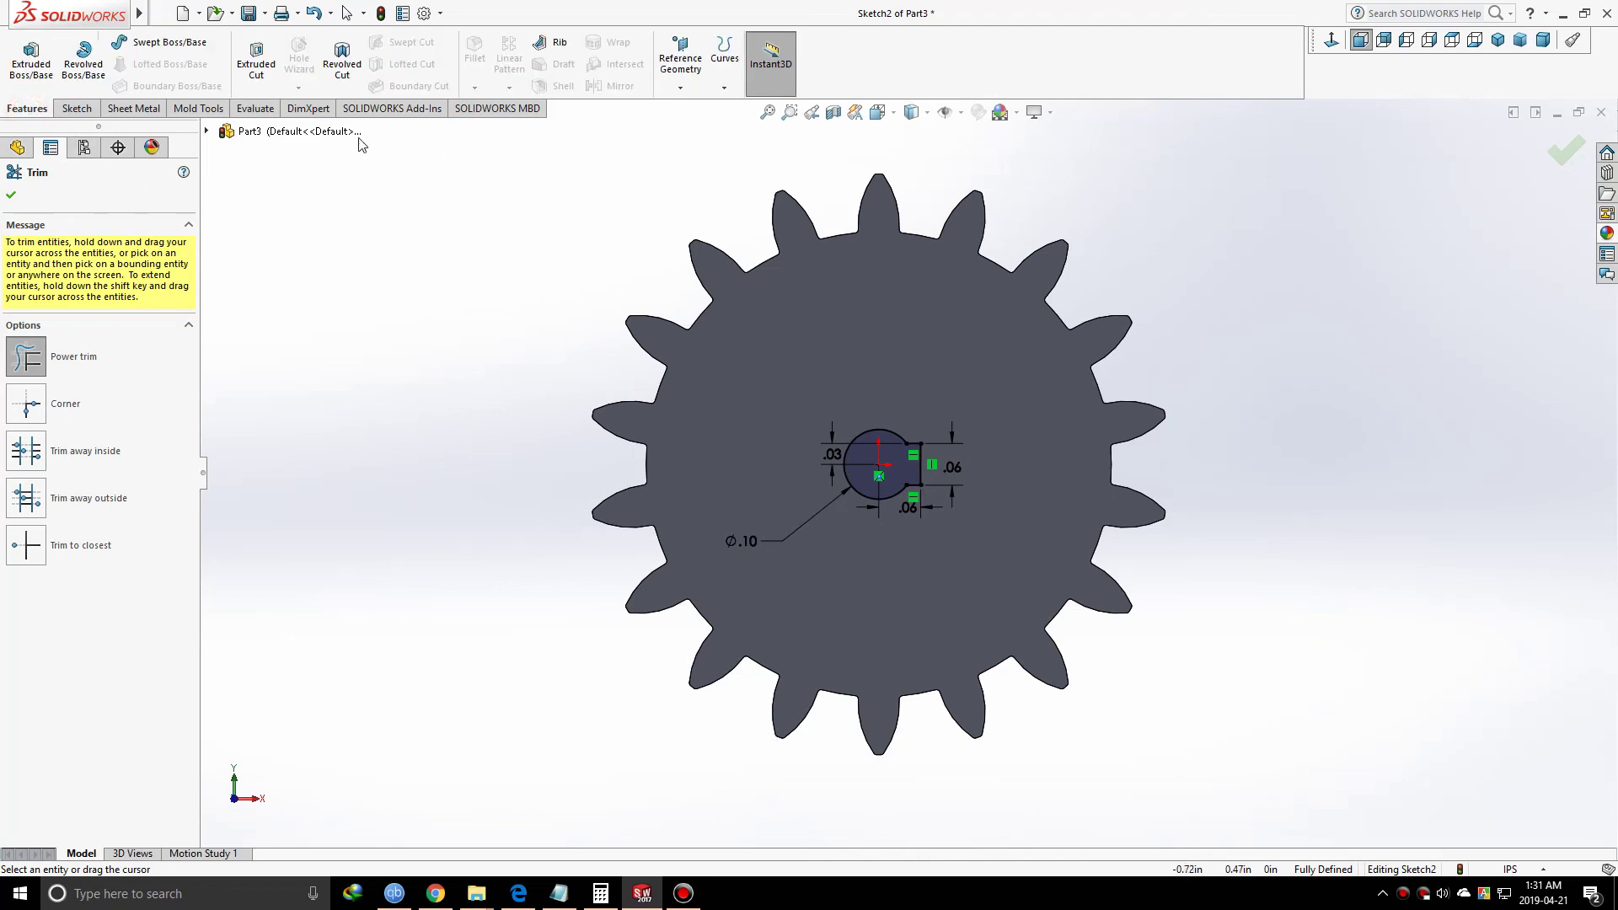
{"action": "left_click", "coordinate": [263, 63]}
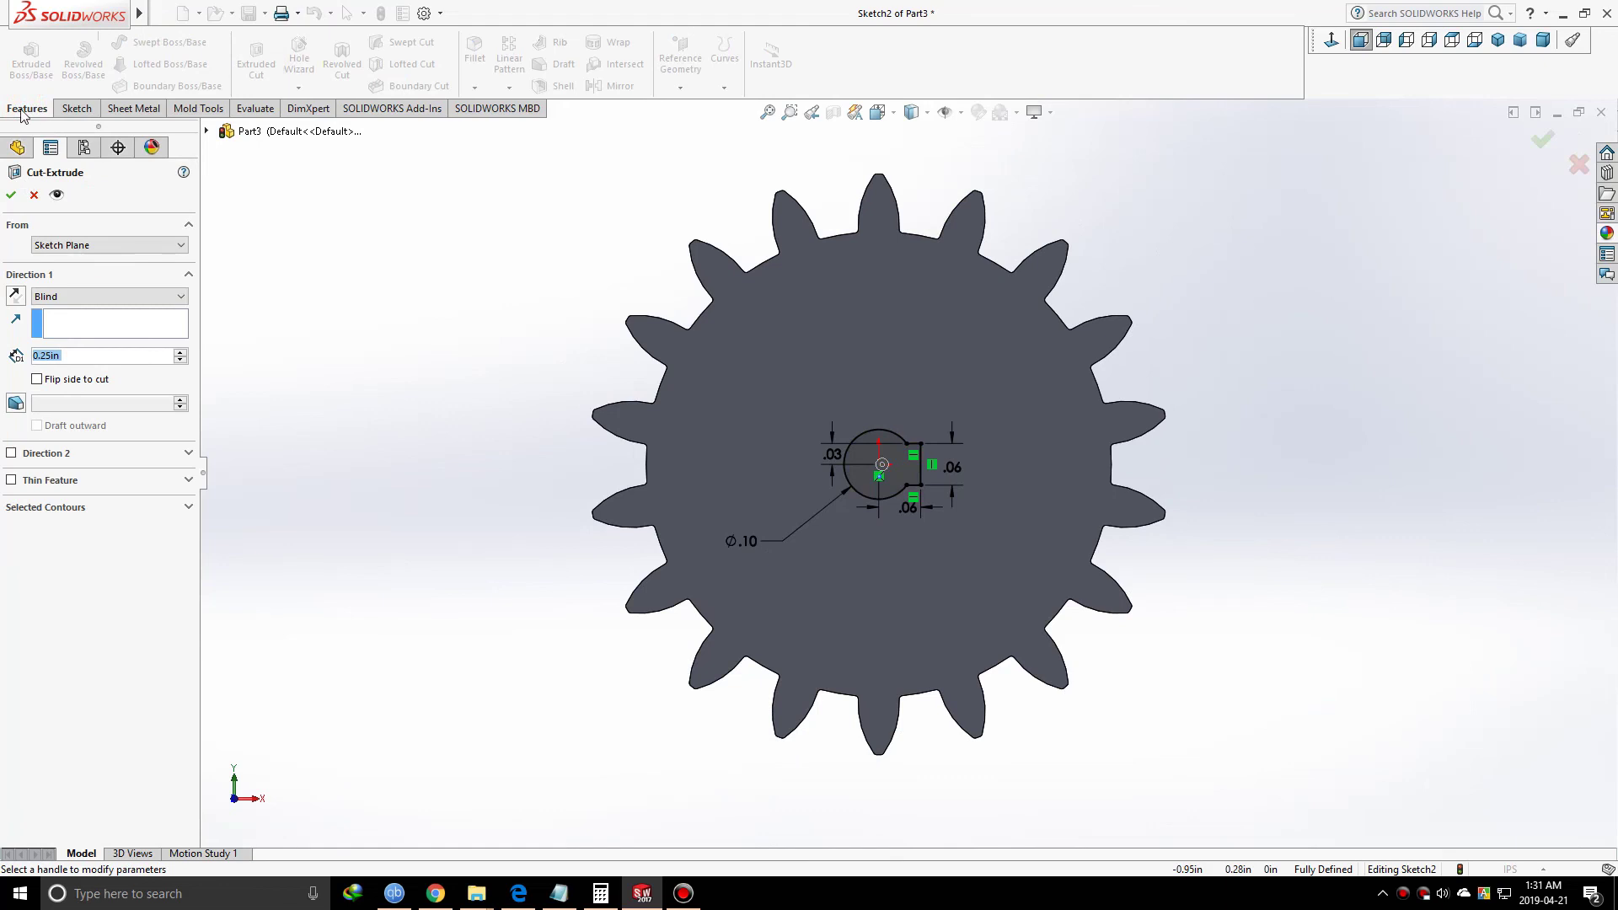
{"action": "left_click", "coordinate": [87, 296]}
{"action": "left_click", "coordinate": [84, 343]}
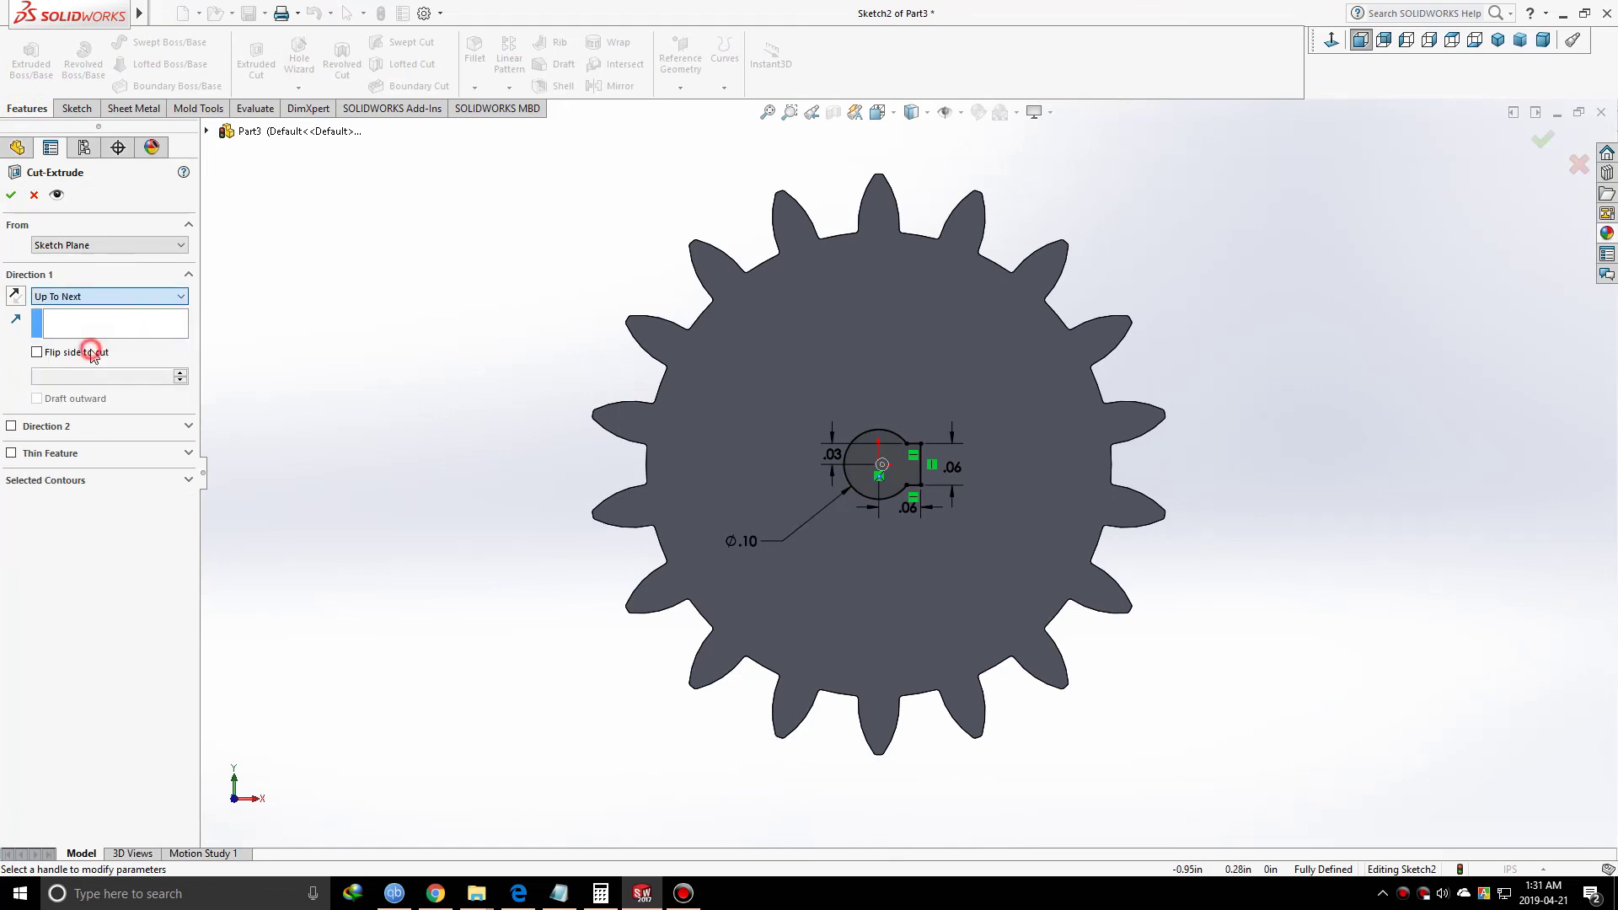
{"action": "scroll", "coordinate": [792, 377], "scroll_direction": "up", "scroll_amount": 3}
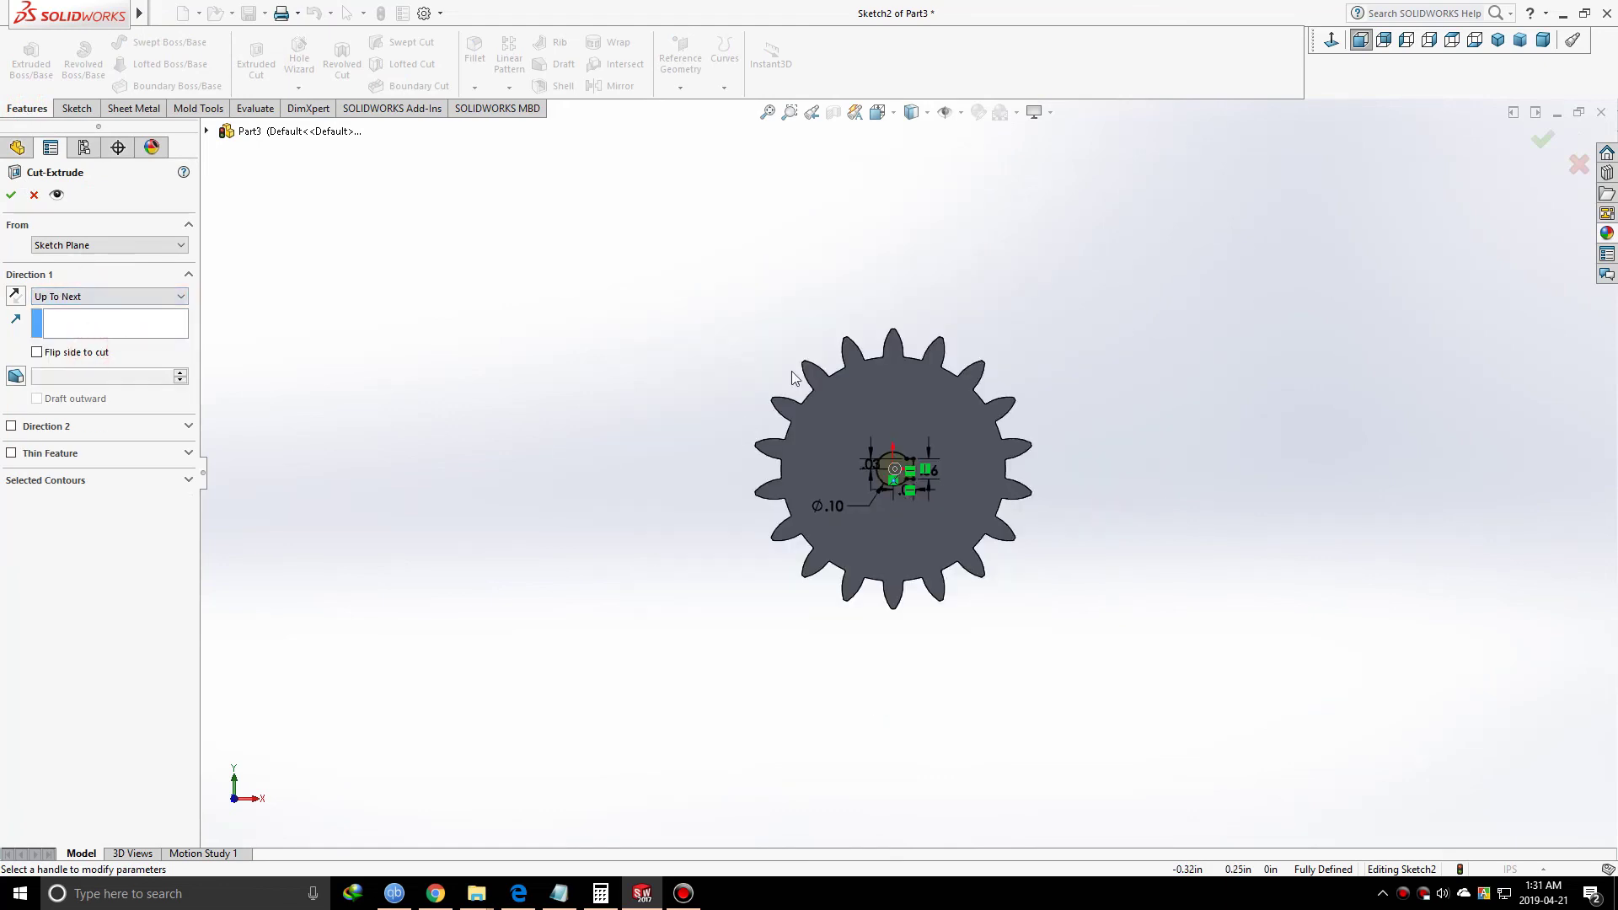
{"action": "left_click", "coordinate": [10, 197]}
- Inspect the finished gear with its keyed bore in the trimetric view
{"action": "scroll", "coordinate": [918, 472], "scroll_direction": "down", "scroll_amount": 5}
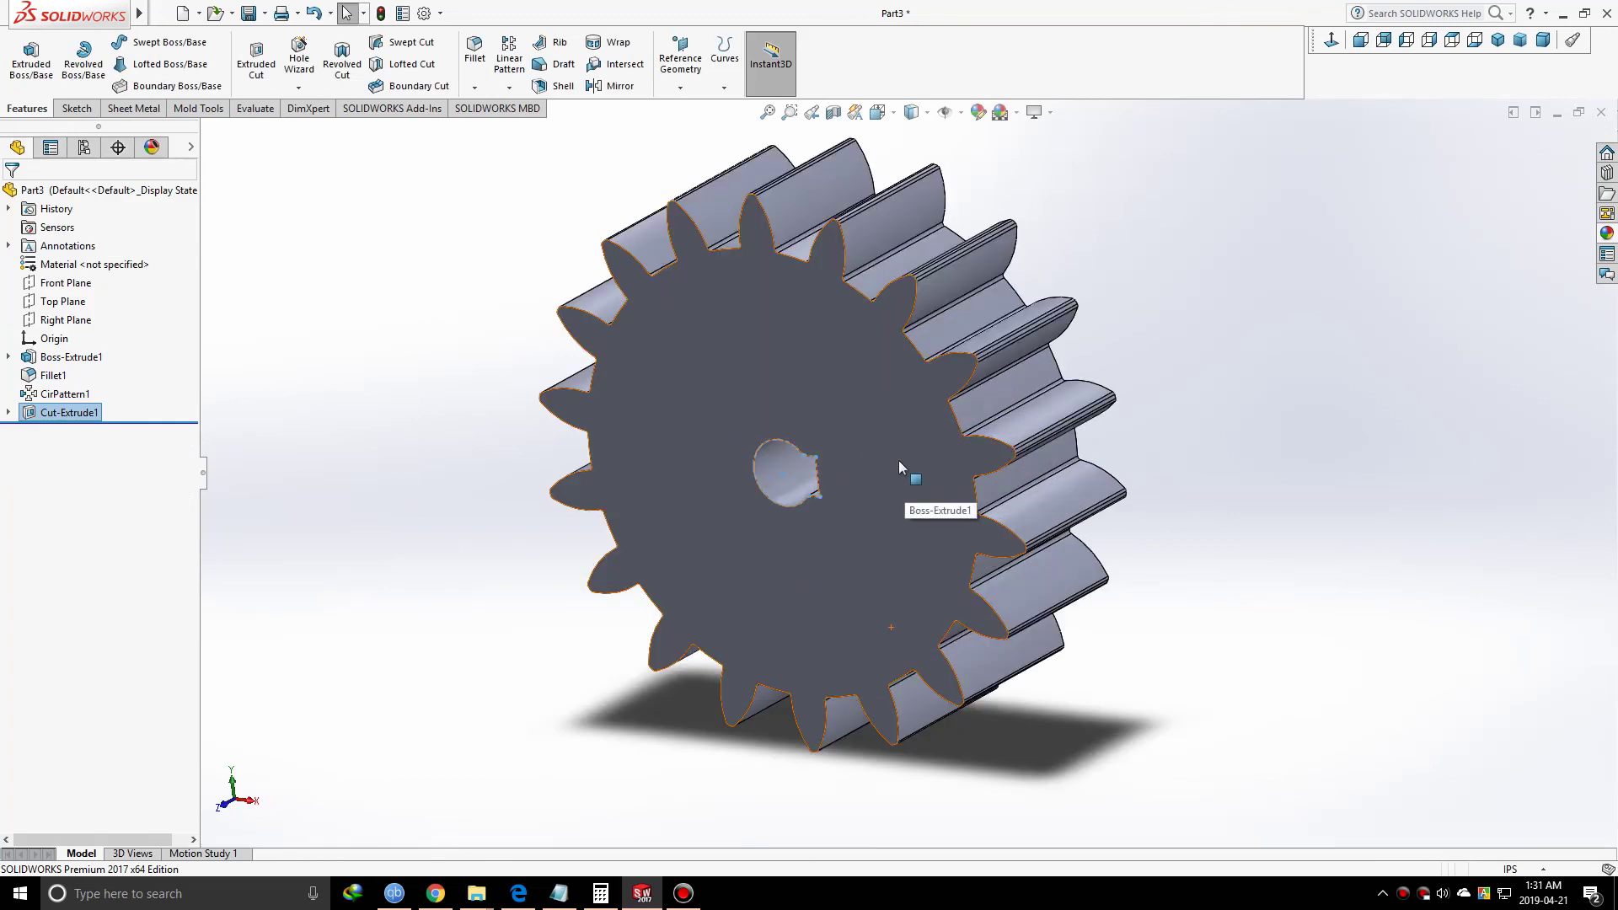
{"action": "middle_click_drag", "start_coordinate": [821, 513], "coordinate": [877, 523]}
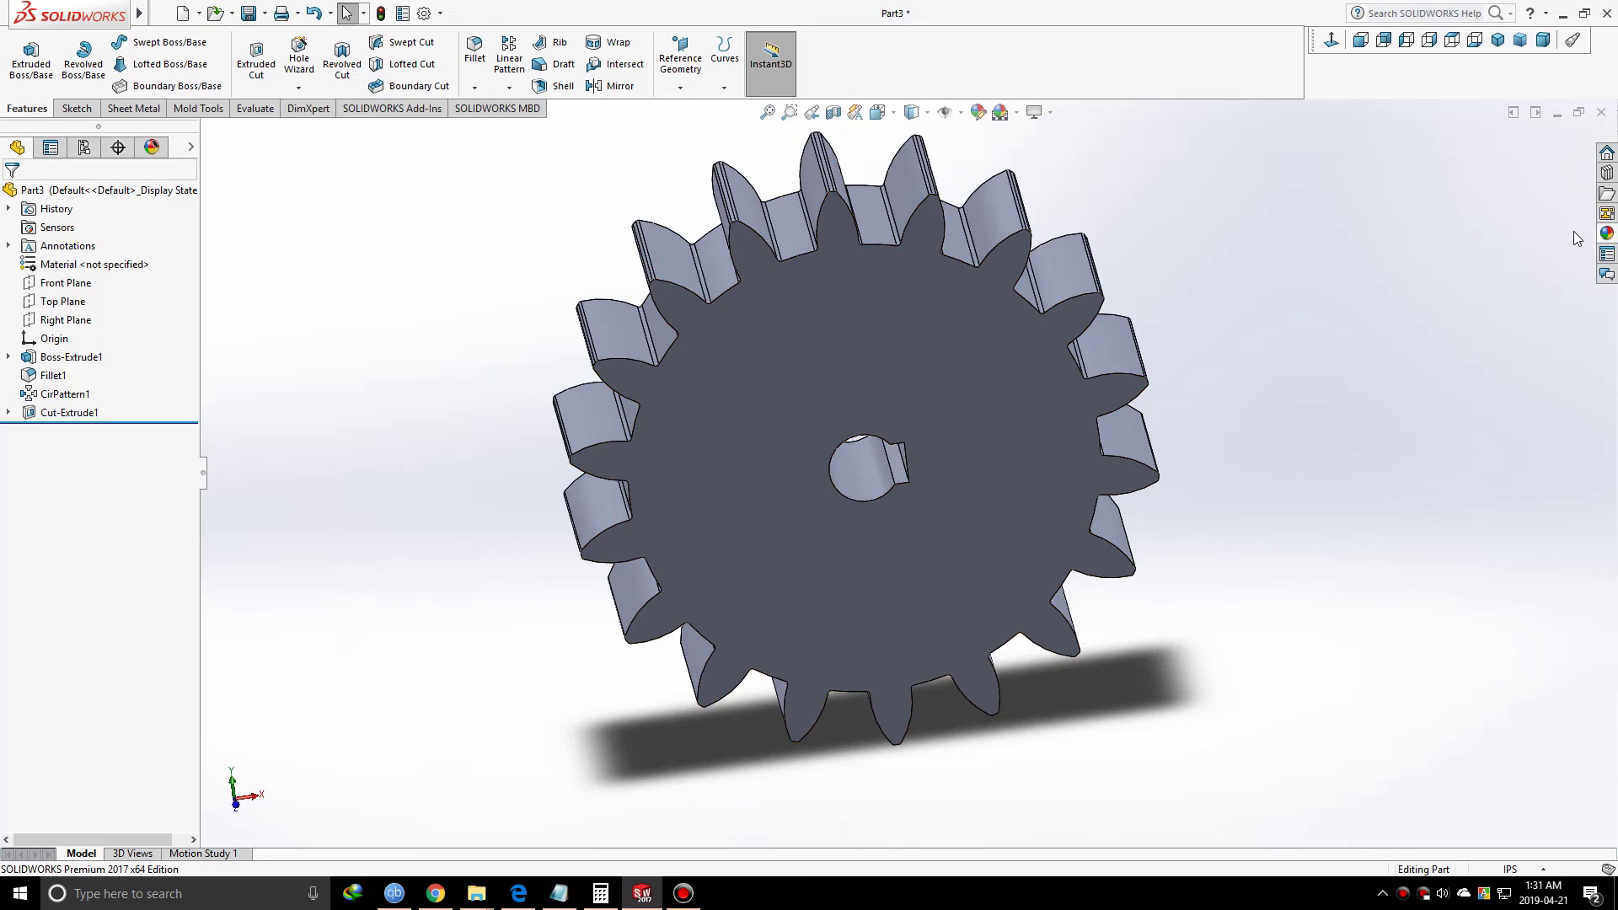
{"action": "left_click", "coordinate": [1518, 41]}
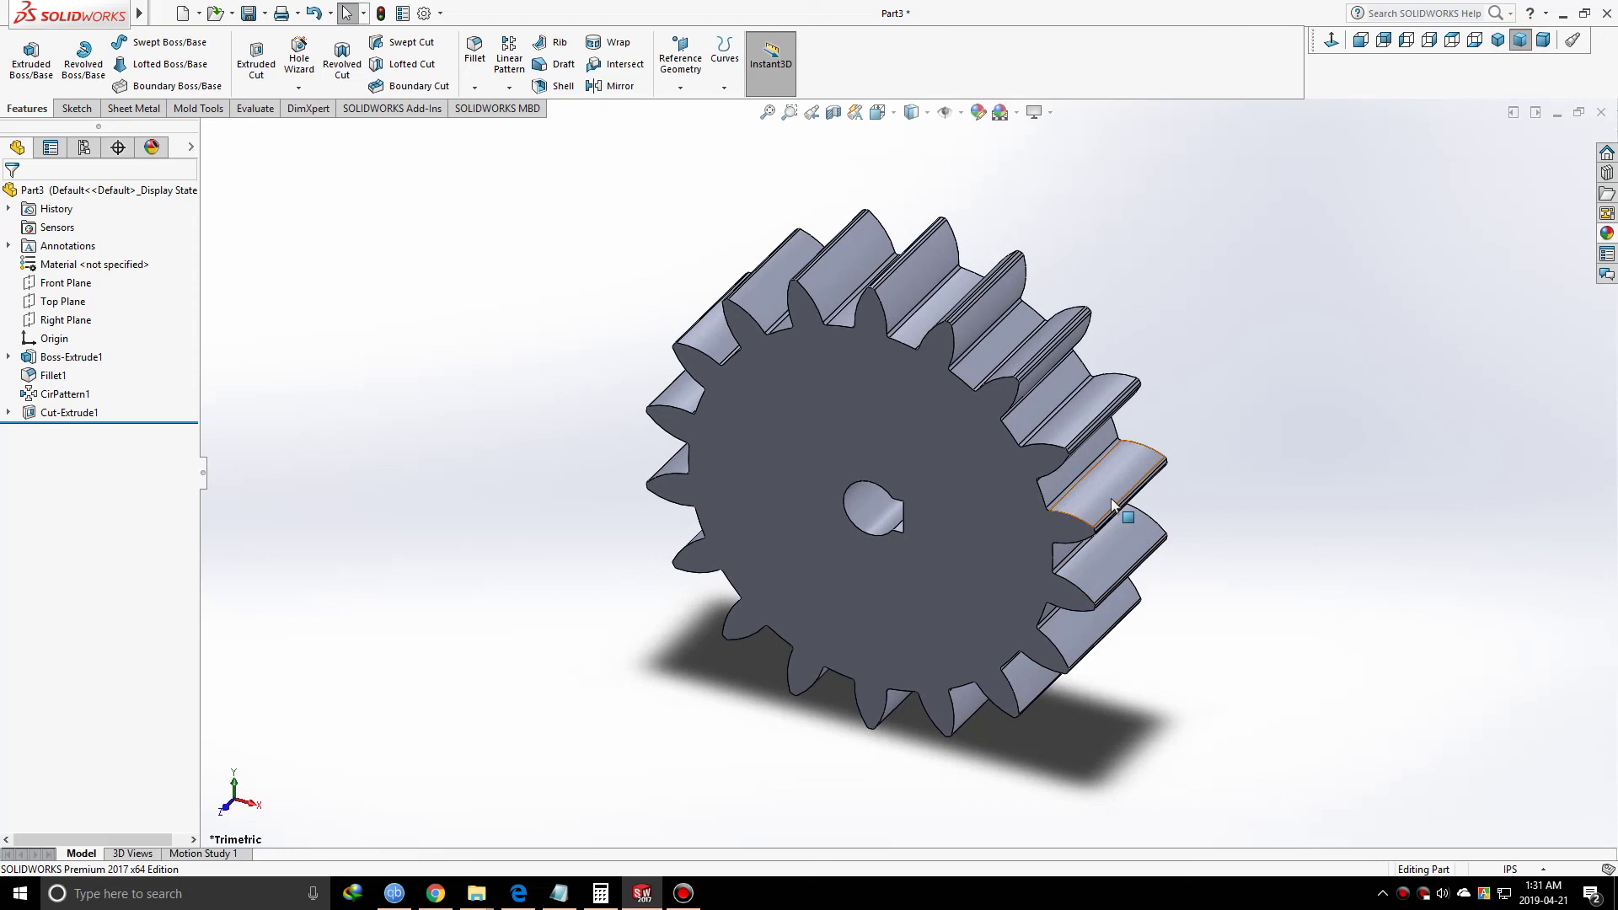
{"action": "scroll", "coordinate": [1065, 502], "scroll_direction": "down", "scroll_amount": 5}
{"action": "scroll", "coordinate": [962, 489], "scroll_direction": "up", "scroll_amount": 6}
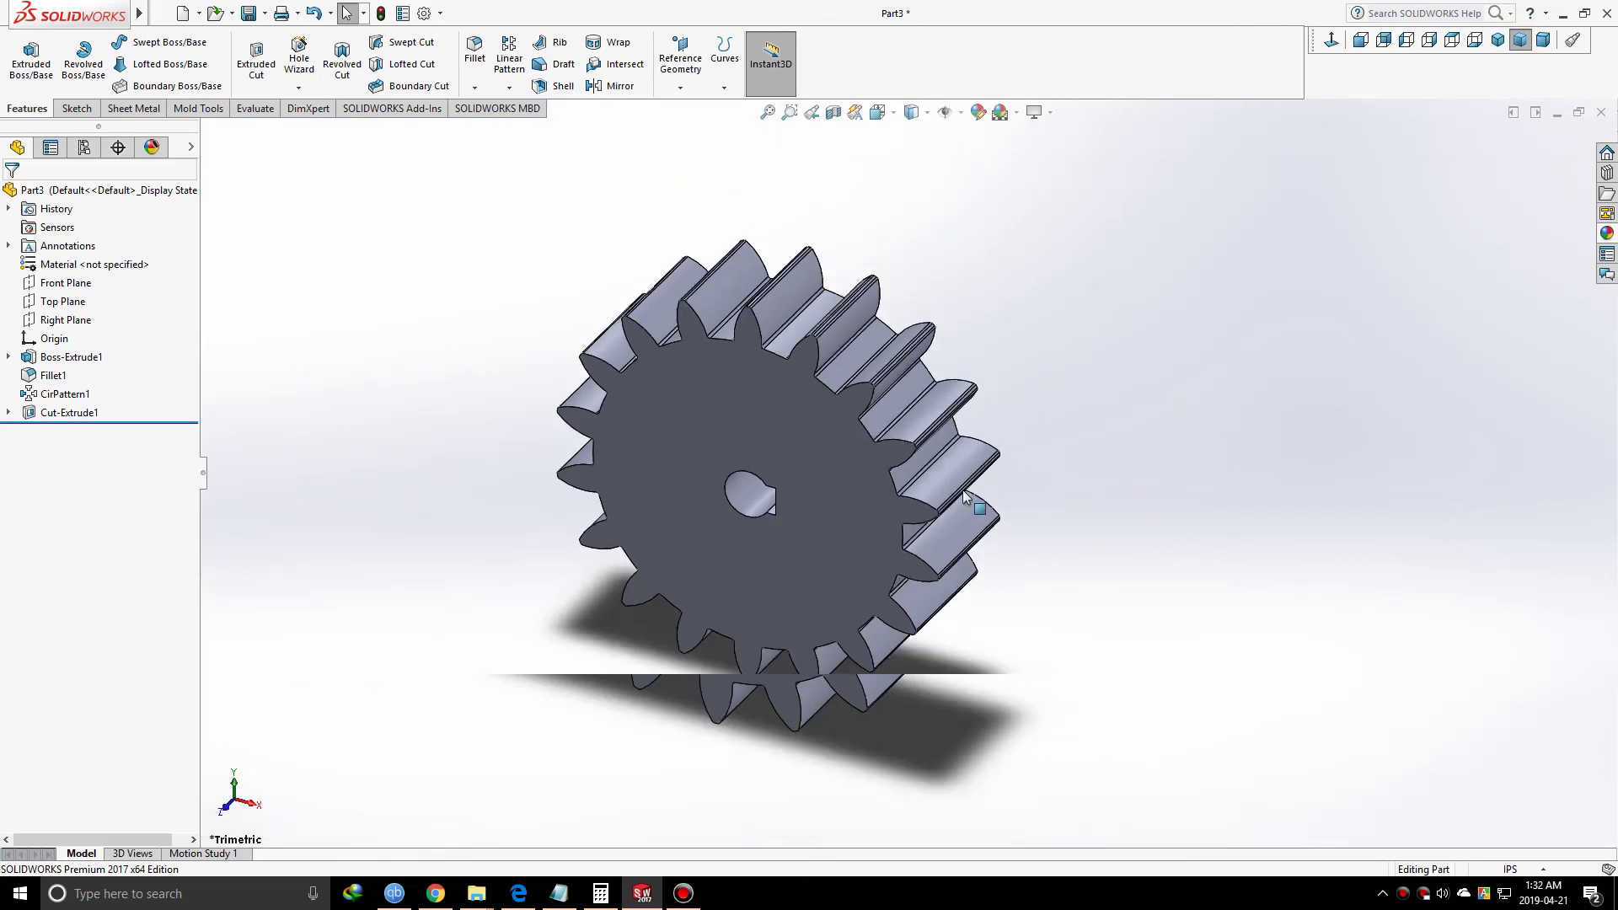